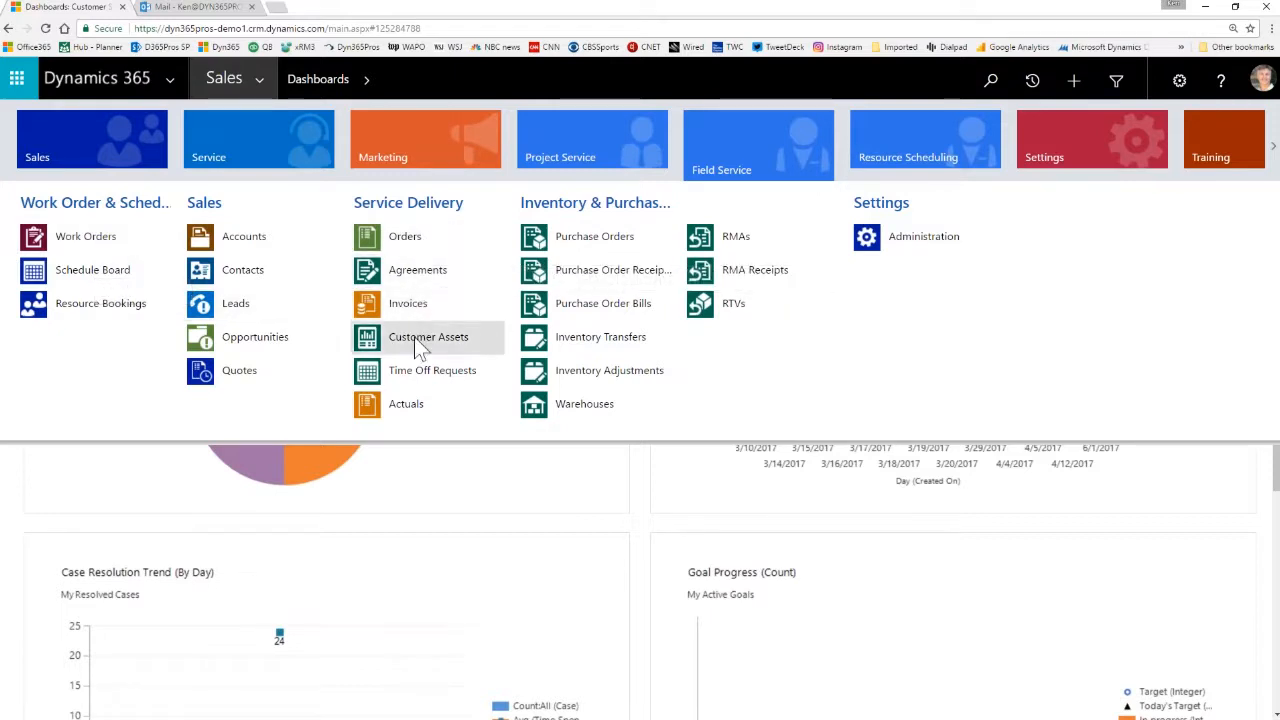
pyautogui.click(428, 273)
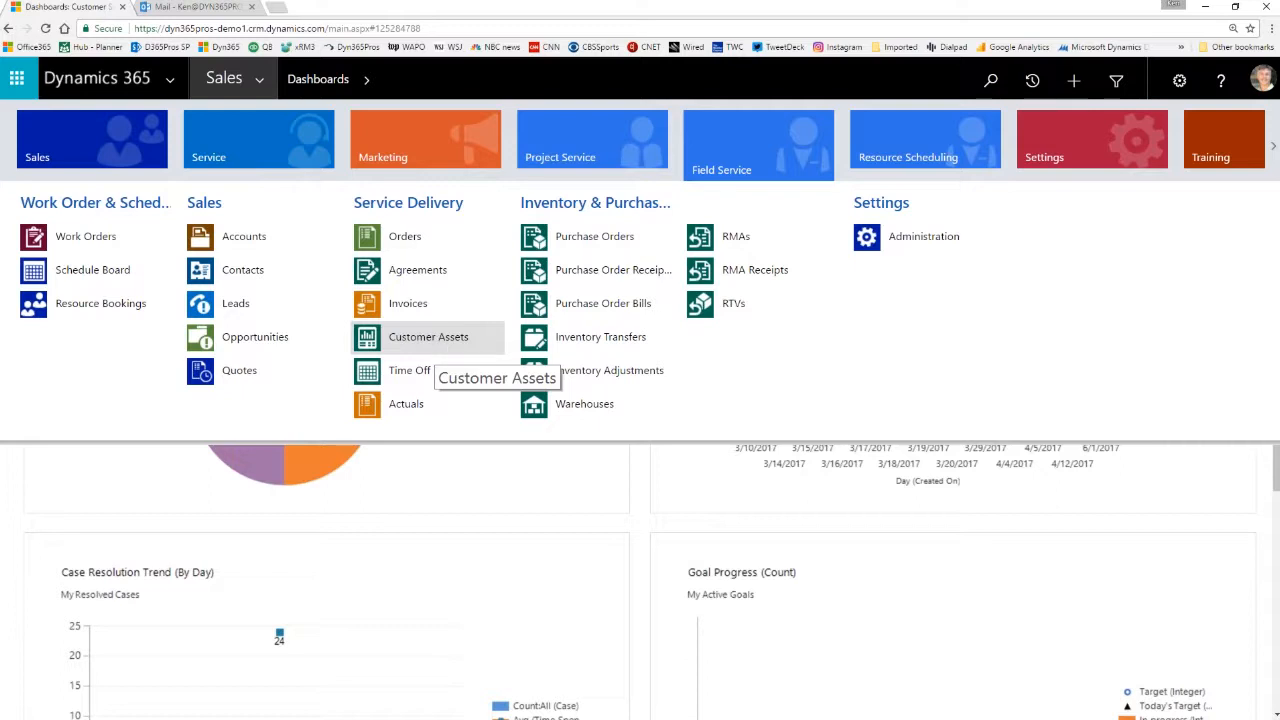
pyautogui.click(448, 338)
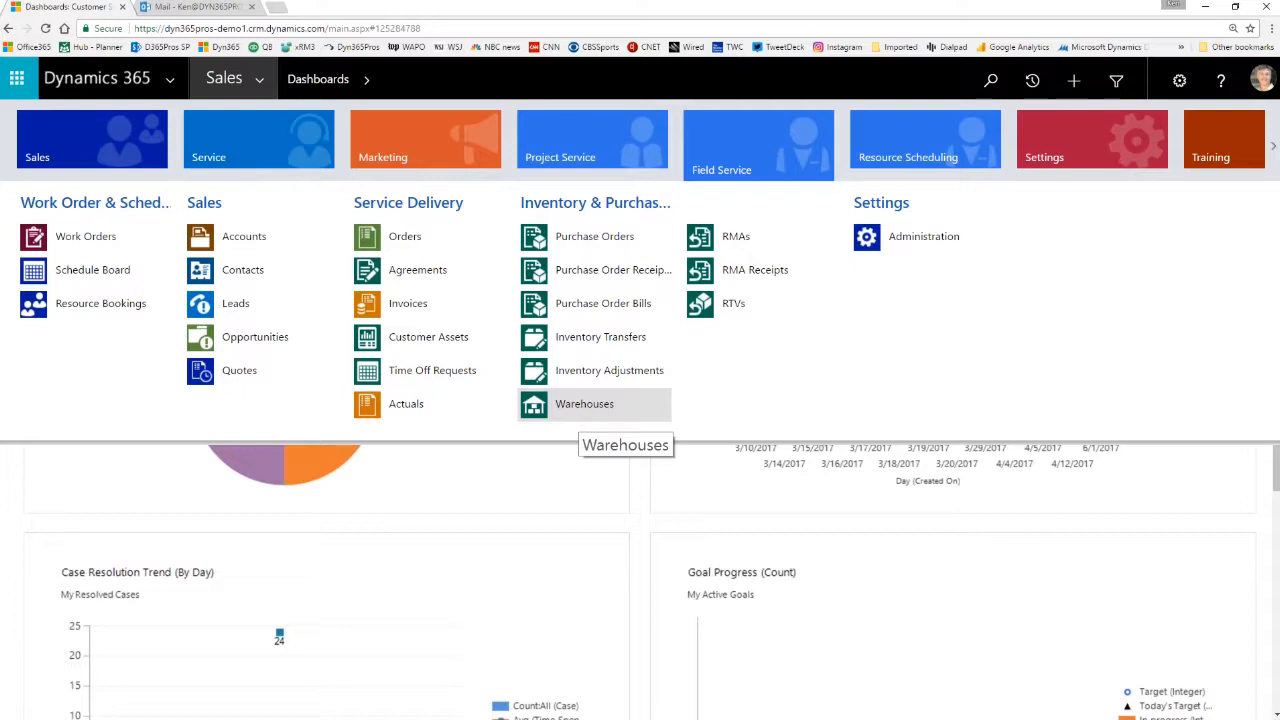
pyautogui.click(604, 400)
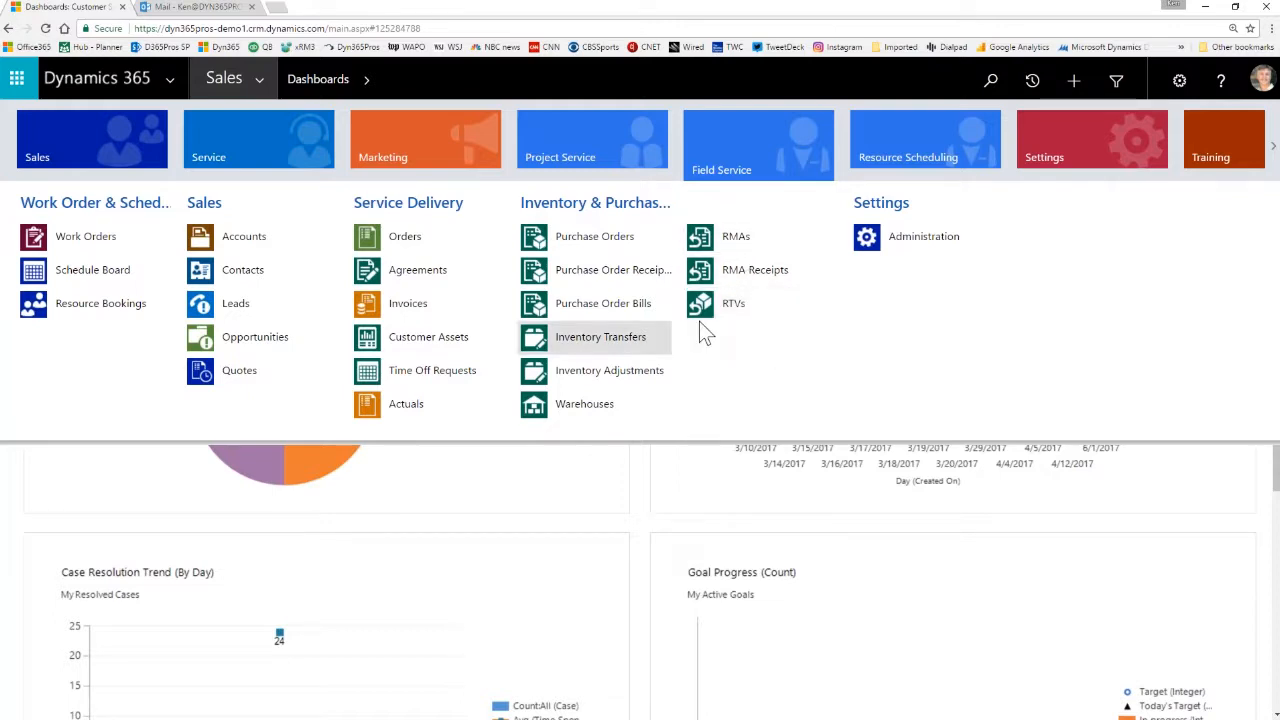
pyautogui.click(530, 246)
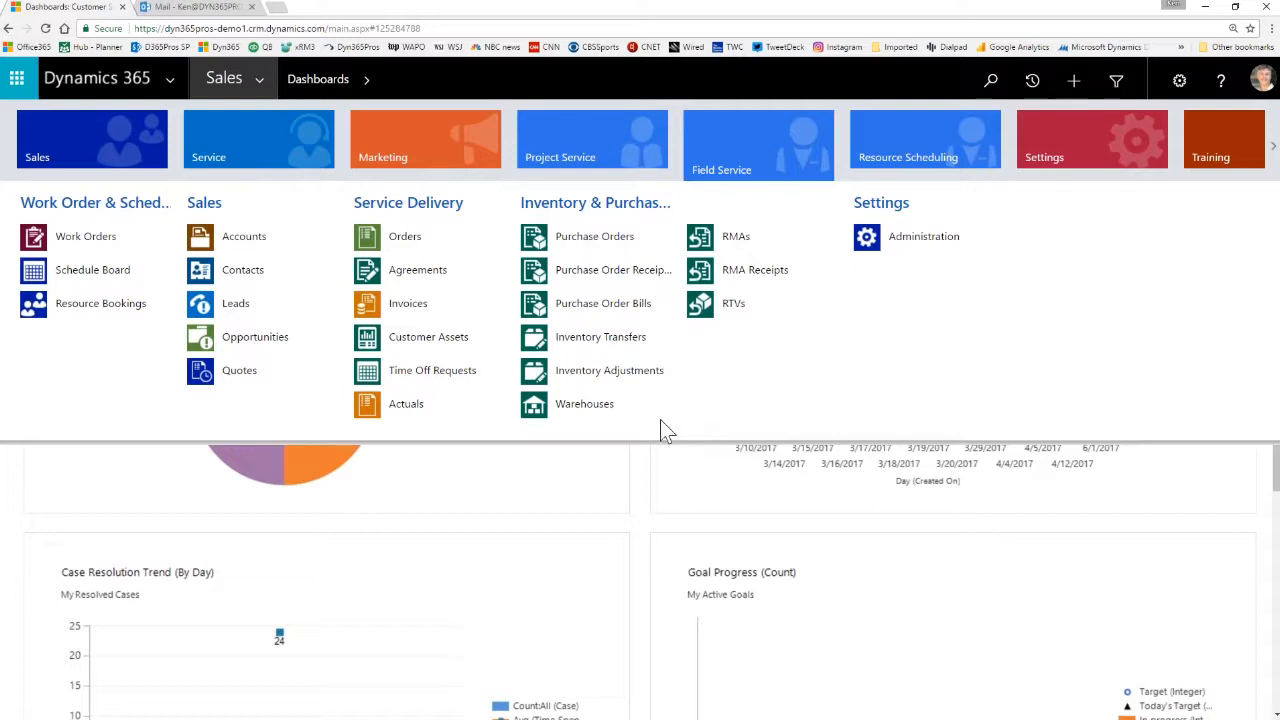
# - Open the Cases list in the Service area and start a new case
pyautogui.click(256, 144)
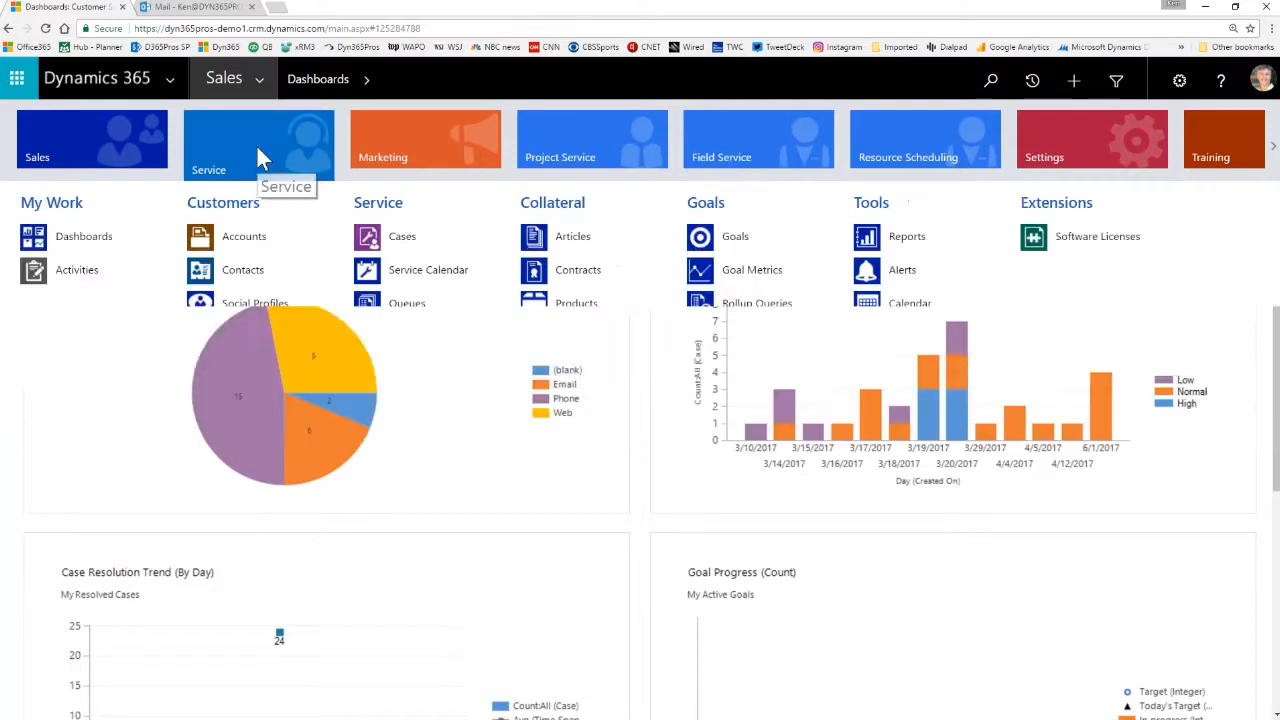
pyautogui.click(393, 238)
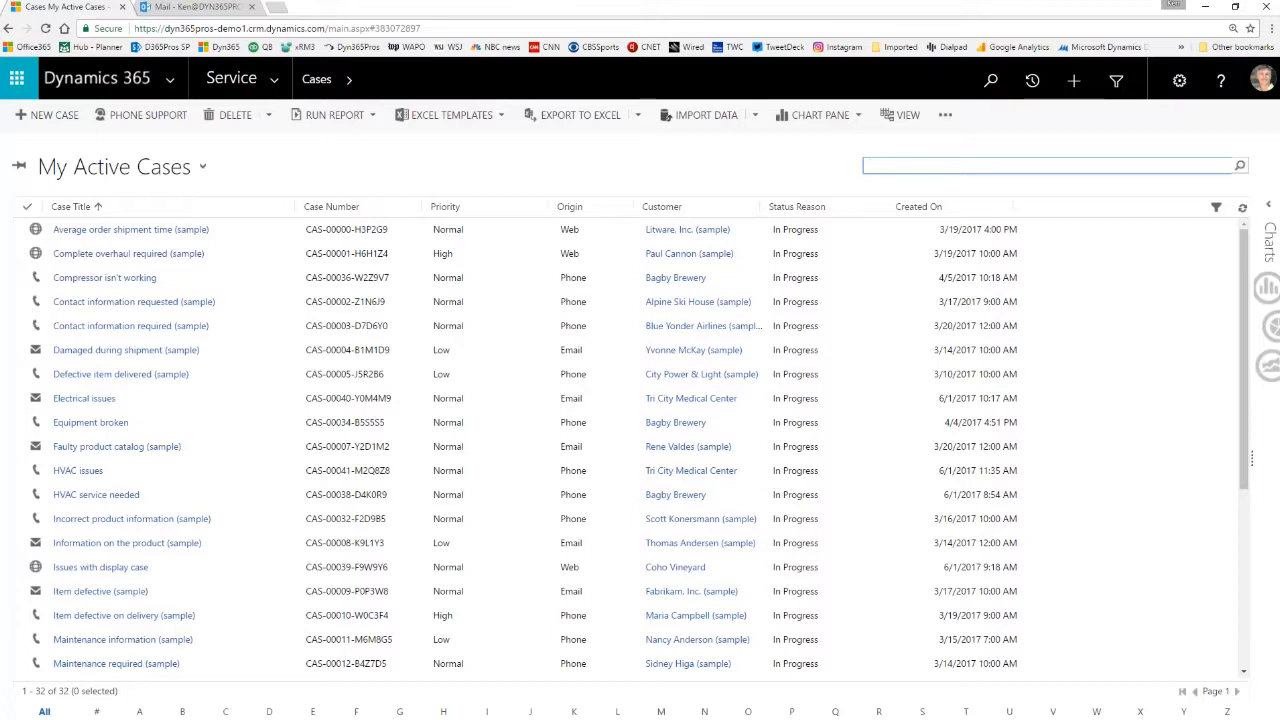
pyautogui.click(45, 115)
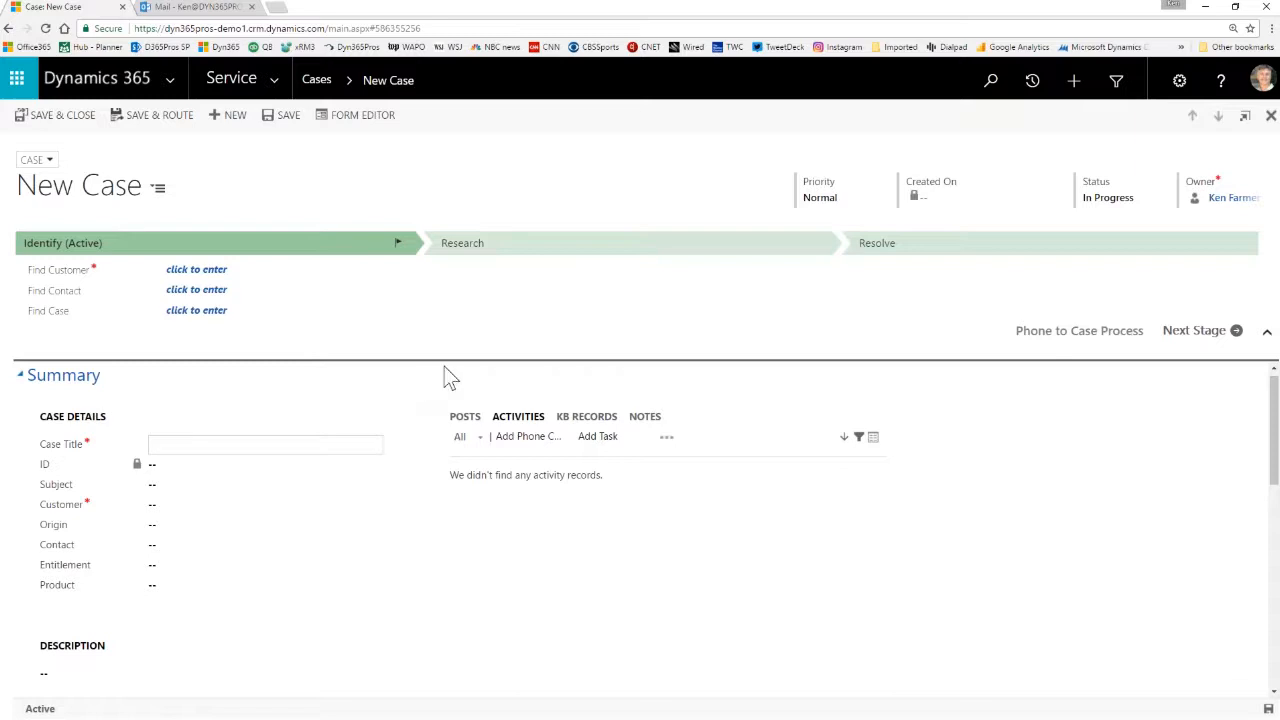
# - Search the customer lookup for coho and set the new case's customer to Coho Vineyard
pyautogui.click(248, 507)
pyautogui.click(303, 588)
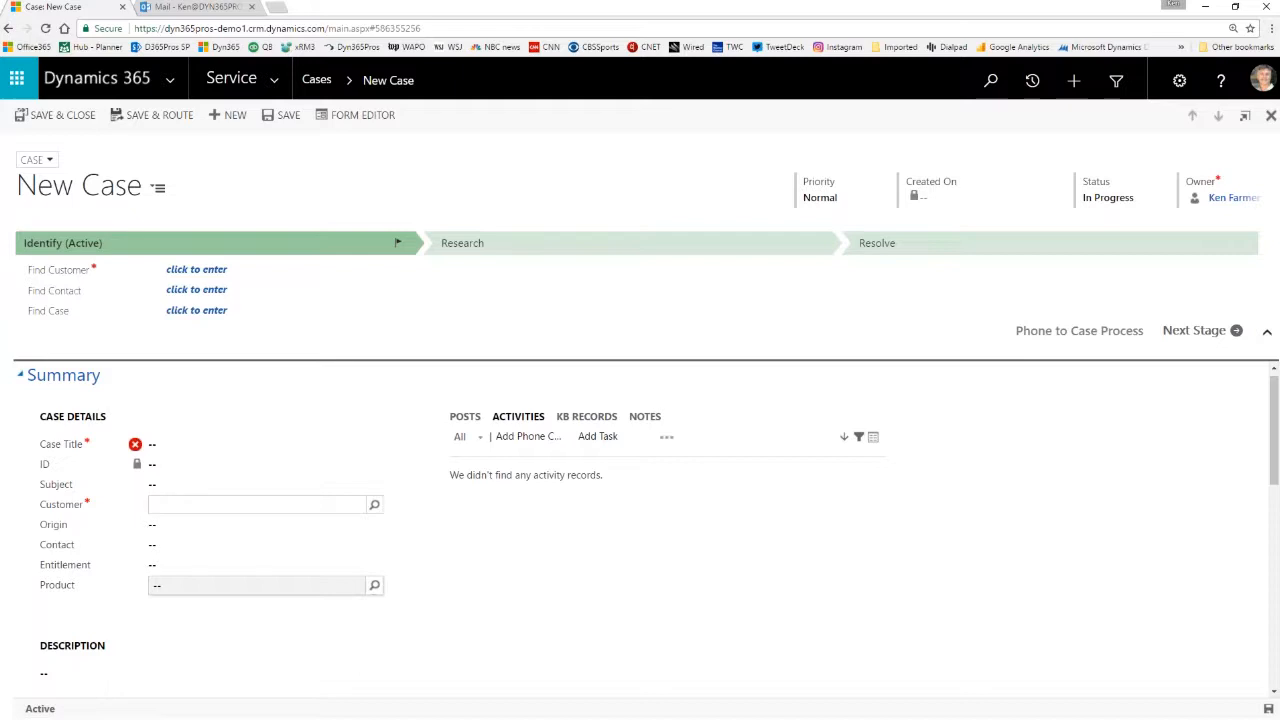
pyautogui.write('coho')
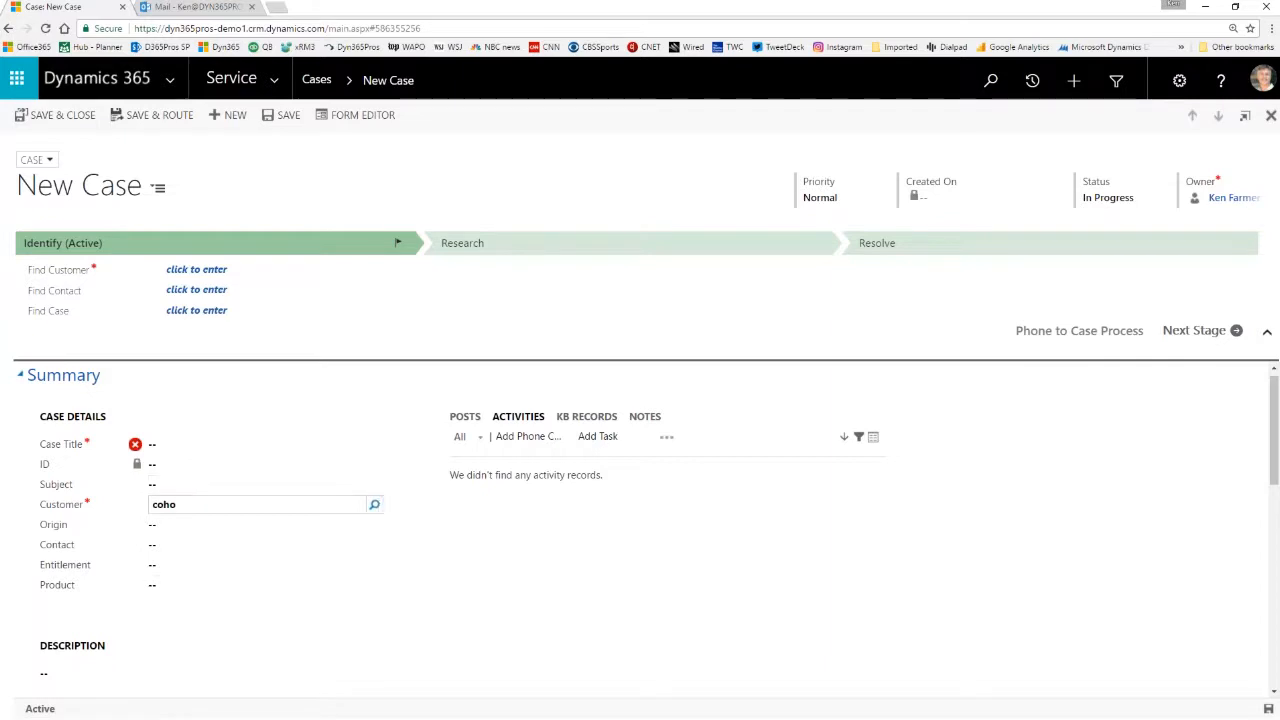
pyautogui.click(374, 505)
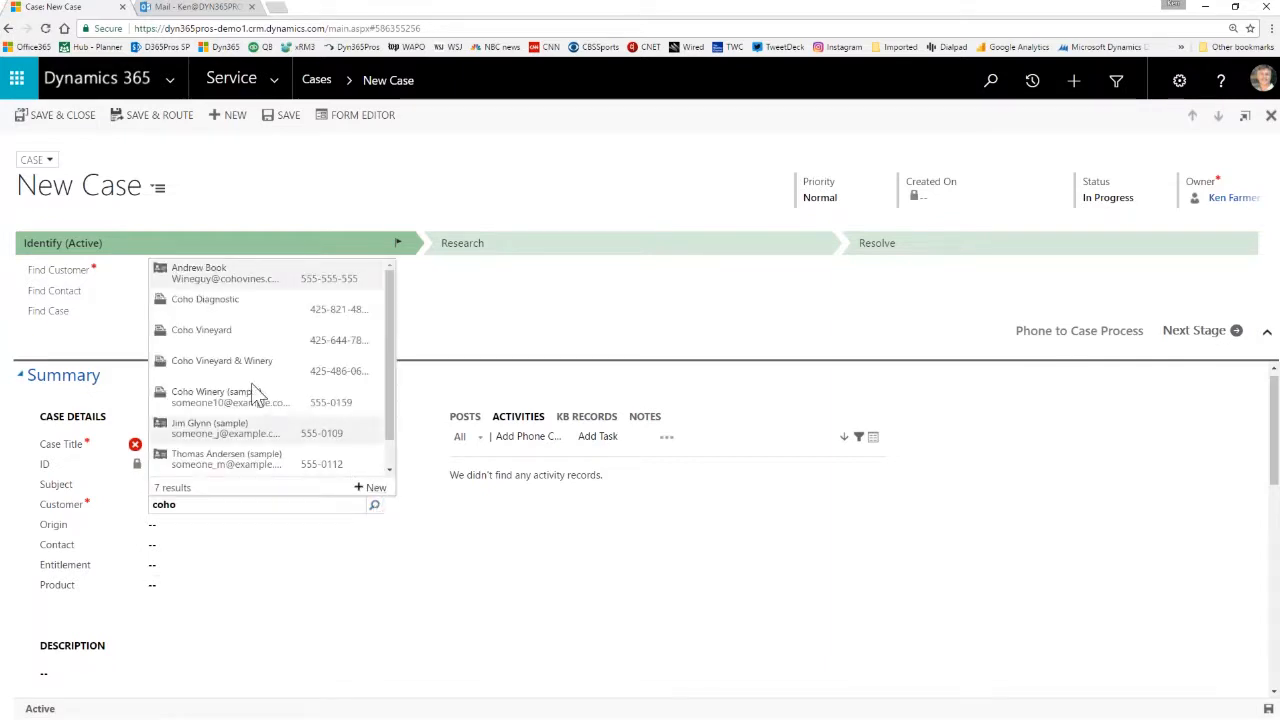
pyautogui.click(198, 336)
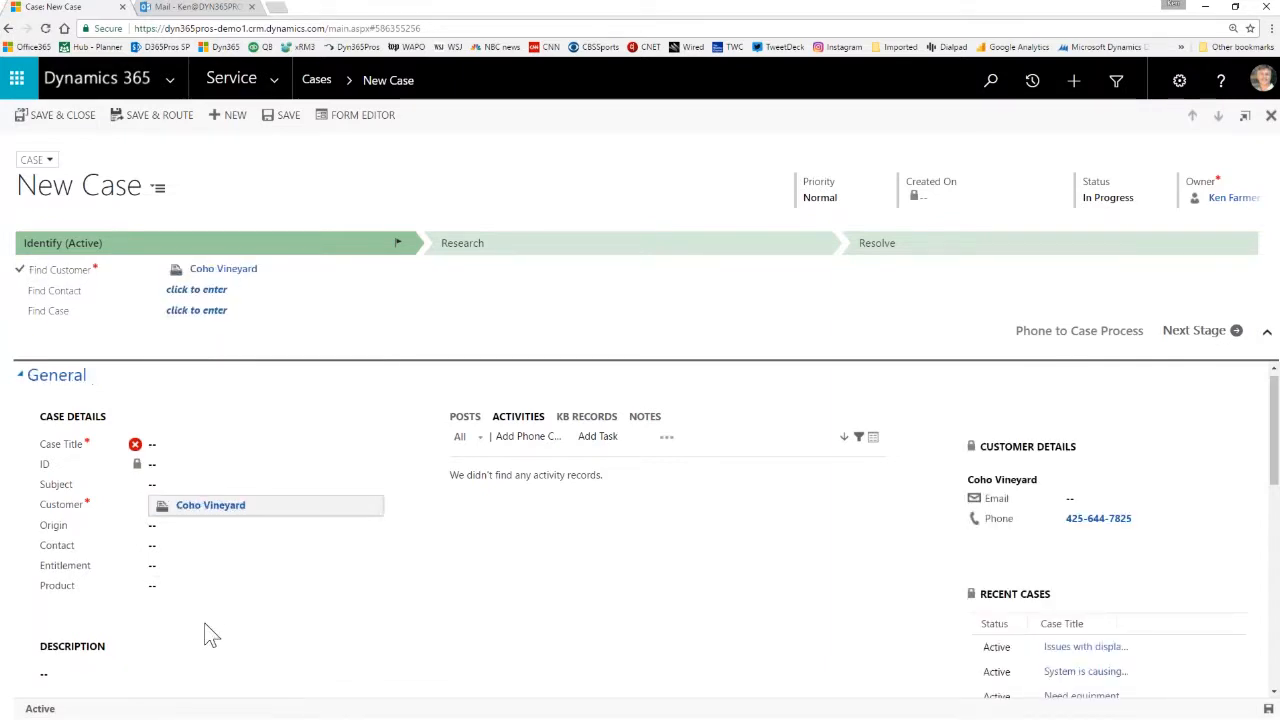
# - Set the case origin to Phone and enter "Cooler is not working" as the case title
pyautogui.click(174, 529)
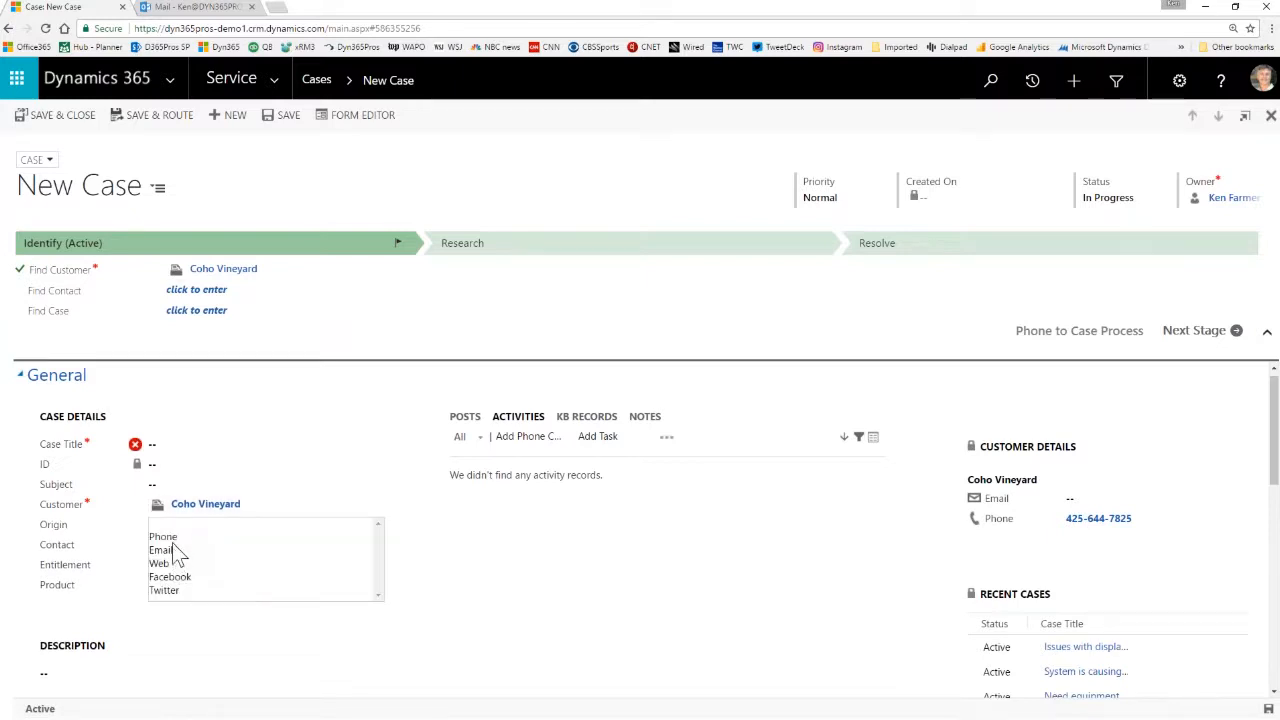
pyautogui.click(171, 537)
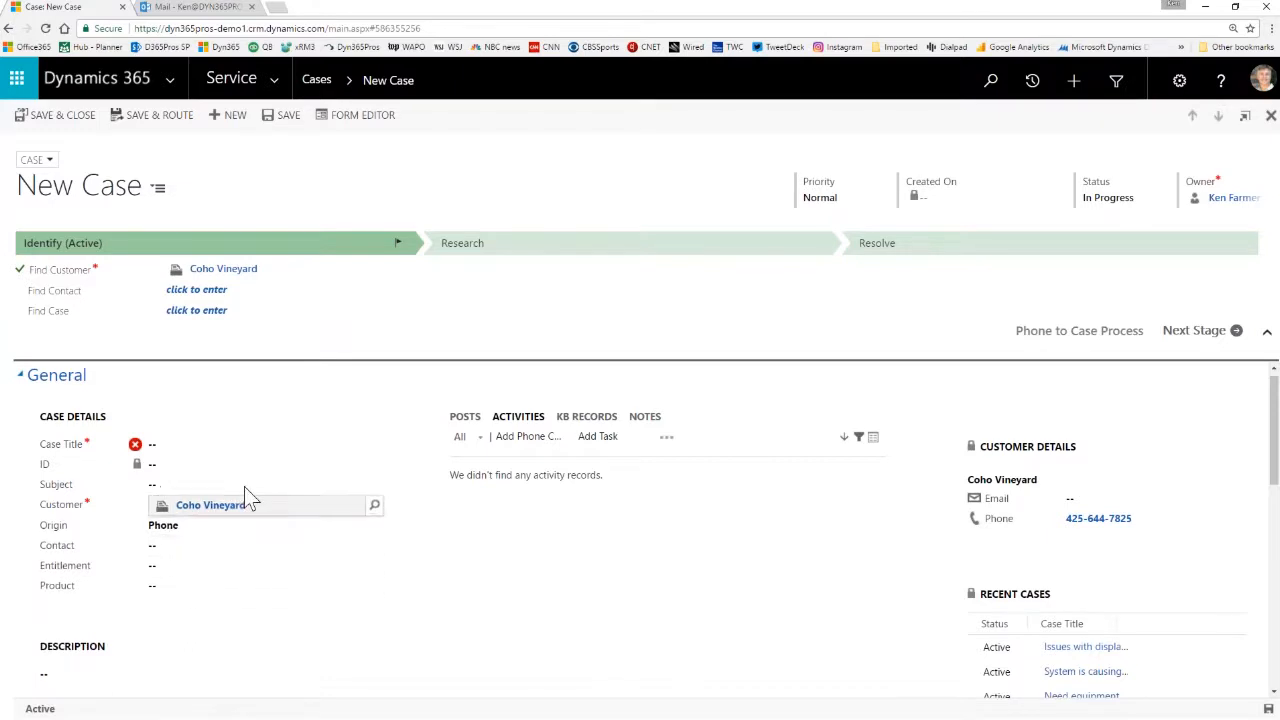
pyautogui.click(222, 448)
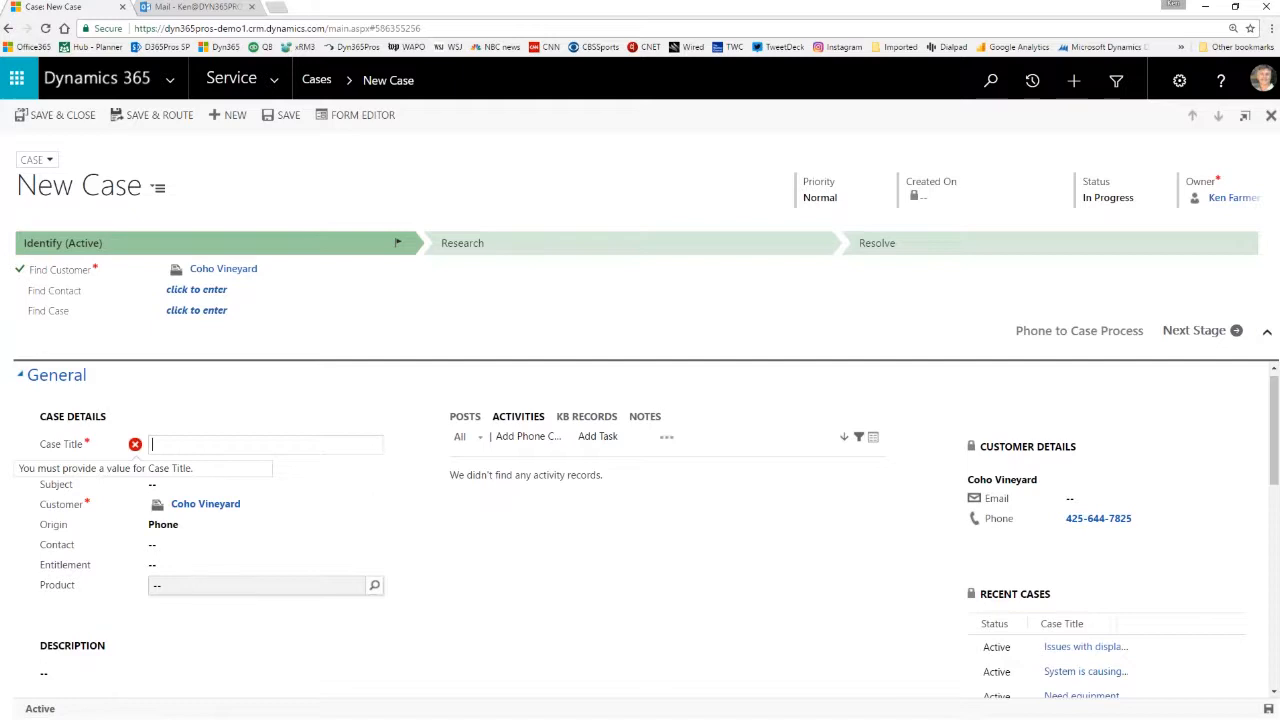
pyautogui.write('Cooler is not working')
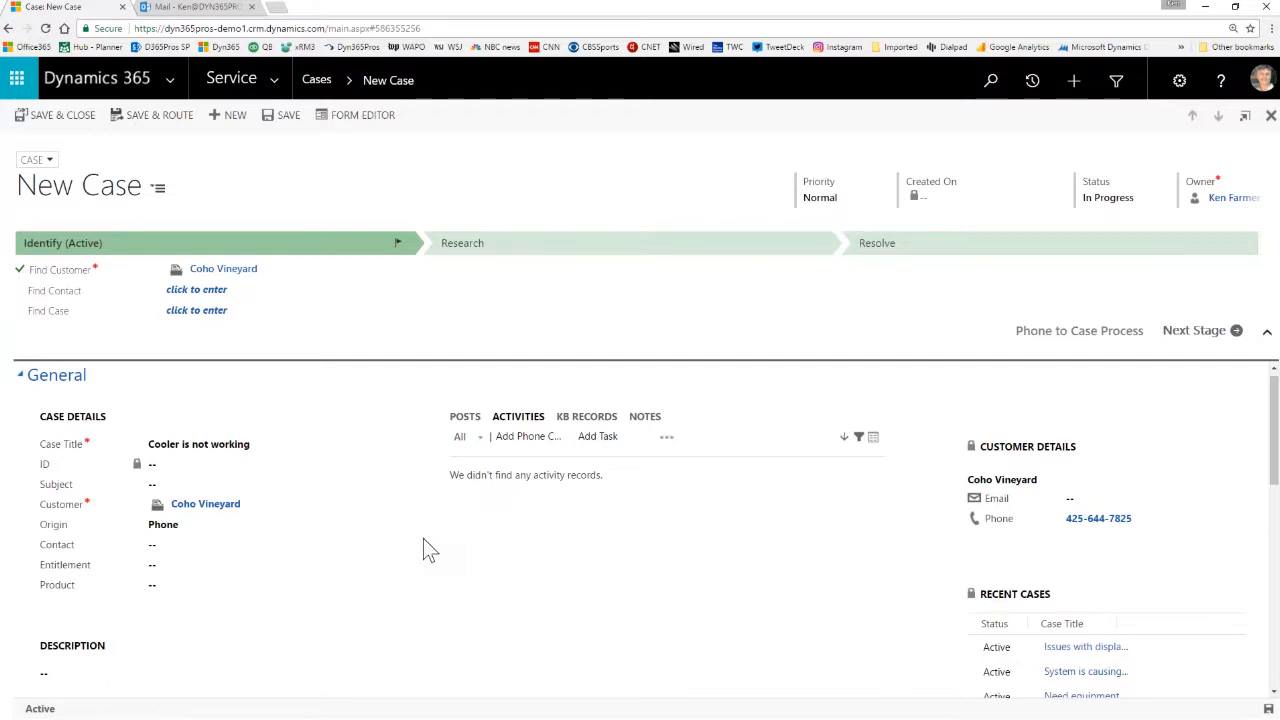
# - Set the subject of the new case to Service in the case details
pyautogui.scroll(-1, 433, 546)
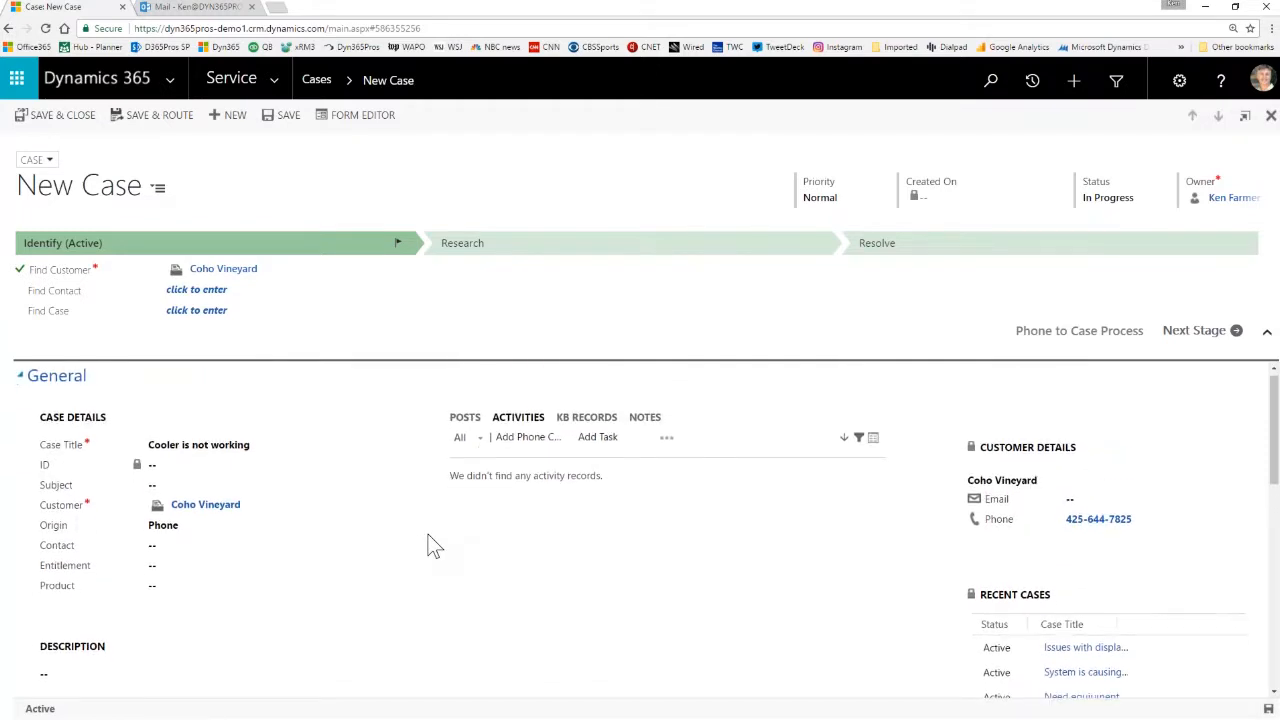
pyautogui.scroll(1, 433, 548)
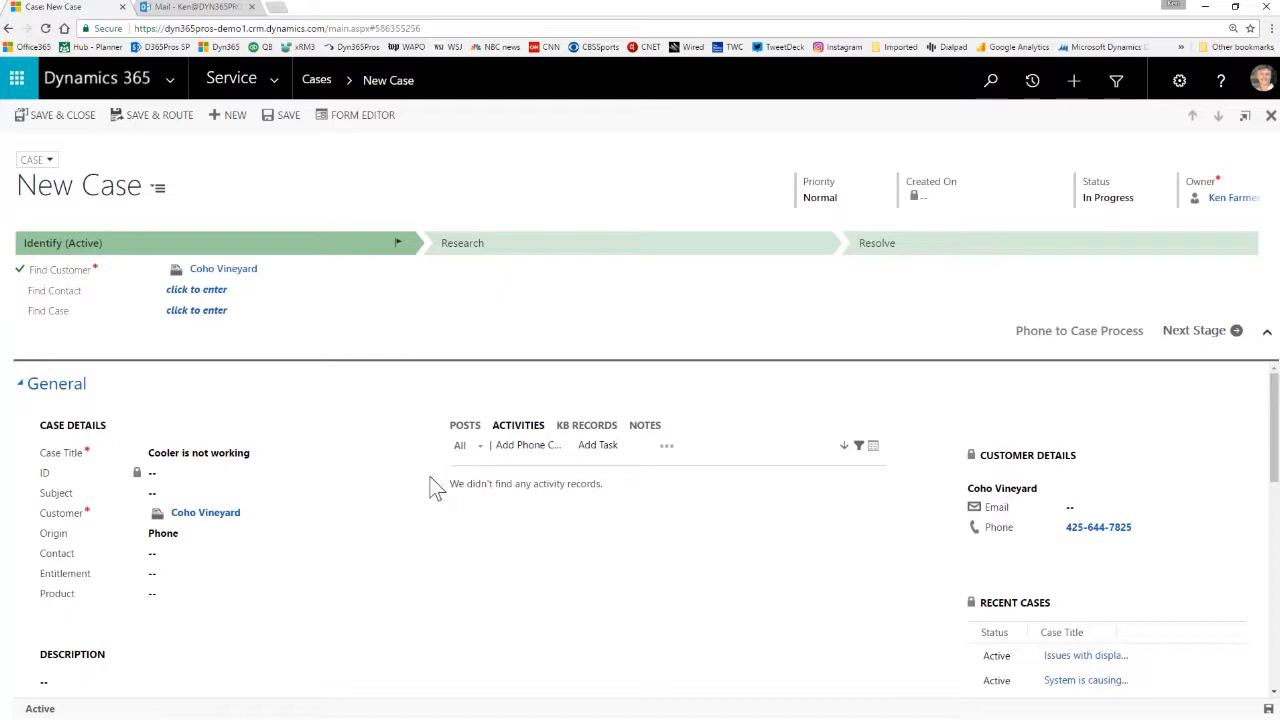
pyautogui.scroll(-1, 428, 490)
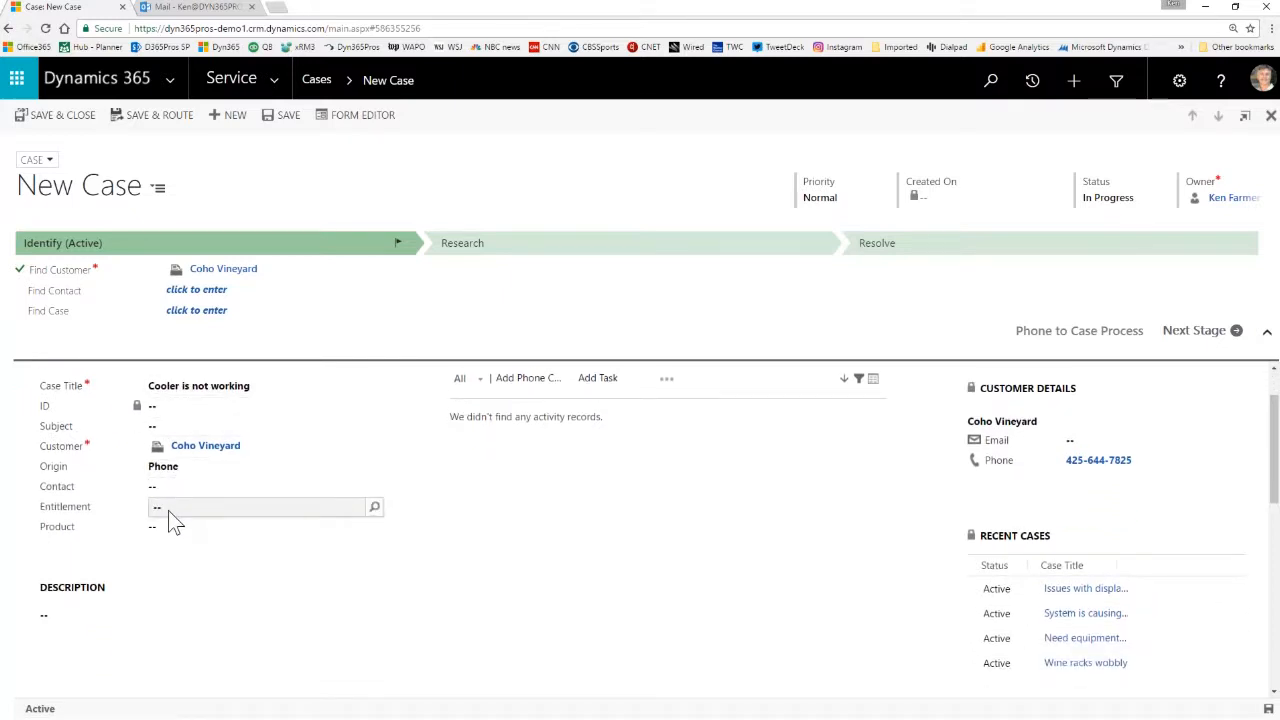
pyautogui.click(159, 426)
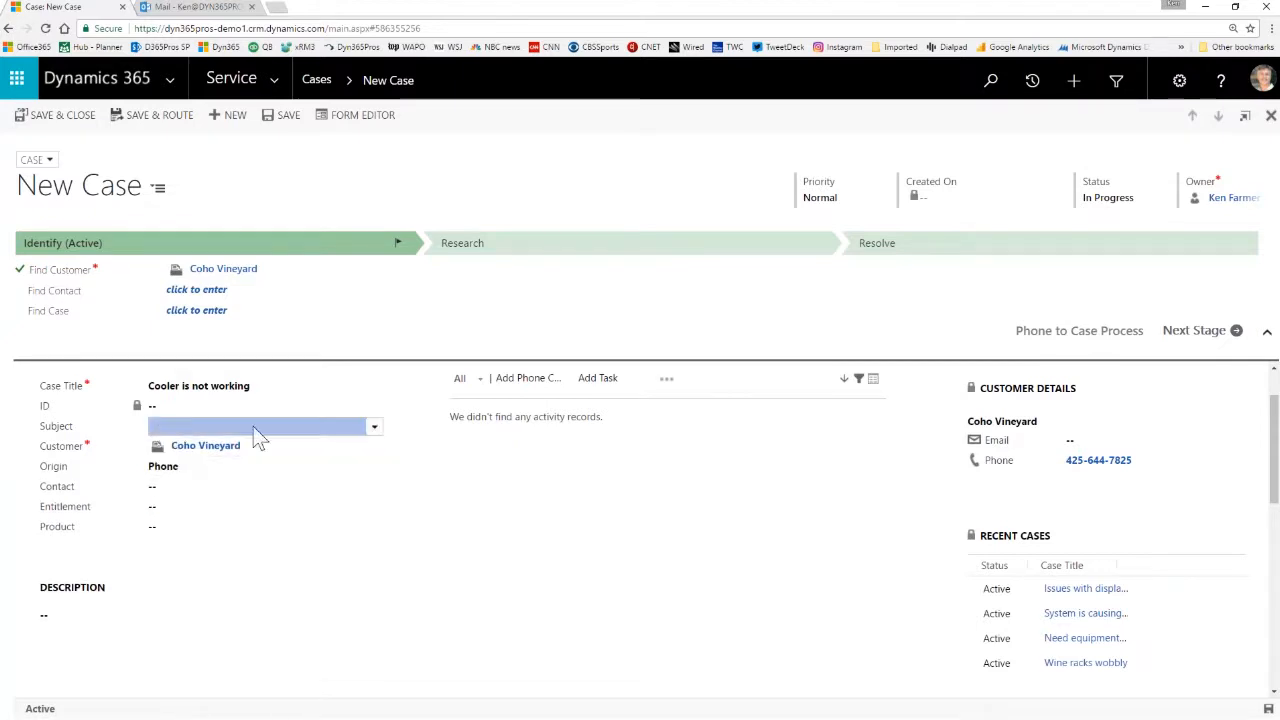
pyautogui.click(372, 430)
pyautogui.click(183, 482)
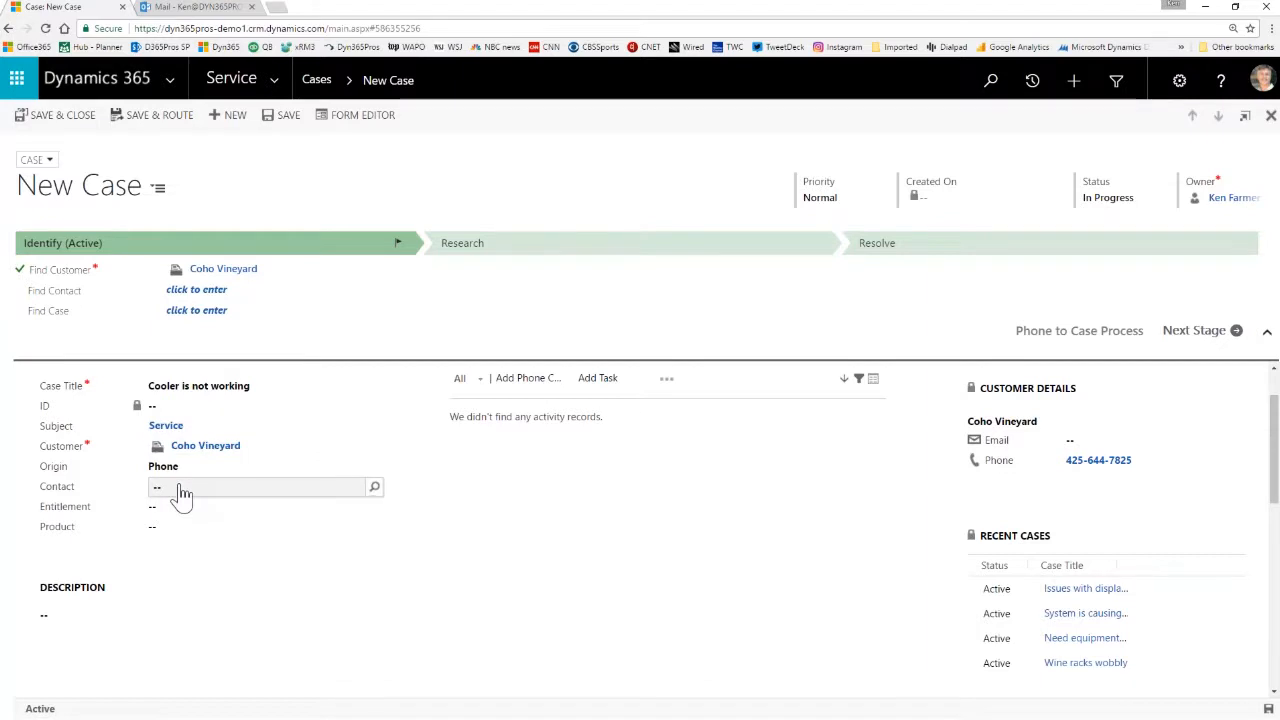
# - Examine the properties of the Service subject and the other subjects available for the case
pyautogui.click(166, 428)
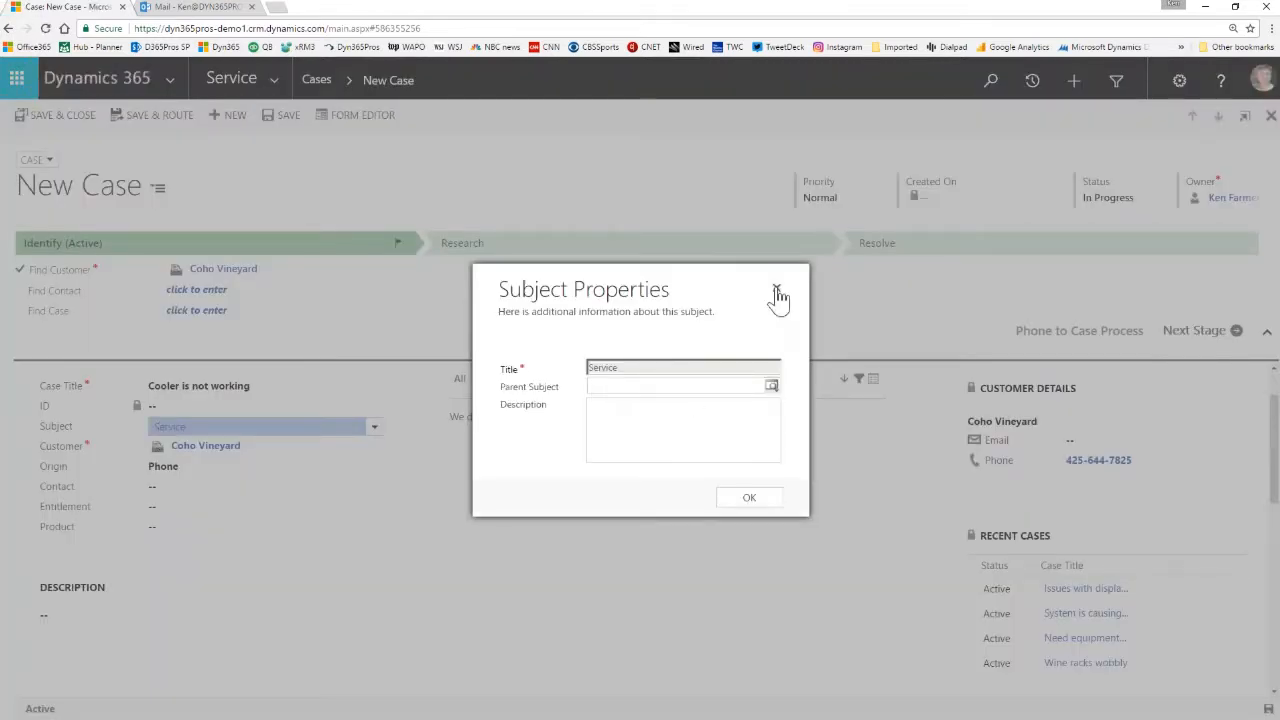
pyautogui.click(777, 294)
pyautogui.click(377, 434)
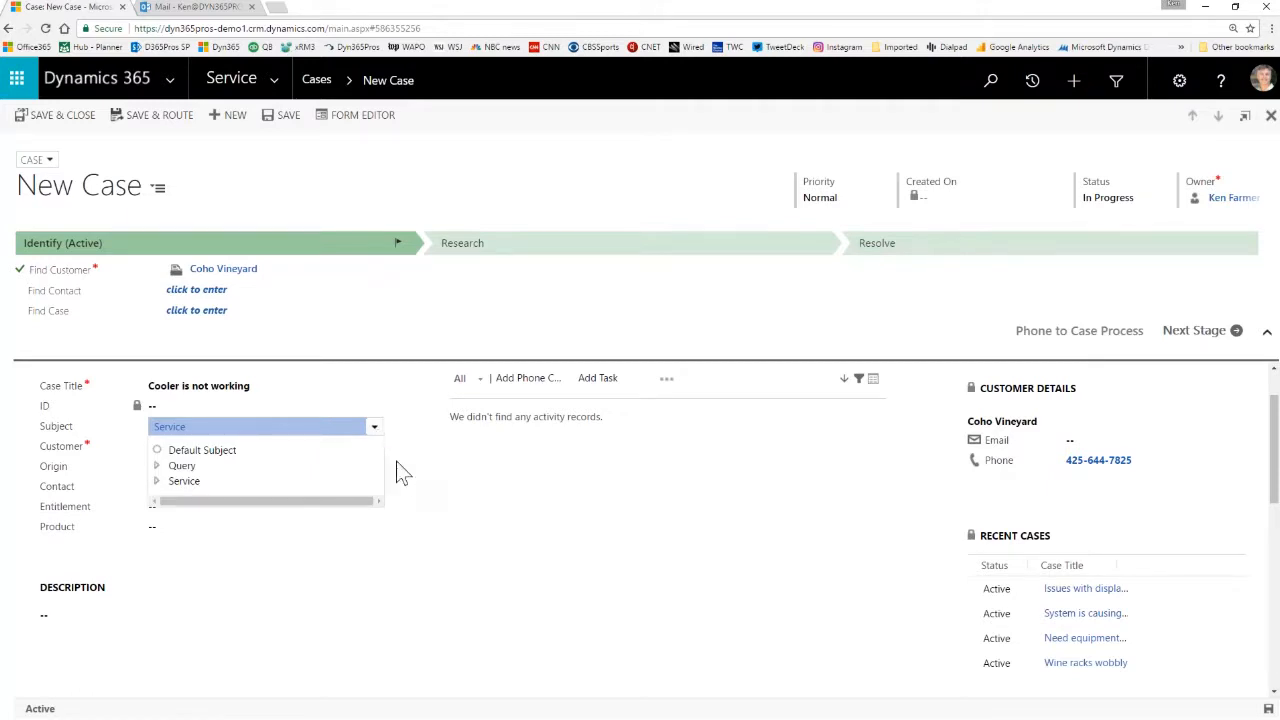
pyautogui.click(416, 502)
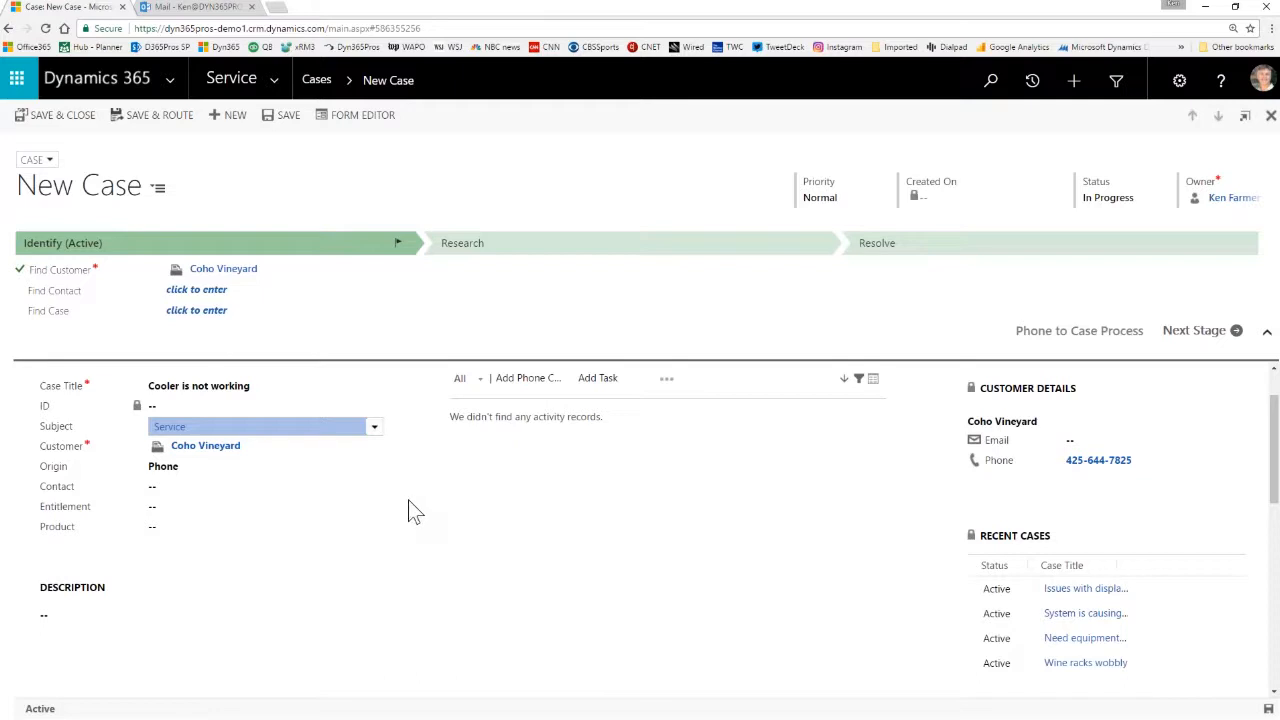
# - Examine the case's contact, entitlement and product fields, the applicable SLA, and the customer service section including Publish to Web
pyautogui.click(205, 487)
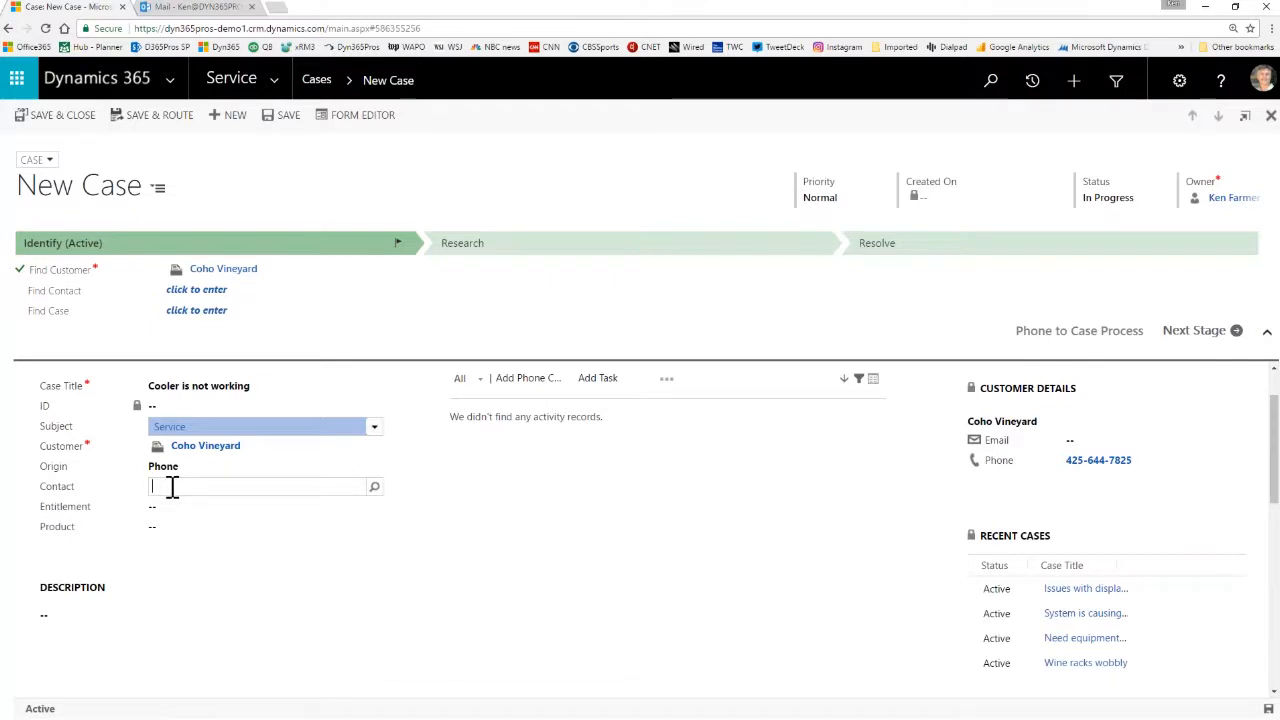
pyautogui.click(168, 507)
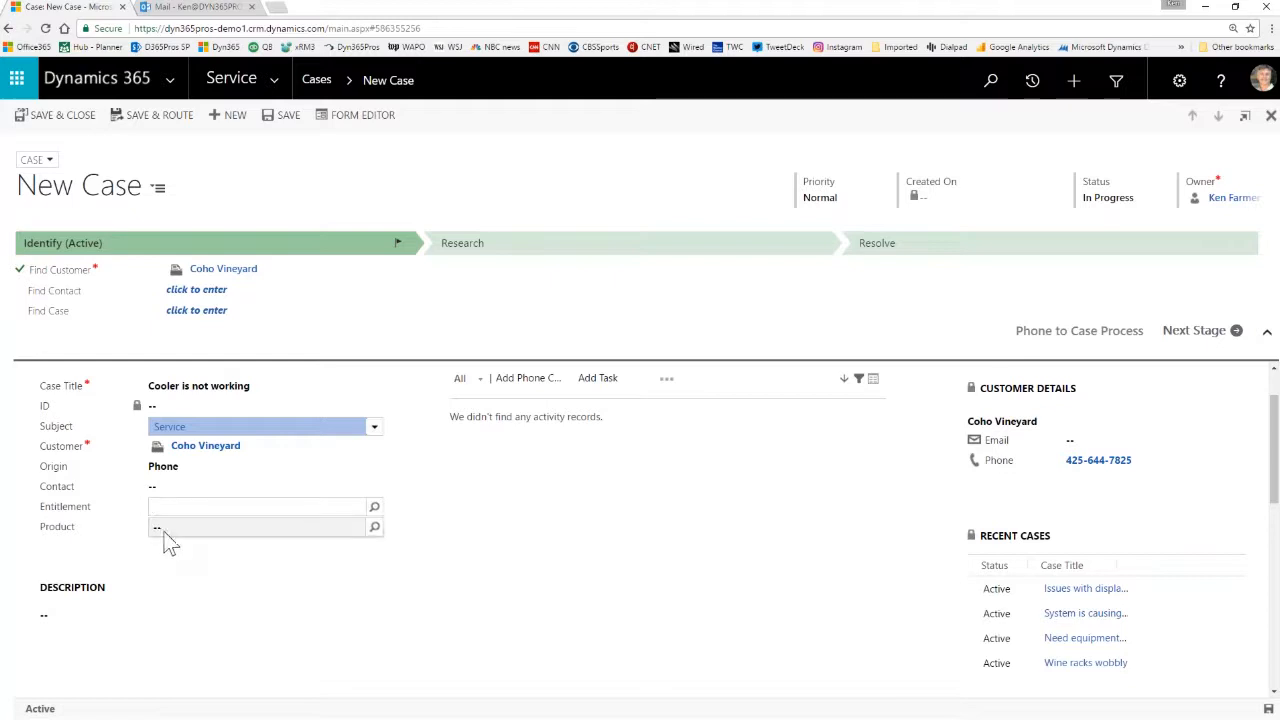
pyautogui.click(166, 527)
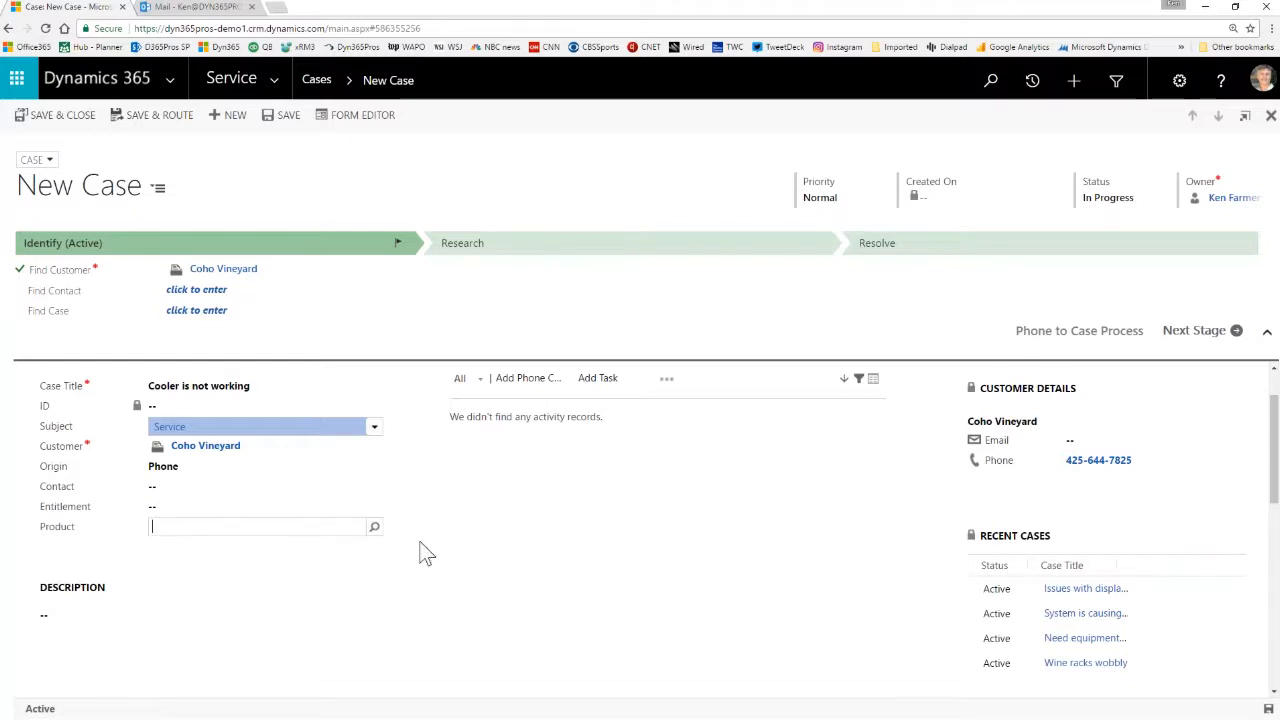
pyautogui.scroll(-2, 427, 553)
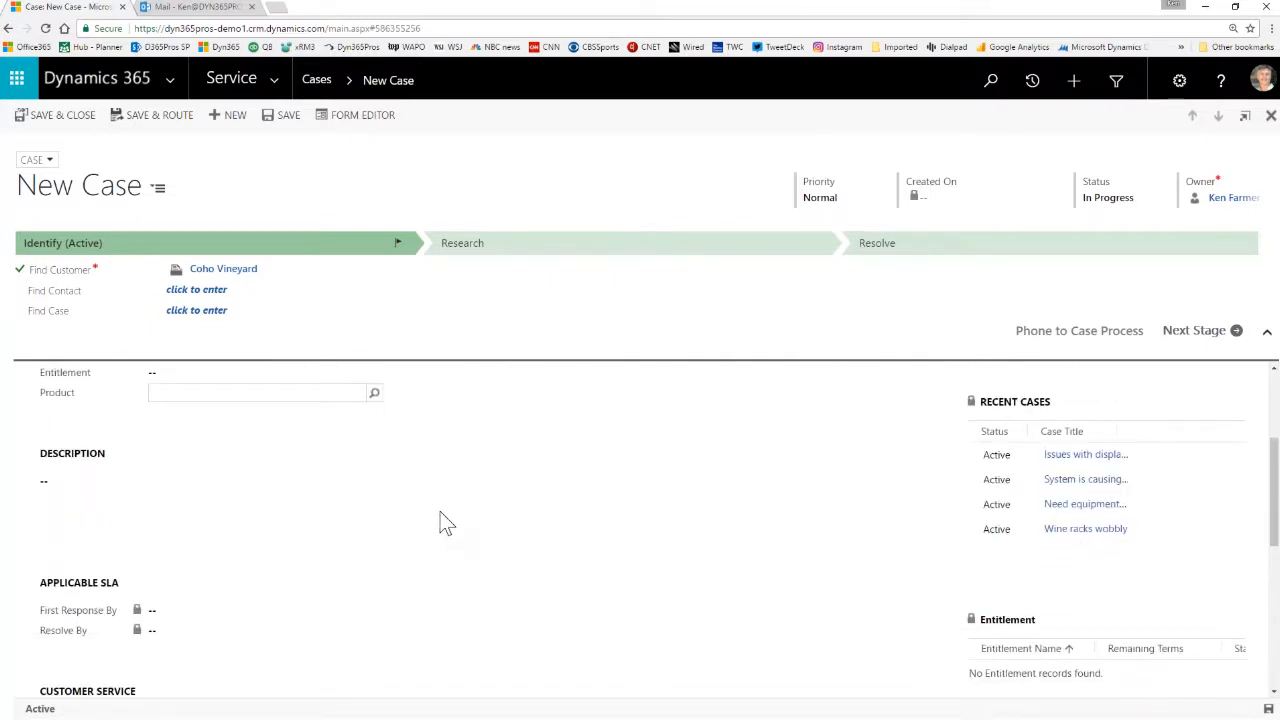
pyautogui.scroll(-2, 466, 523)
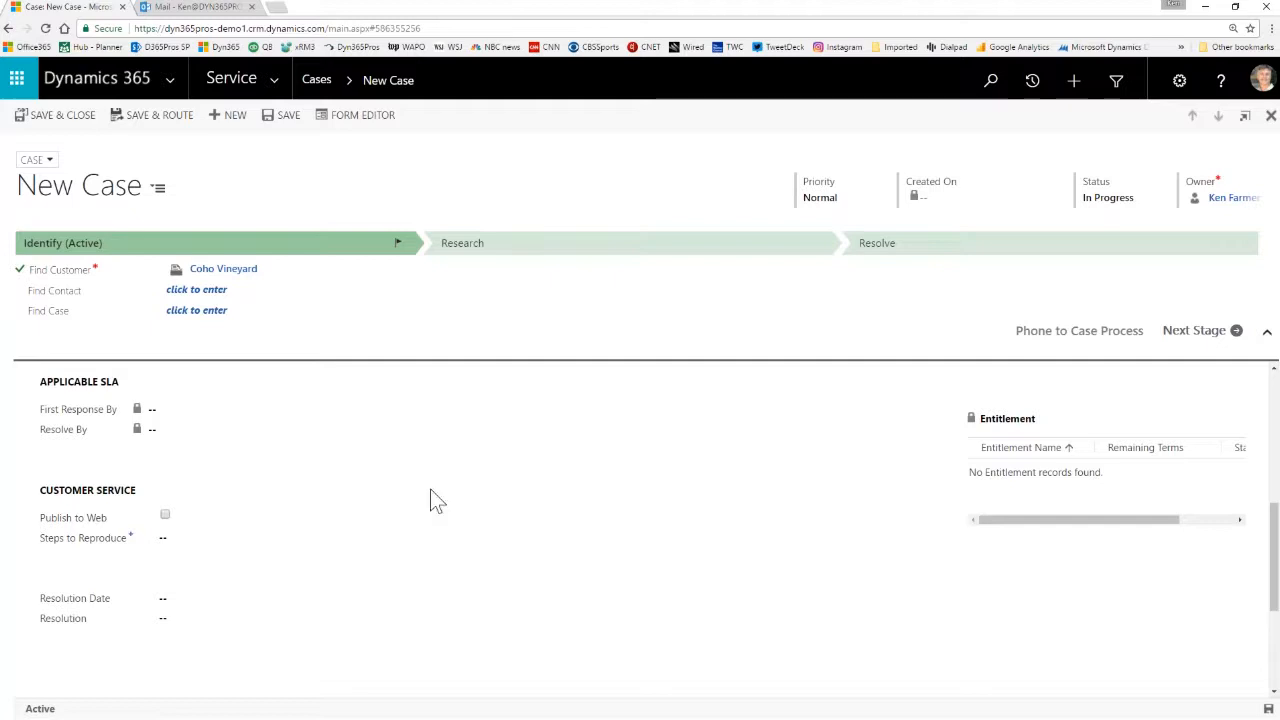
pyautogui.scroll(-2, 431, 491)
pyautogui.scroll(1, 428, 495)
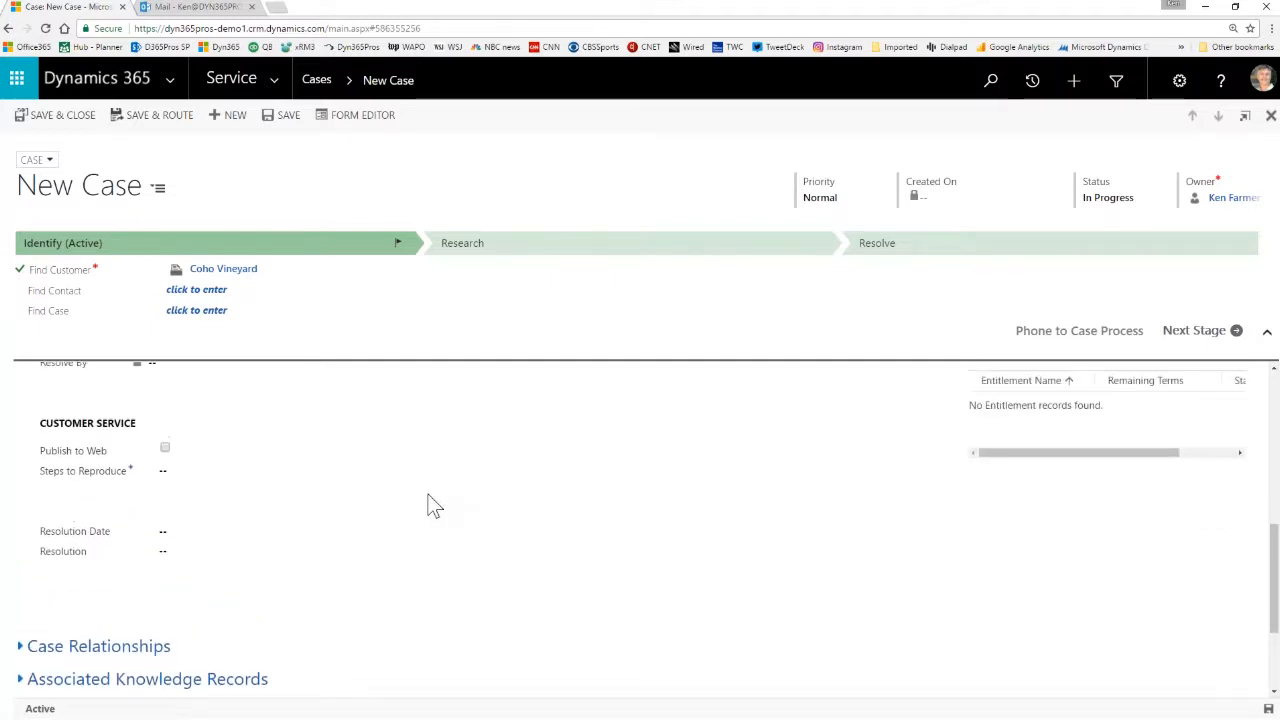
pyautogui.scroll(1, 431, 505)
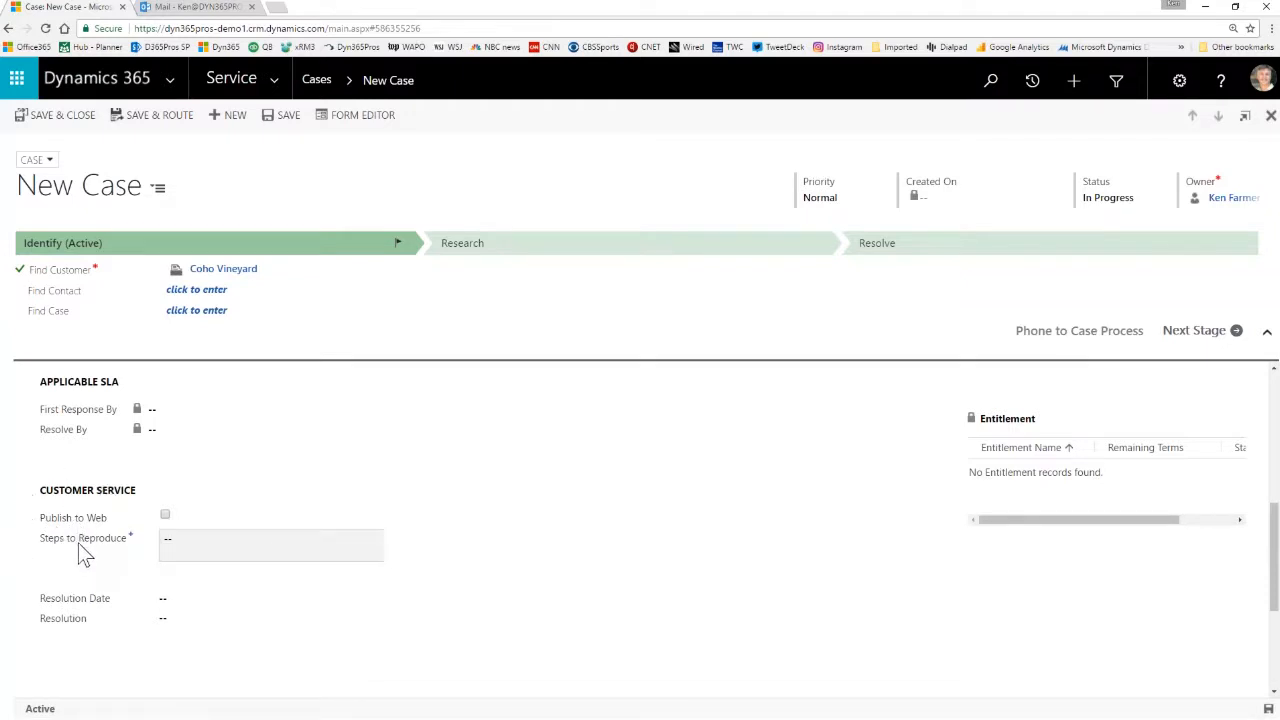
pyautogui.moveTo(80, 516)
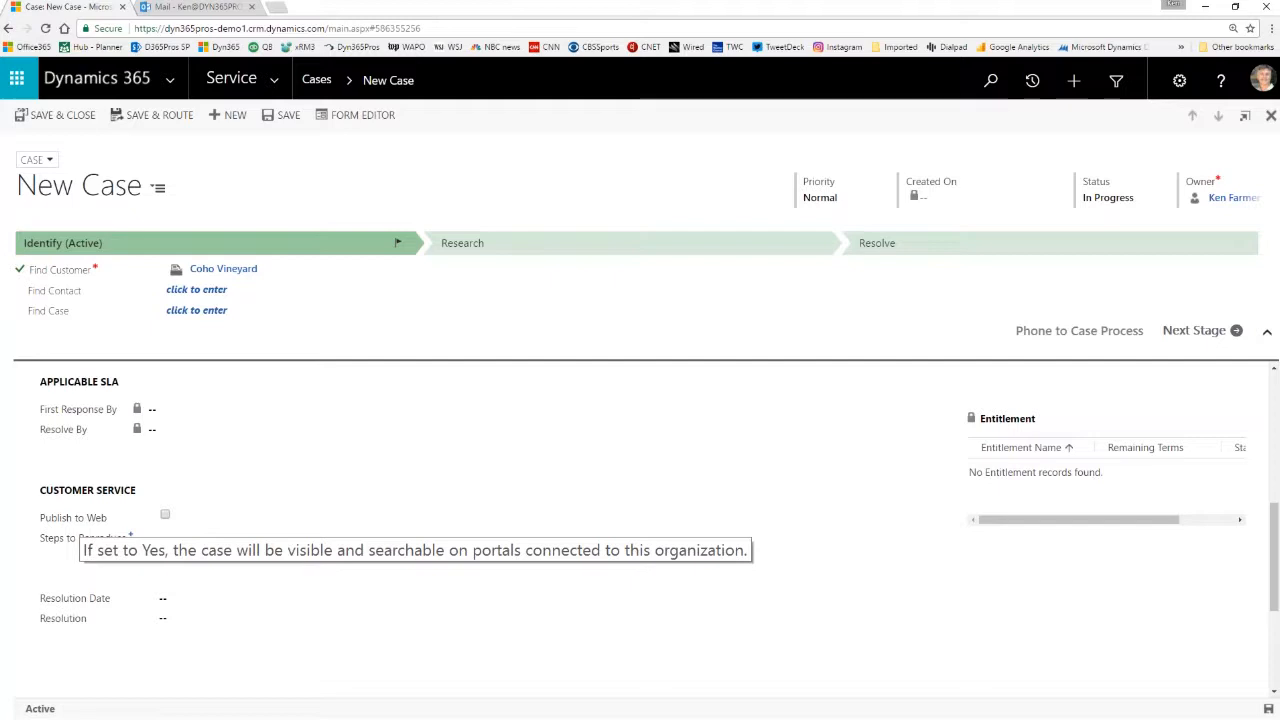
pyautogui.click(101, 517)
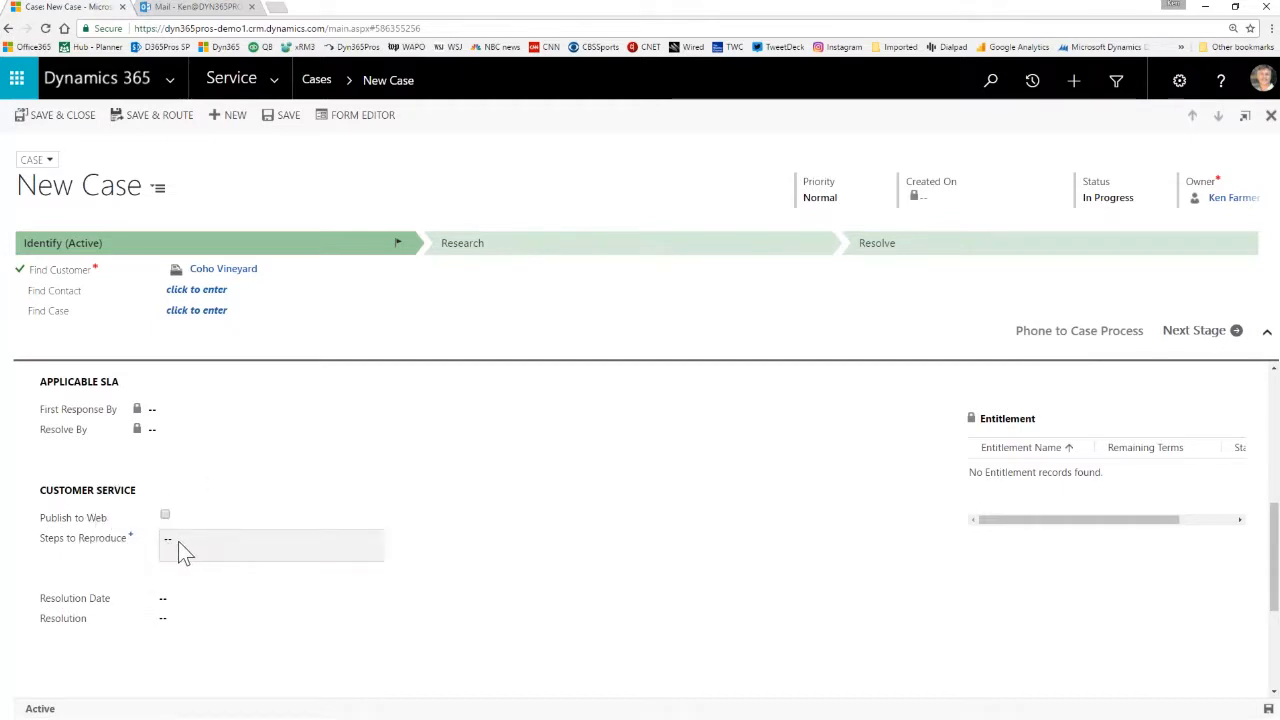
# - Expand the Case Relationships section to examine its lists, and collapse it again
pyautogui.scroll(-1, 178, 541)
pyautogui.scroll(-2, 185, 553)
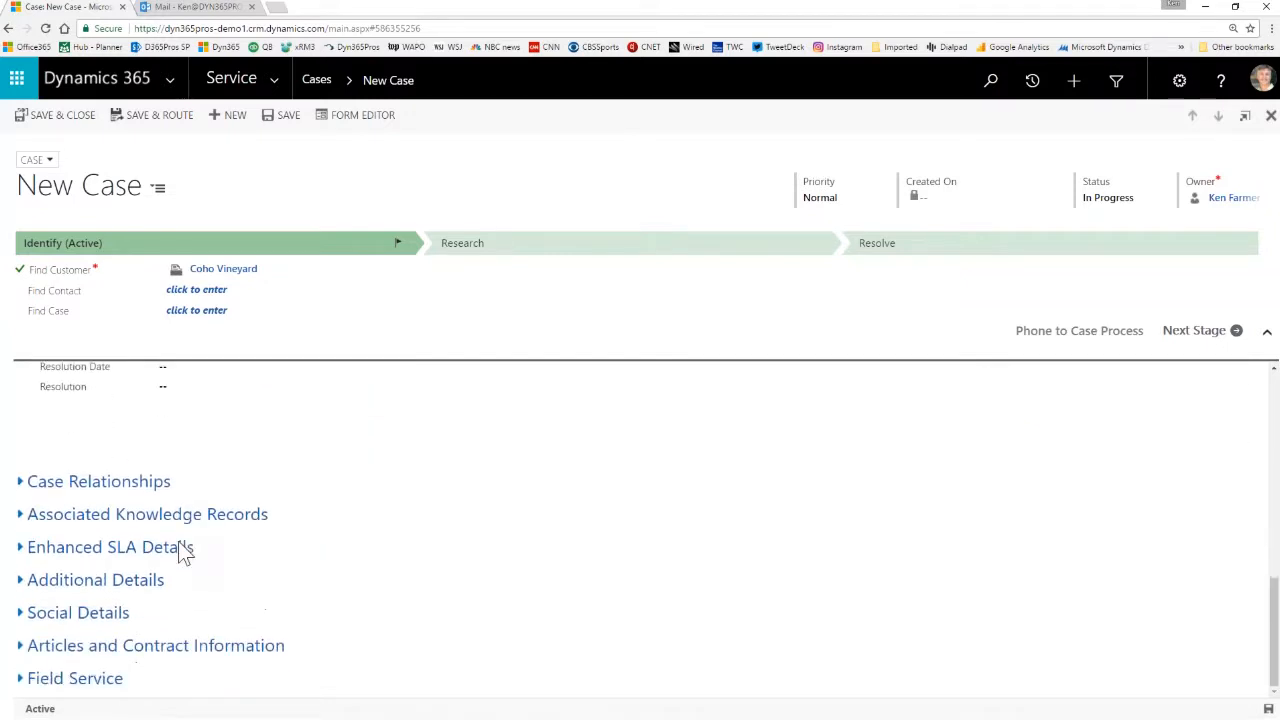
pyautogui.click(21, 482)
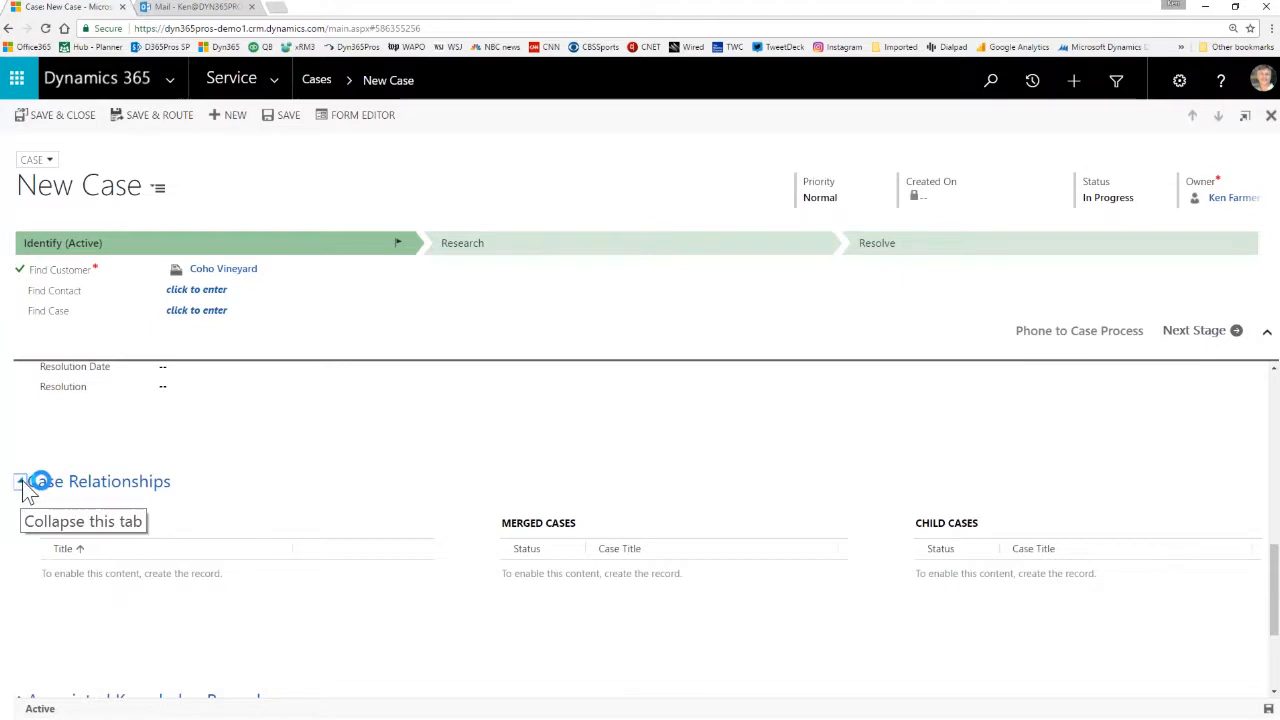
pyautogui.click(21, 482)
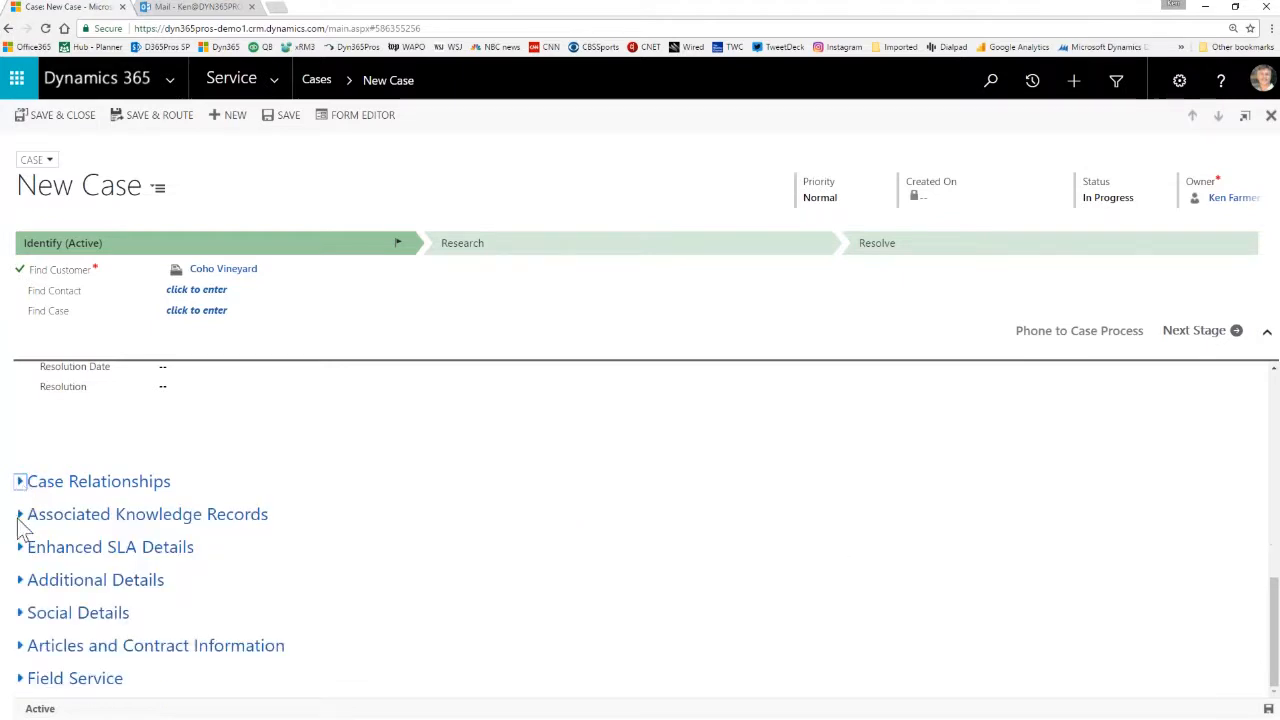
# - Examine the Associated Knowledge Records and Additional Details sections of the case, collapsing each one again
pyautogui.click(20, 515)
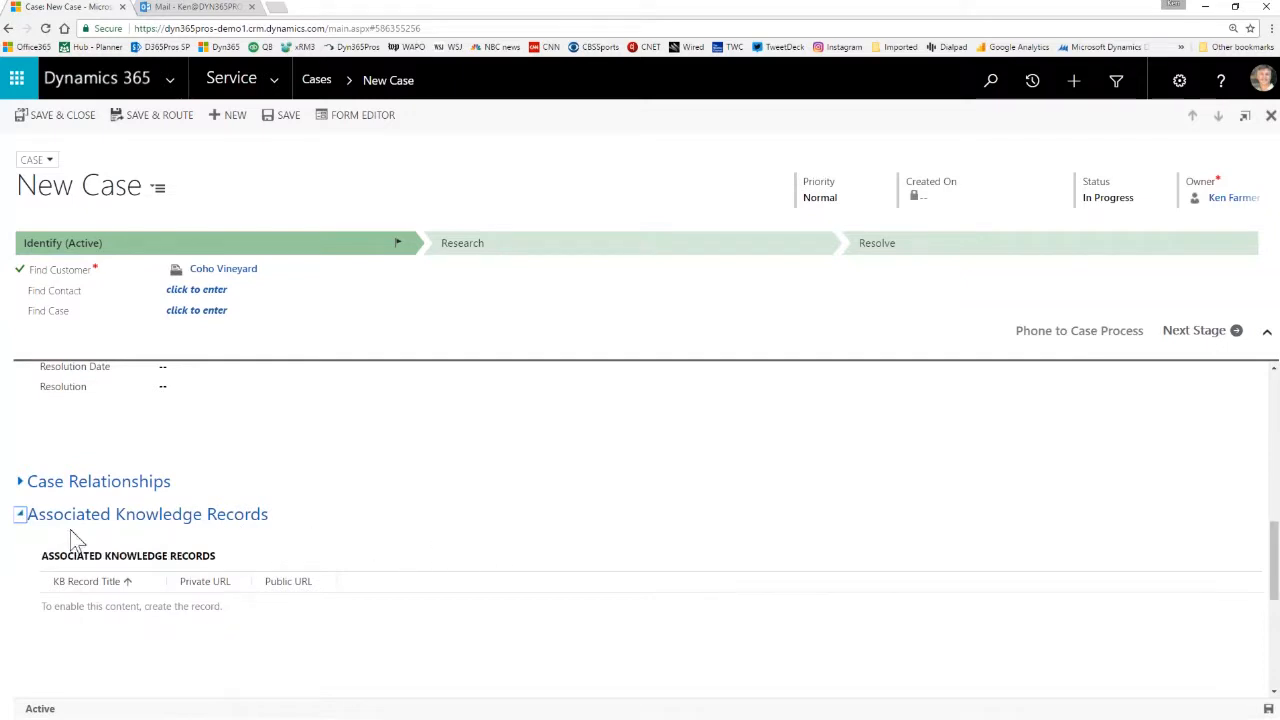
pyautogui.click(22, 516)
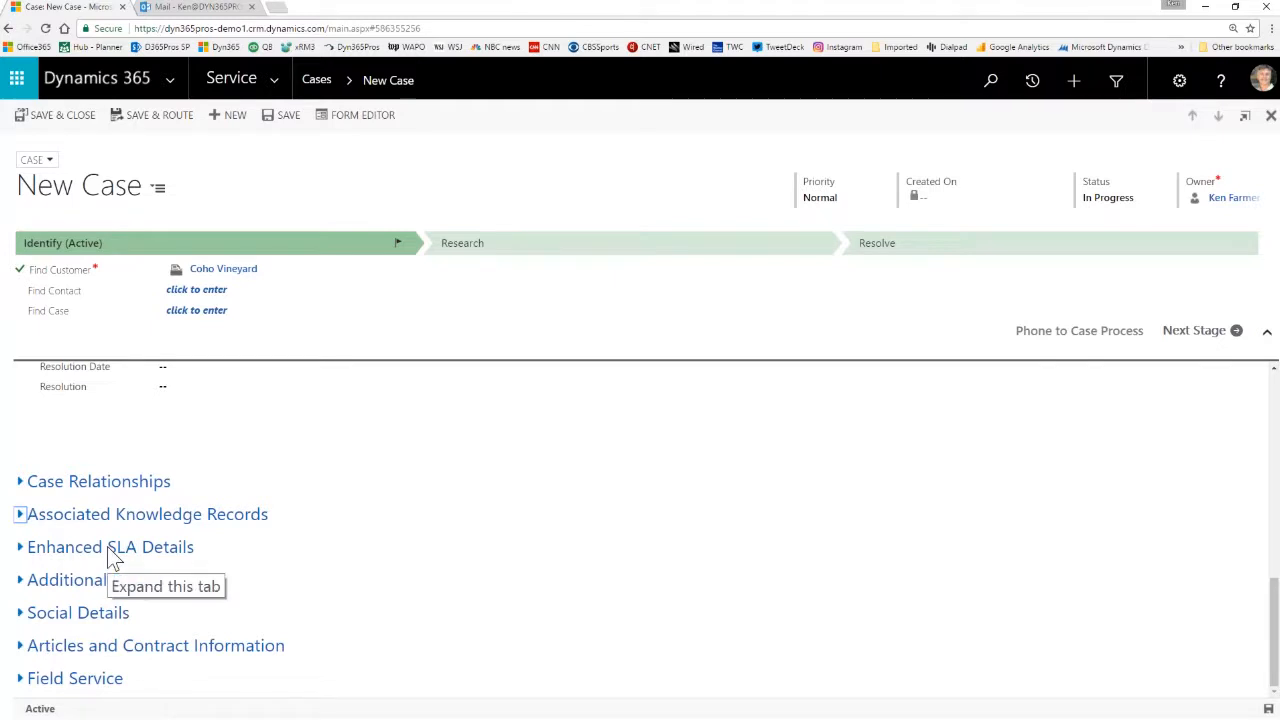
pyautogui.click(21, 581)
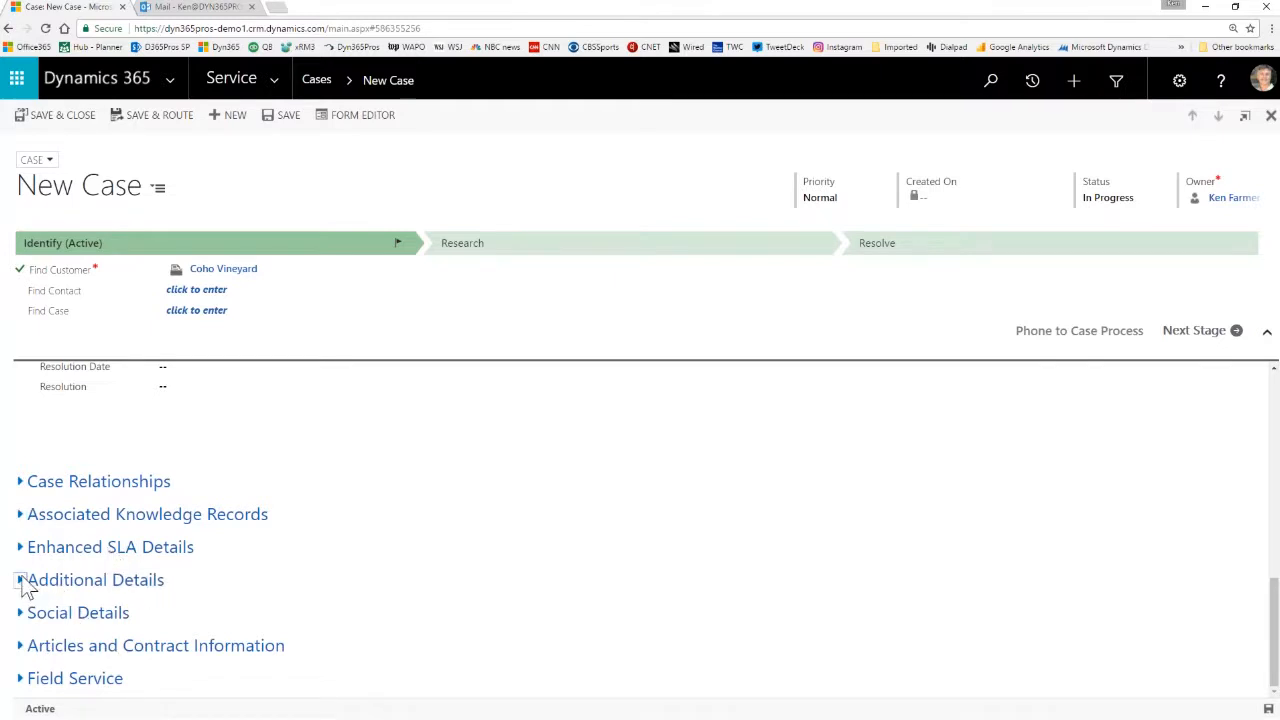
pyautogui.scroll(-1, 239, 590)
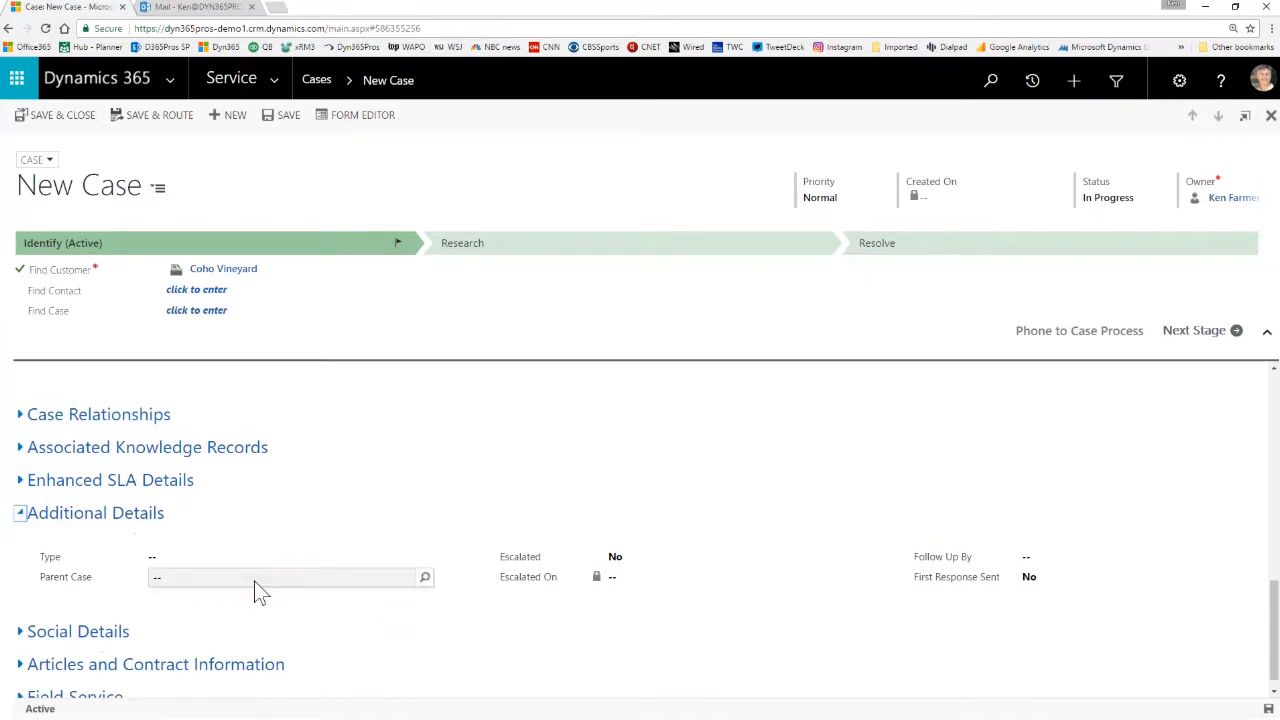
pyautogui.click(21, 513)
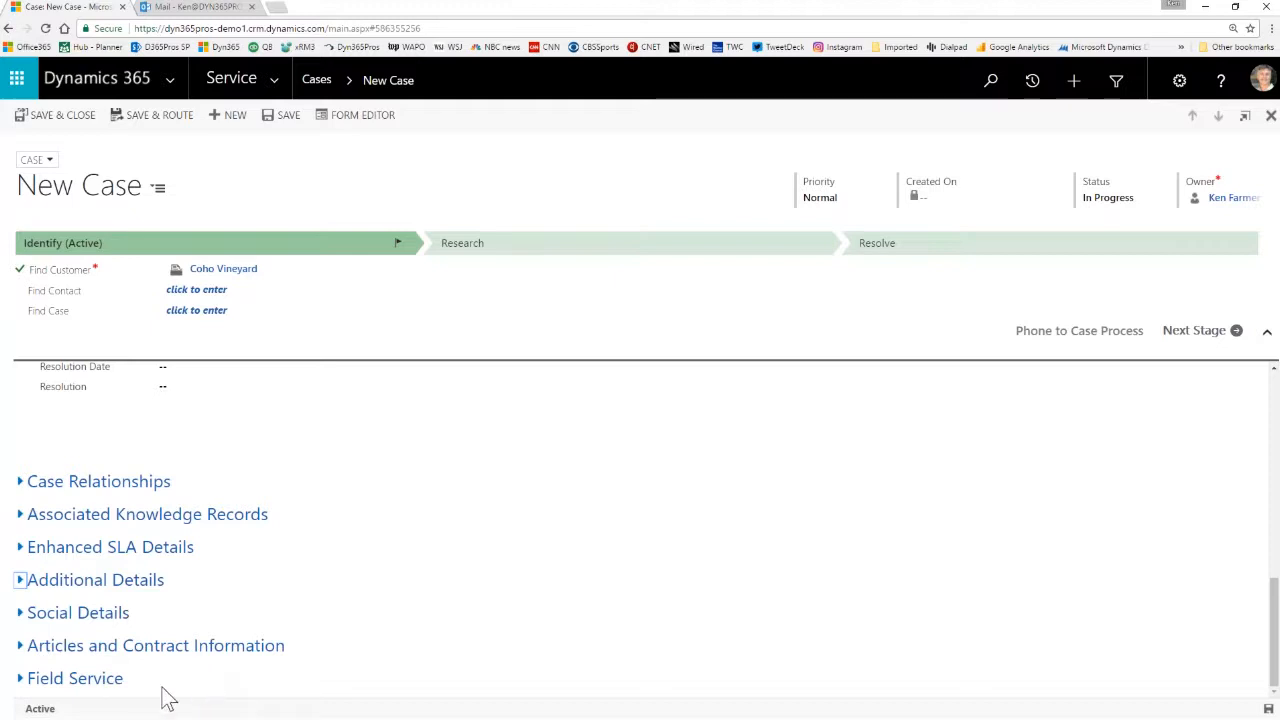
# - Set the incident type in the case's Field Service section to Onsite Service
pyautogui.click(20, 679)
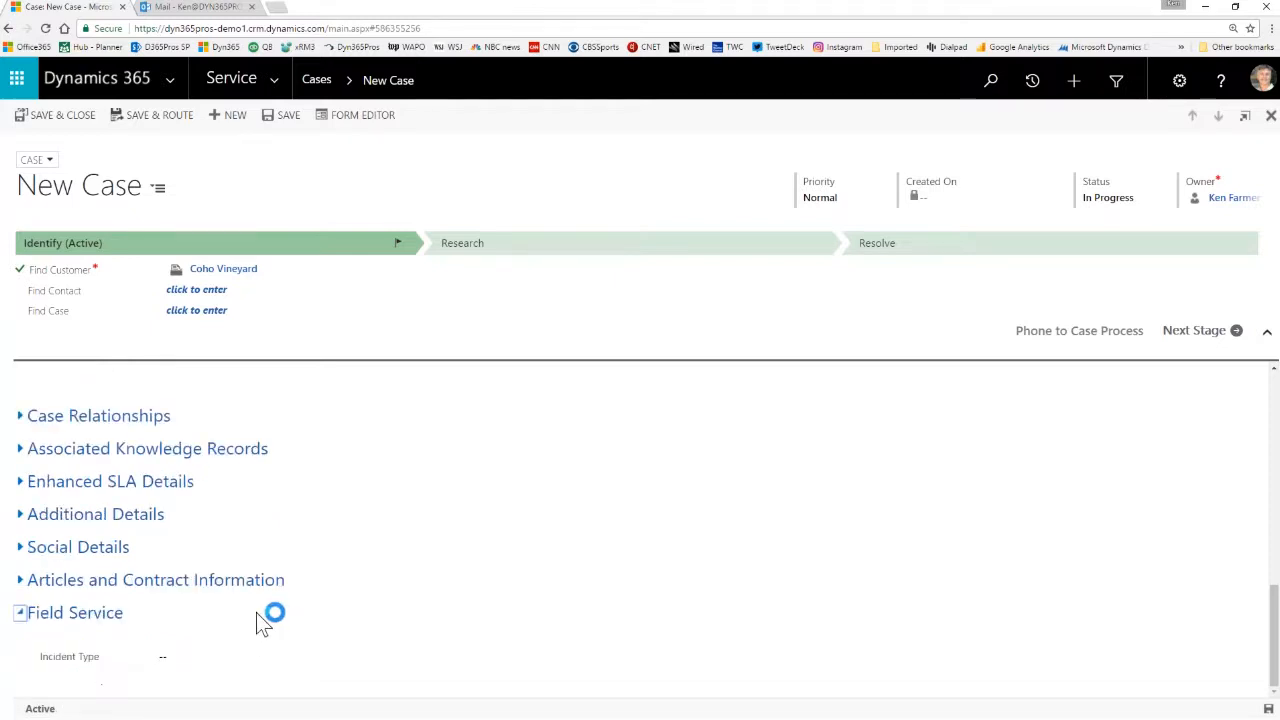
pyautogui.click(229, 660)
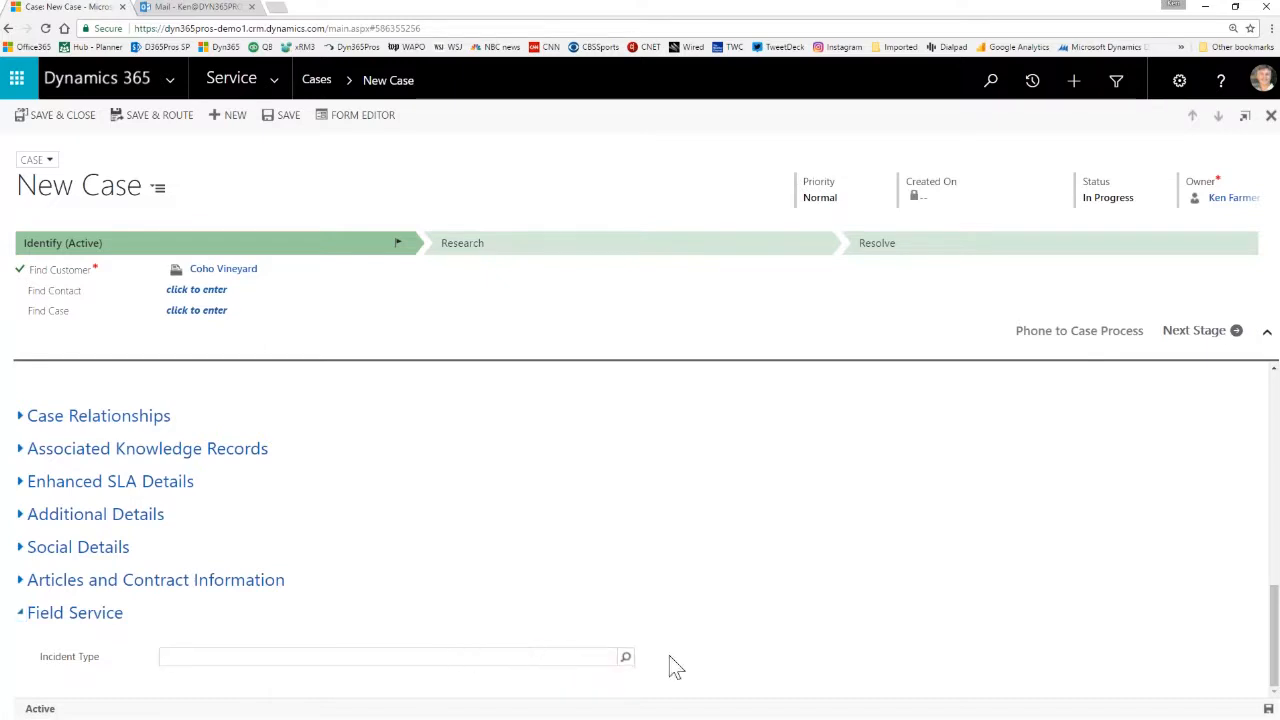
pyautogui.click(625, 656)
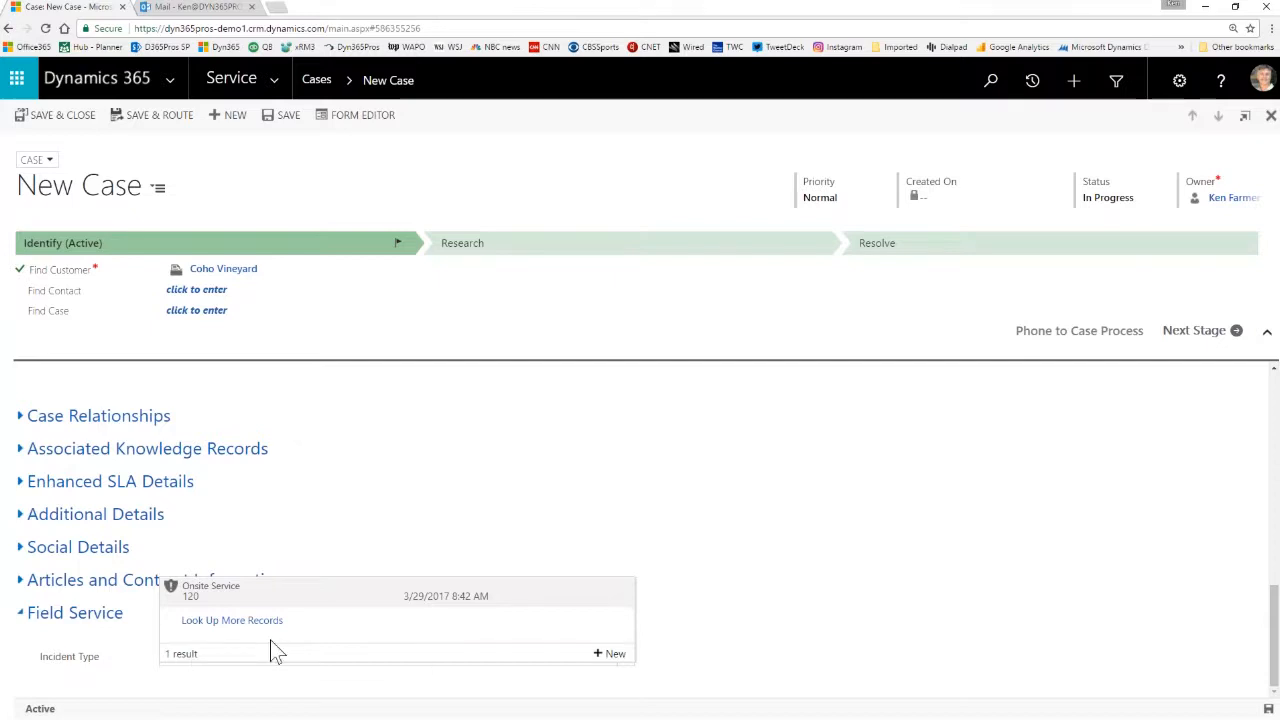
pyautogui.click(210, 590)
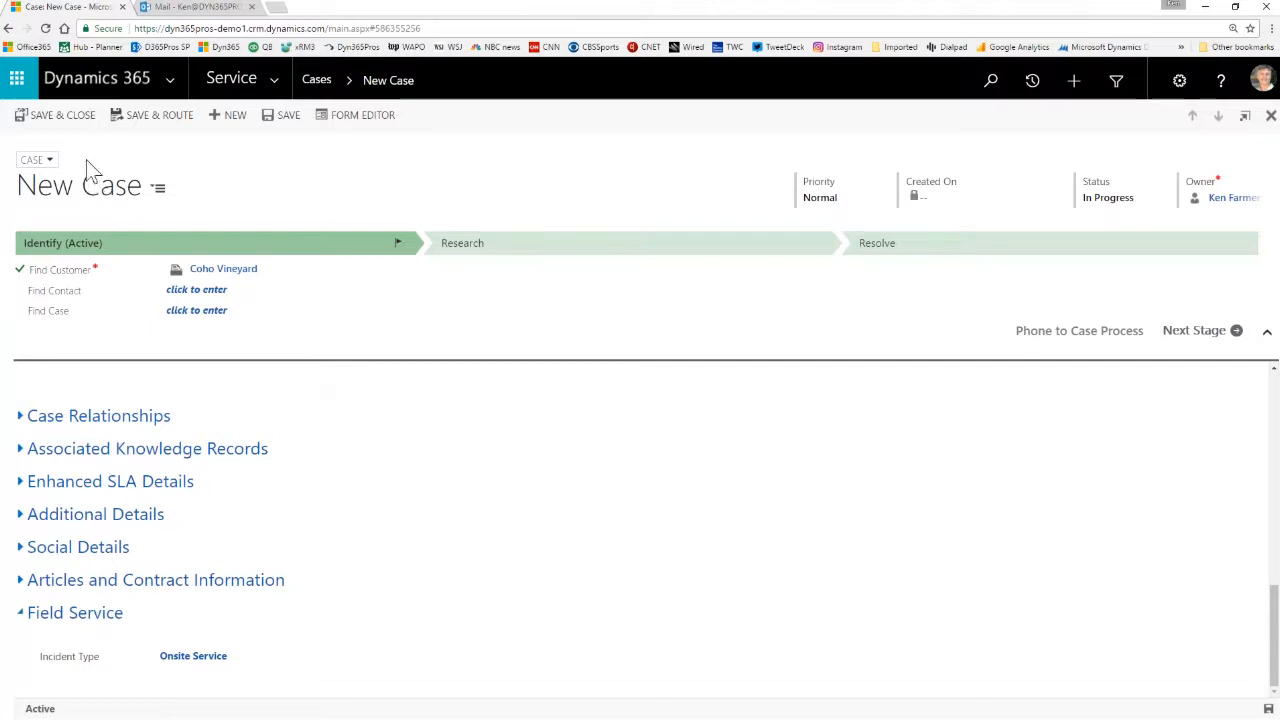
# - Add a phone call activity with the description "Follow up call" to the case, and save the case
pyautogui.scroll(10, 495, 418)
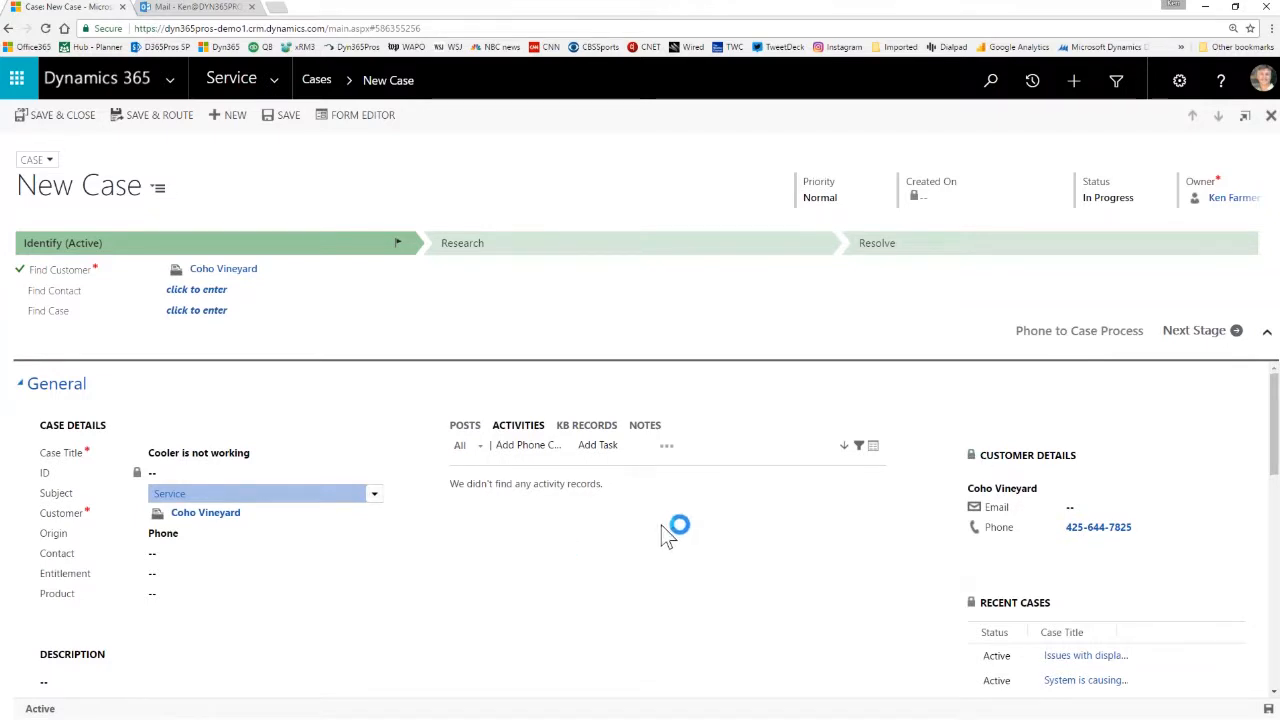
pyautogui.click(530, 448)
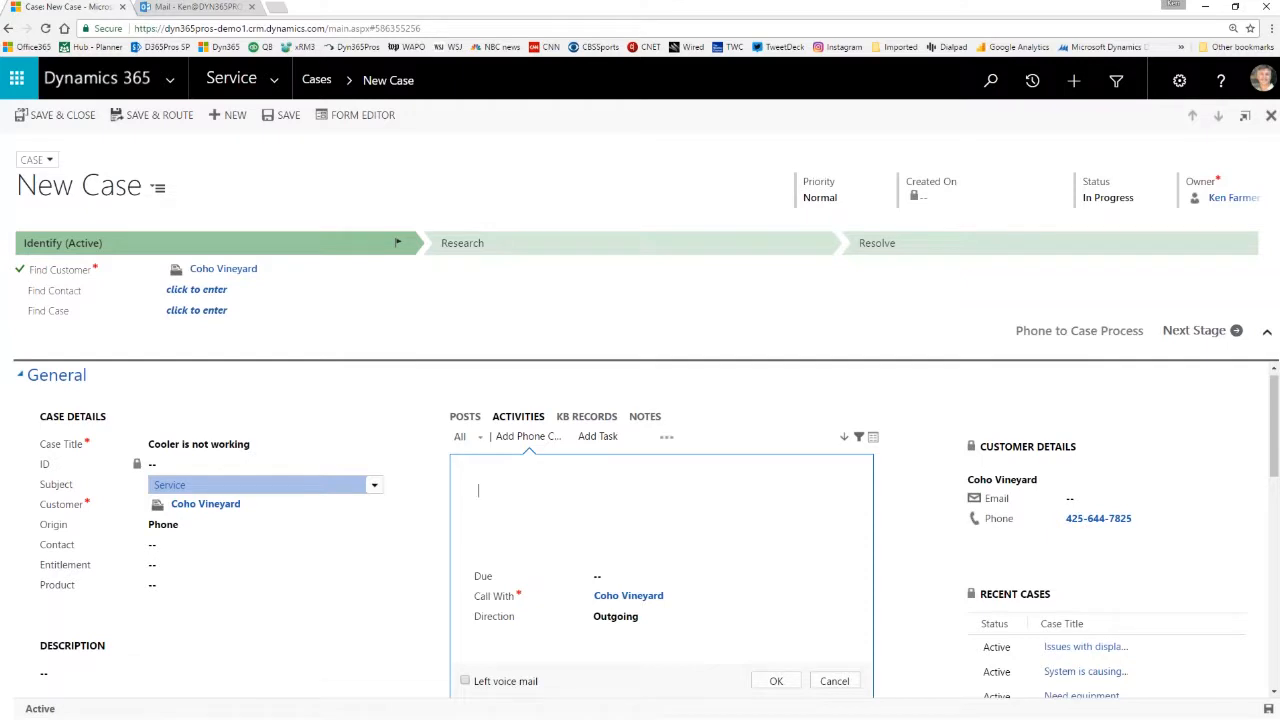
pyautogui.write('Follow up call')
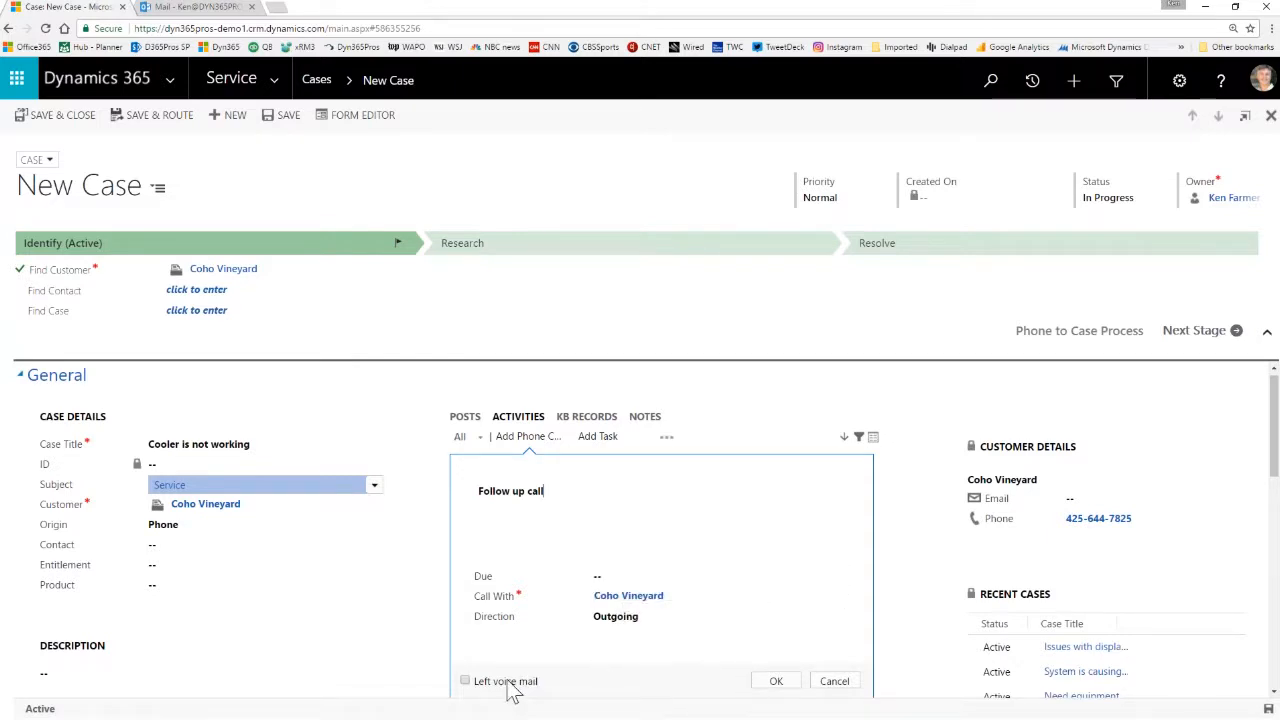
pyautogui.click(777, 683)
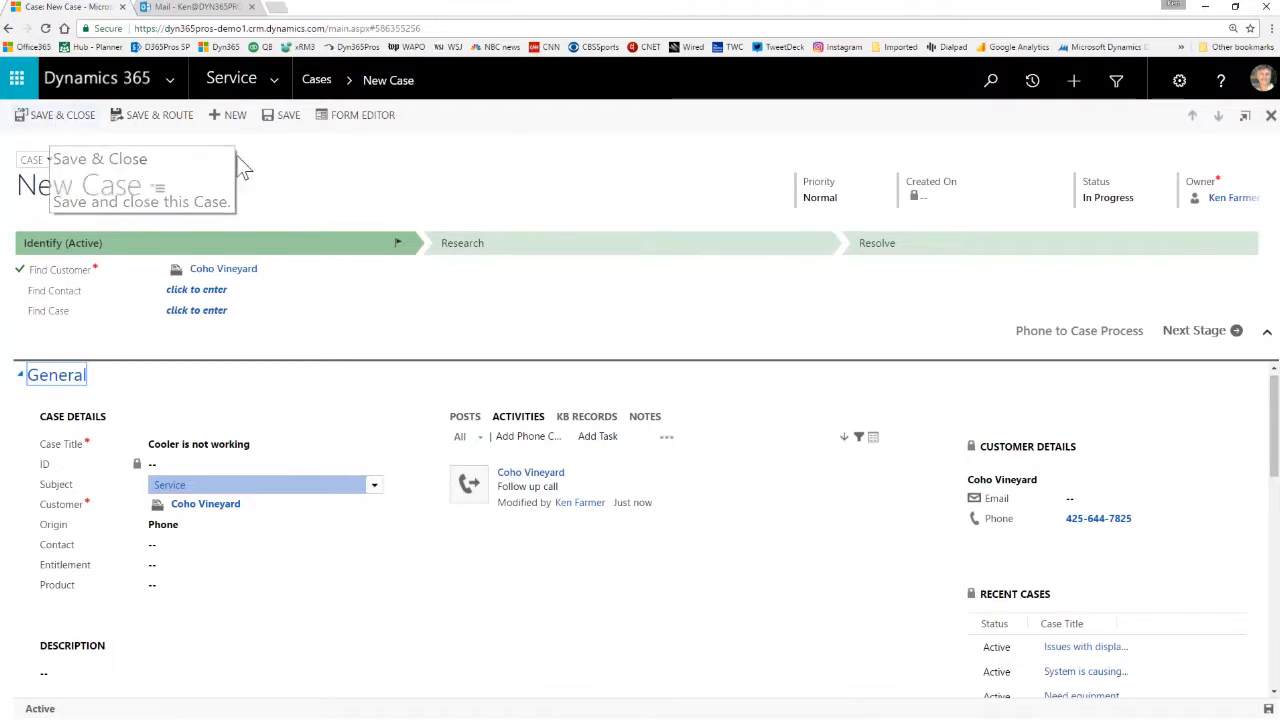
pyautogui.click(290, 117)
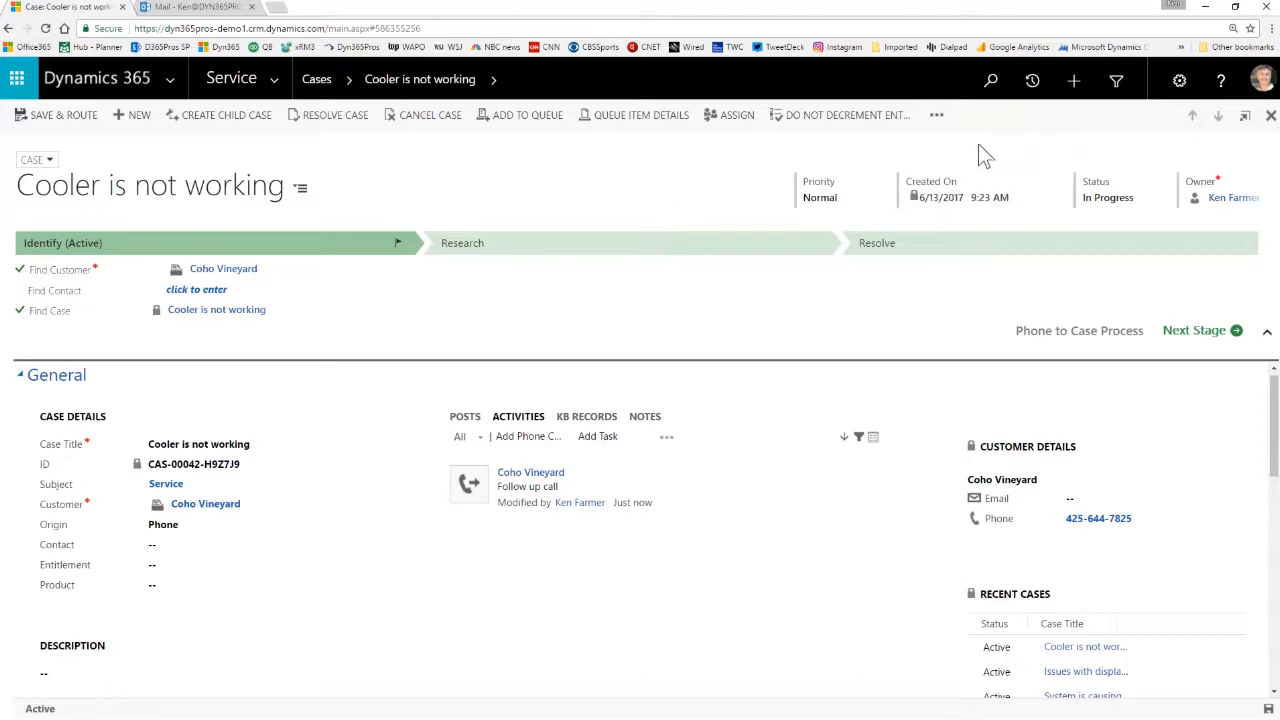
# - Examine the additional commands available for the saved case, such as Process and Convert to Work Order
pyautogui.click(937, 116)
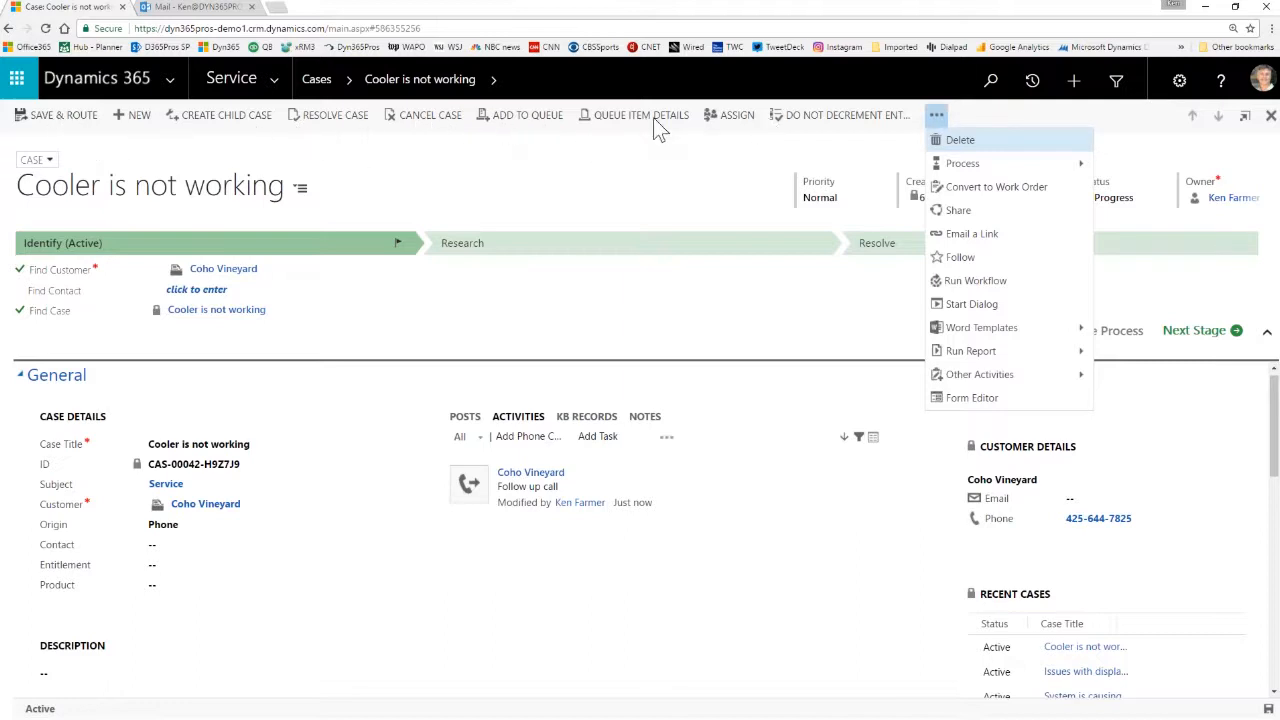
pyautogui.click(963, 163)
pyautogui.click(980, 190)
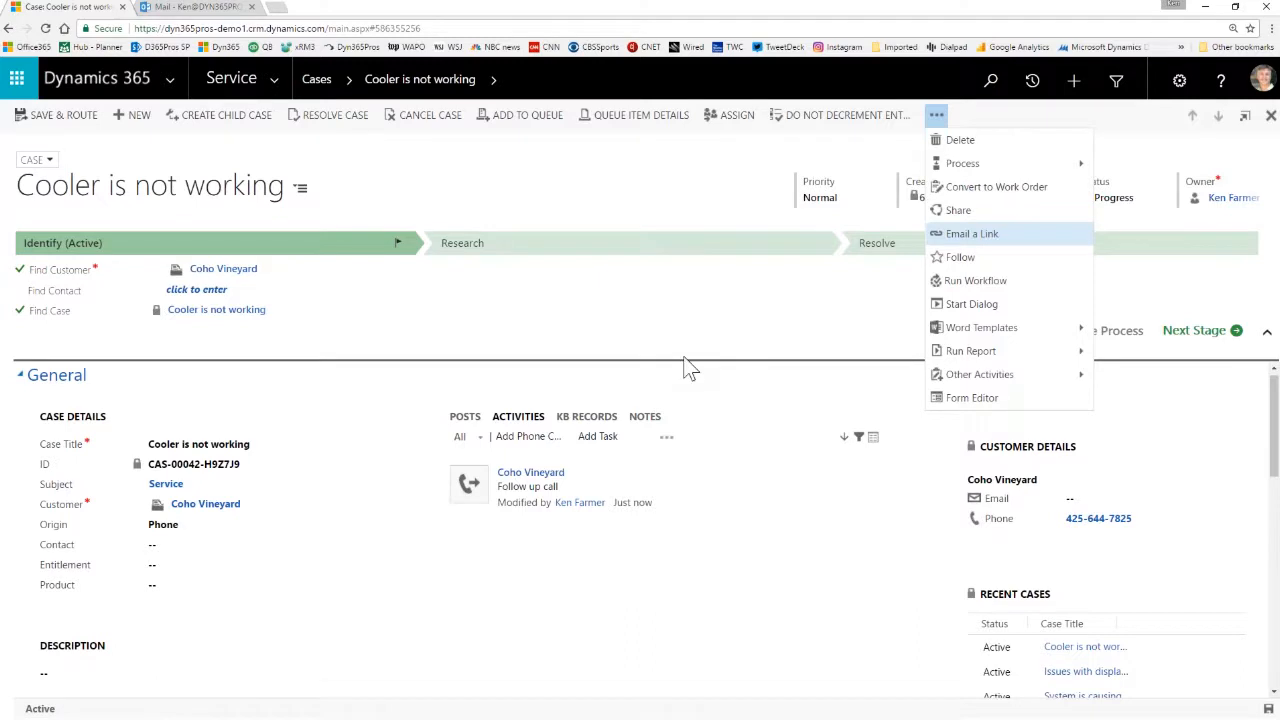
pyautogui.click(743, 379)
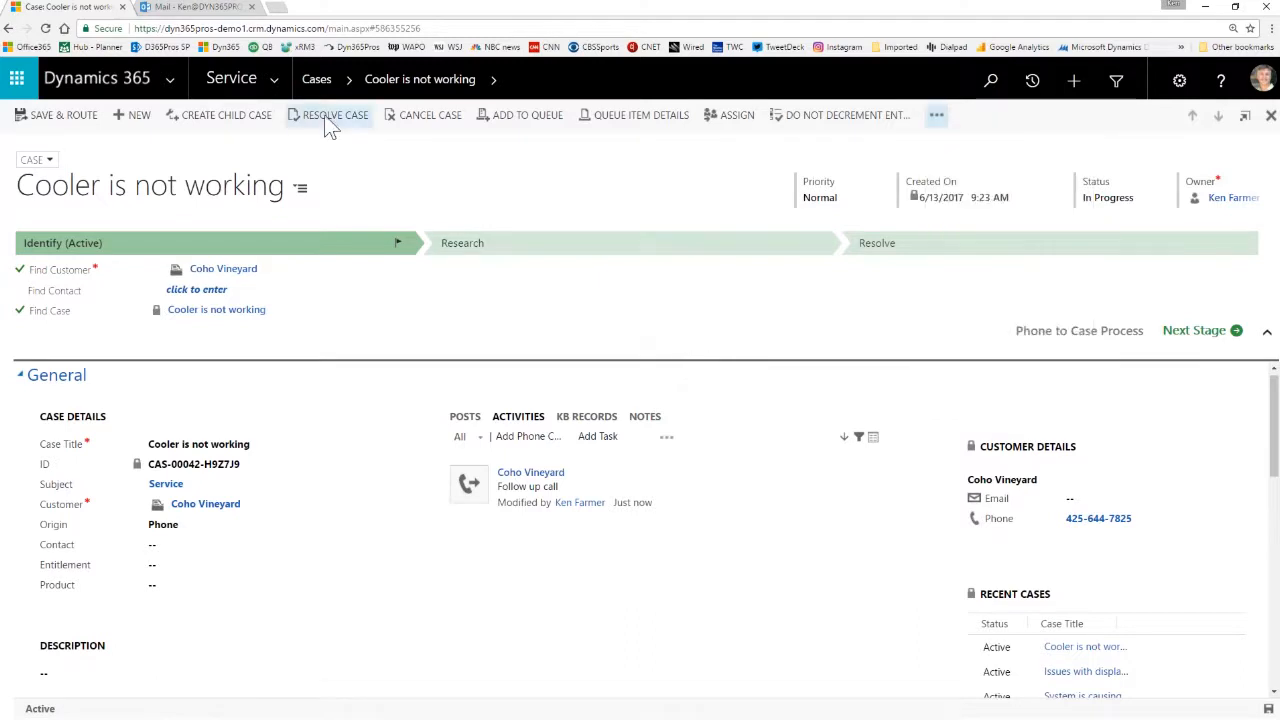
# - Open the Work Orders list in the Field Service area
pyautogui.click(274, 79)
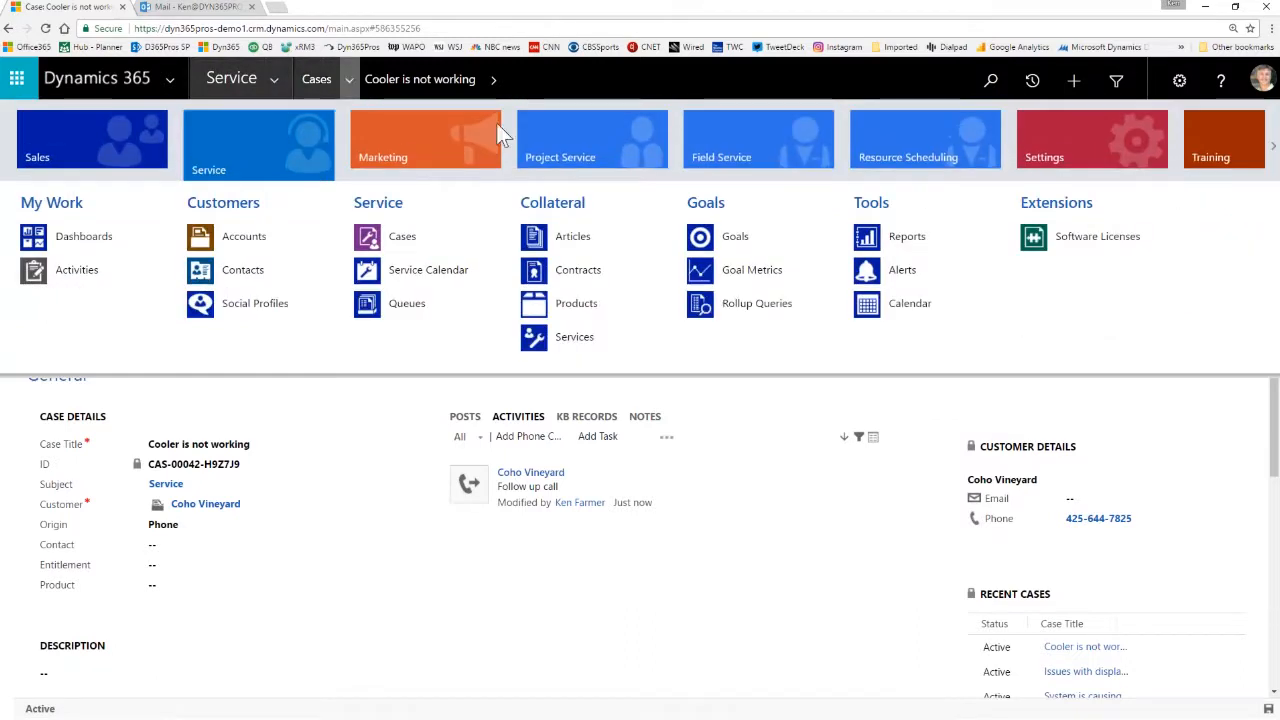
pyautogui.click(769, 142)
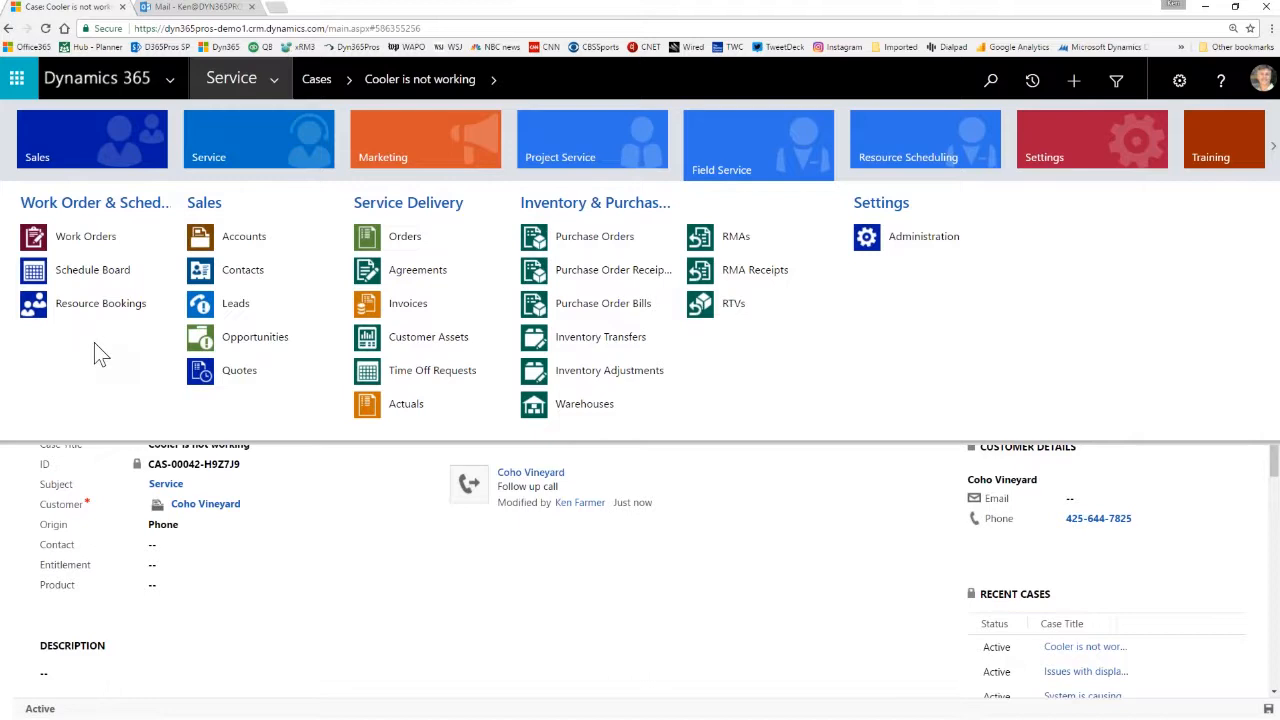
pyautogui.click(79, 239)
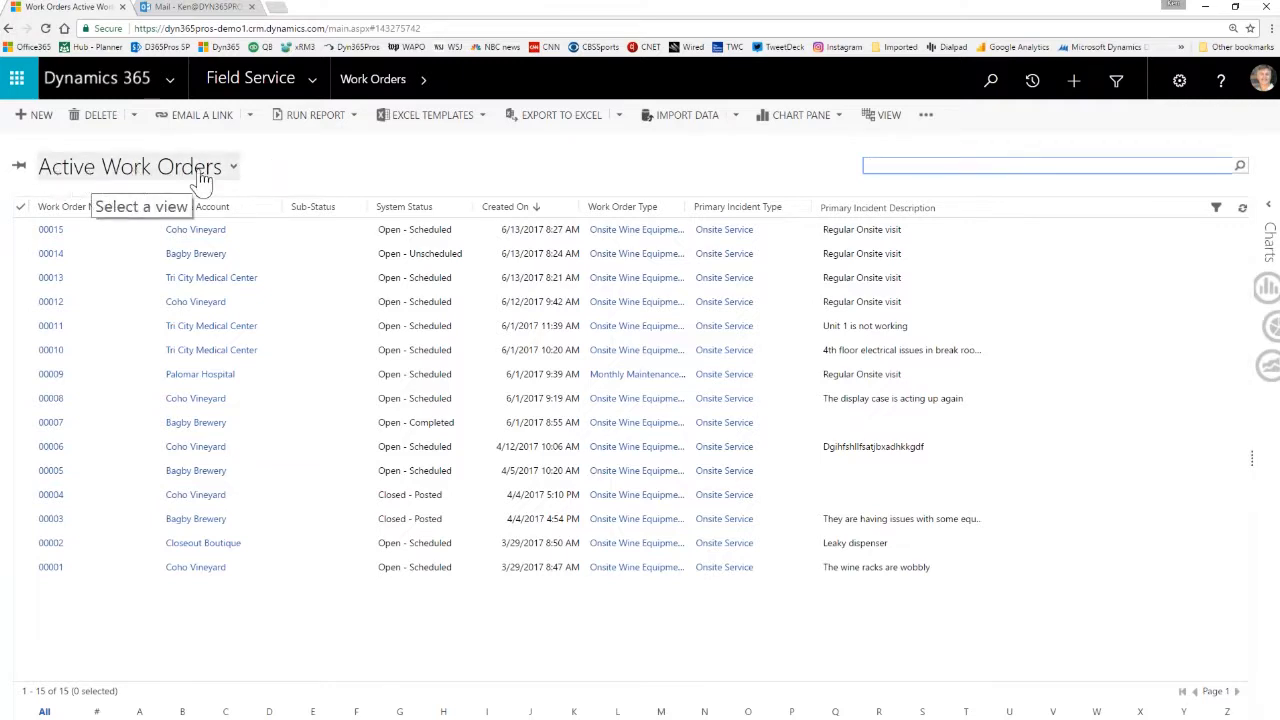
# - Review the available work order views, keep Active Work Orders, and open the unscheduled Bagby Brewery work order
pyautogui.click(145, 174)
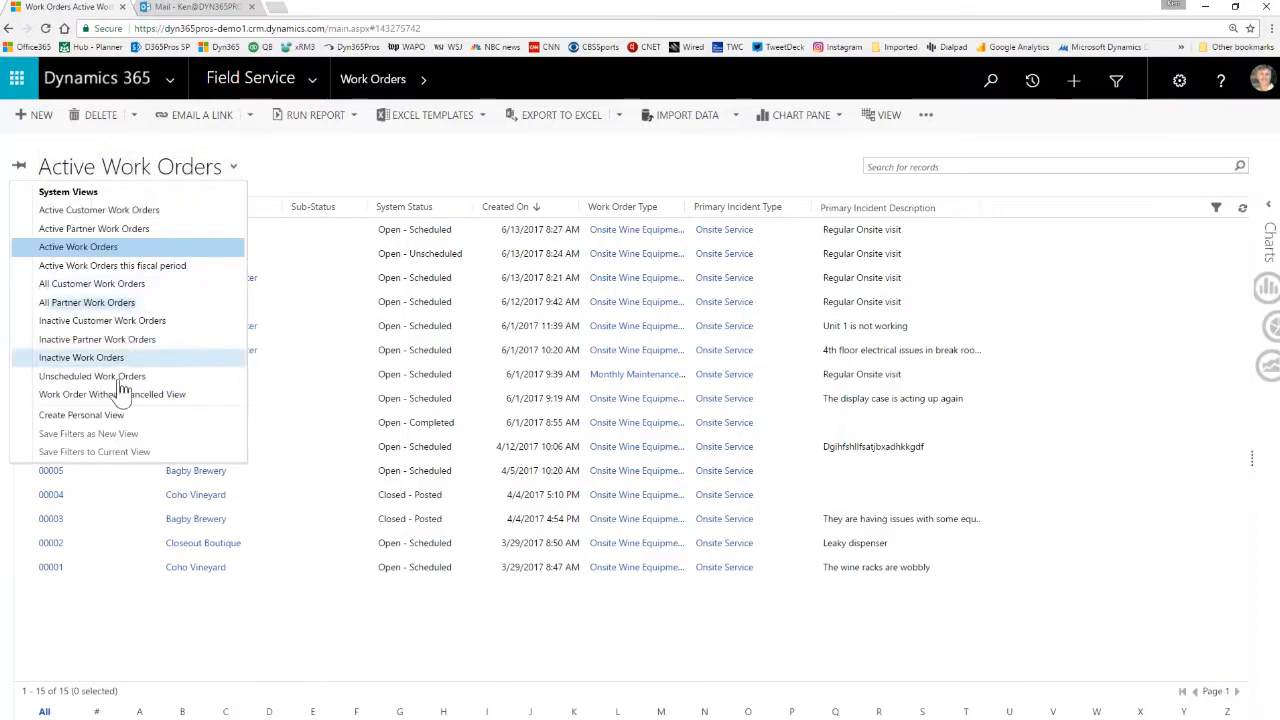
pyautogui.click(78, 247)
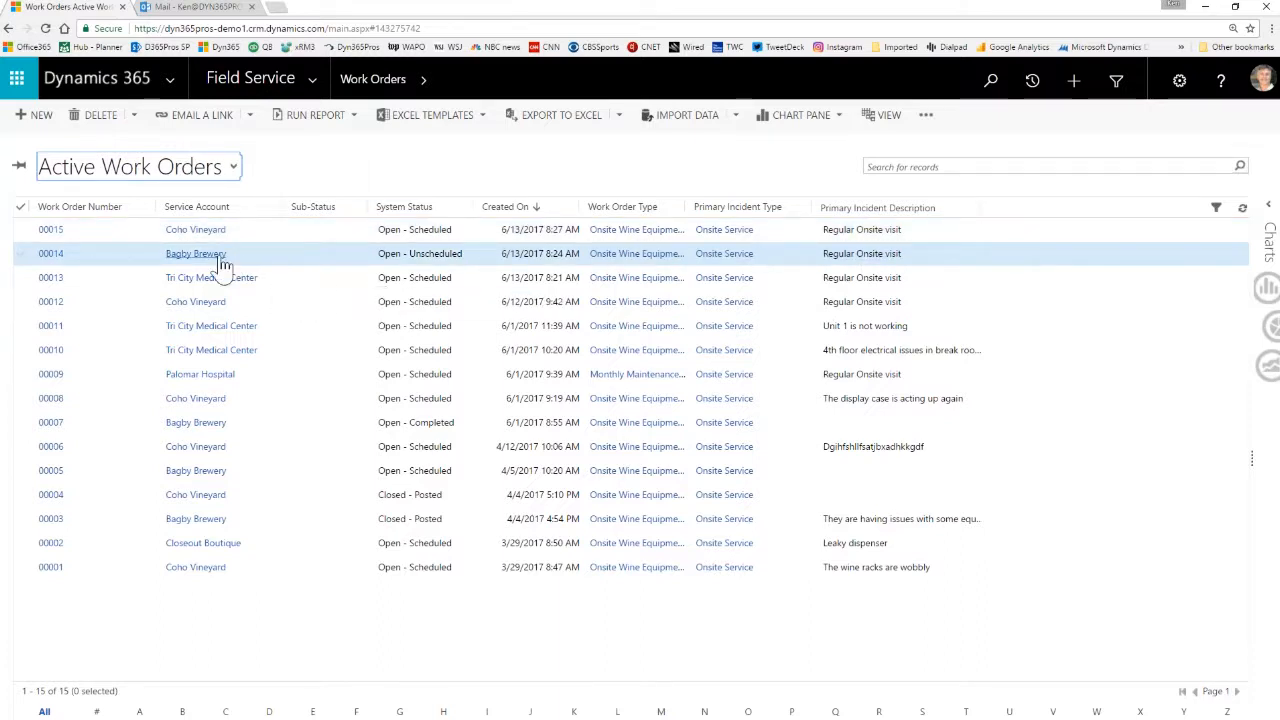
pyautogui.doubleClick(251, 263)
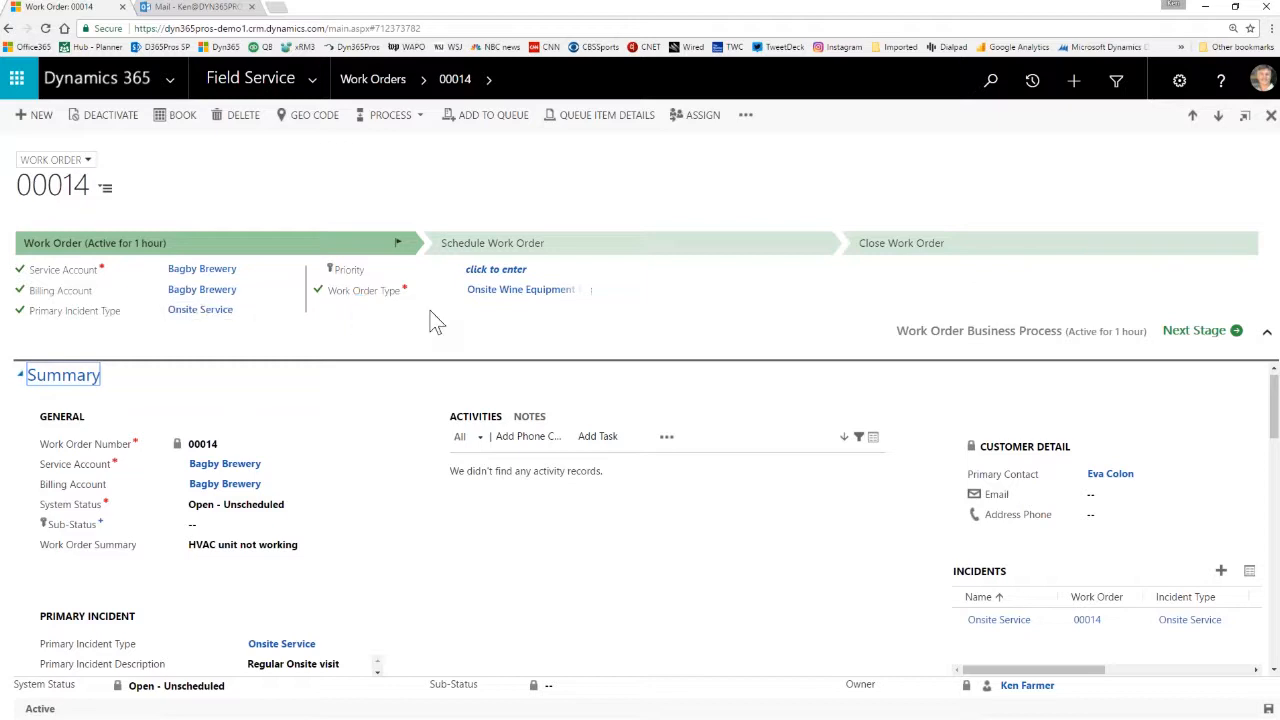
# - Collapse the process stage details and examine the work order's summary, including service account, billing account and system status
pyautogui.click(1265, 334)
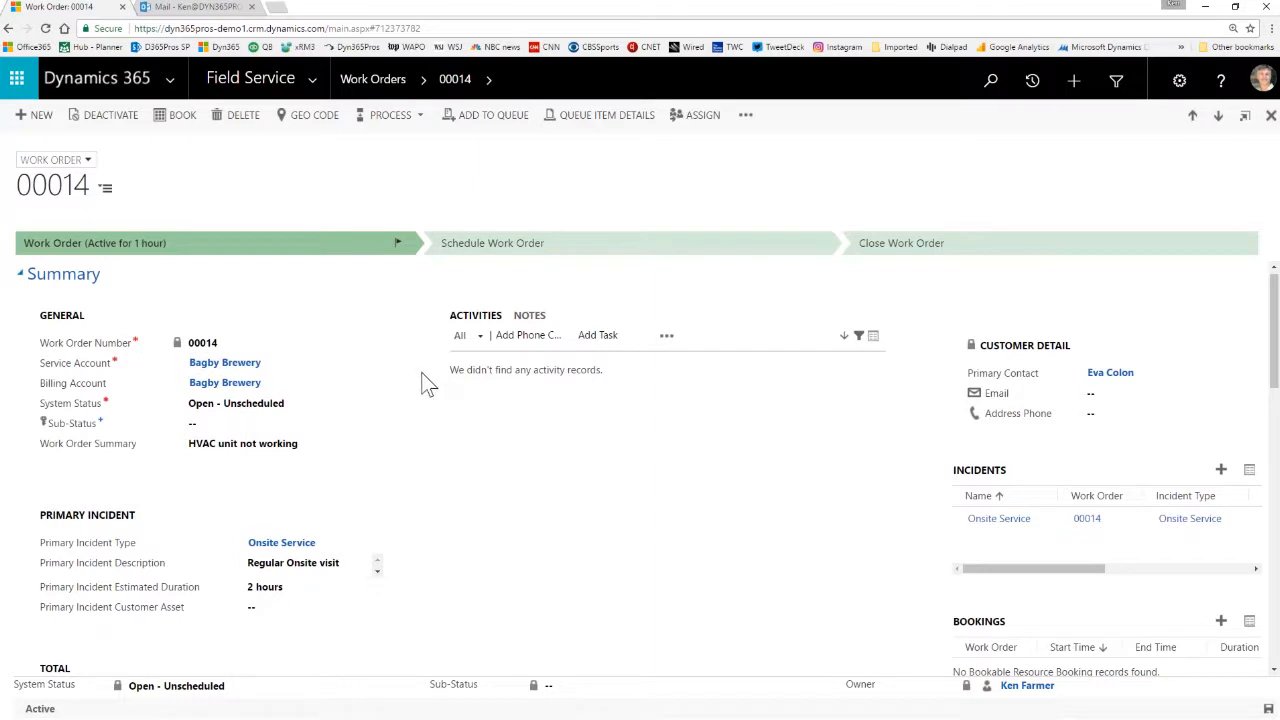
pyautogui.scroll(-2, 425, 385)
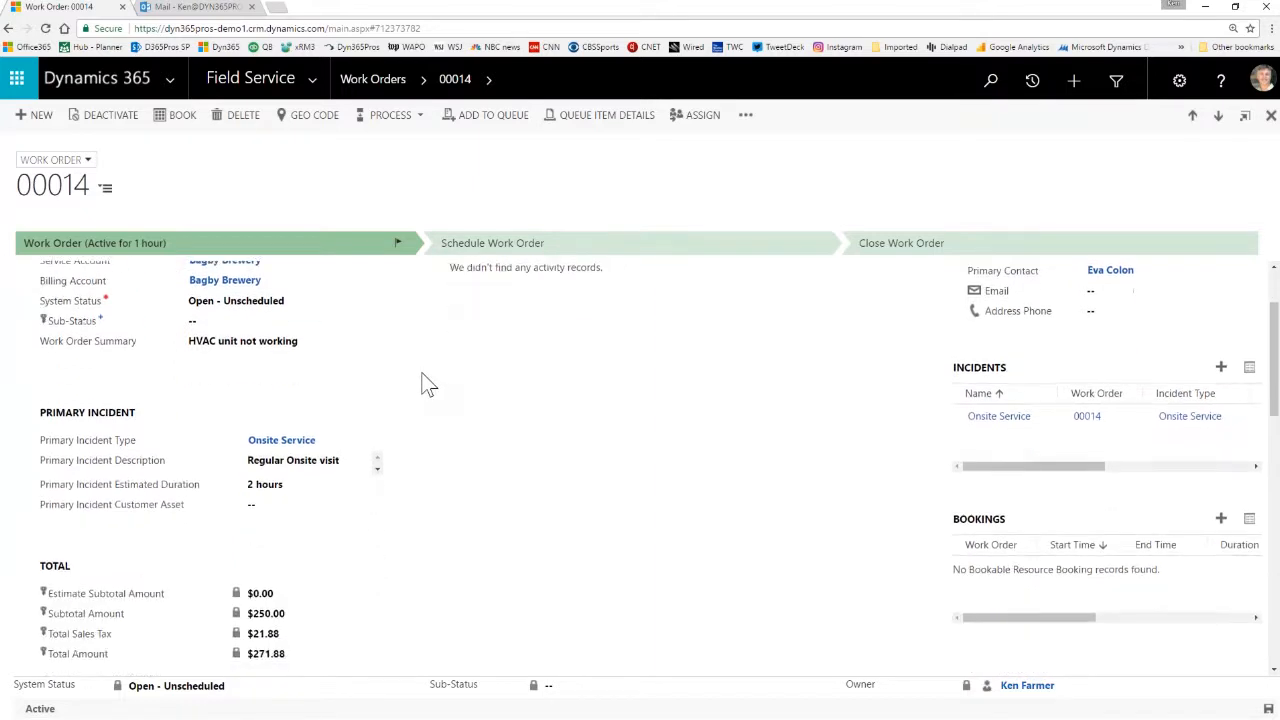
pyautogui.scroll(1, 425, 385)
pyautogui.scroll(1, 425, 385)
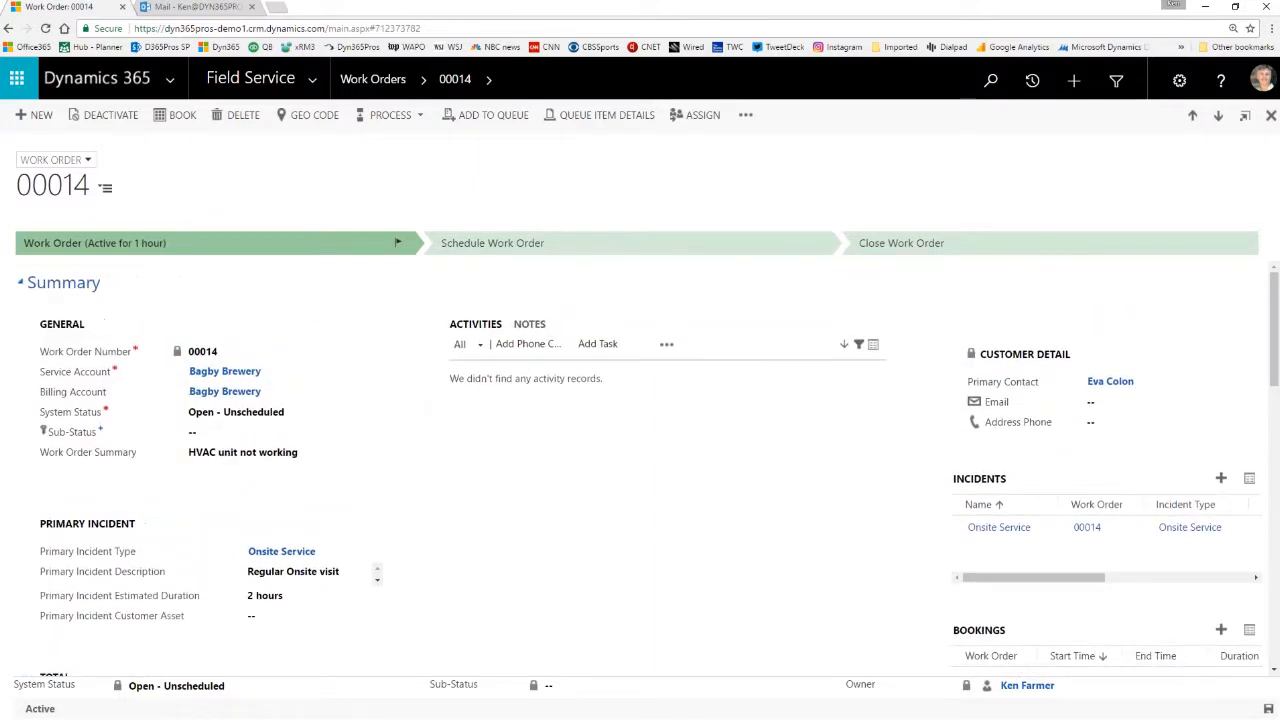
pyautogui.scroll(-1, 425, 385)
pyautogui.scroll(1, 425, 380)
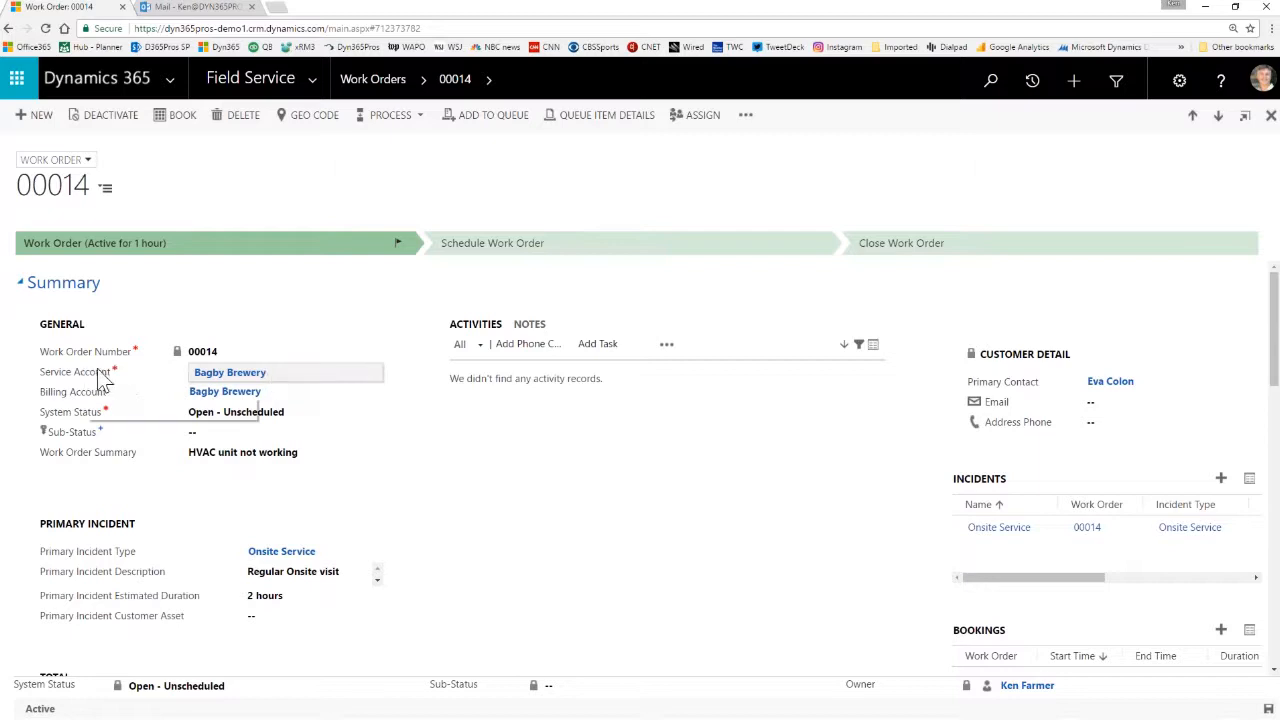
pyautogui.click(251, 377)
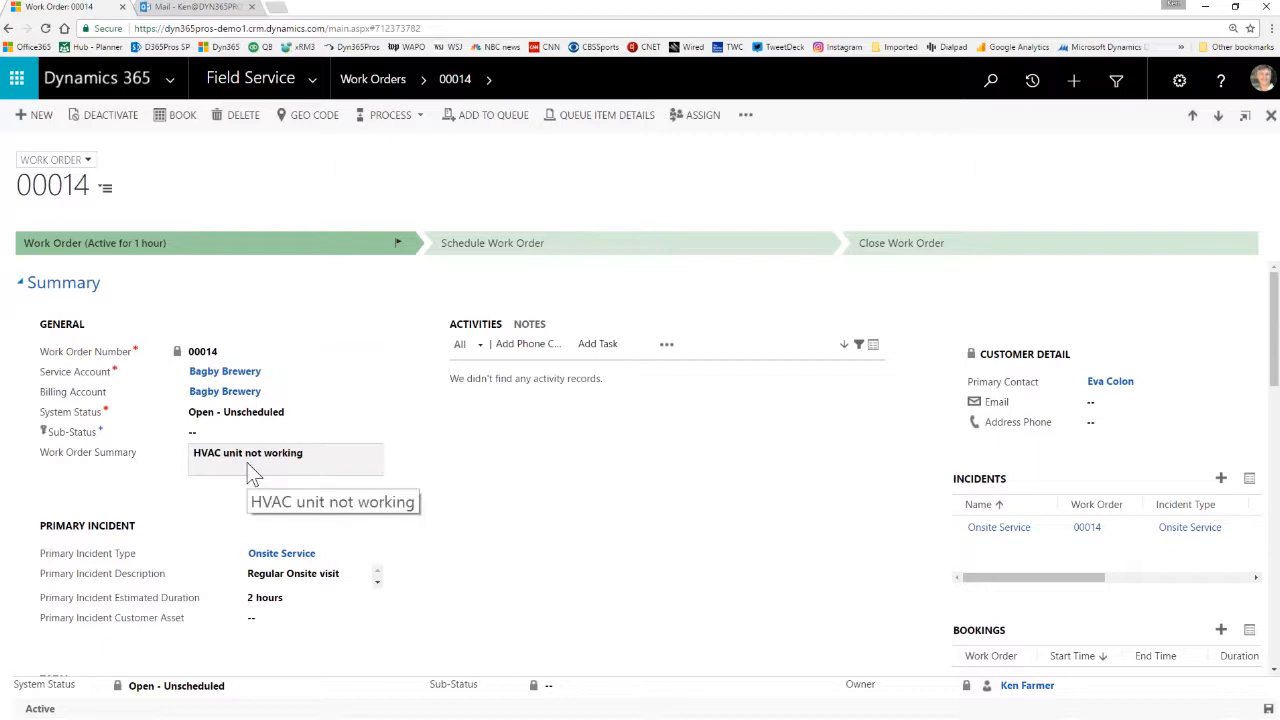
# - Examine the work order's primary incident details and the durations offered for its estimated duration
pyautogui.scroll(-2, 426, 509)
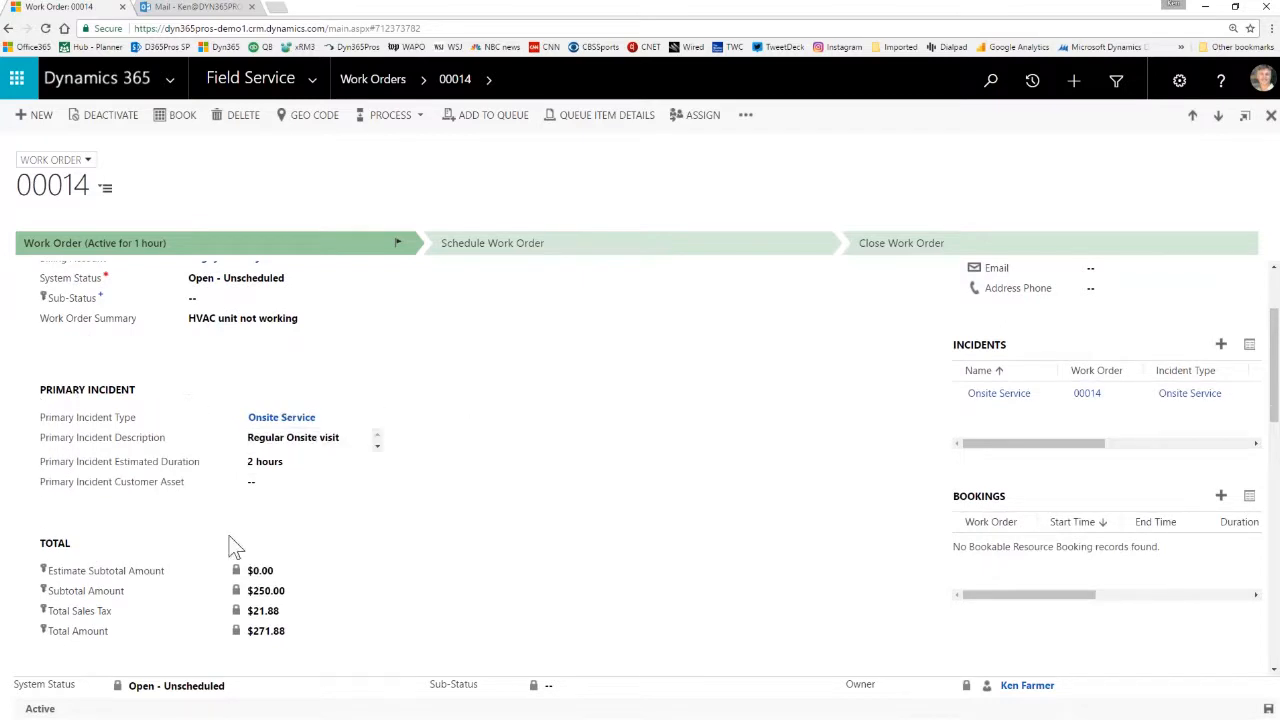
pyautogui.click(259, 468)
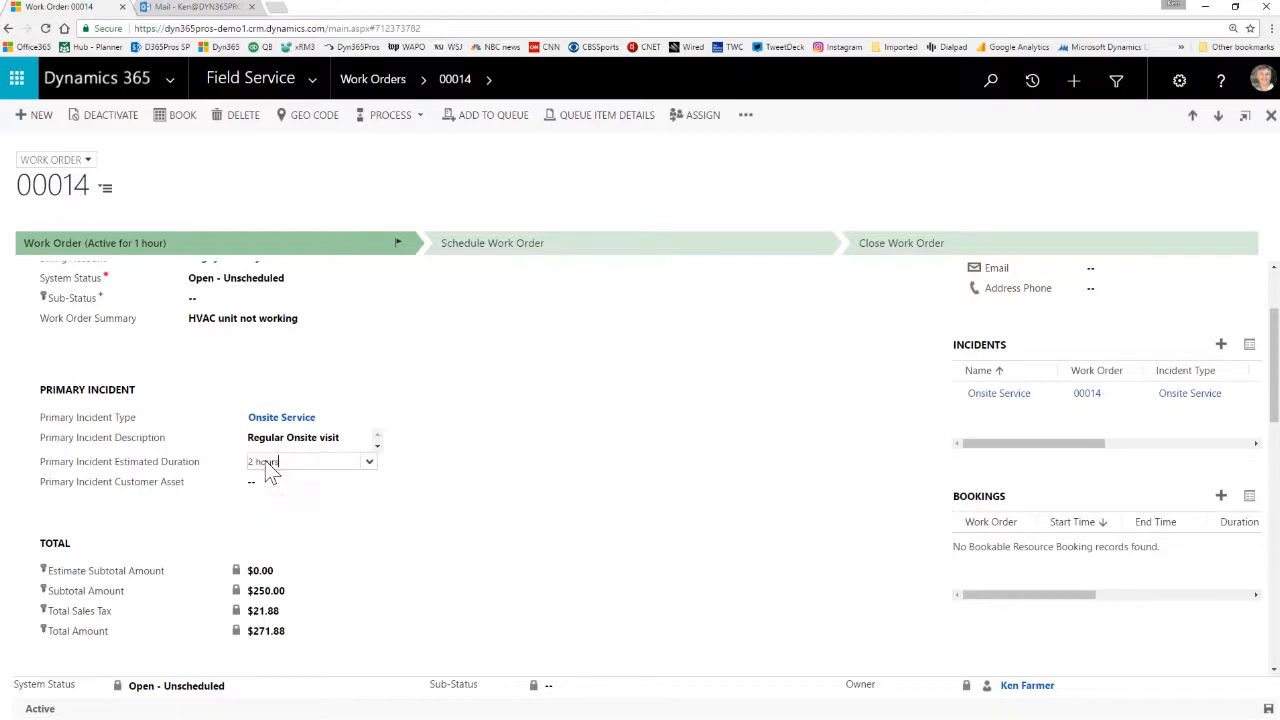
pyautogui.click(368, 464)
pyautogui.moveTo(380, 491)
pyautogui.mouseDown()
pyautogui.moveTo(382, 548)
pyautogui.moveTo(381, 485)
pyautogui.mouseUp()
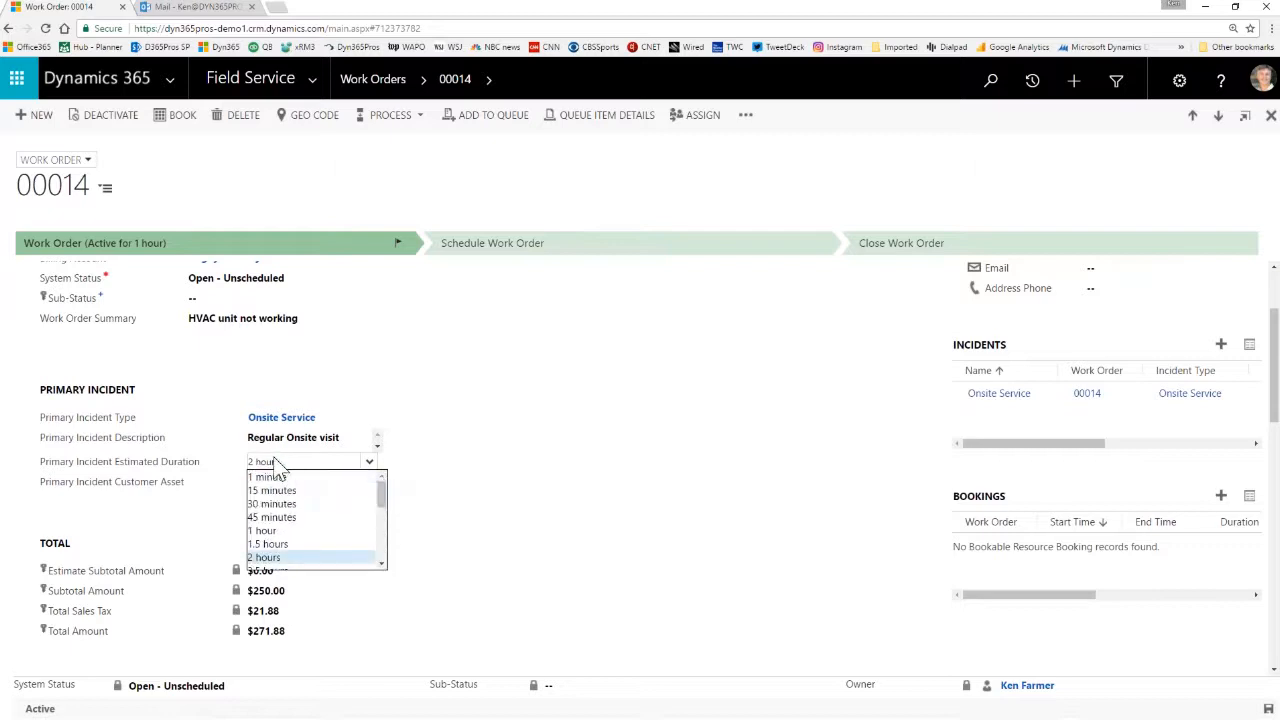
pyautogui.click(432, 487)
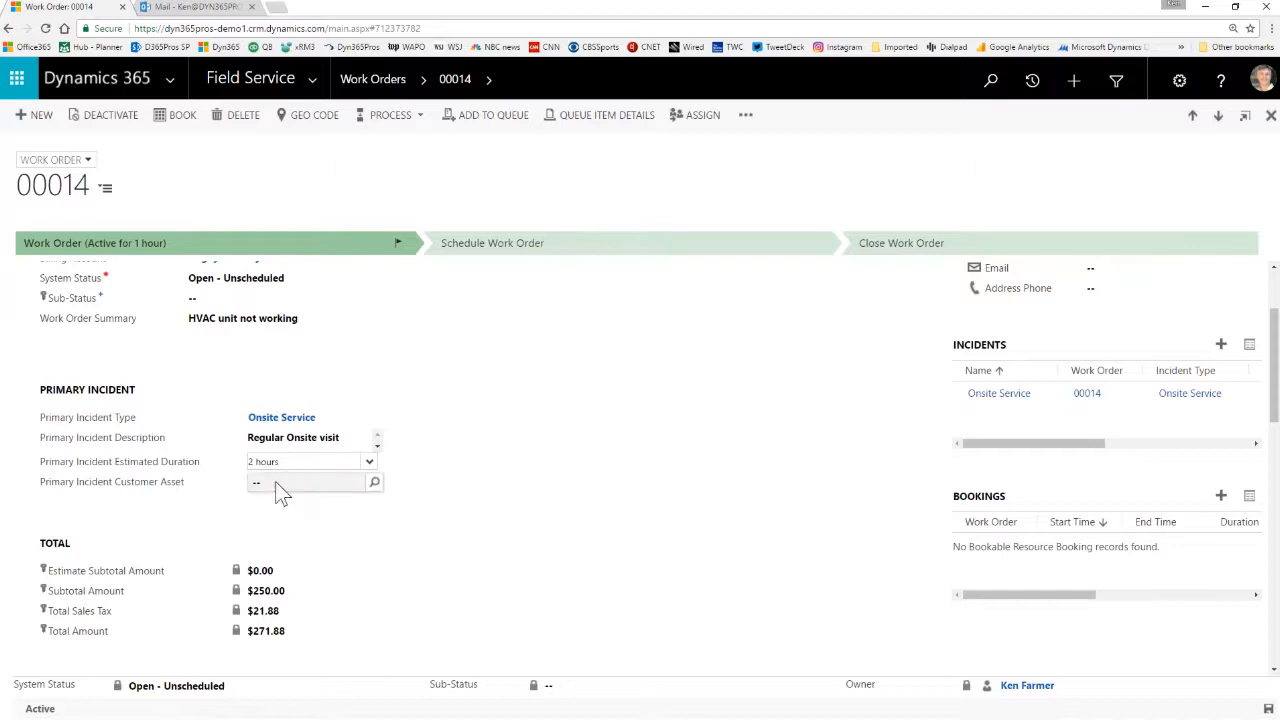
# - Examine the work order's total amounts and its Settings section, including general settings, preferences and sales tax
pyautogui.scroll(-1, 398, 560)
pyautogui.scroll(-2, 398, 572)
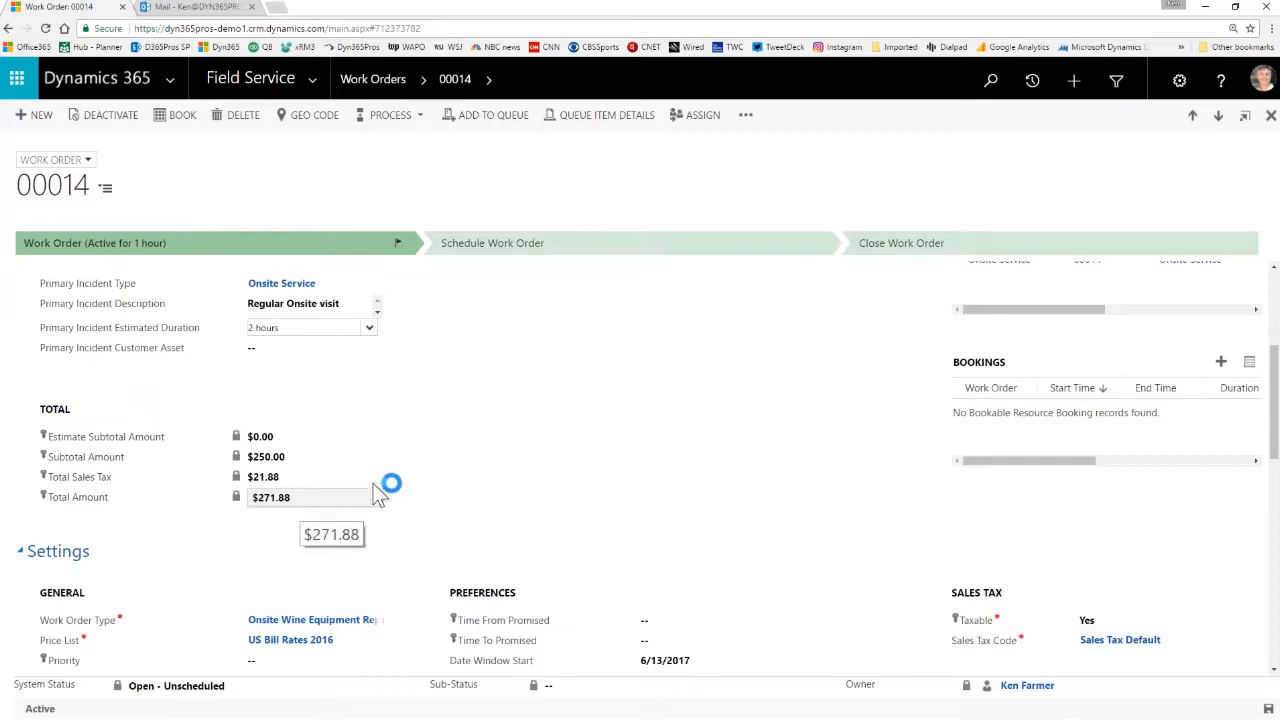
pyautogui.scroll(-2, 425, 485)
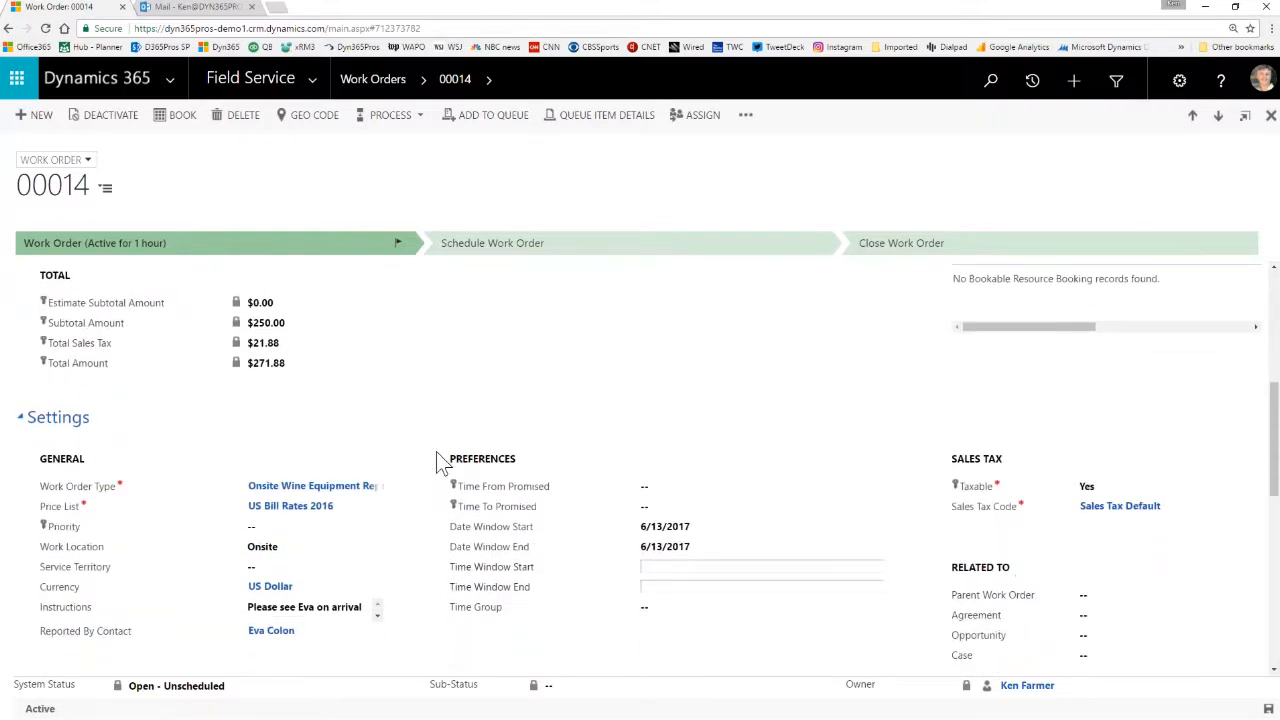
pyautogui.scroll(-1, 437, 462)
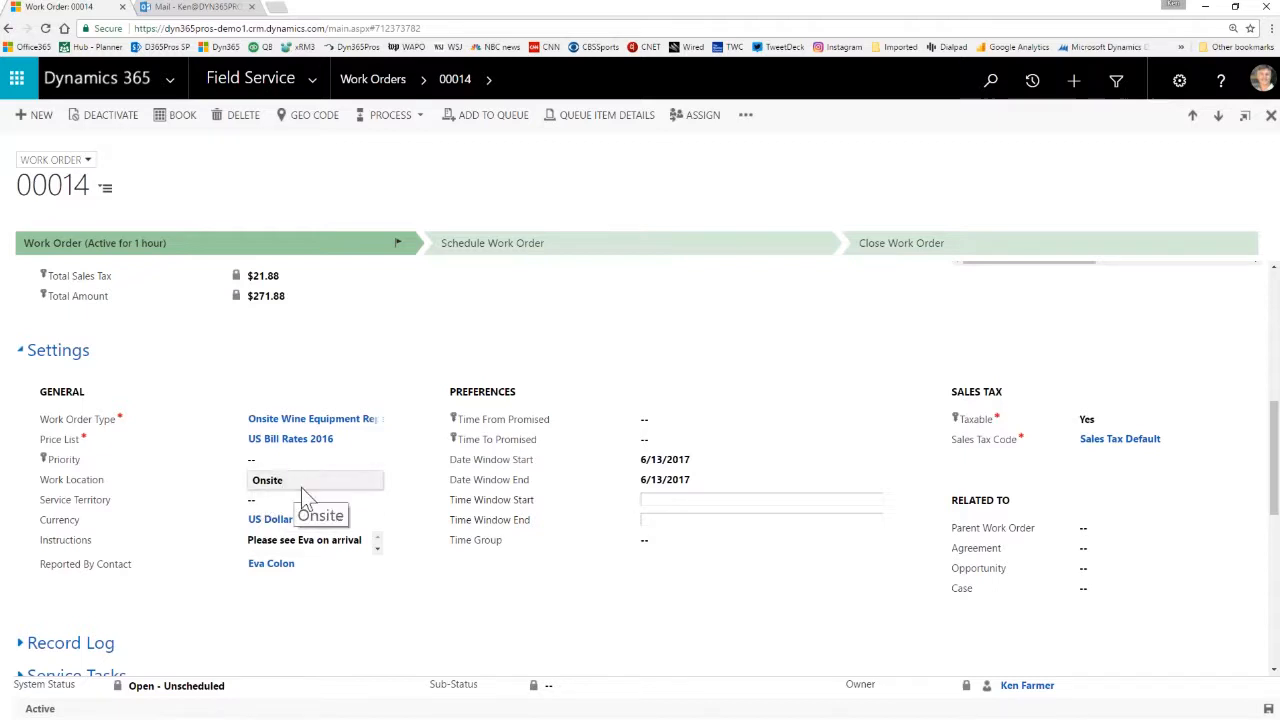
# - Examine the work order's related records, address details and location map
pyautogui.scroll(-3, 440, 588)
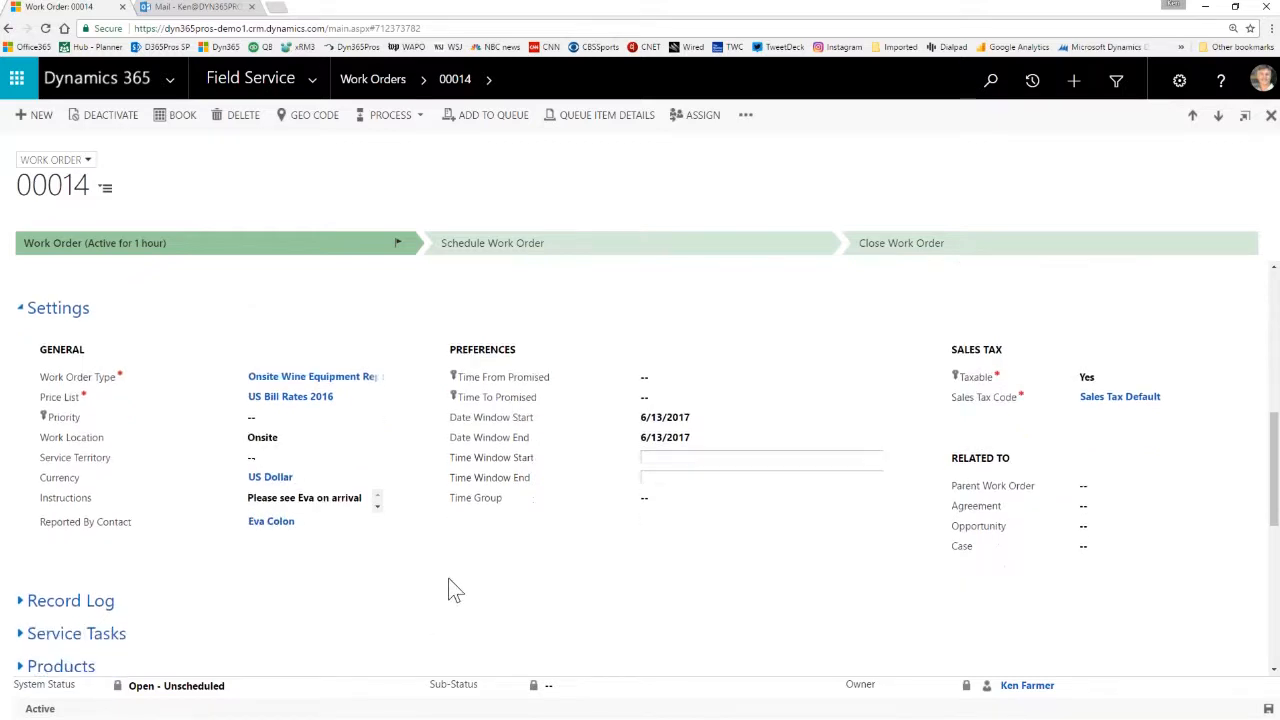
pyautogui.scroll(-2, 440, 588)
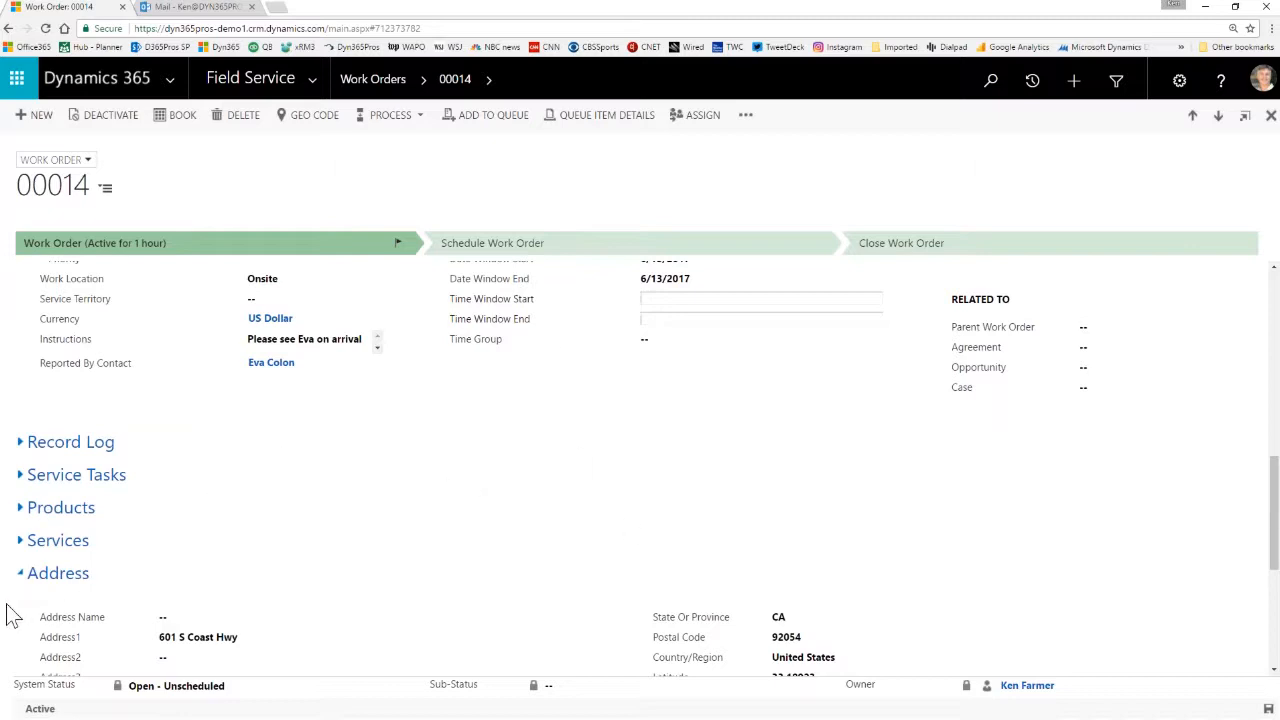
pyautogui.scroll(-2, 20, 609)
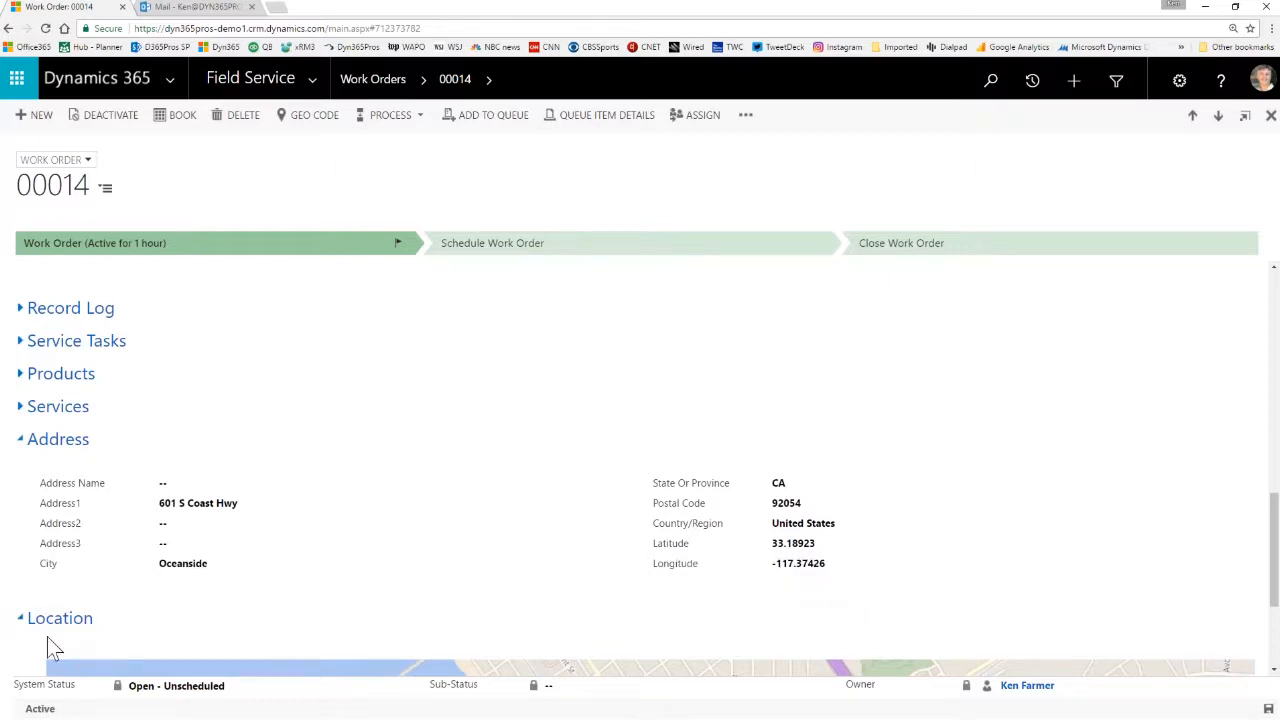
pyautogui.scroll(-1, 20, 645)
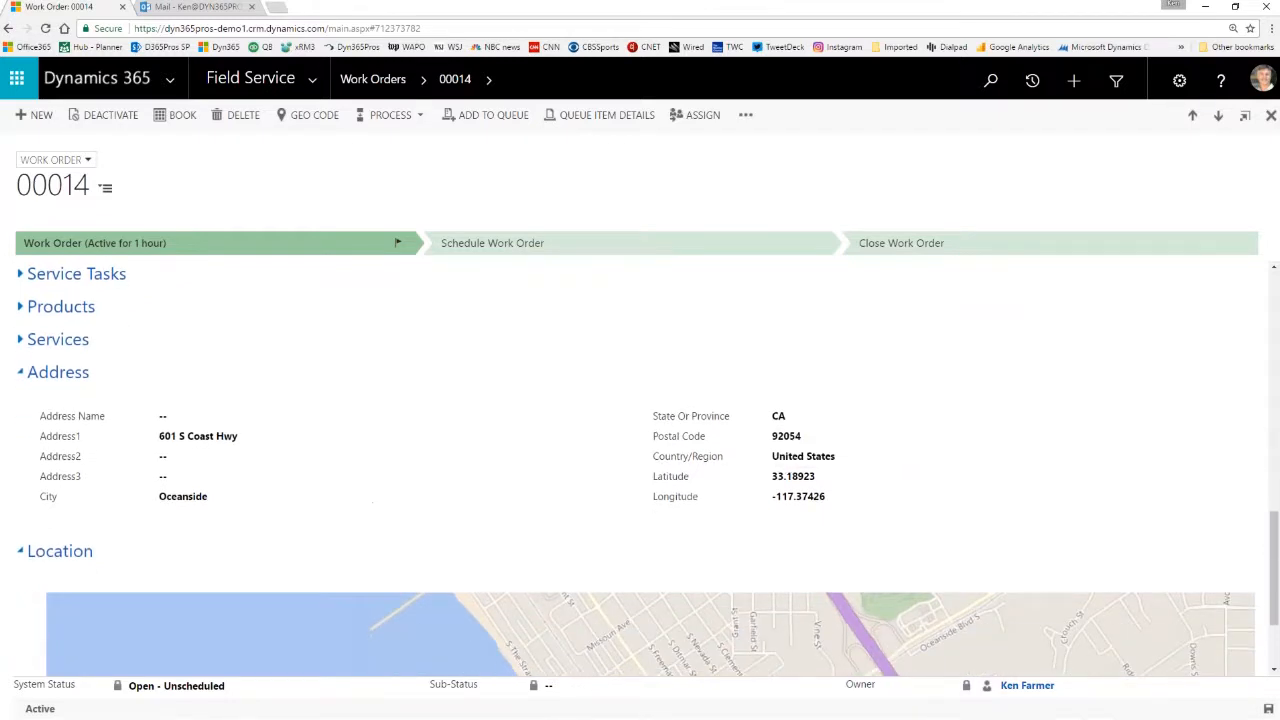
pyautogui.moveTo(1276, 562); pyautogui.dragTo(1276, 600)
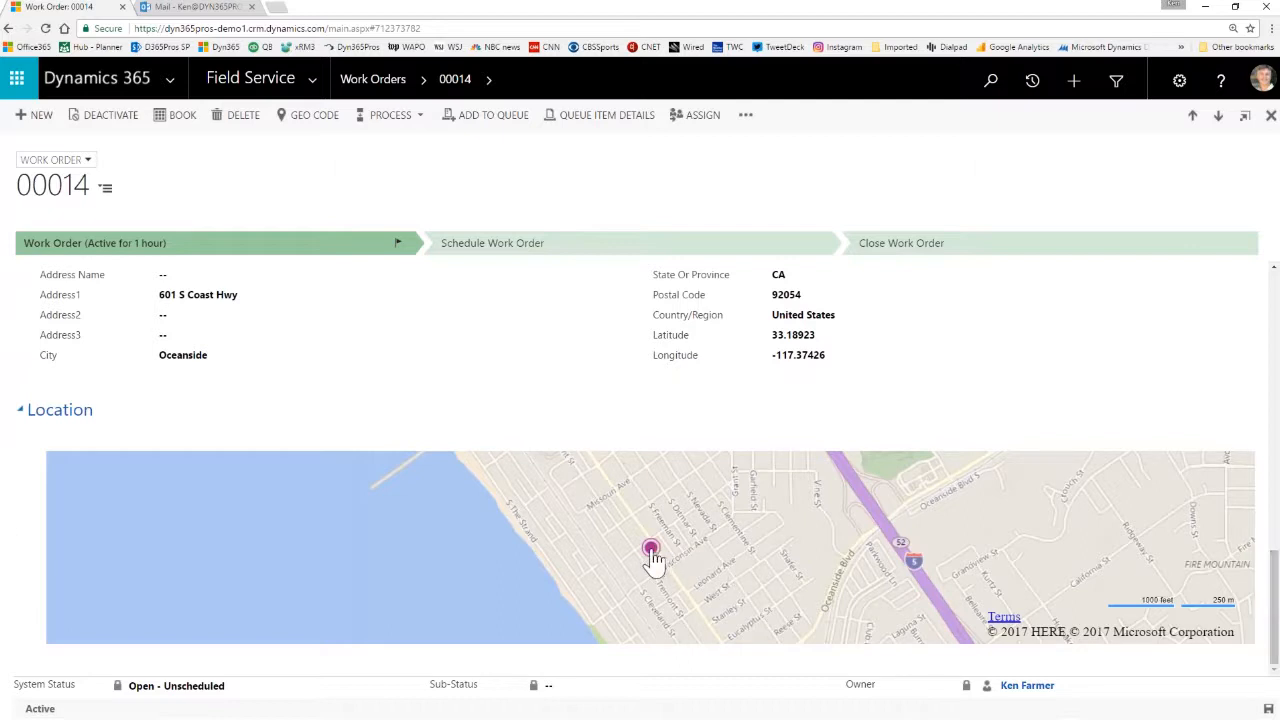
# - Start a new work order product in the Products section and choose Beverage Dispenser Compressor as its product
pyautogui.moveTo(1276, 585); pyautogui.dragTo(1276, 475)
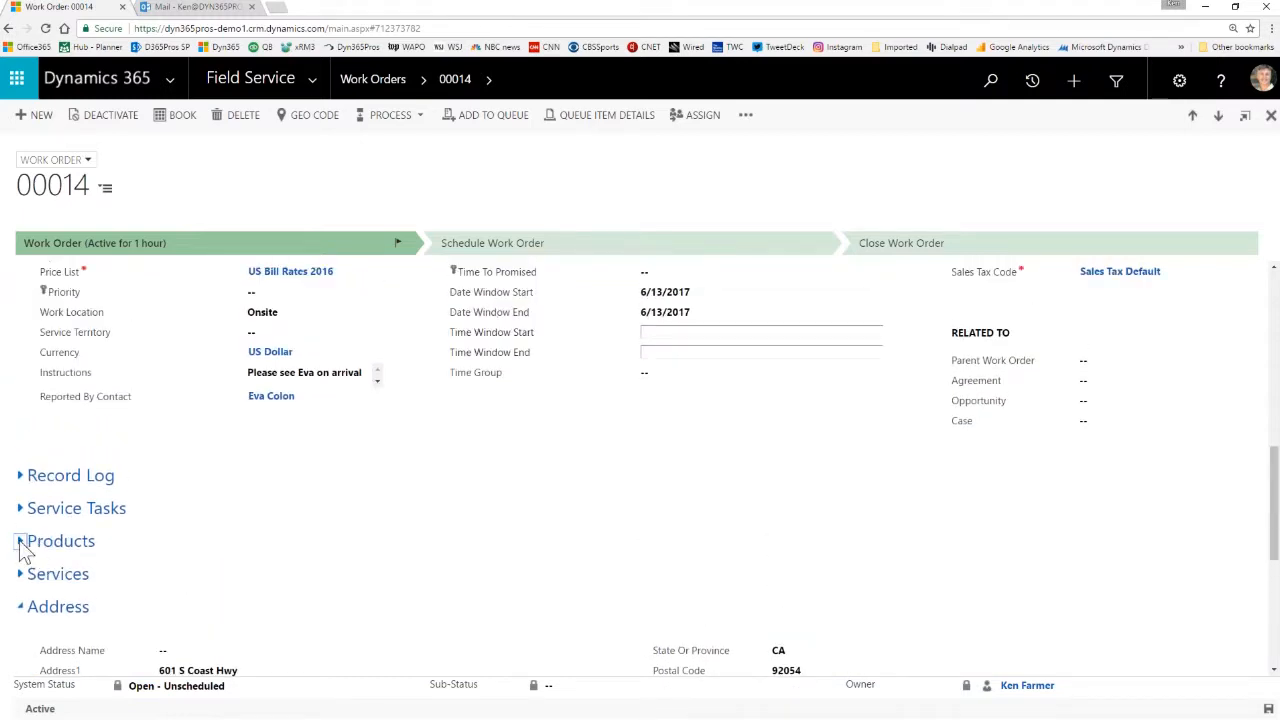
pyautogui.click(20, 541)
pyautogui.scroll(-1, 235, 543)
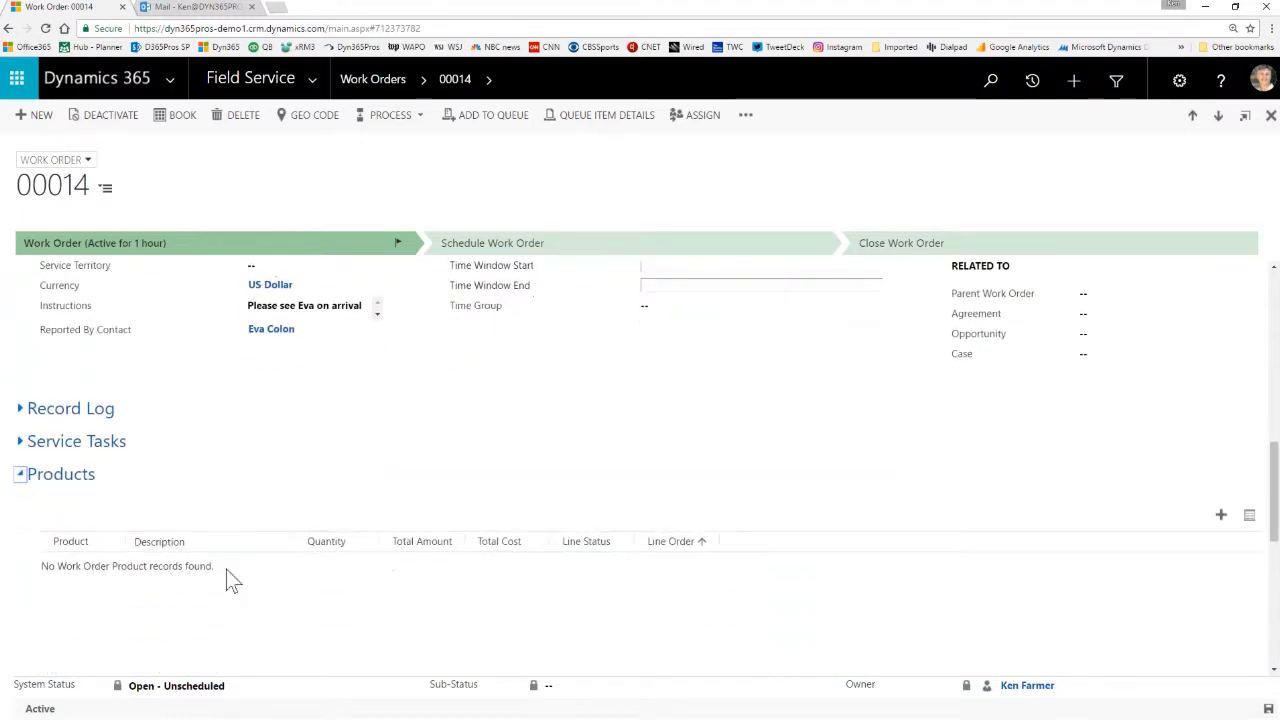
pyautogui.click(196, 567)
pyautogui.click(1220, 515)
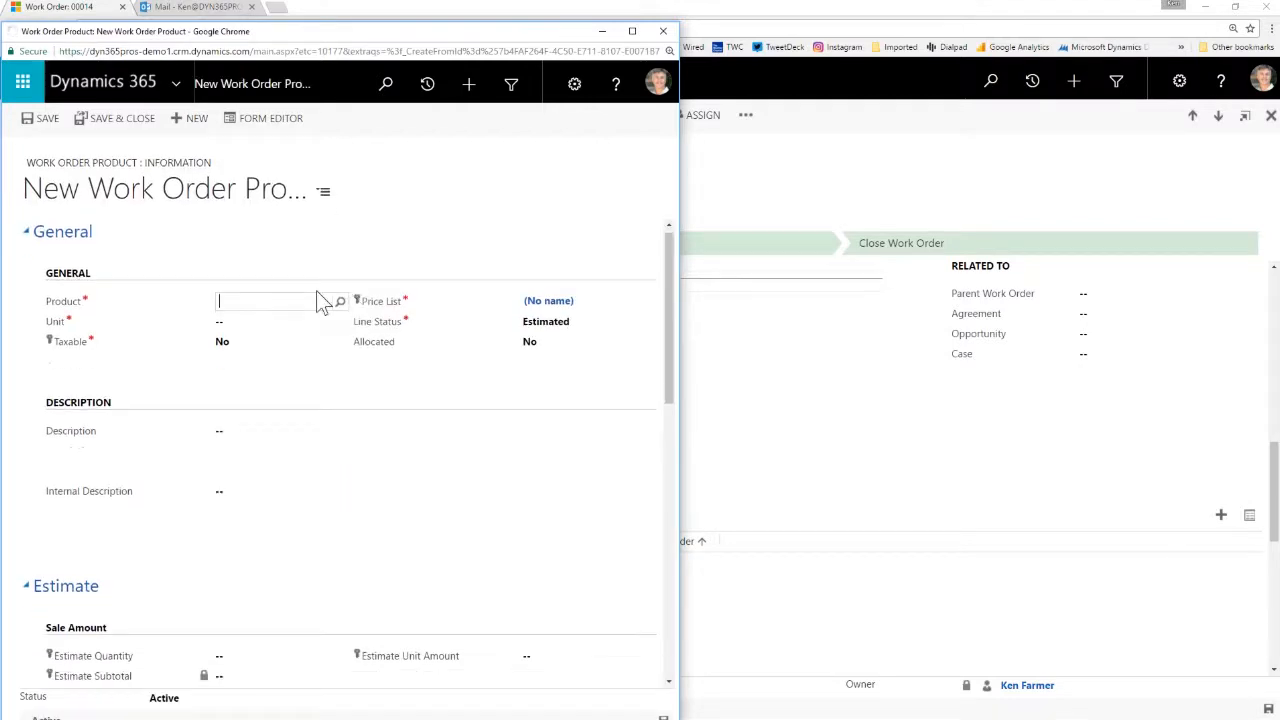
pyautogui.click(340, 303)
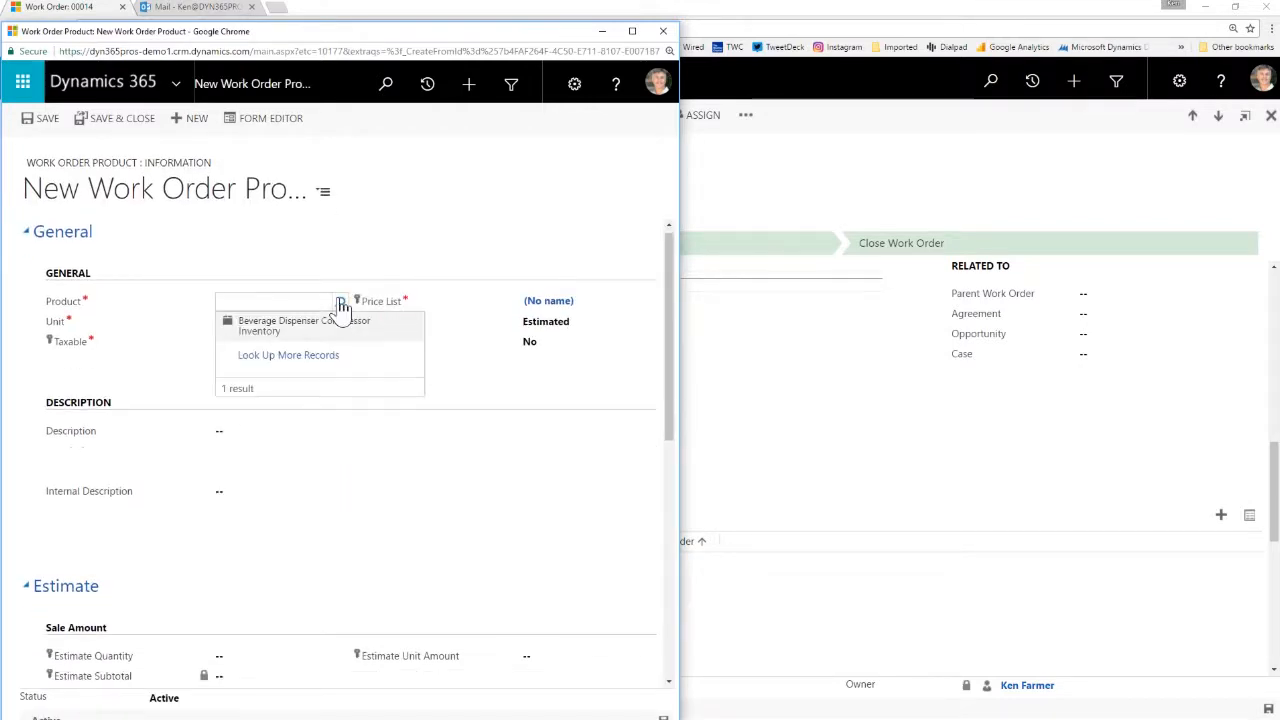
pyautogui.click(286, 332)
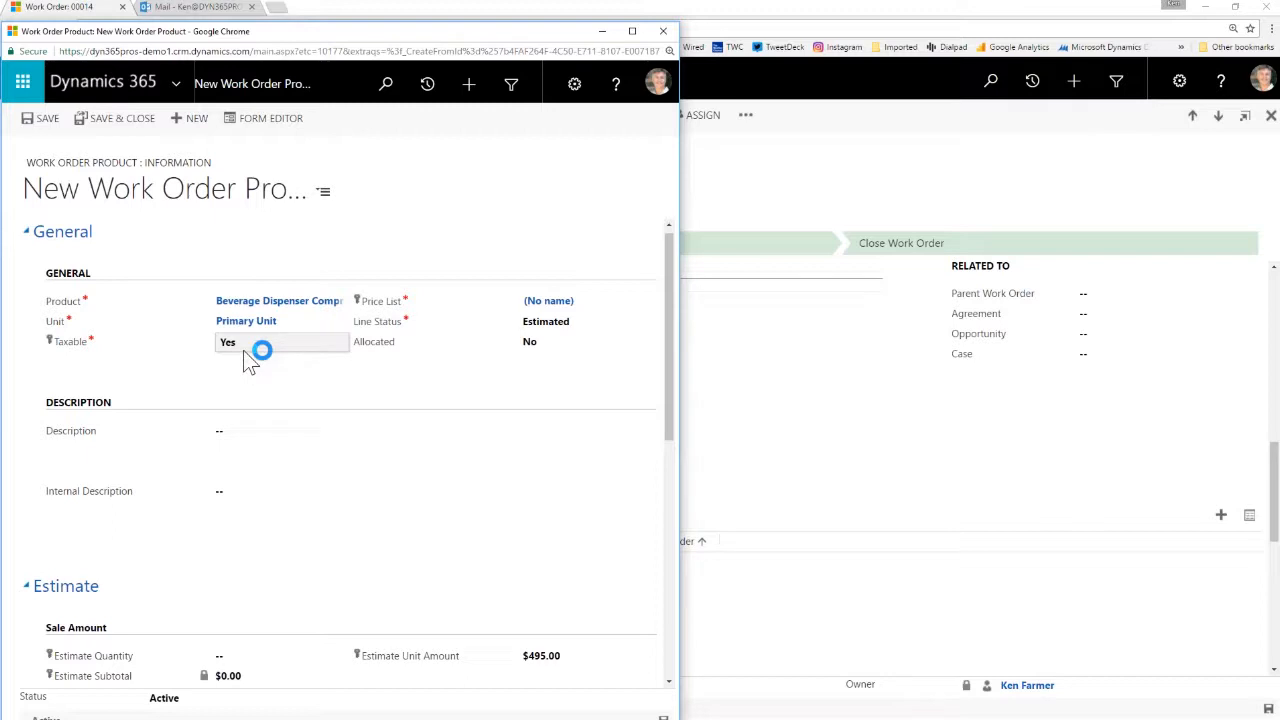
# - Keep the product's line status as Estimated and set its estimate quantity to 1
pyautogui.click(549, 325)
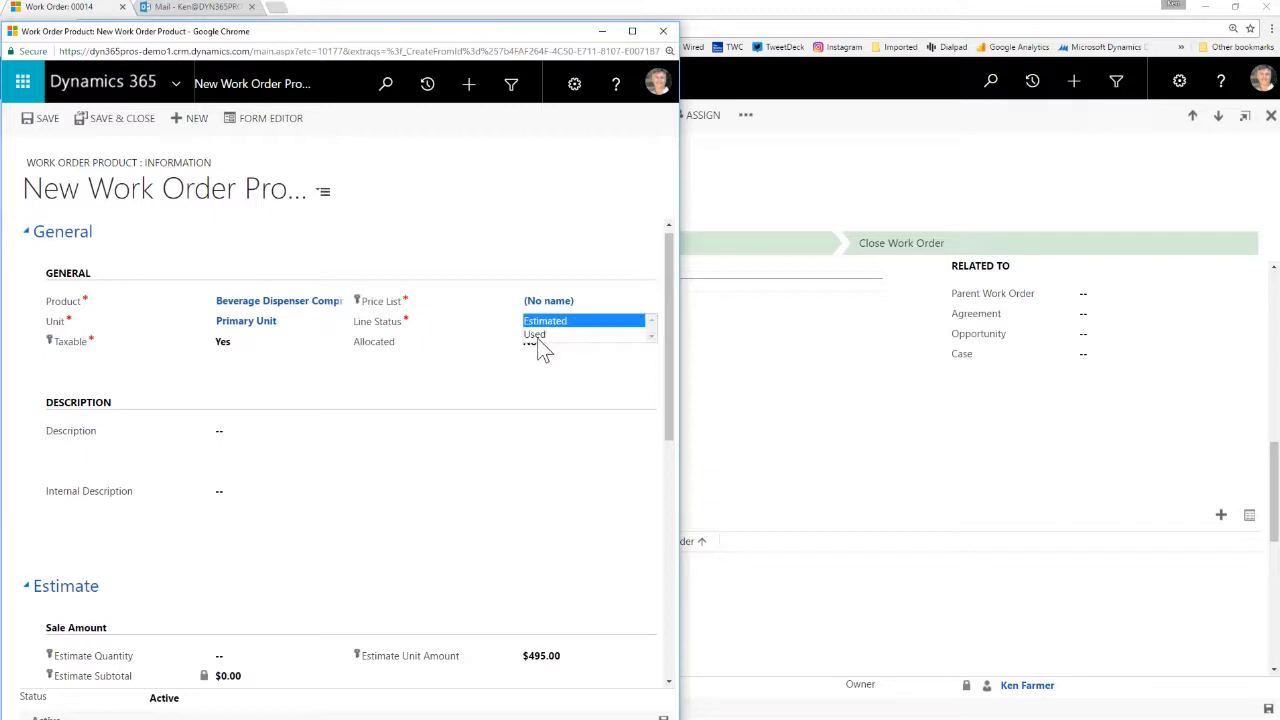
pyautogui.click(539, 322)
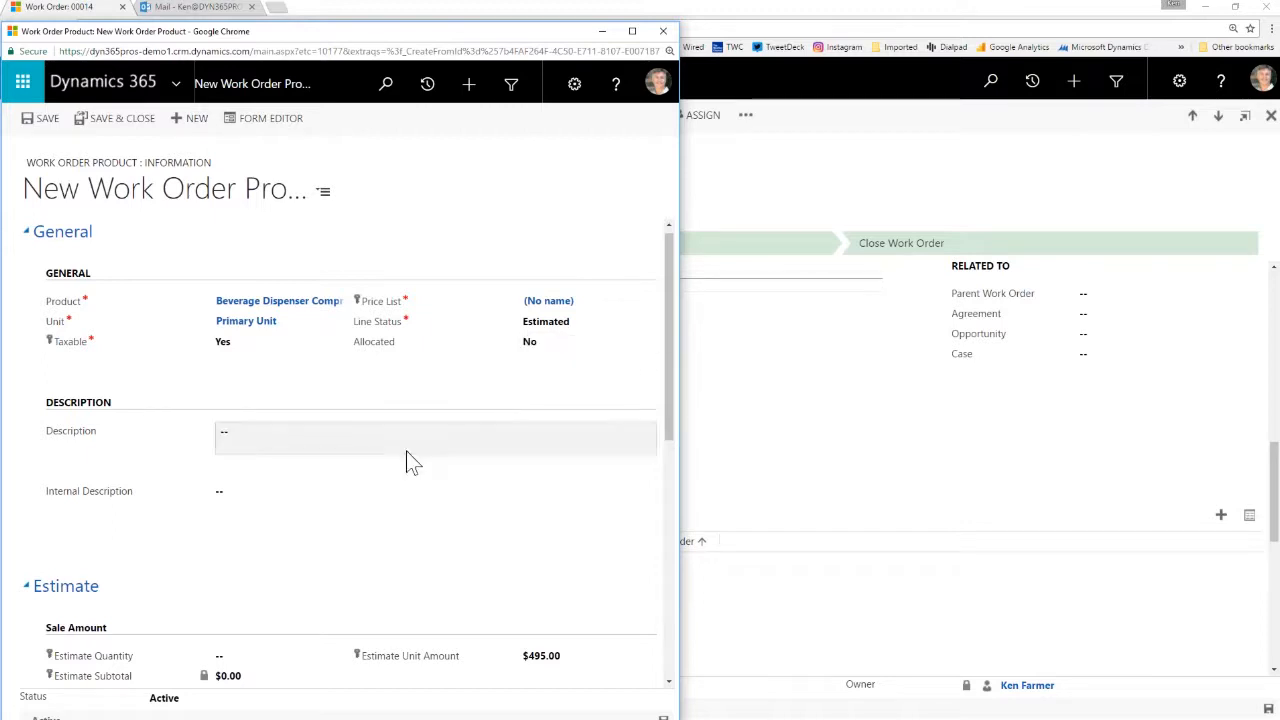
pyautogui.scroll(-2, 340, 470)
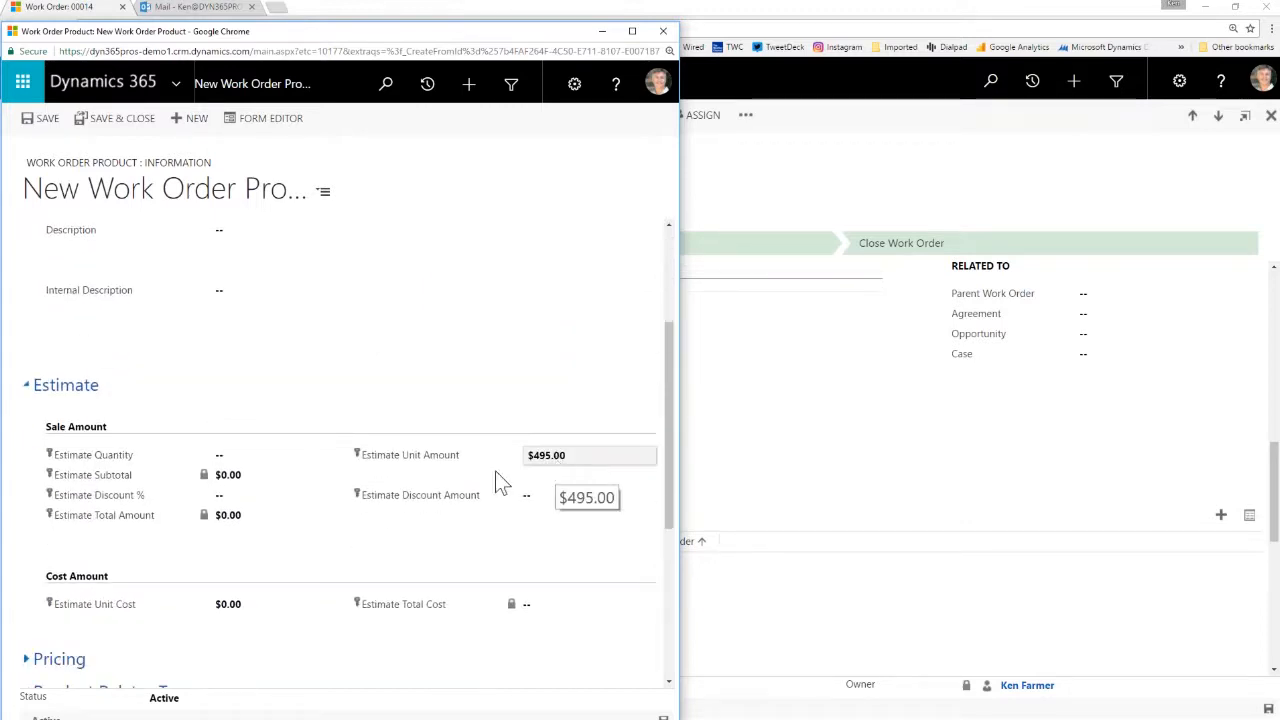
pyautogui.write('1')
pyautogui.click(353, 530)
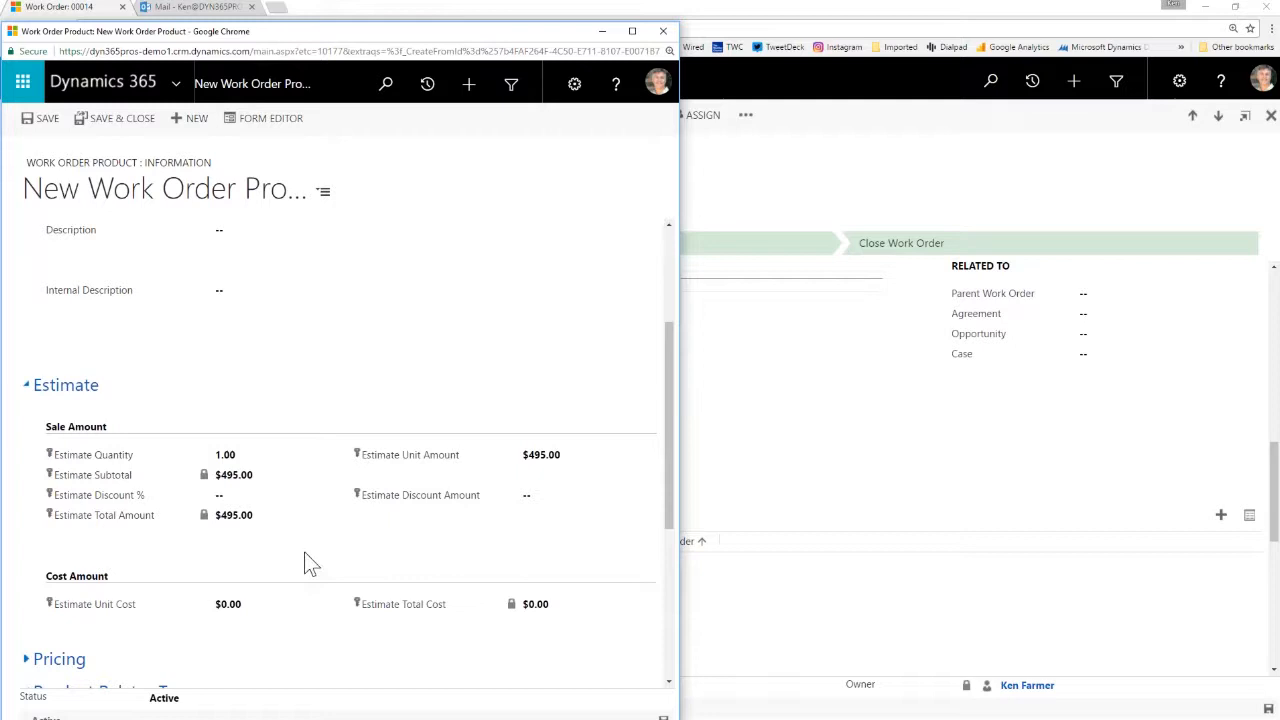
# - Check the new product's relations, currency and warehouse, and save and close the product record
pyautogui.scroll(-2, 306, 560)
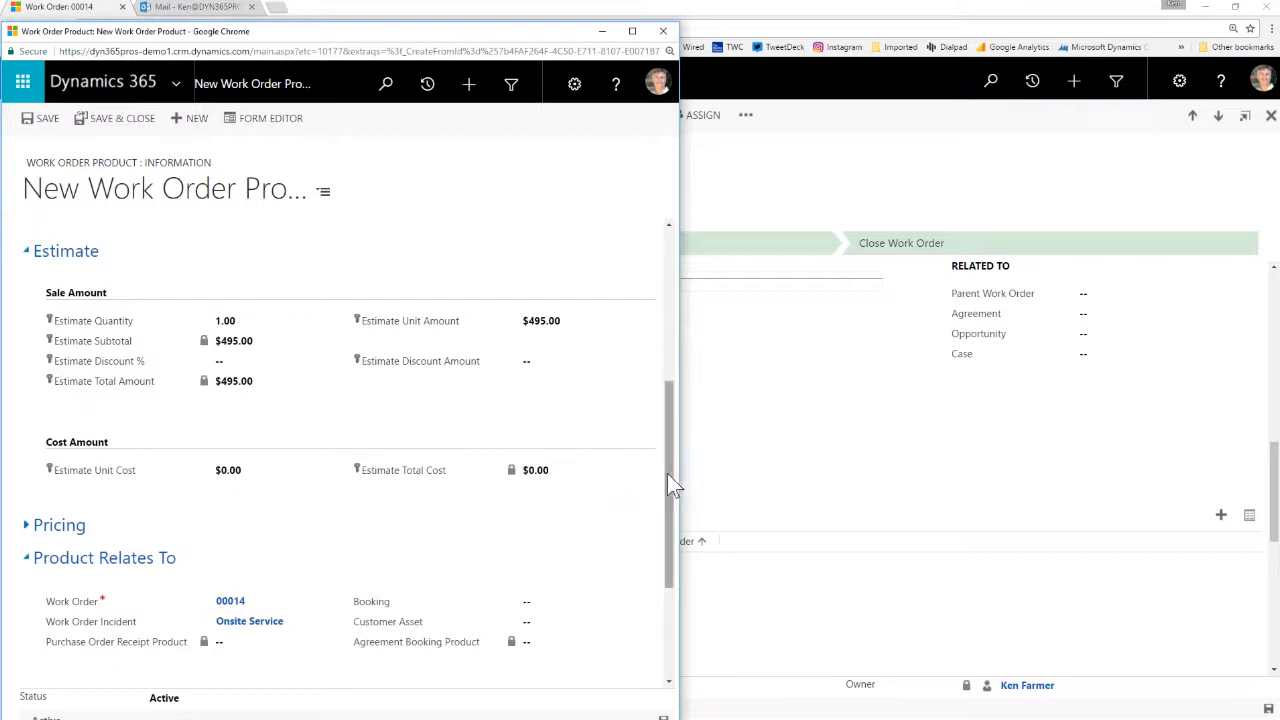
pyautogui.moveTo(667, 476); pyautogui.dragTo(668, 591)
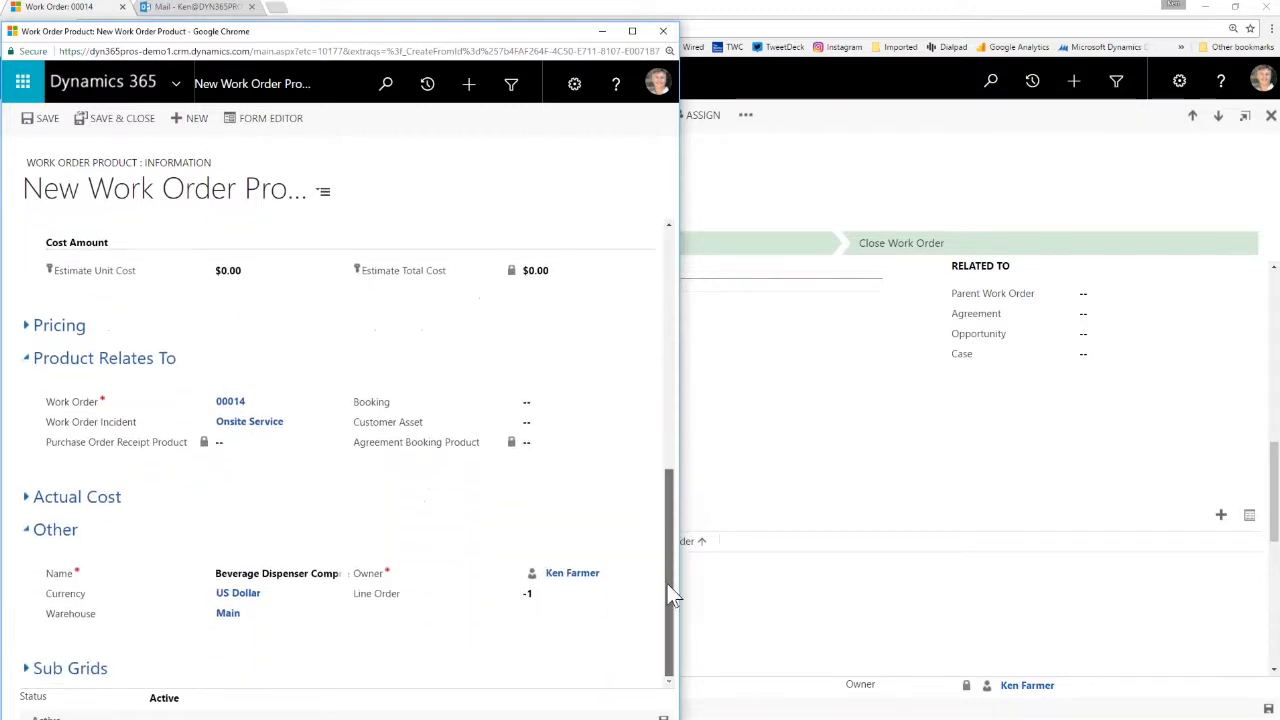
pyautogui.moveTo(673, 523); pyautogui.dragTo(654, 185)
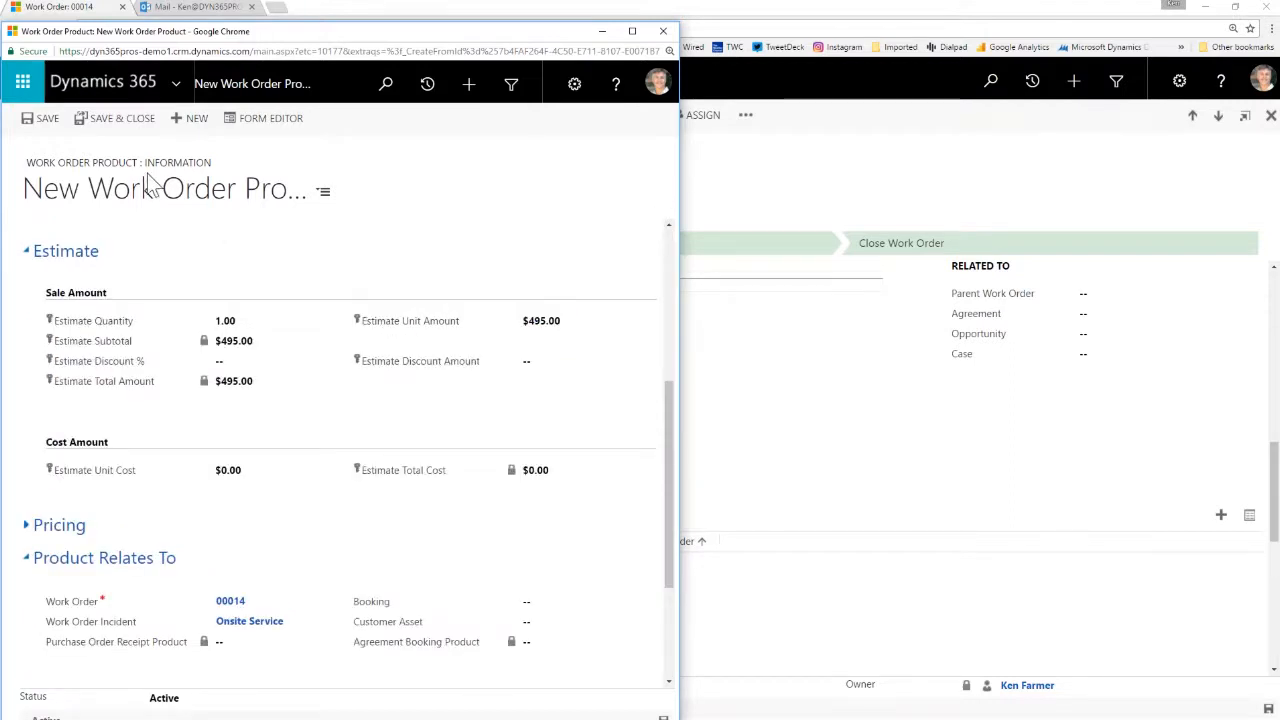
pyautogui.click(112, 118)
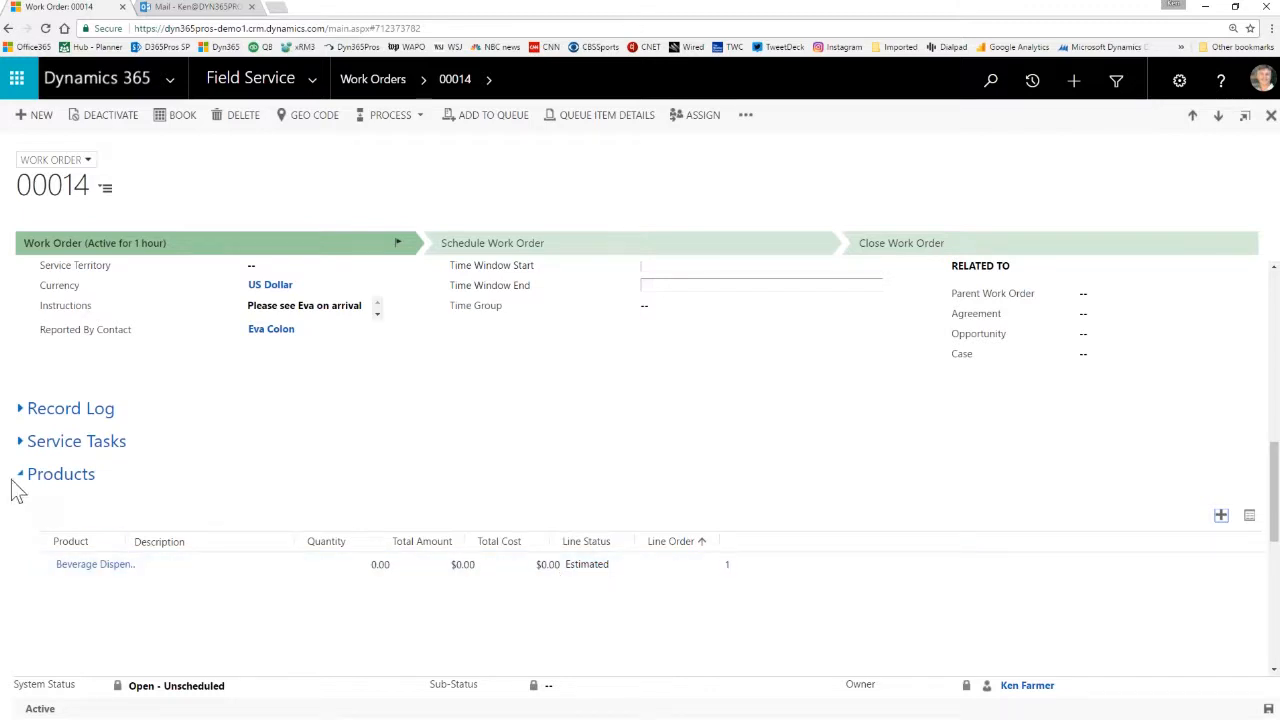
# - Expand the Services section and examine the service line, the work order's bookings, totals and settings
pyautogui.scroll(-2, 16, 511)
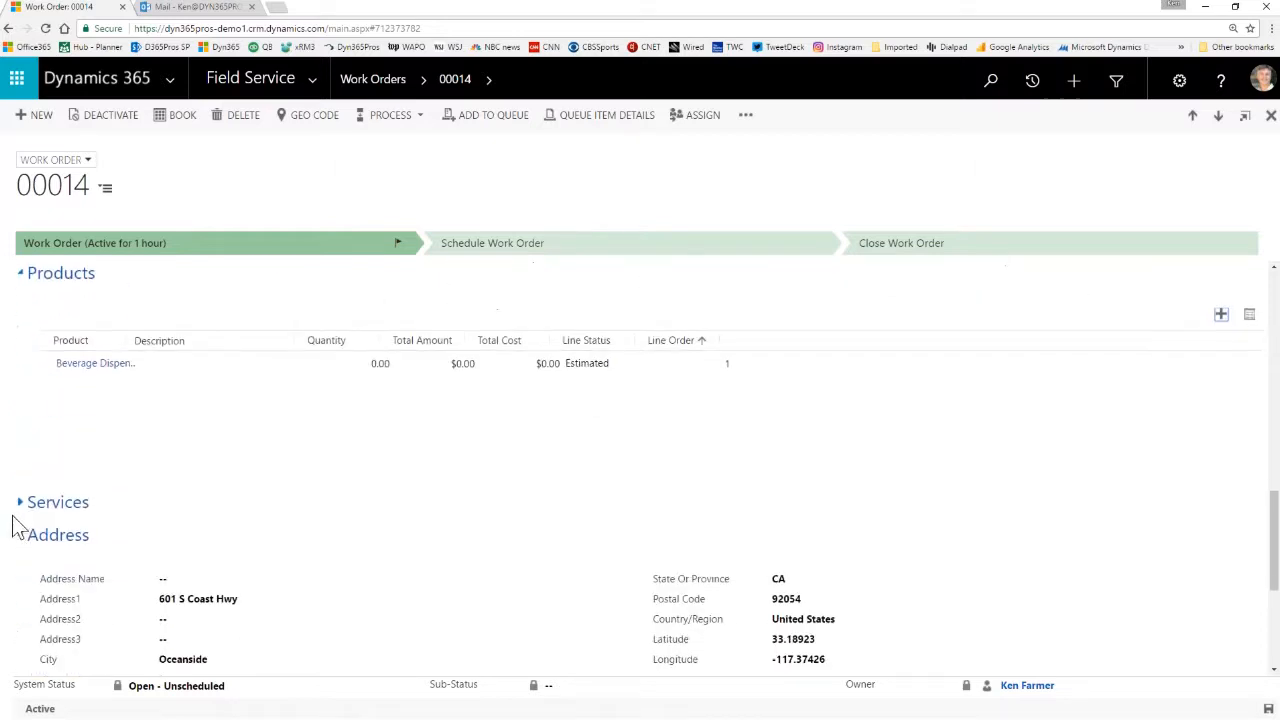
pyautogui.click(19, 503)
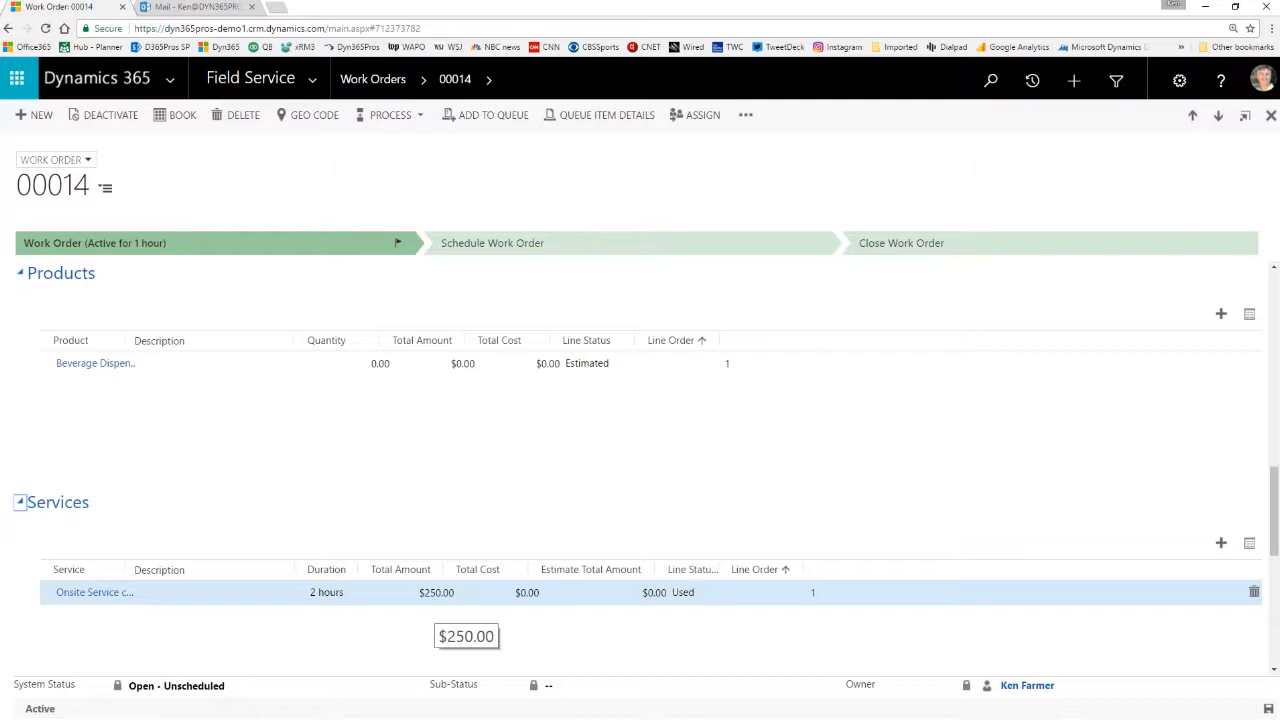
pyautogui.scroll(10, 371, 476)
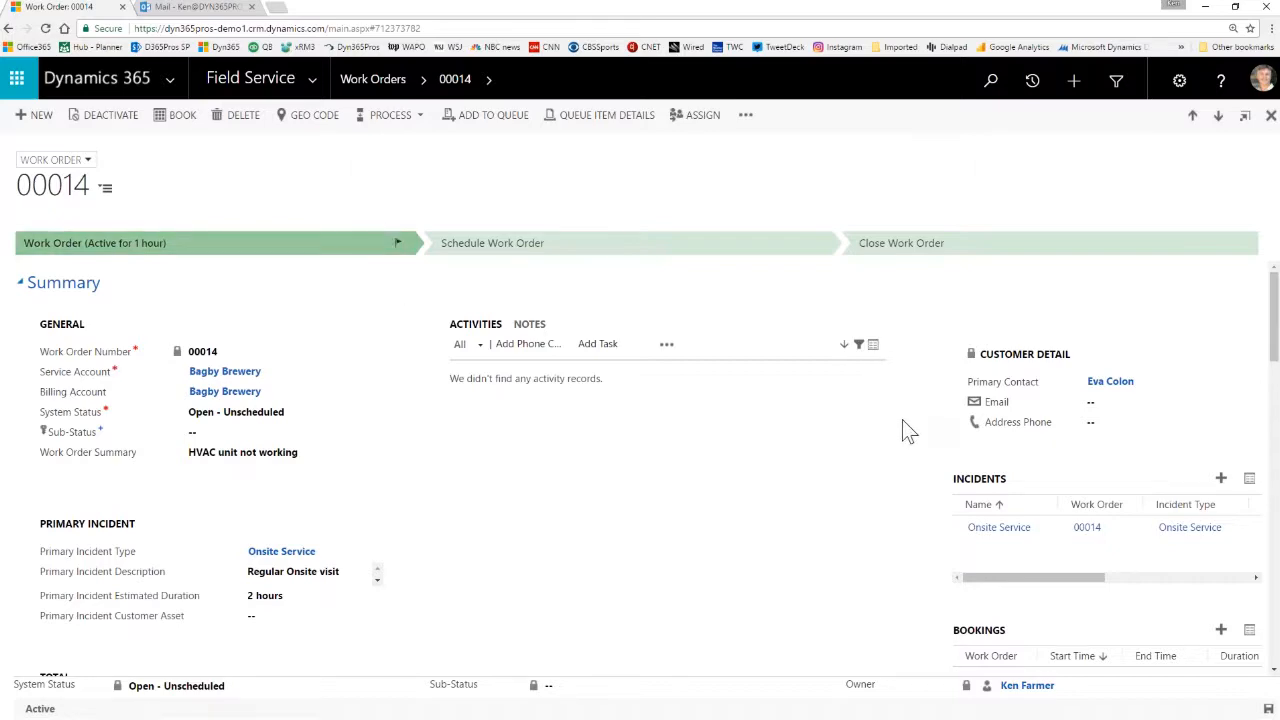
pyautogui.scroll(-4, 937, 425)
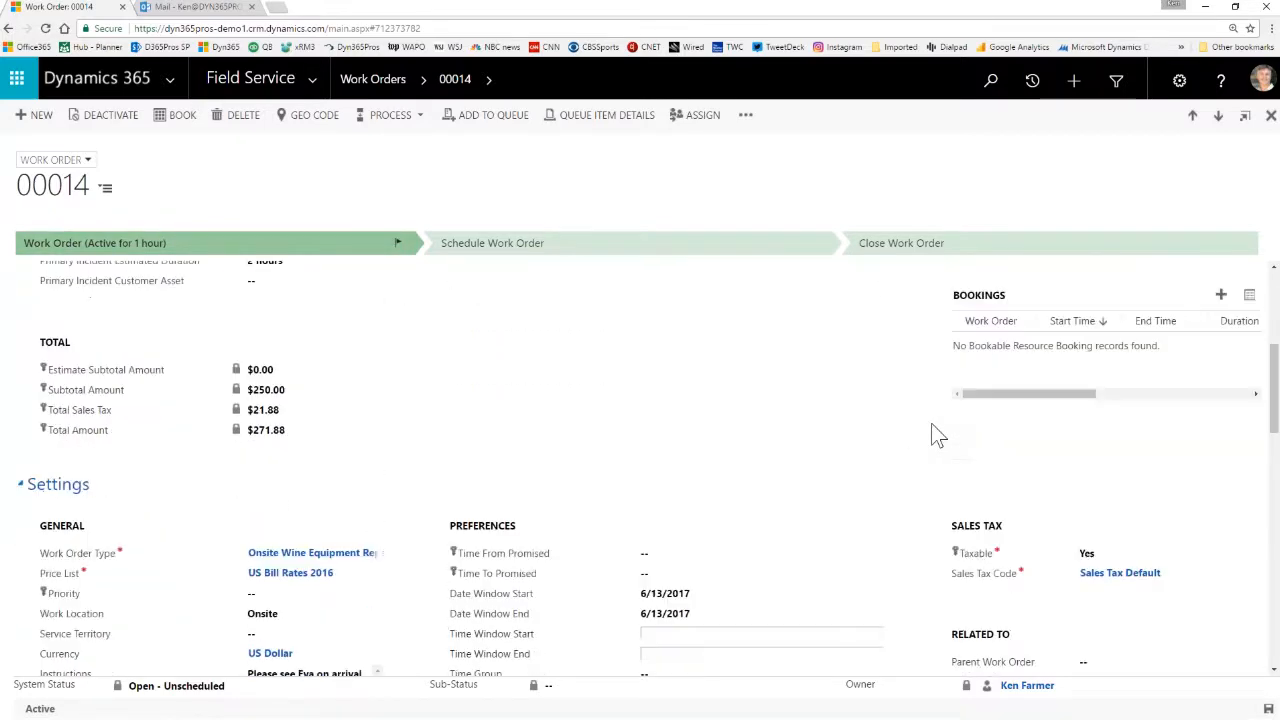
pyautogui.scroll(-2, 937, 435)
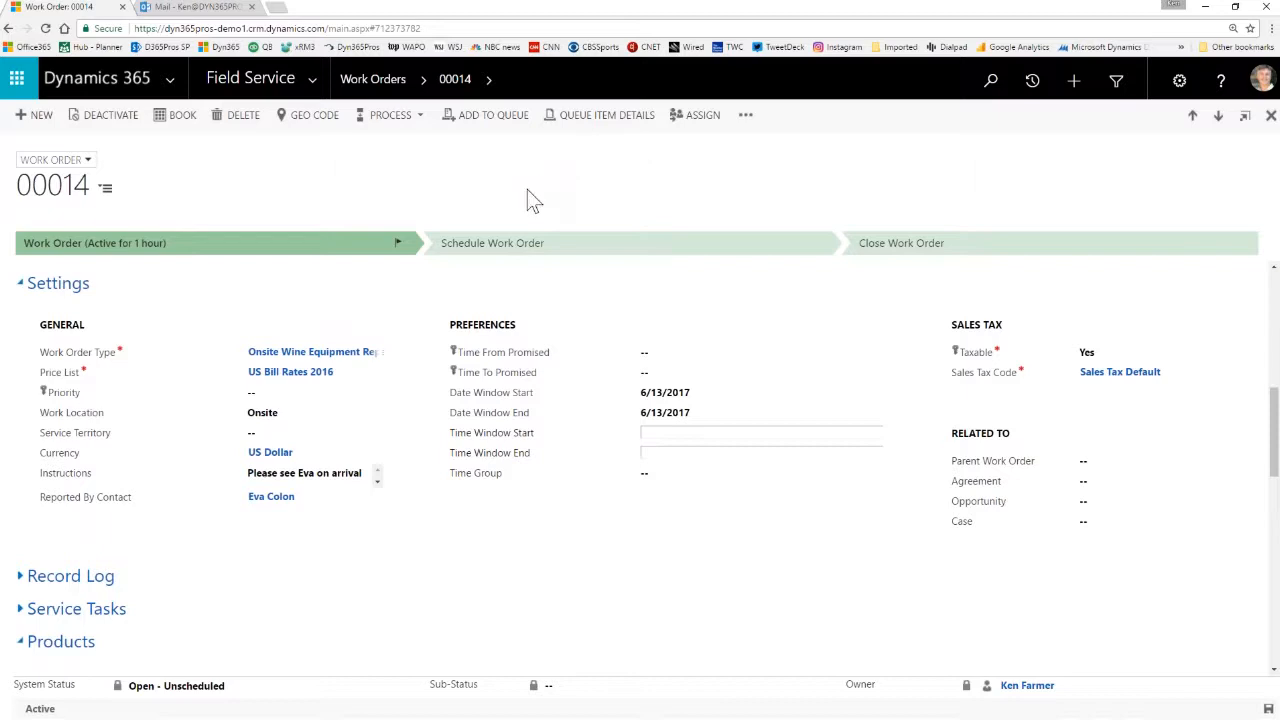
# - Open the Field Service Schedule Board, collapse its Details pane and enlarge the scheduling area over Booking Requirements
pyautogui.click(313, 82)
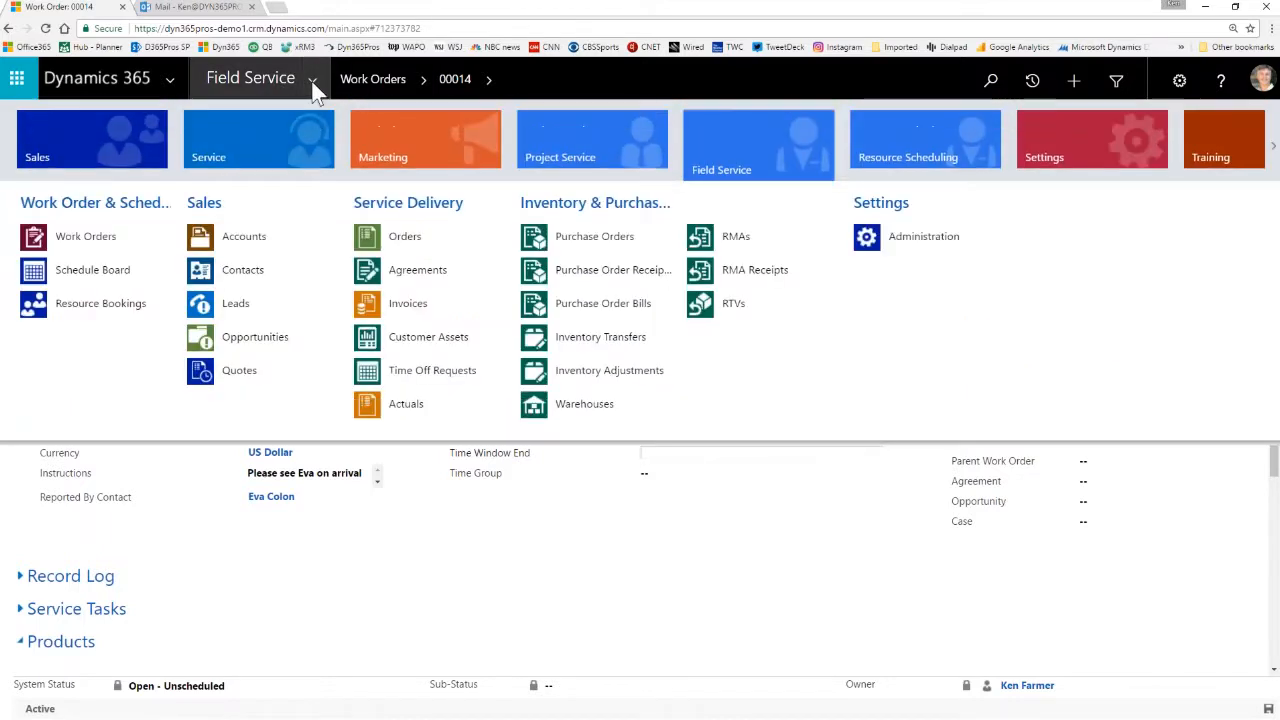
pyautogui.click(68, 276)
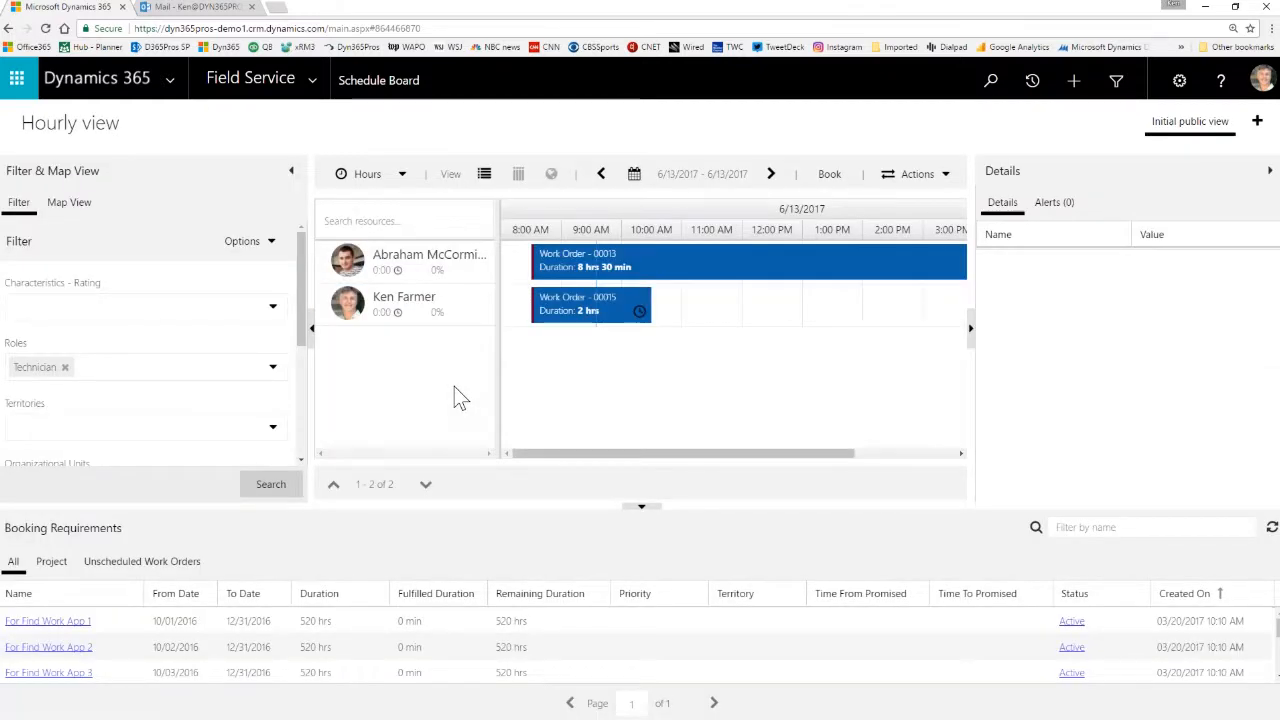
pyautogui.click(975, 335)
pyautogui.moveTo(574, 505); pyautogui.dragTo(580, 548)
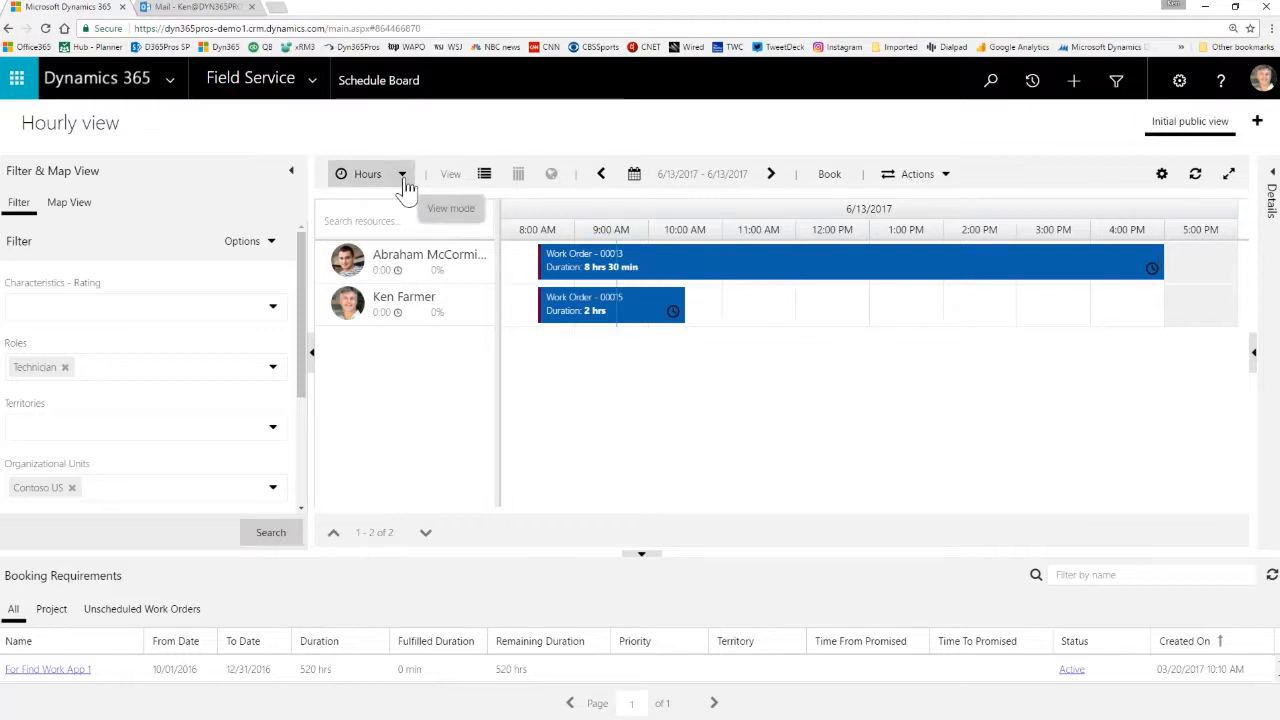
# - Preview the schedule board's vertical layout, restore the horizontal one and examine the resource filters
pyautogui.click(516, 177)
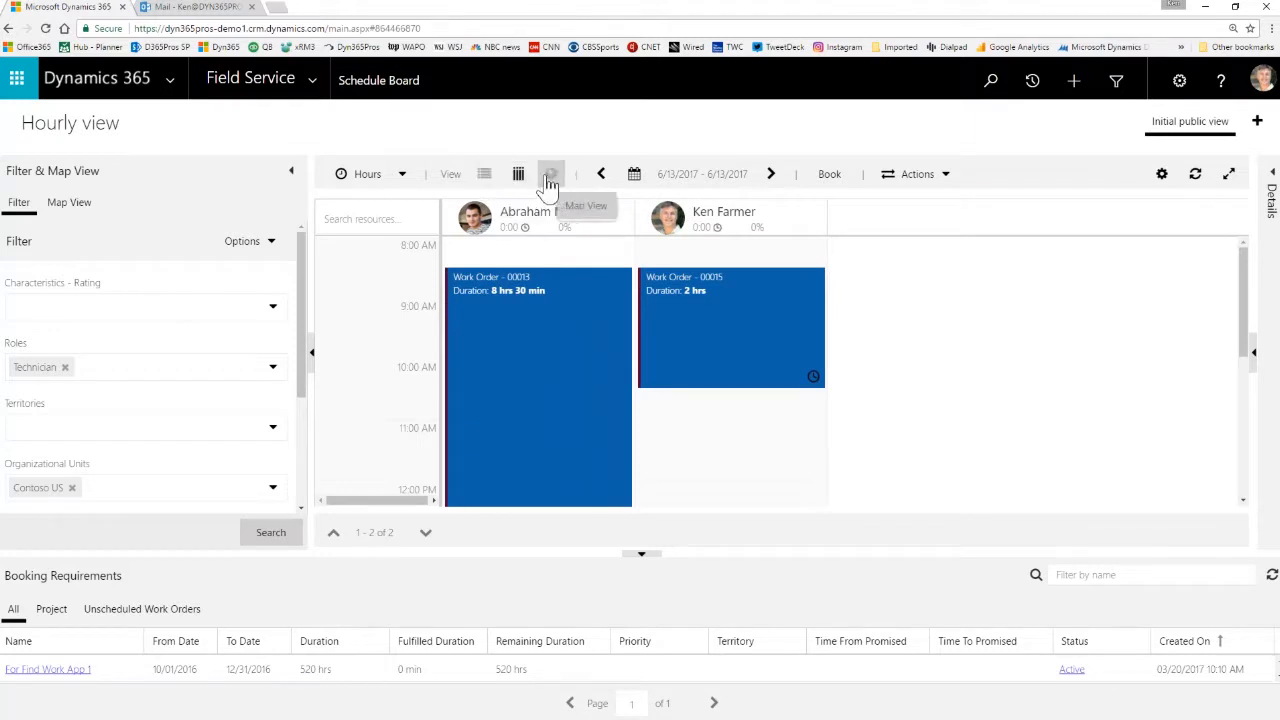
pyautogui.click(484, 174)
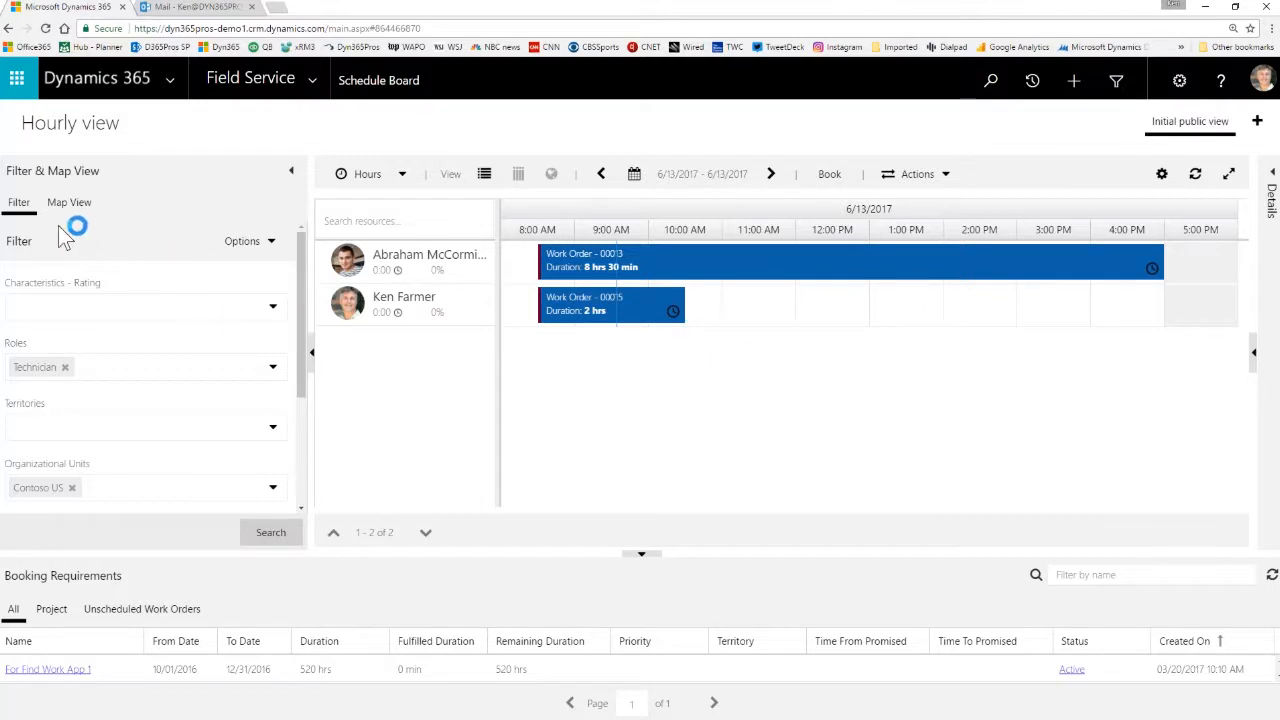
pyautogui.moveTo(297, 390); pyautogui.dragTo(313, 309)
# - Show the map view beside the schedule and examine both technicians and their work order bookings
pyautogui.click(90, 212)
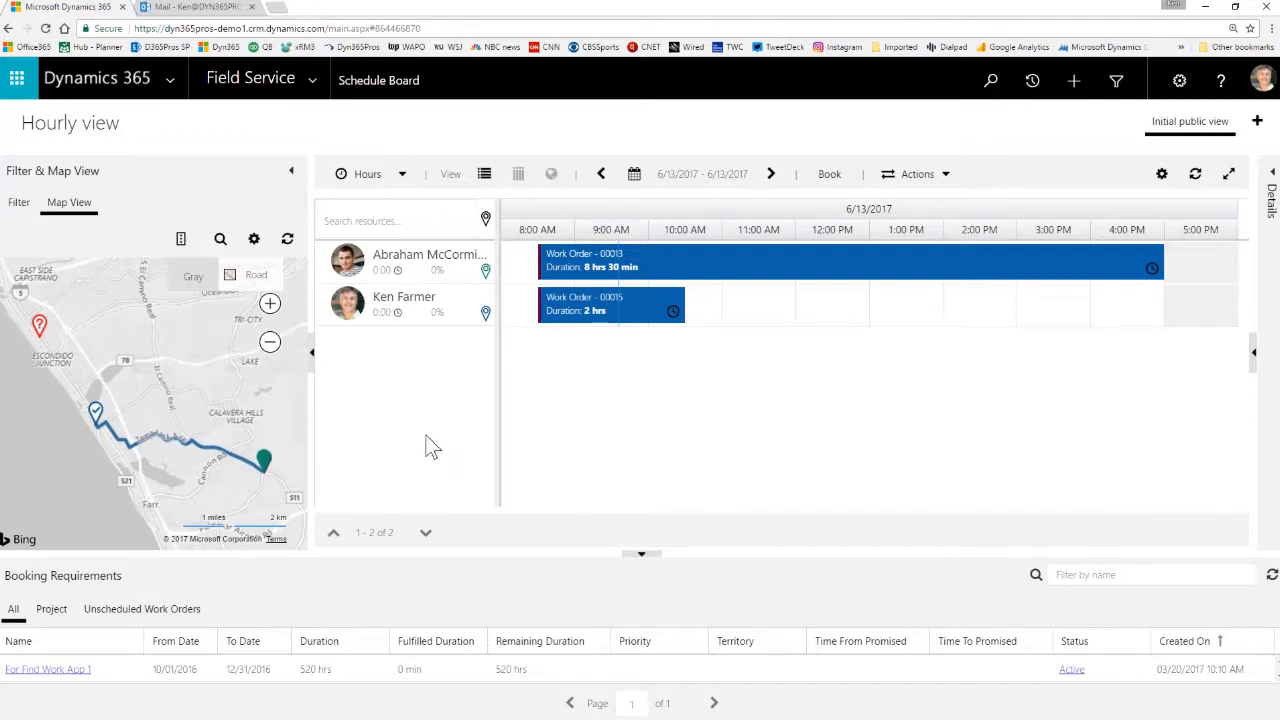
pyautogui.moveTo(428, 274)
pyautogui.moveTo(1078, 267)
pyautogui.moveTo(340, 315)
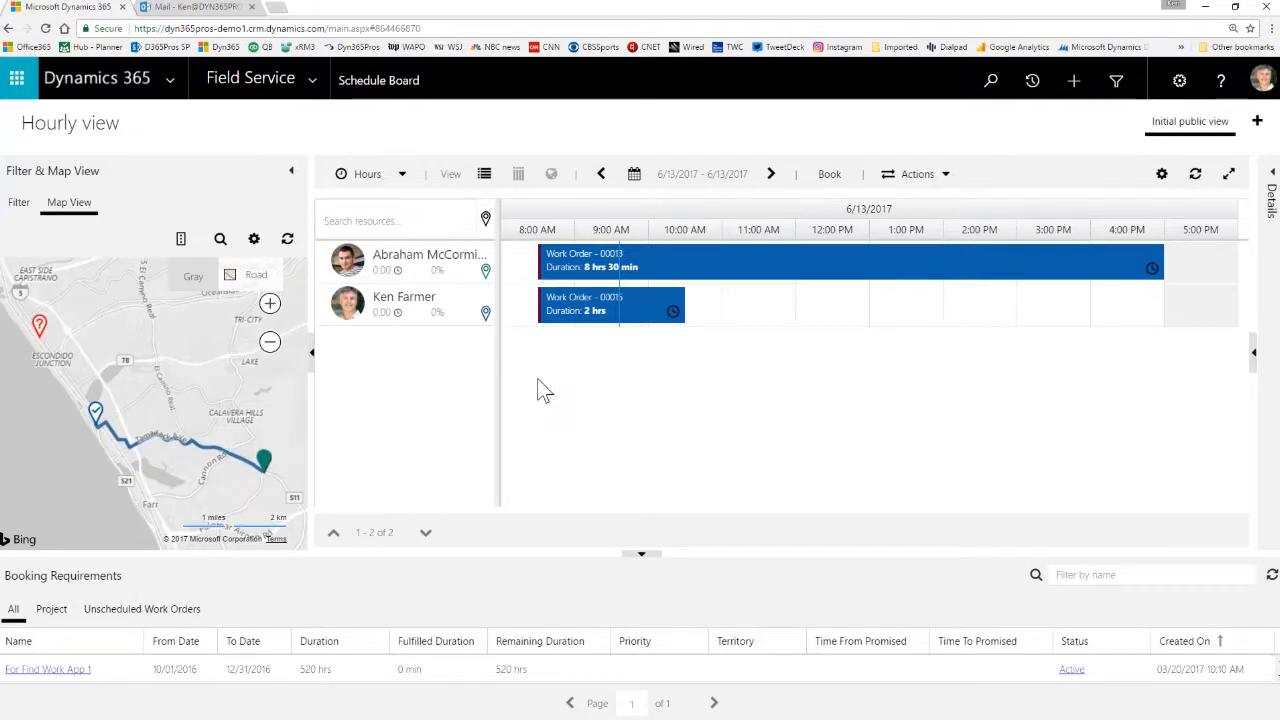
# - Preview the technicians' June bookings in the Weeks view and return the schedule board to Hours
pyautogui.click(401, 174)
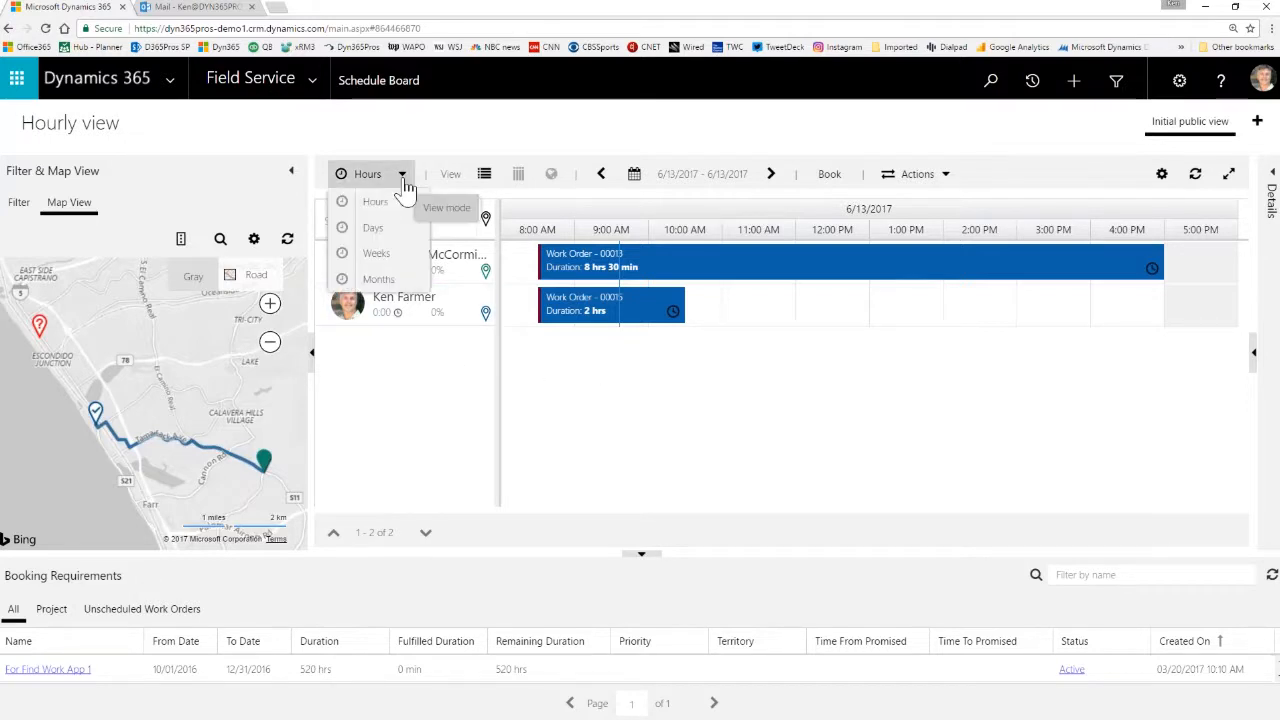
pyautogui.click(378, 255)
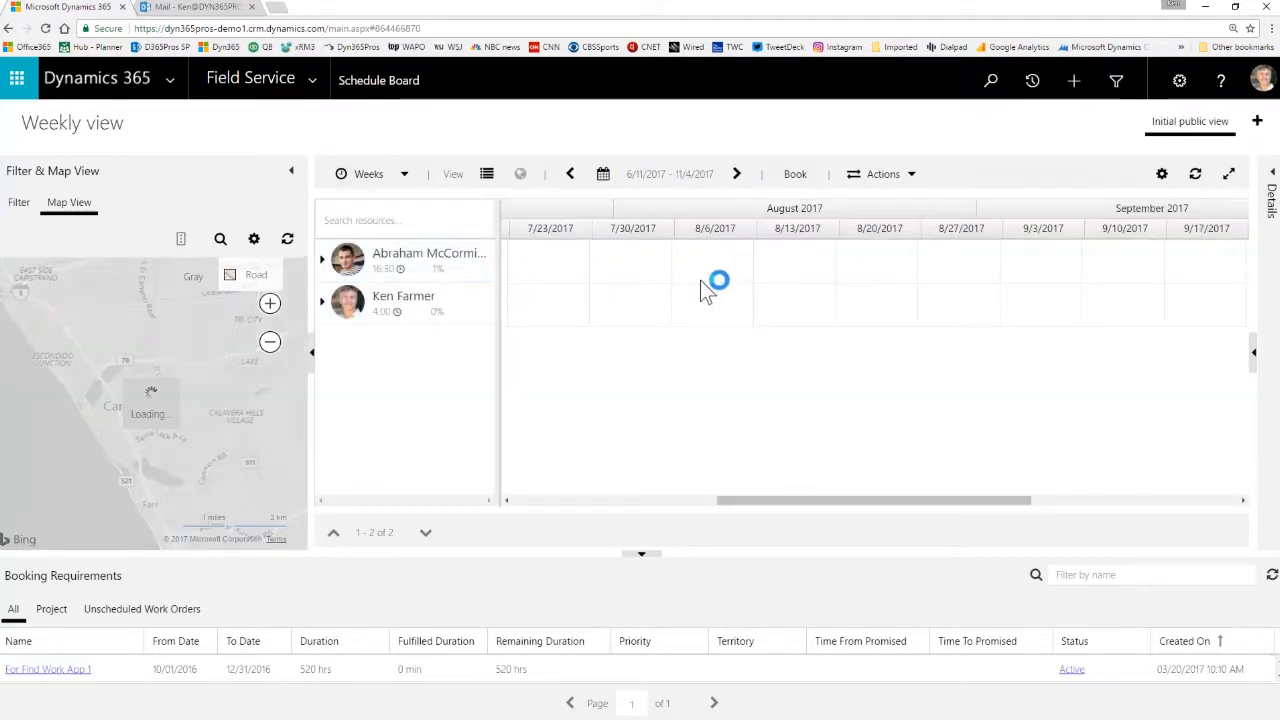
pyautogui.moveTo(818, 501); pyautogui.dragTo(561, 506)
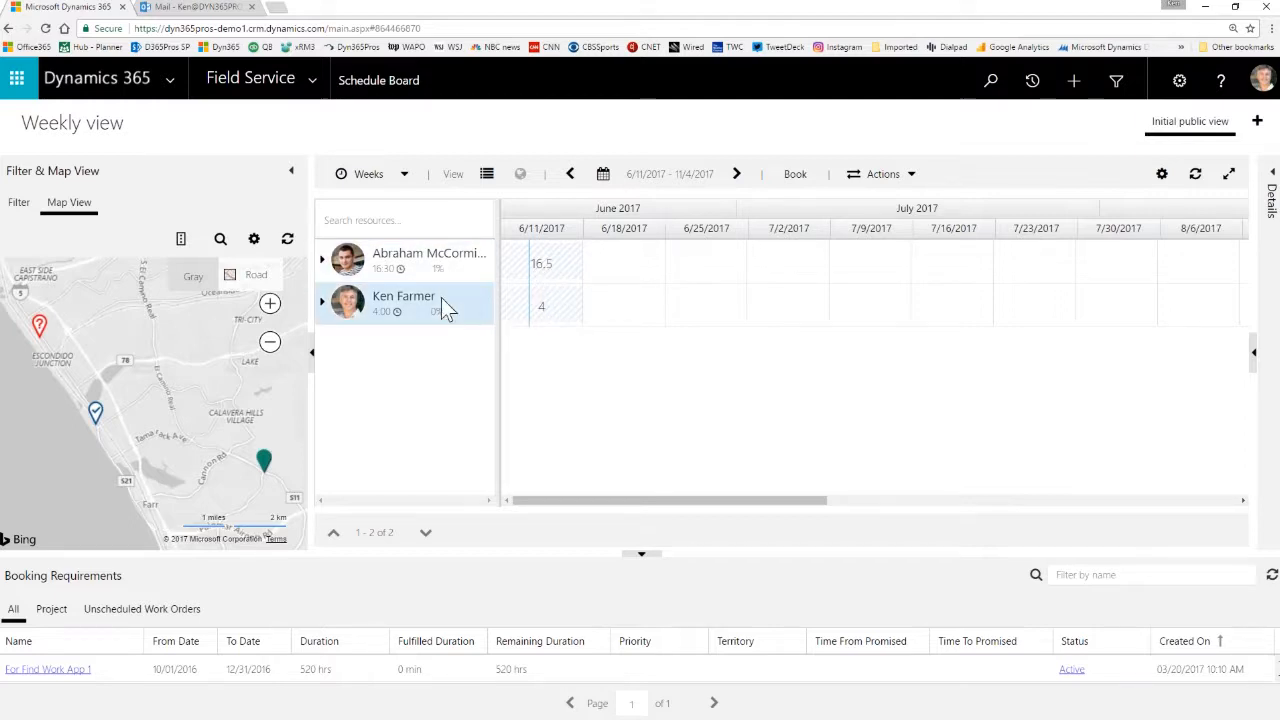
pyautogui.moveTo(440, 323)
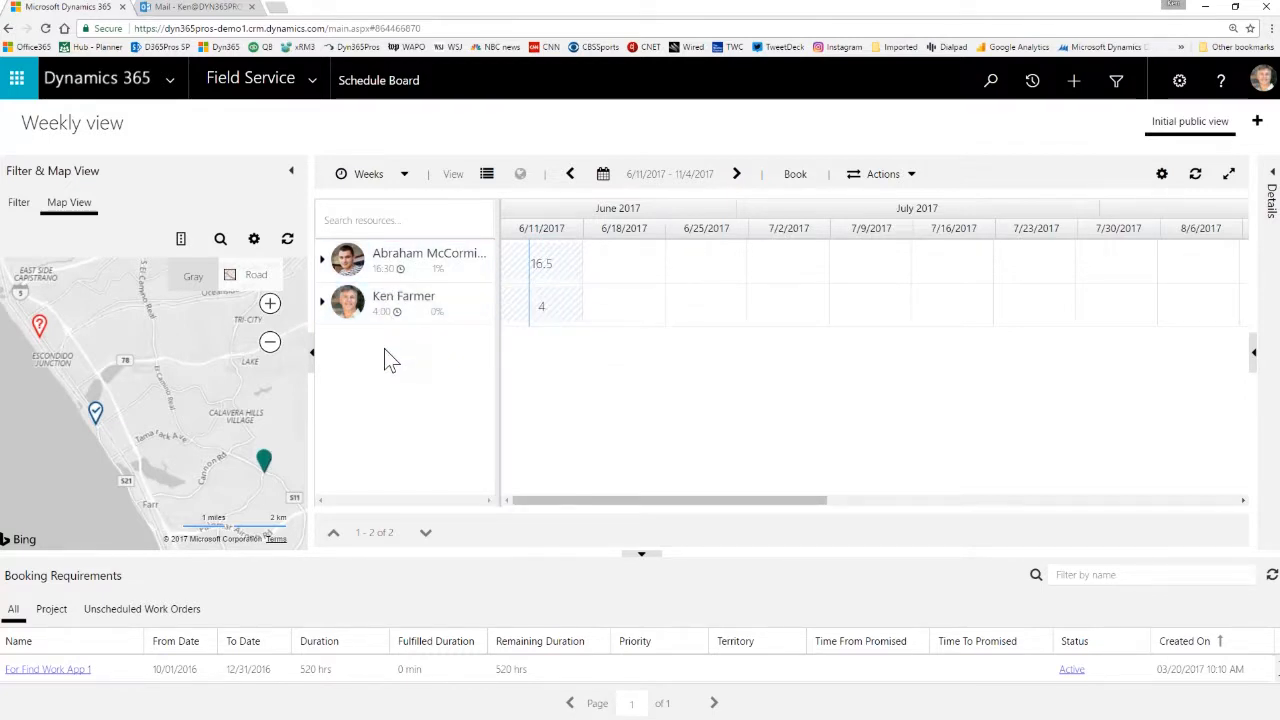
pyautogui.click(403, 177)
pyautogui.click(377, 203)
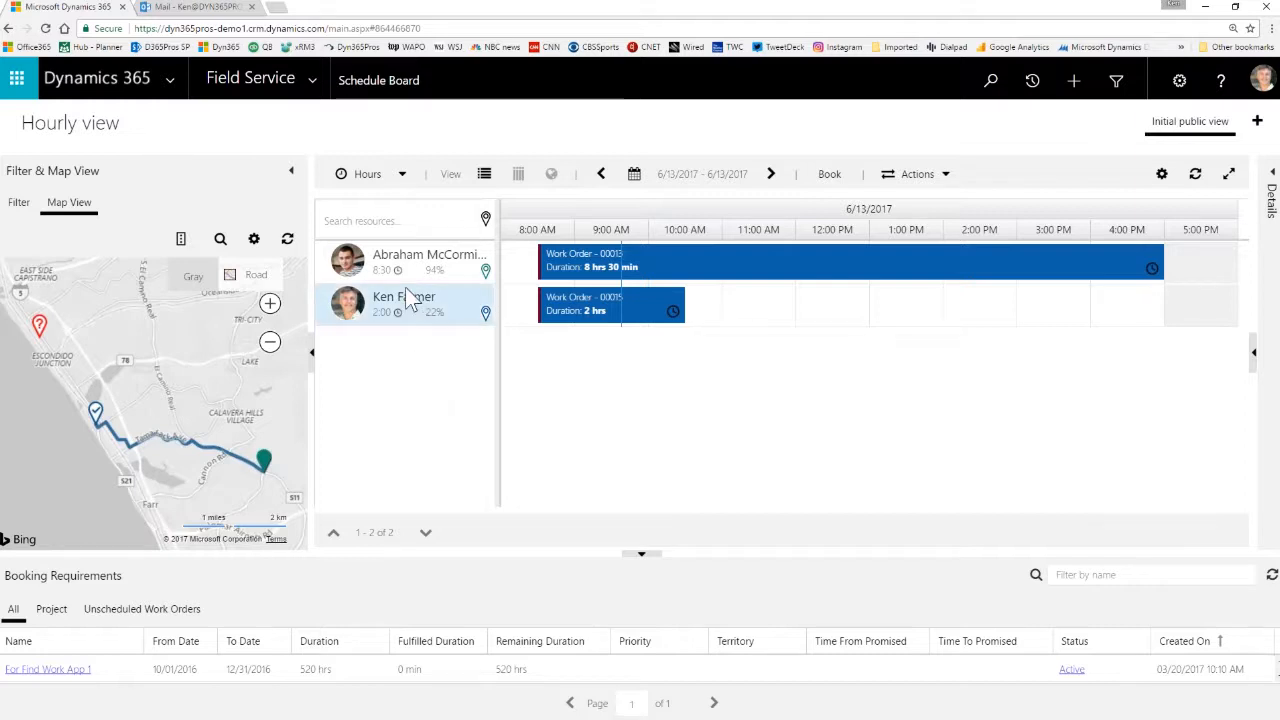
# - Examine the skills and roles of both technicians on the schedule board
pyautogui.moveTo(407, 258)
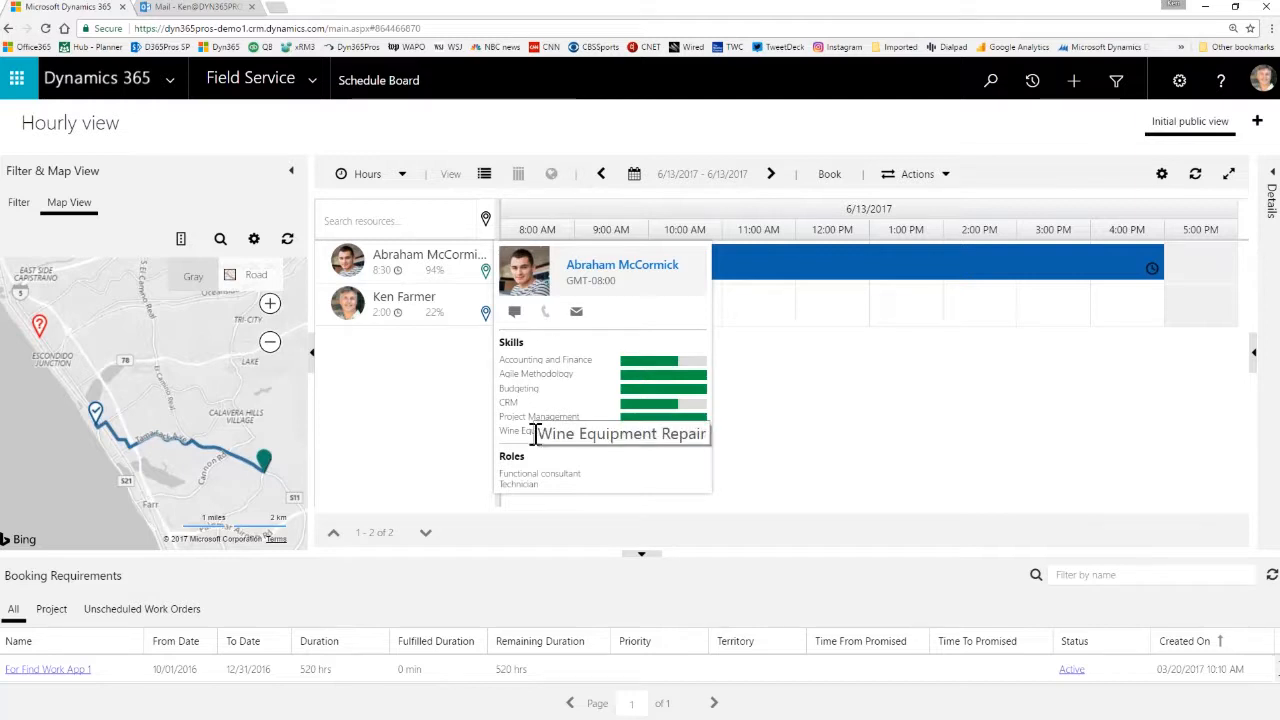
pyautogui.moveTo(400, 316)
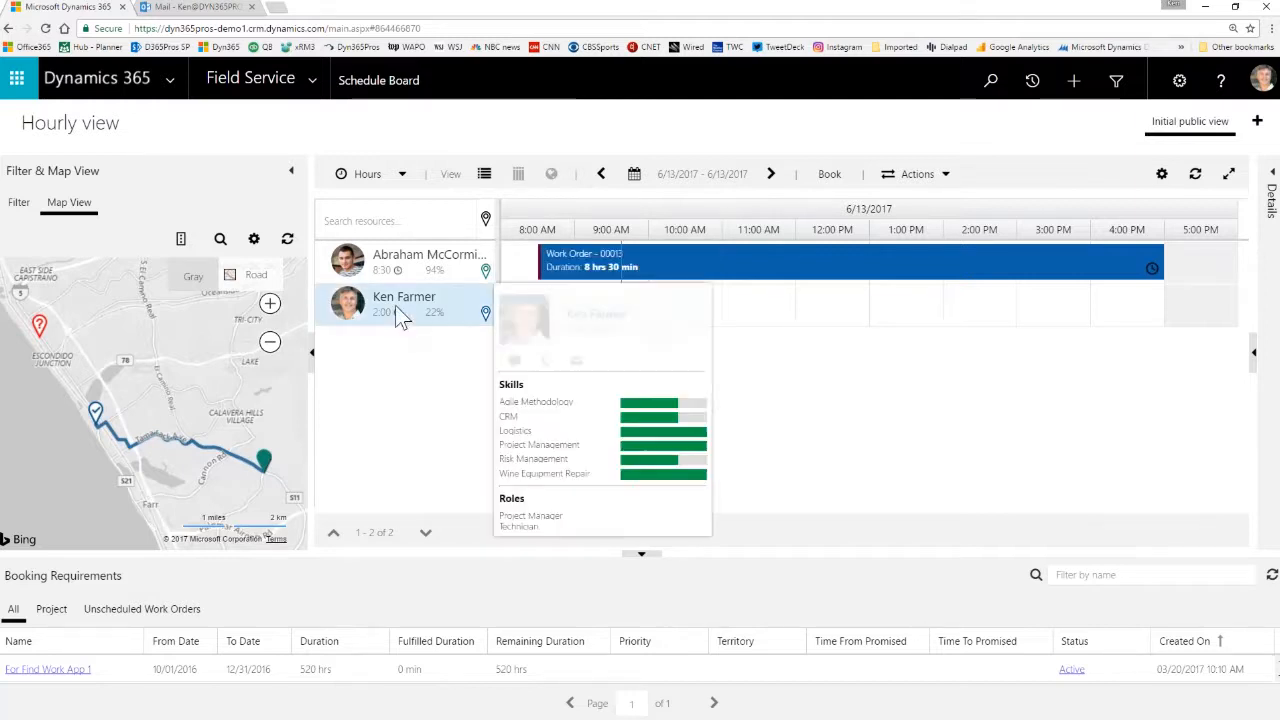
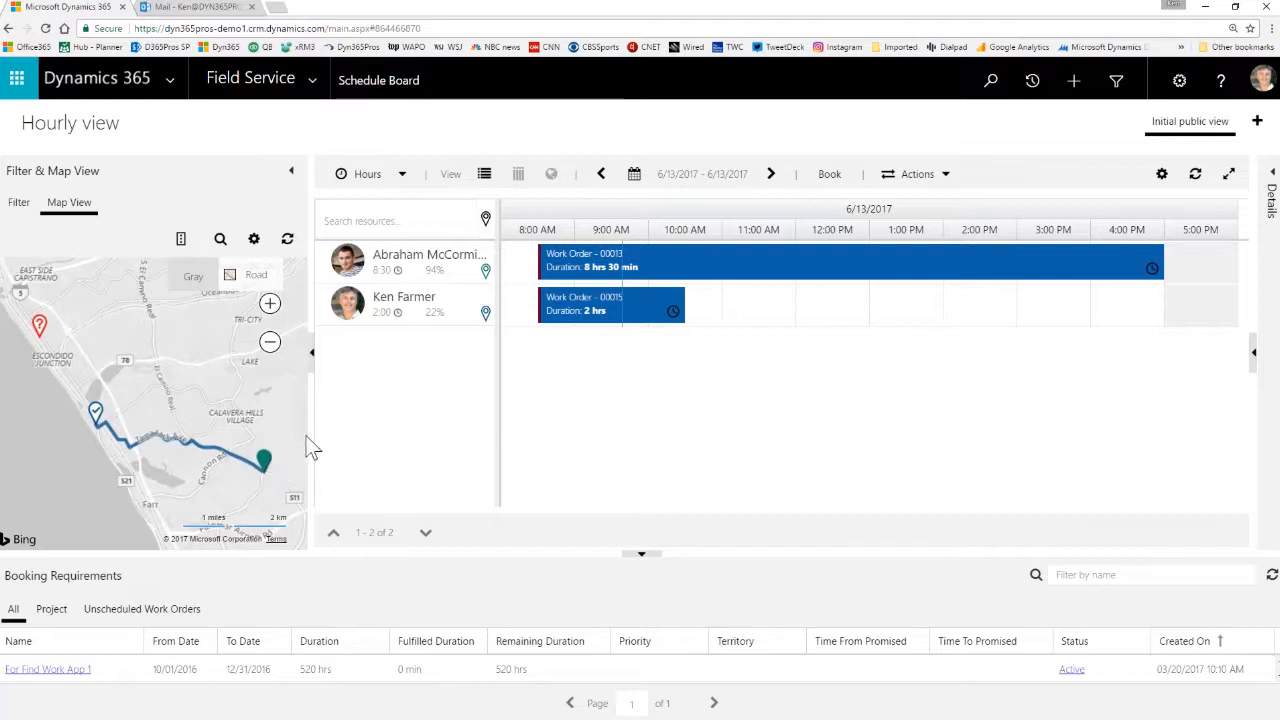
# - Widen the map view and inspect the technician's location and the two-hour 8:30 AM work order booking
pyautogui.moveTo(314, 425); pyautogui.dragTo(378, 445)
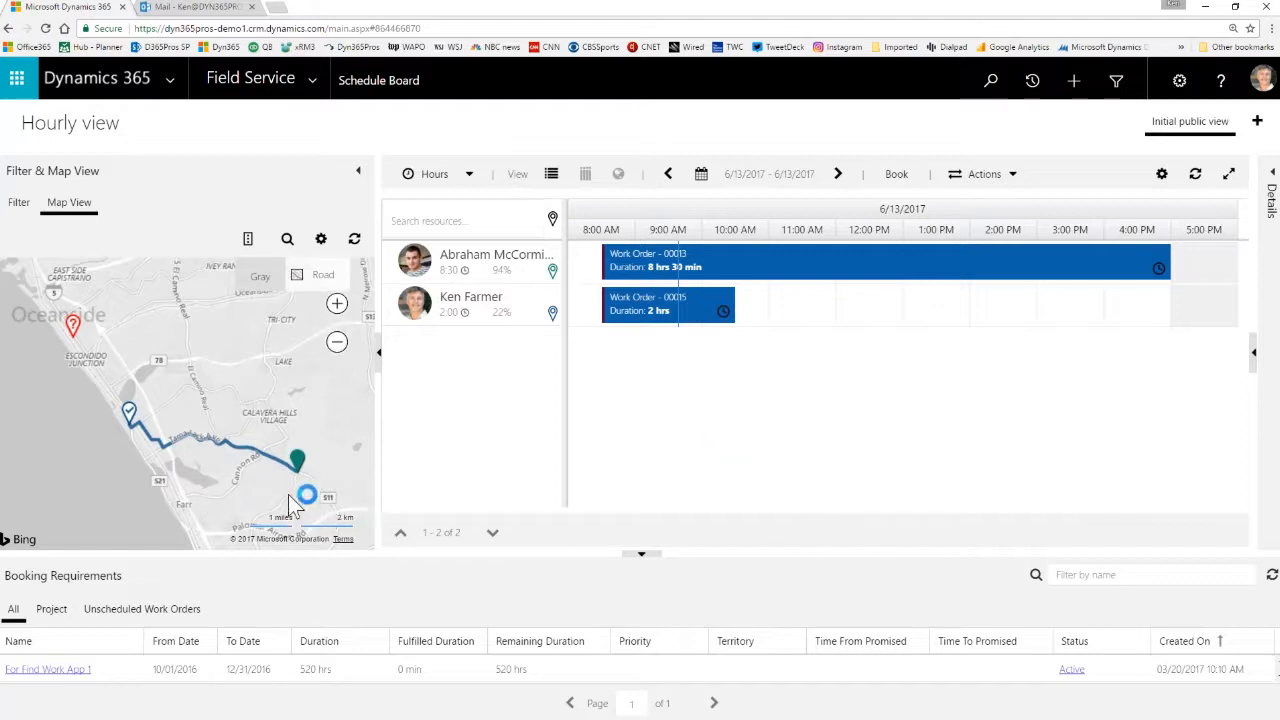
pyautogui.click(298, 463)
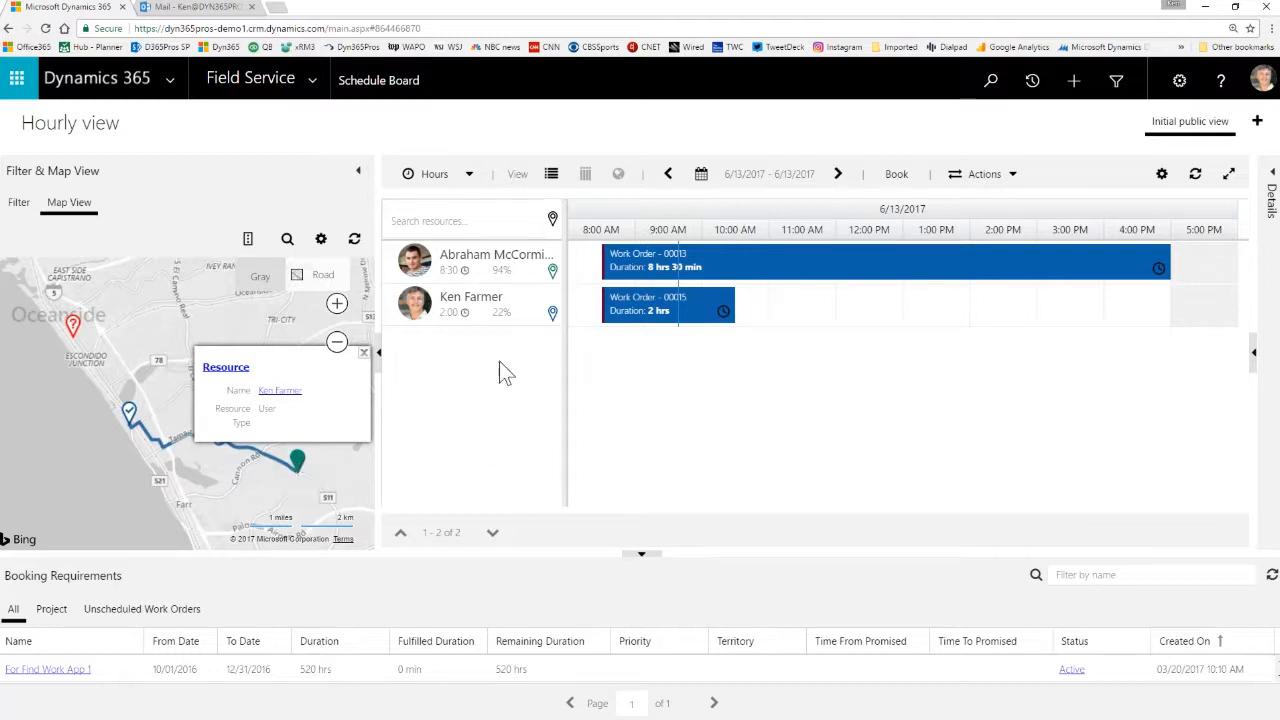
pyautogui.click(366, 355)
pyautogui.scroll(-1, 371, 360)
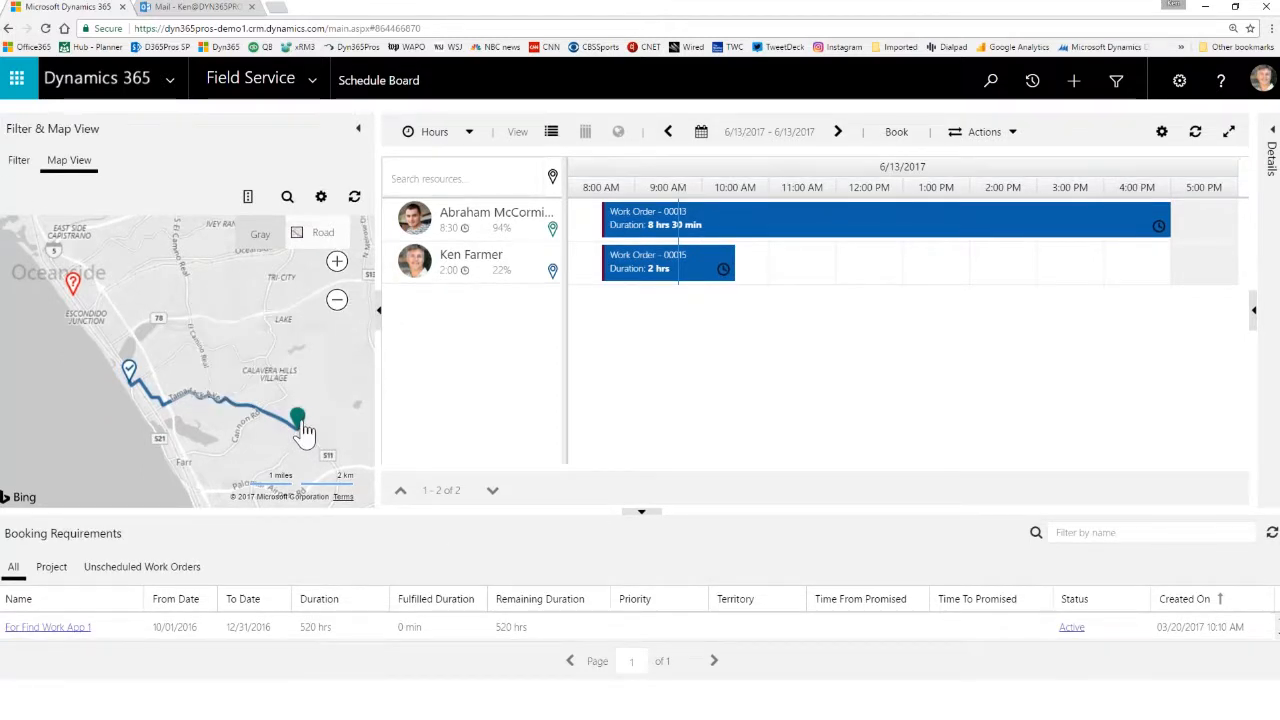
pyautogui.click(129, 374)
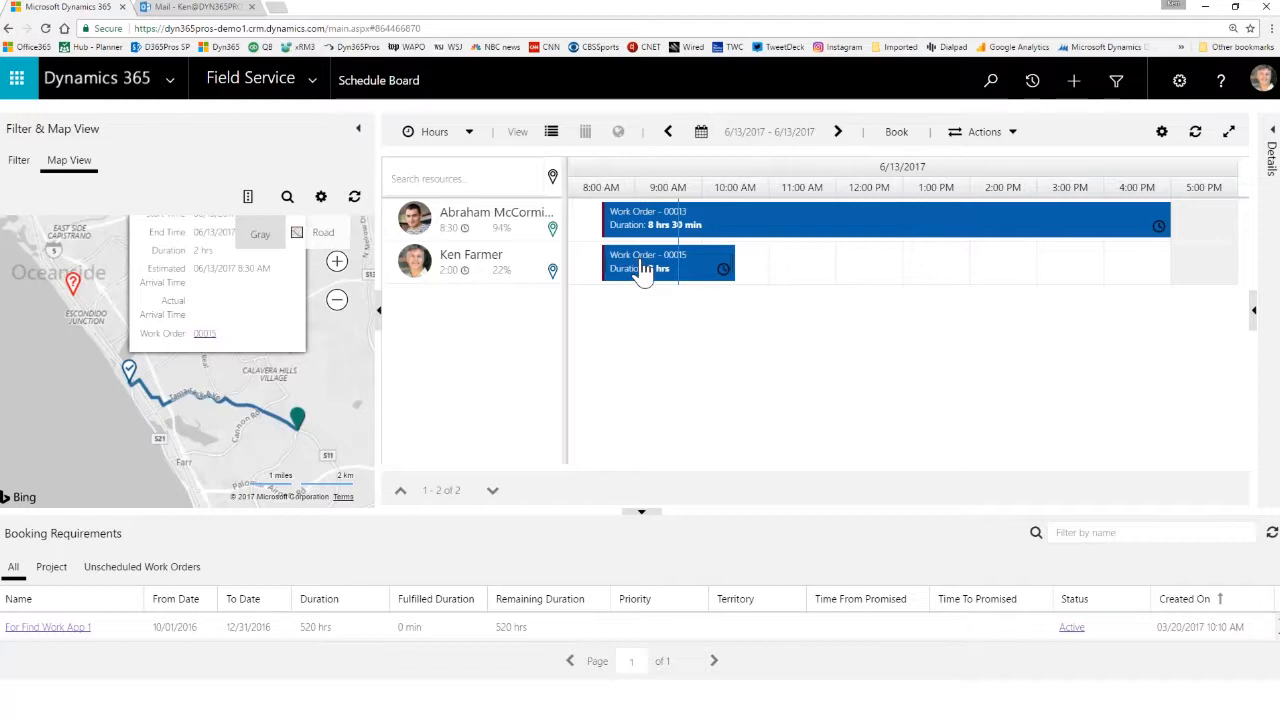
pyautogui.click(643, 273)
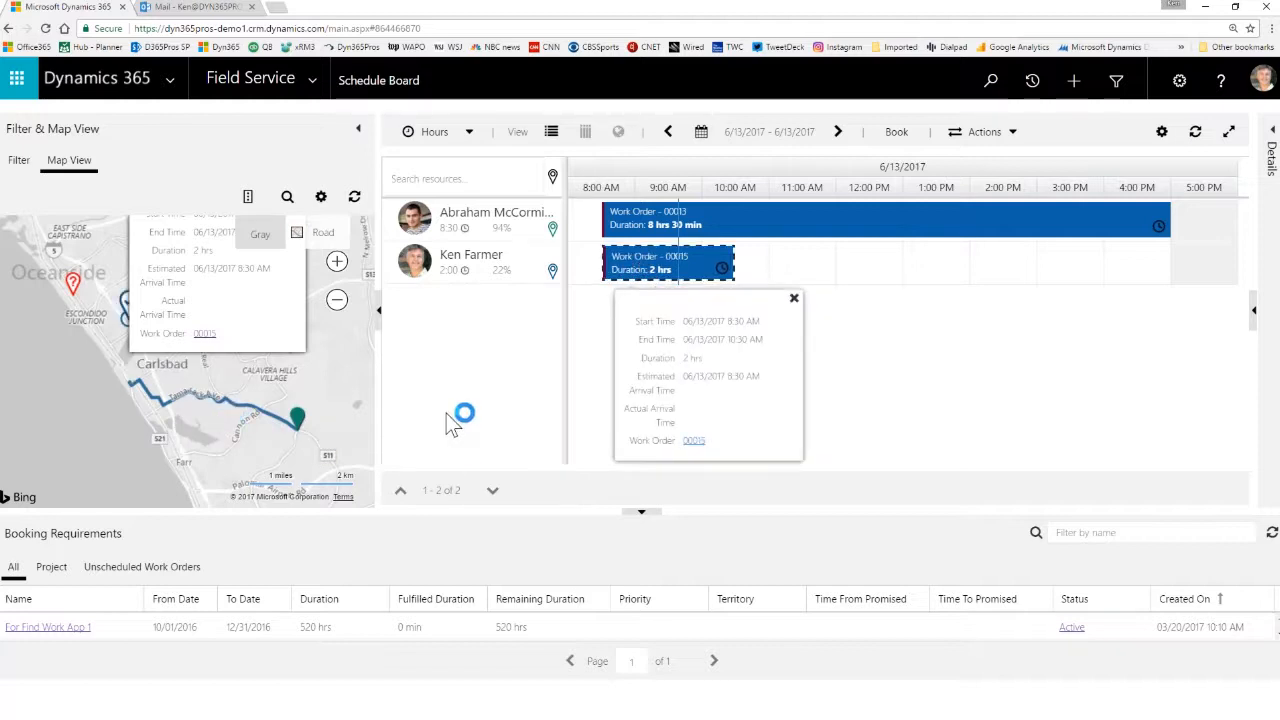
pyautogui.click(680, 262)
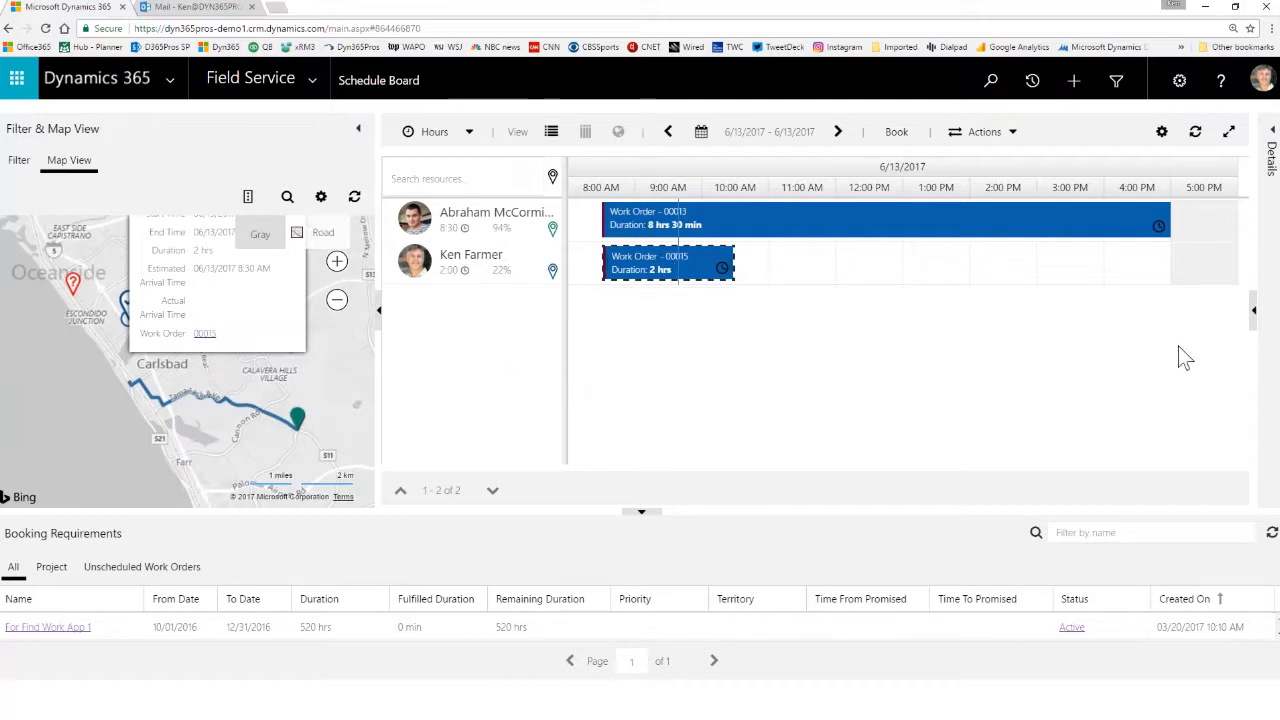
# - Expand the Details pane and review the selected booking's times, work order type, address and instructions
pyautogui.click(1253, 313)
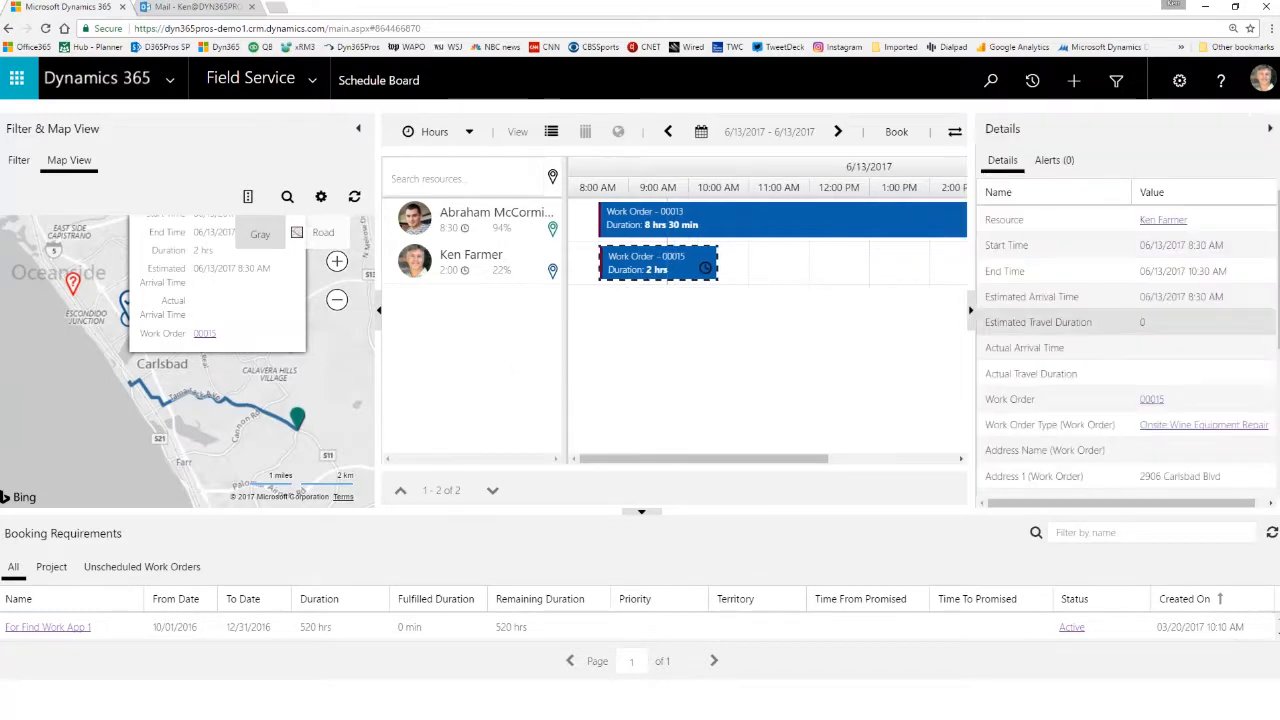
pyautogui.moveTo(645, 265)
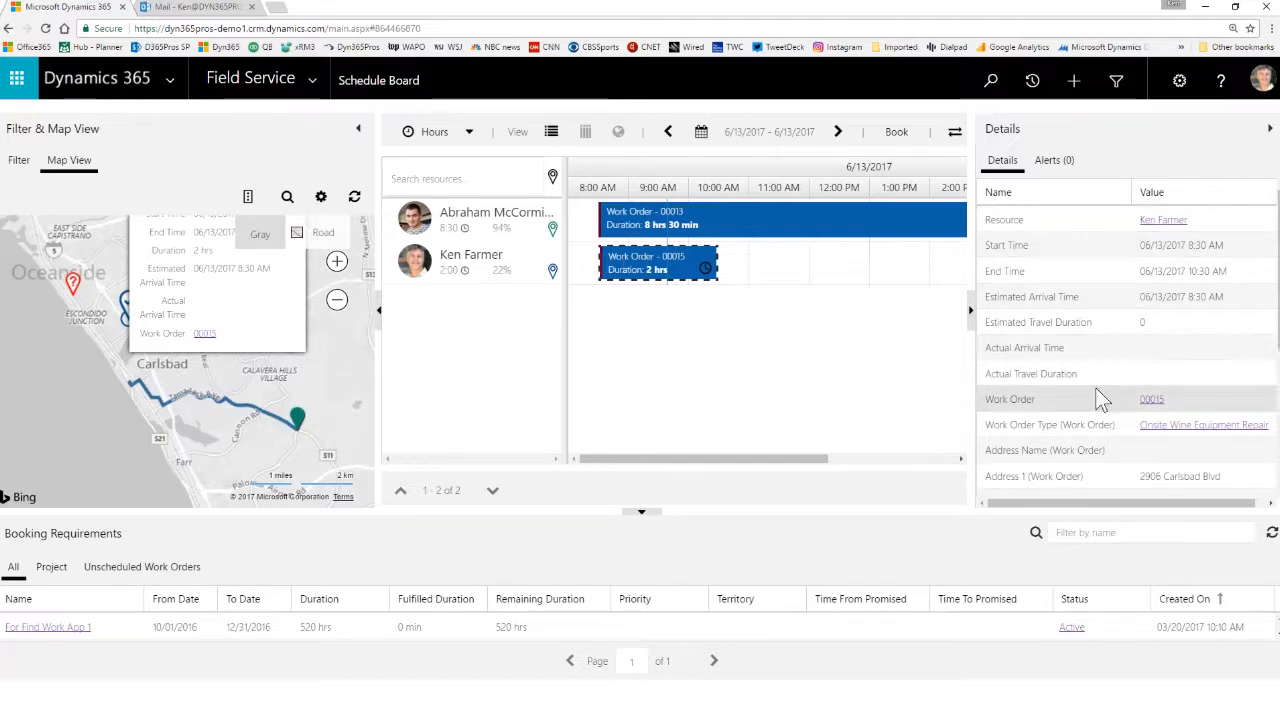
pyautogui.scroll(-4, 1096, 390)
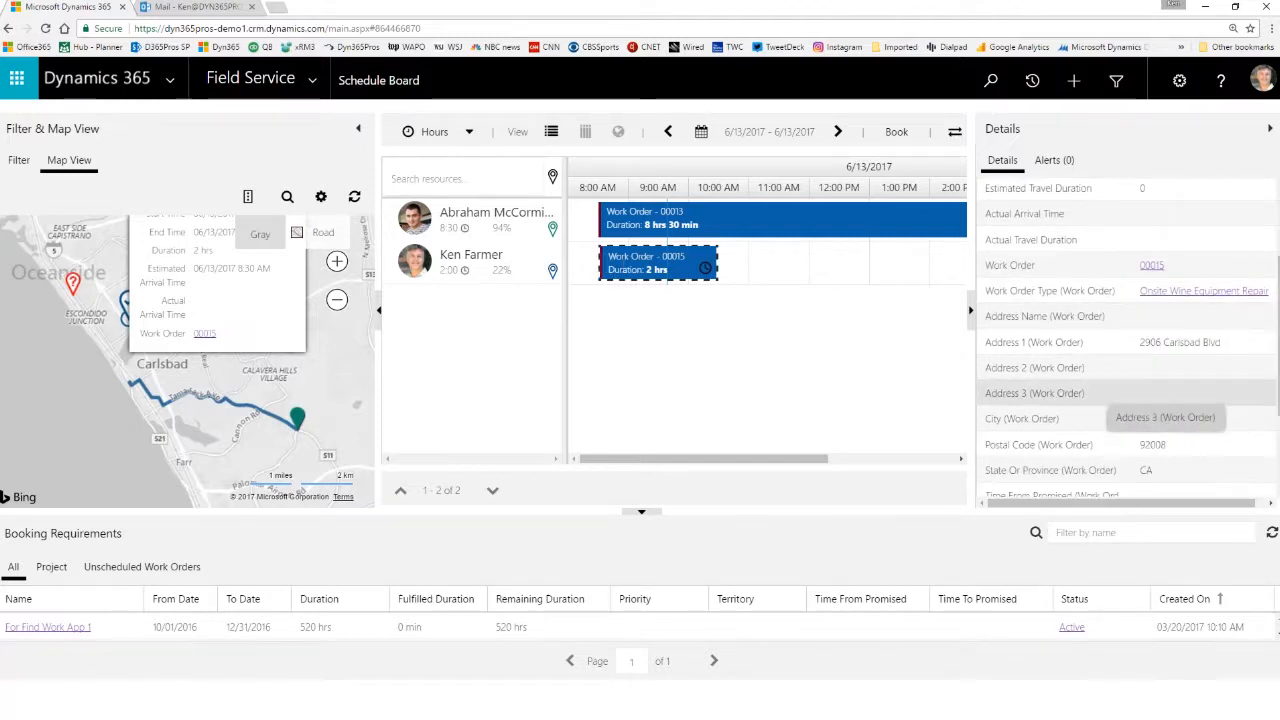
pyautogui.scroll(-1, 1088, 338)
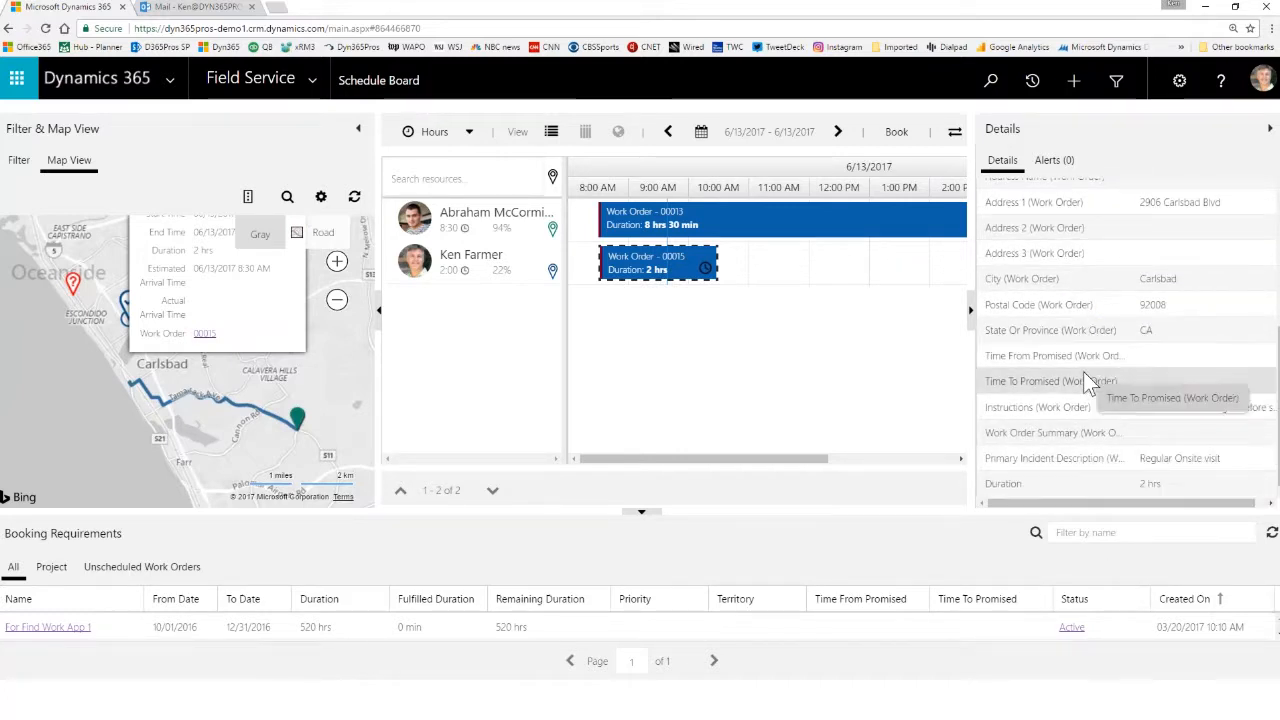
pyautogui.scroll(2, 1088, 384)
pyautogui.scroll(2, 1083, 370)
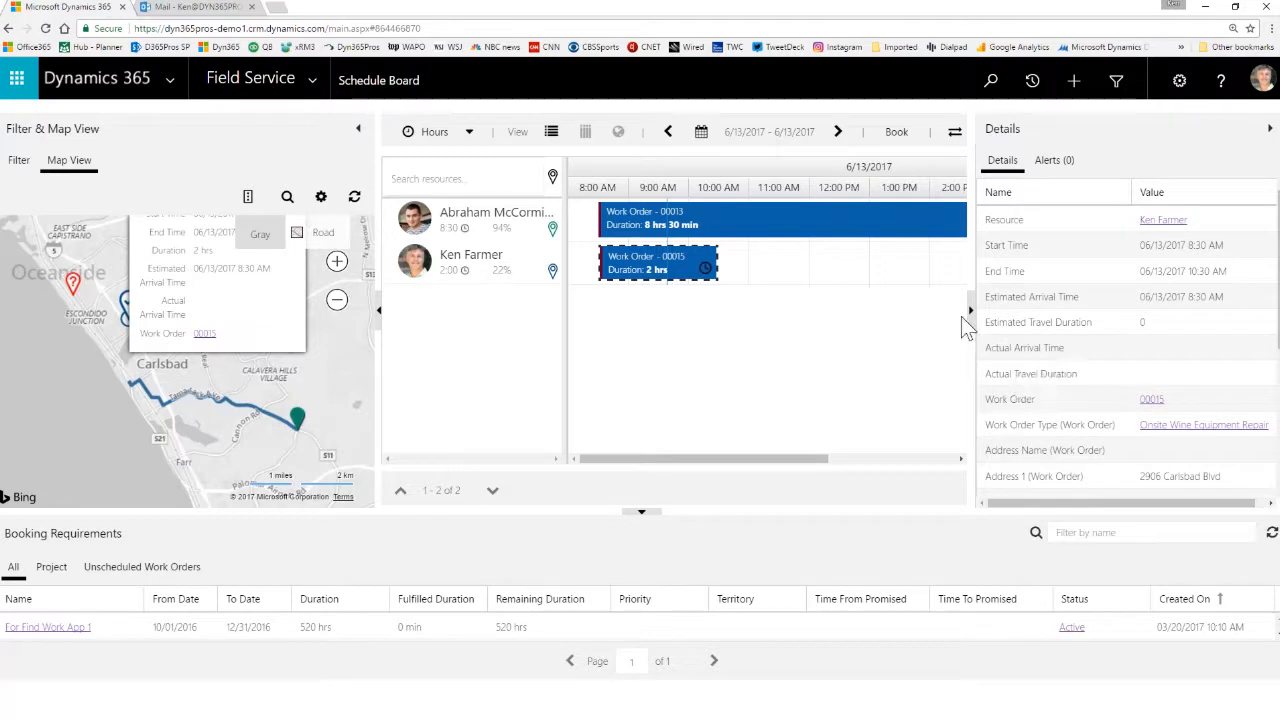
# - Review the selected booking's full record in its own window, close it and collapse the Details pane
pyautogui.doubleClick(668, 266)
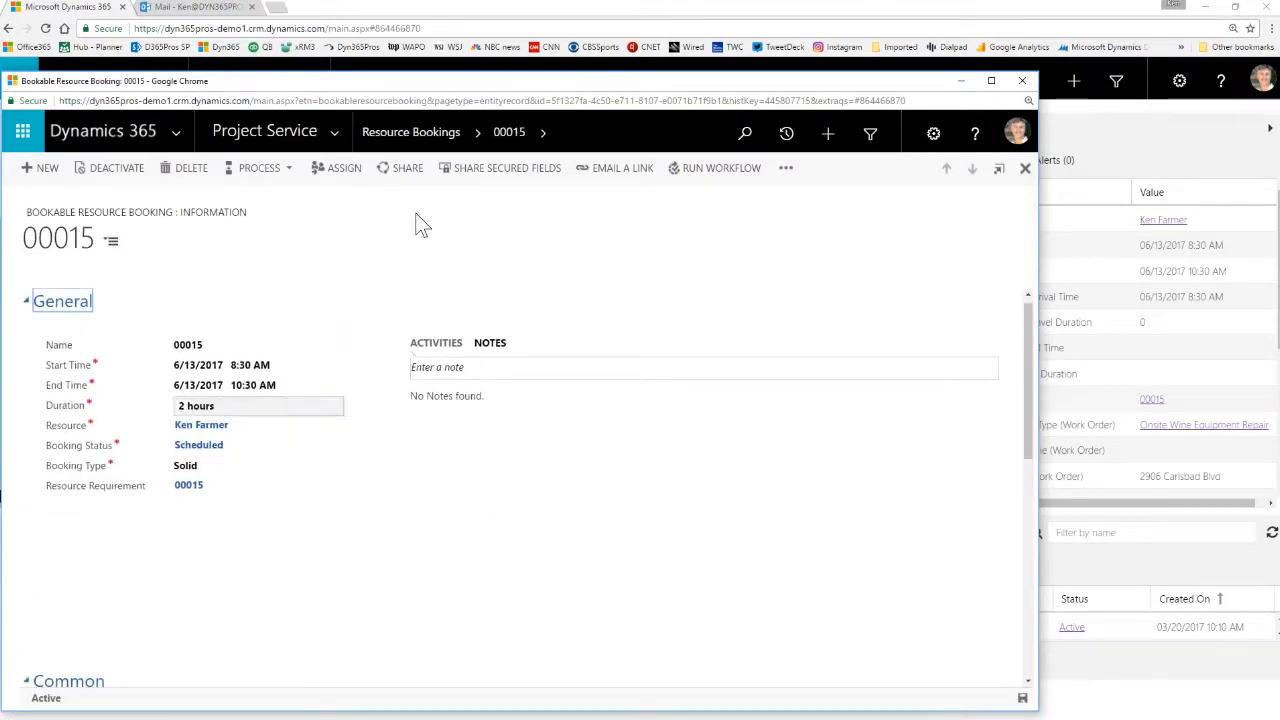
pyautogui.moveTo(411, 78); pyautogui.dragTo(459, 17)
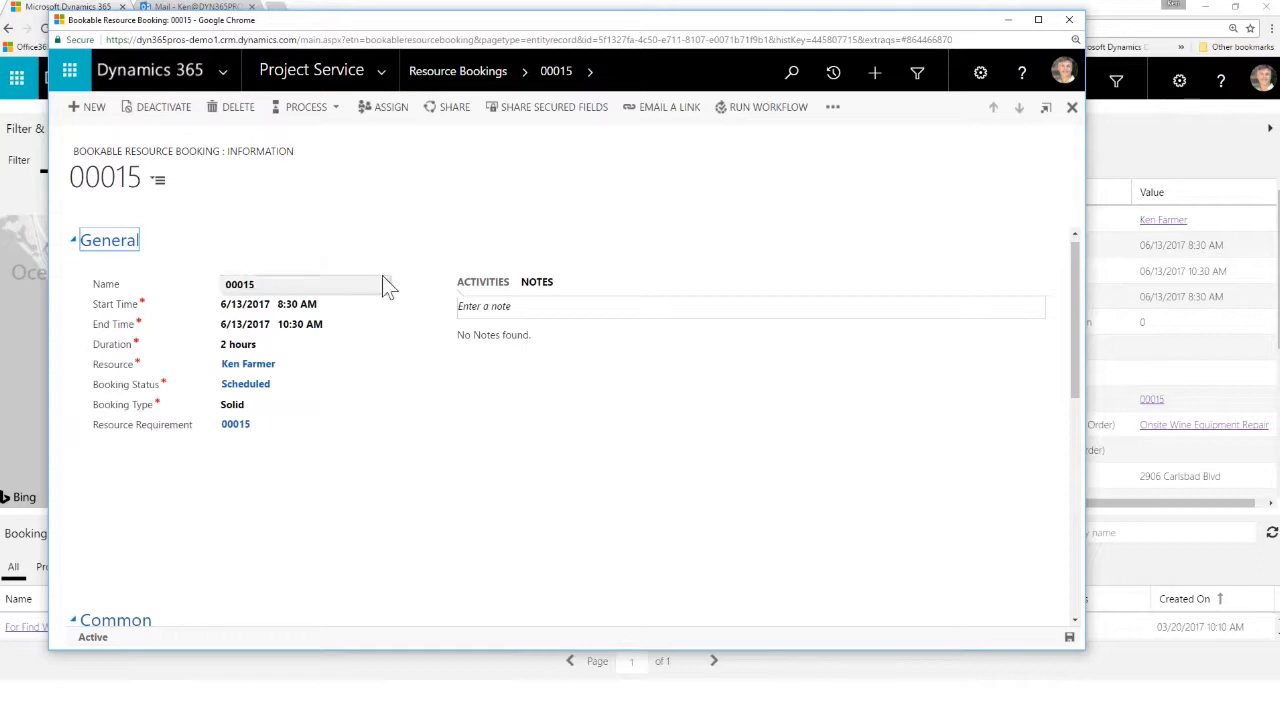
pyautogui.click(1069, 19)
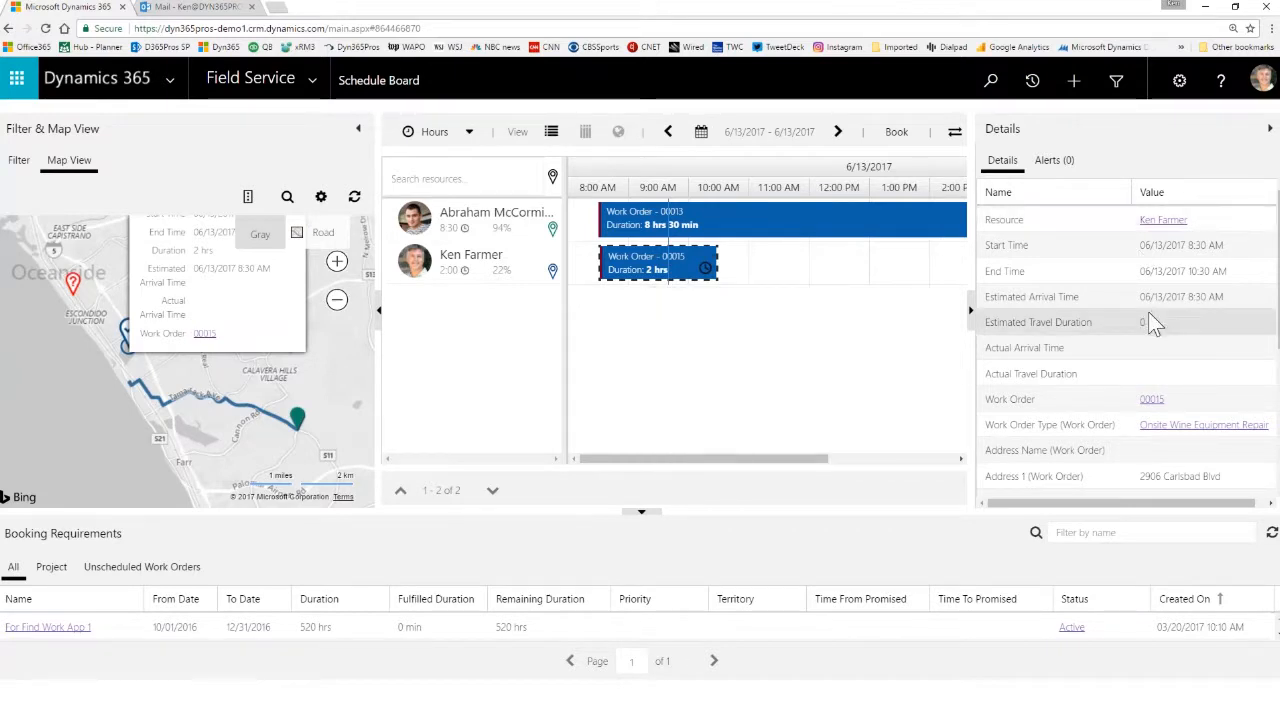
pyautogui.click(1153, 400)
pyautogui.click(970, 312)
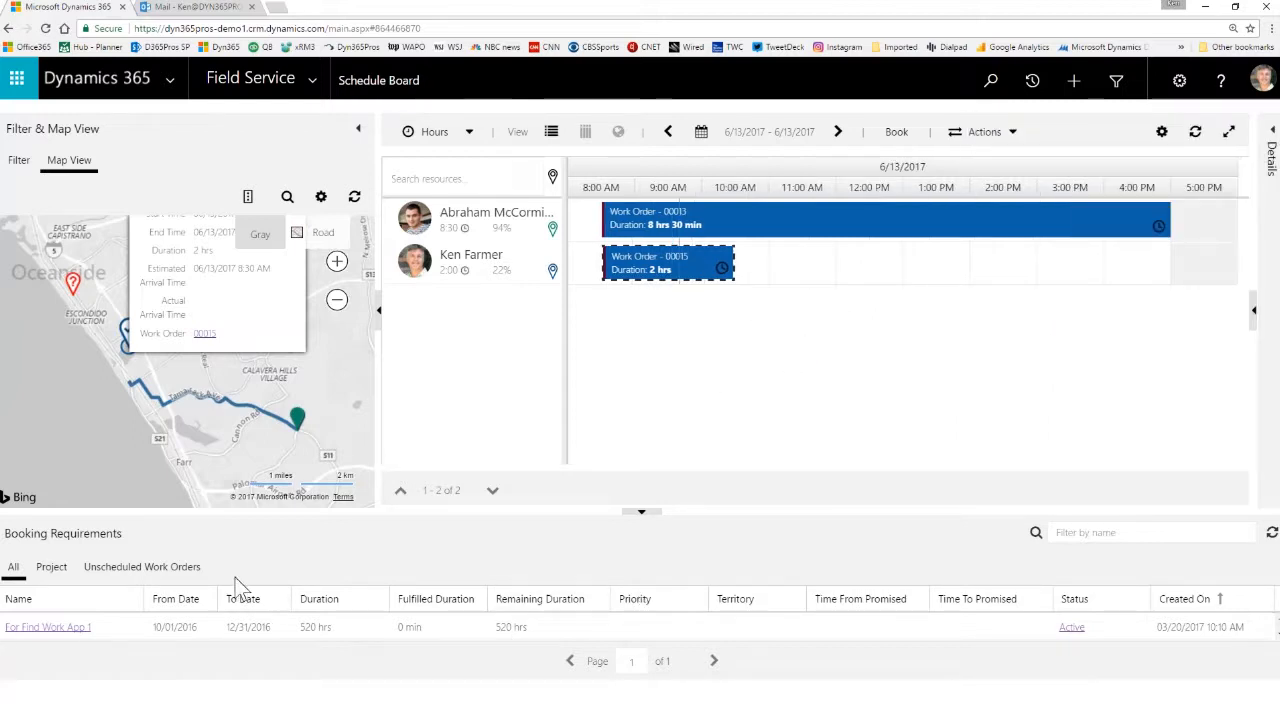
# - List the unscheduled work orders in an enlarged Booking Requirements area and select the Bagby Brewery work order
pyautogui.click(185, 574)
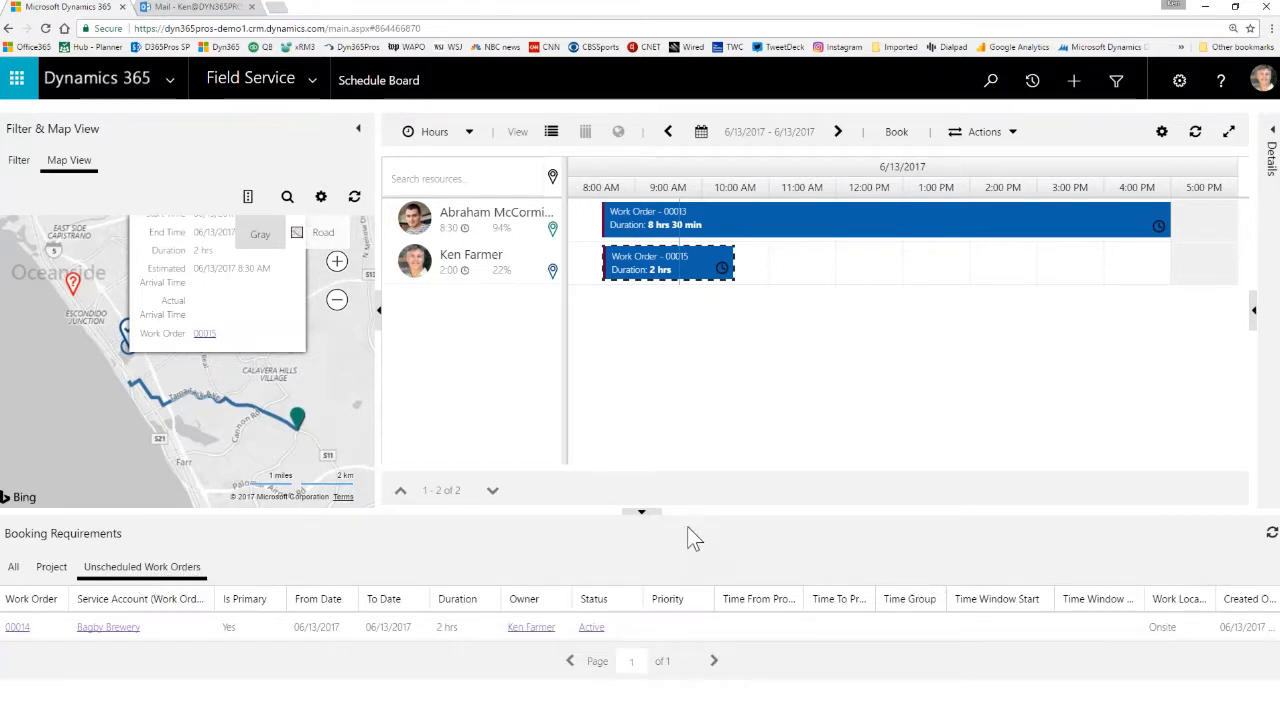
pyautogui.moveTo(688, 509); pyautogui.dragTo(688, 497)
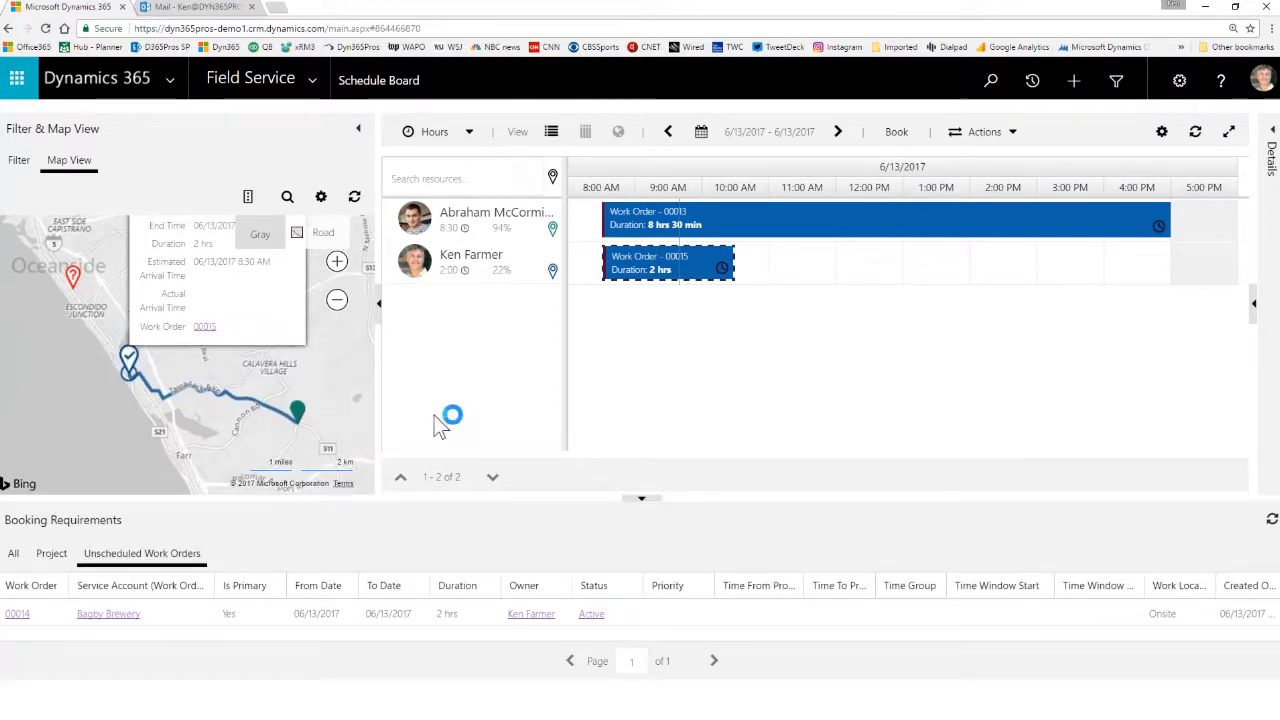
pyautogui.click(300, 411)
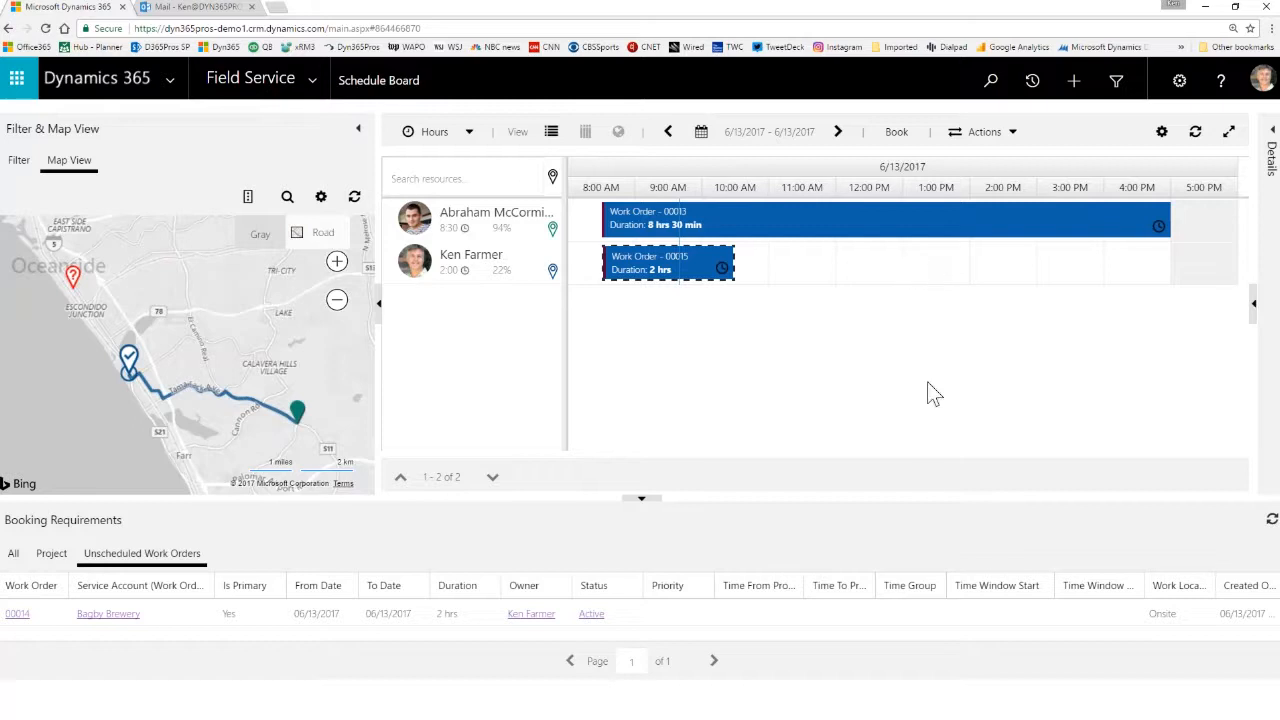
pyautogui.click(637, 612)
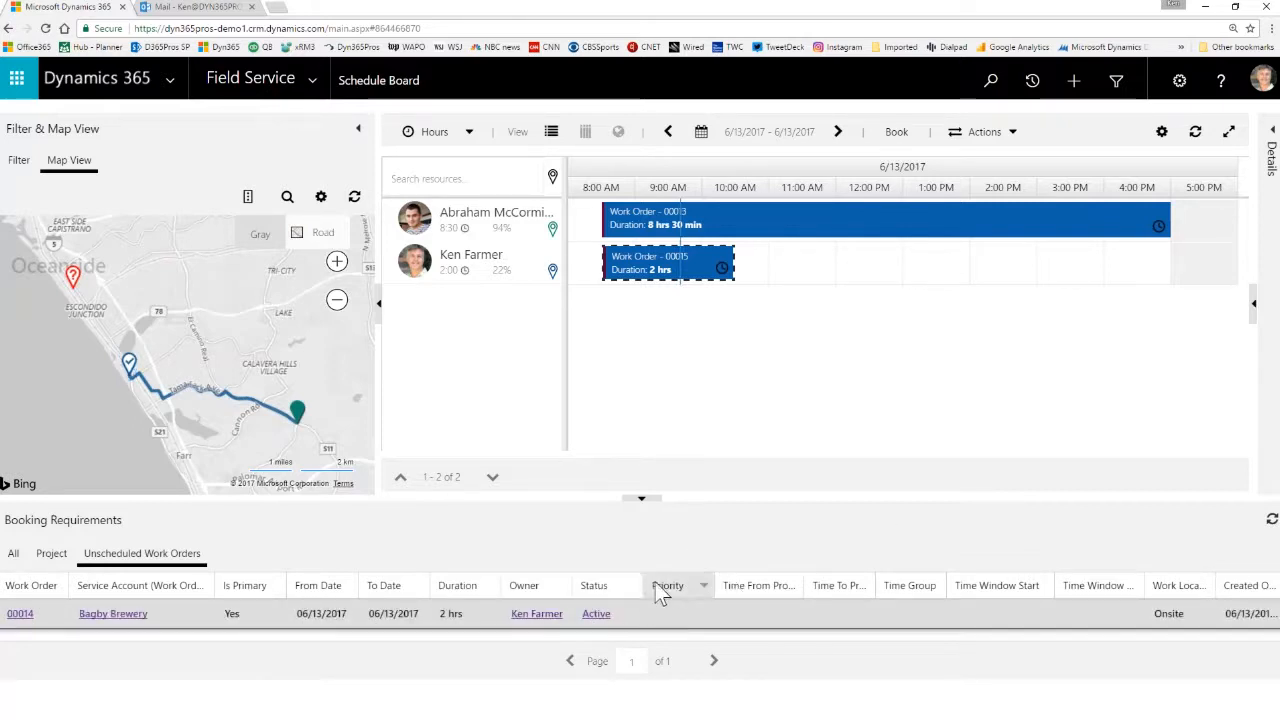
pyautogui.moveTo(609, 480); pyautogui.dragTo(609, 437)
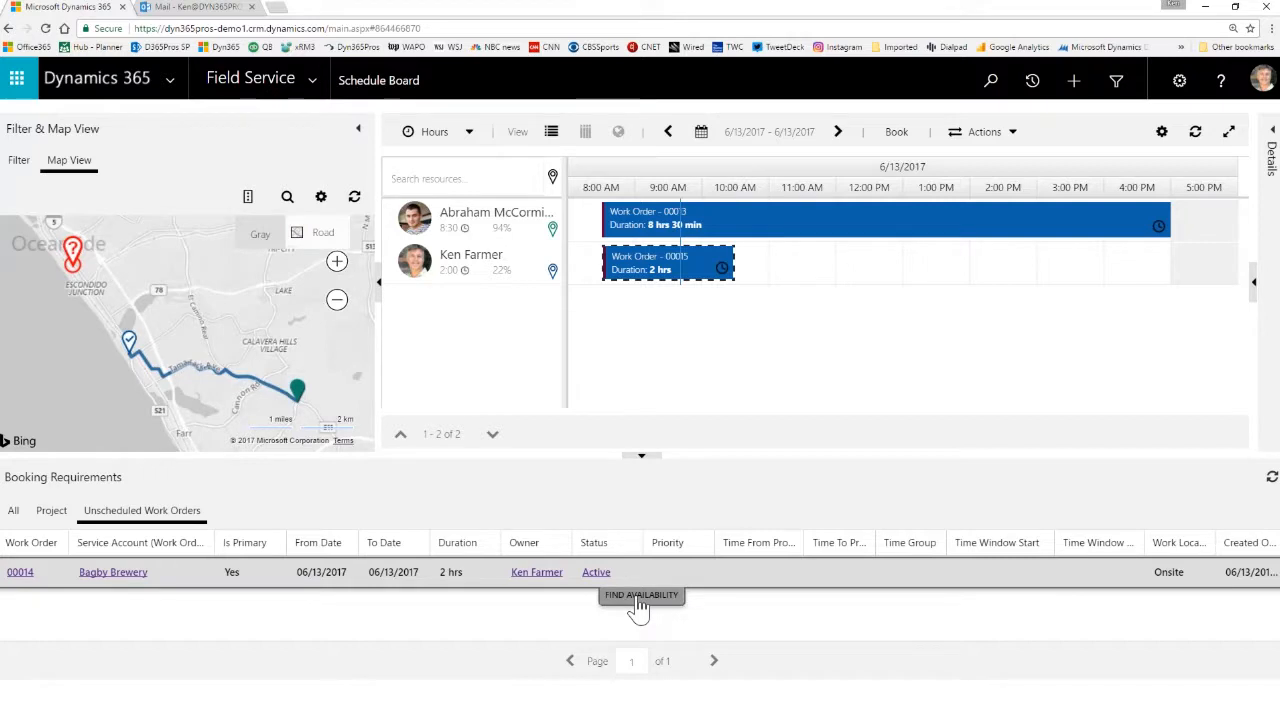
# - Find availability for the Bagby Brewery work order, examine the suggested slot and travel time, and exit the search
pyautogui.click(636, 600)
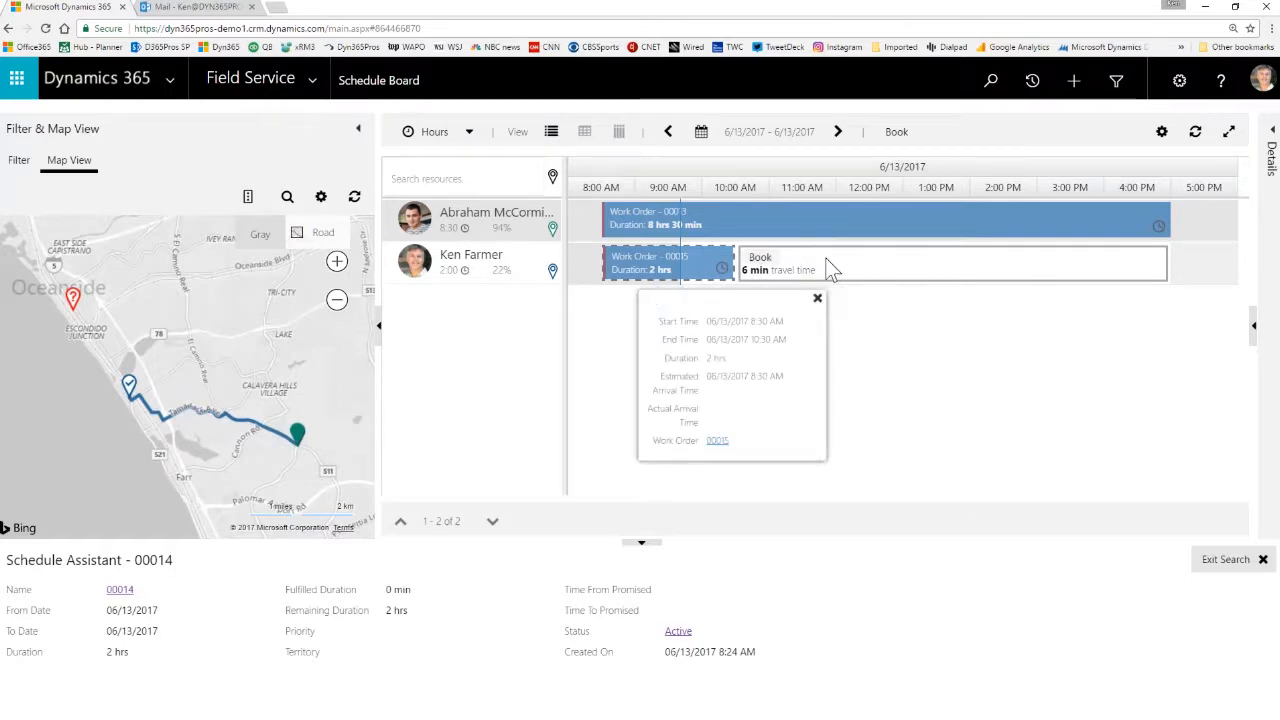
pyautogui.click(951, 346)
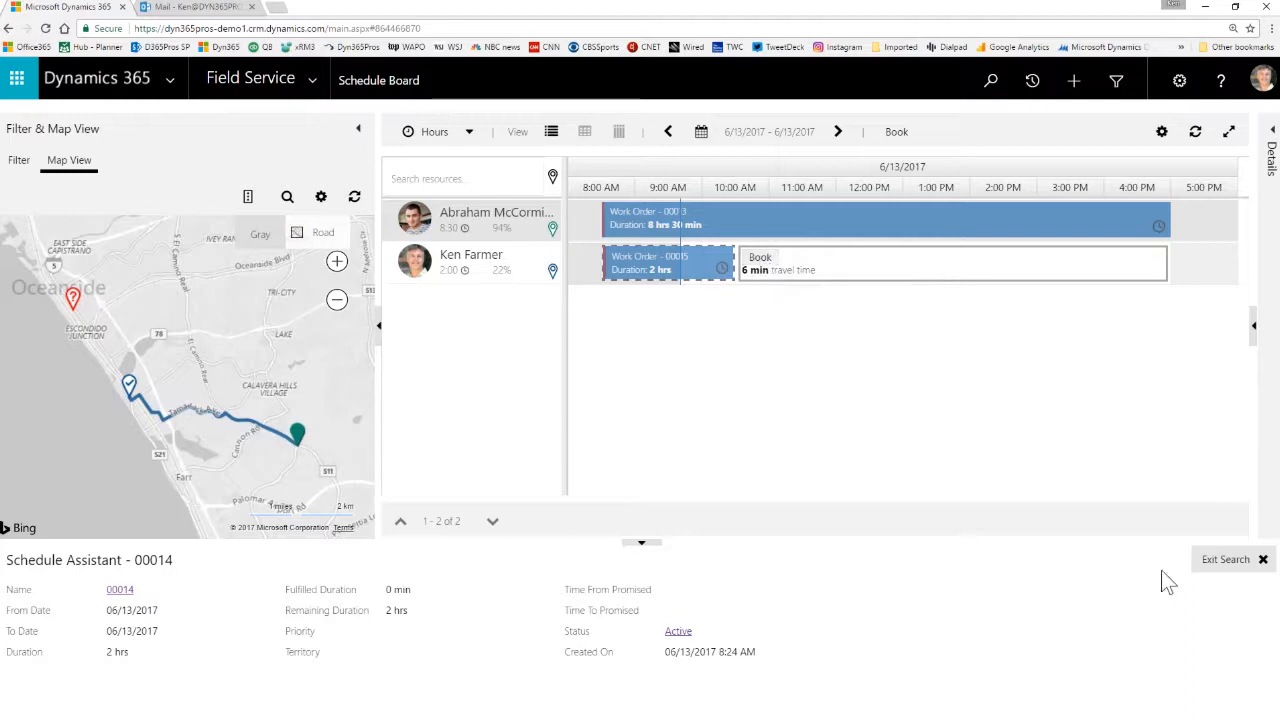
pyautogui.click(1234, 566)
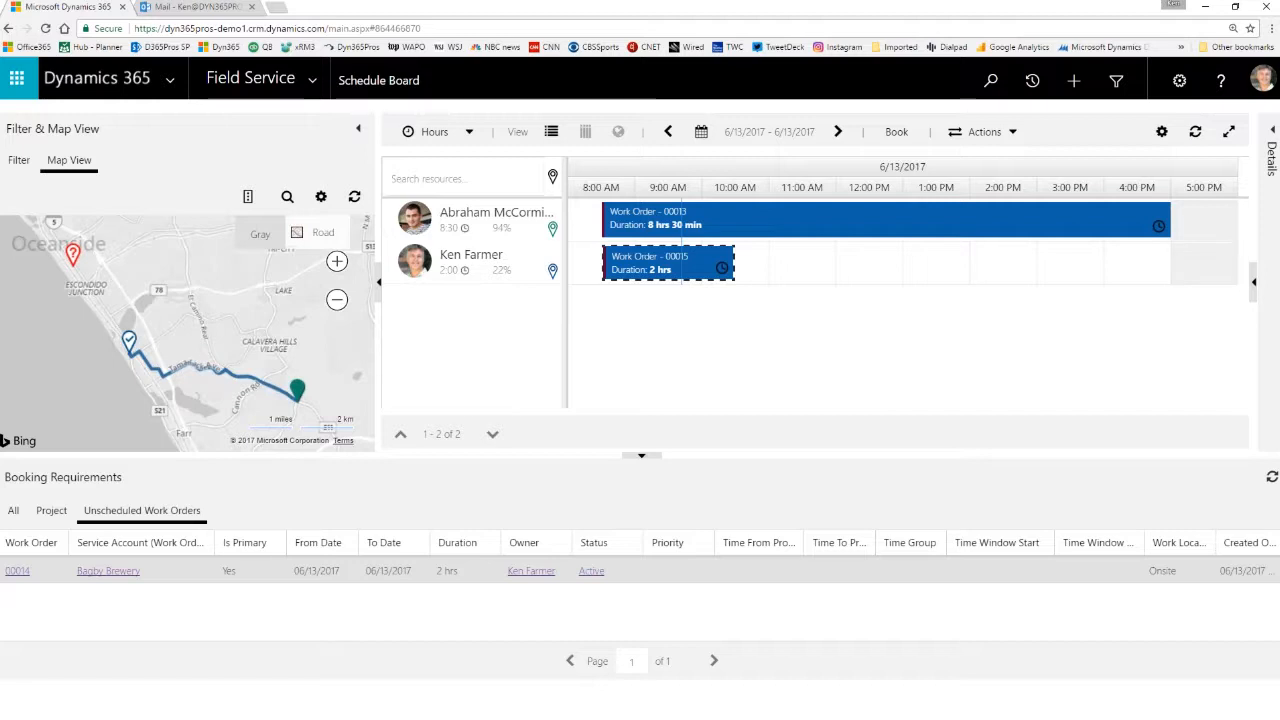
# - Book the Bagby Brewery work order for the second technician at 11:00 AM and review the booking and its map route
pyautogui.moveTo(644, 570); pyautogui.dragTo(777, 262)
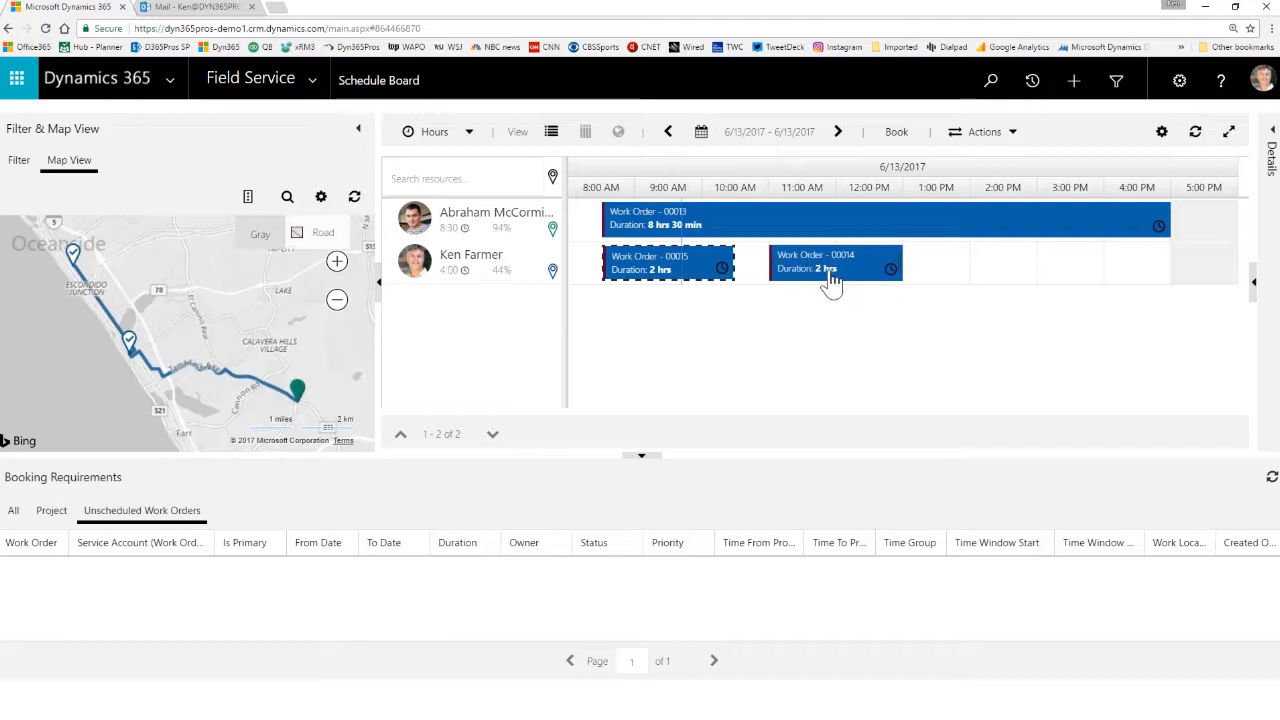
pyautogui.moveTo(825, 283)
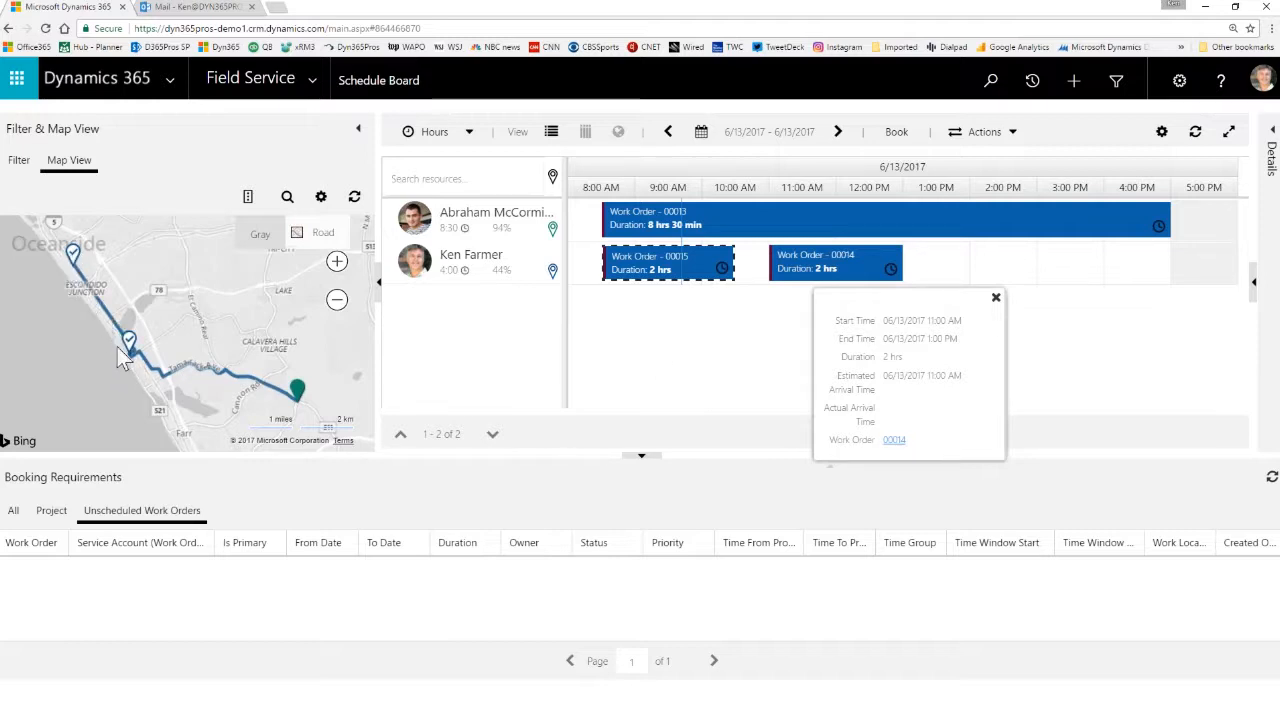
pyautogui.moveTo(73, 262)
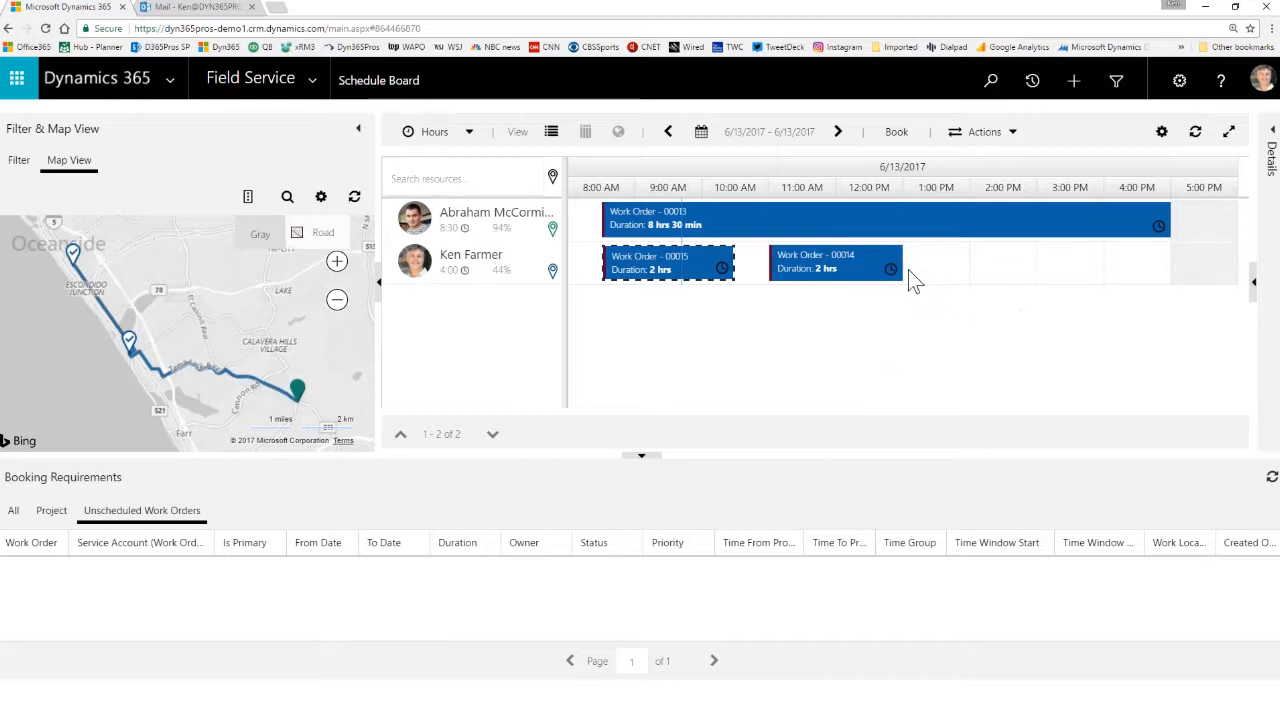
# - Extend the Bagby Brewery booking to 3 hours, ending at 2:00 PM, and check both of the technician's bookings
pyautogui.moveTo(901, 265); pyautogui.dragTo(960, 272)
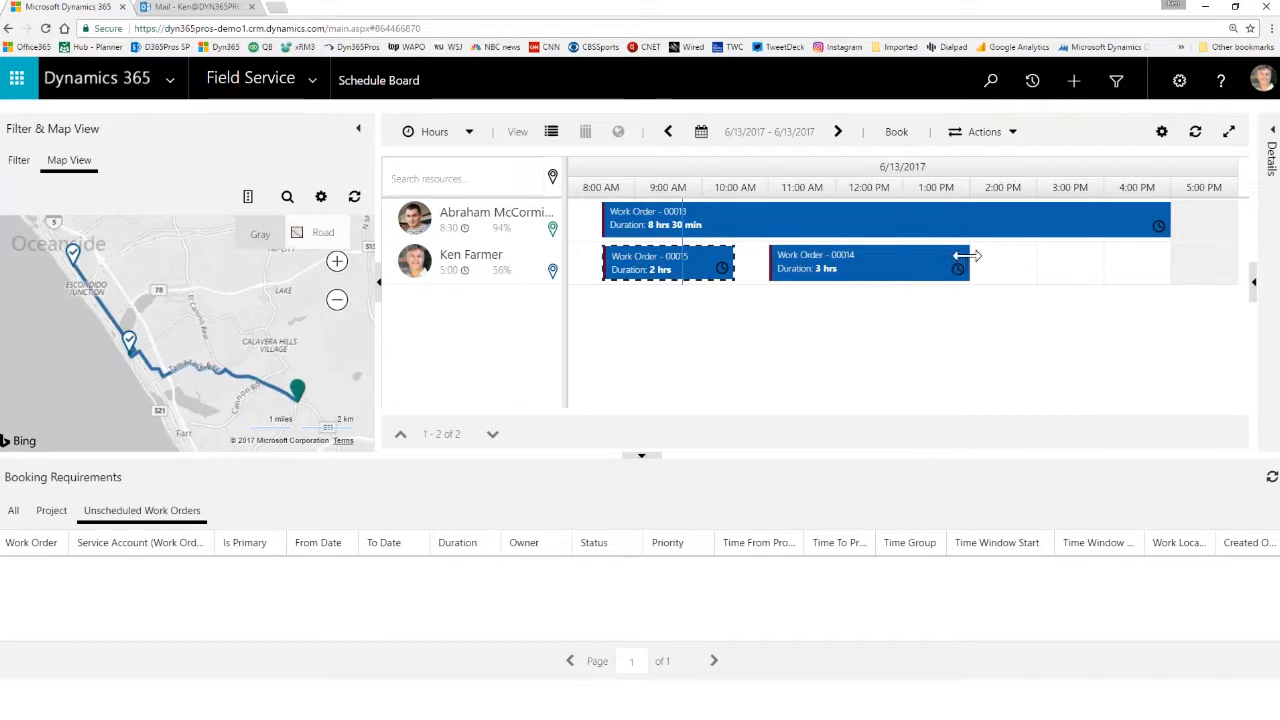
pyautogui.moveTo(958, 258)
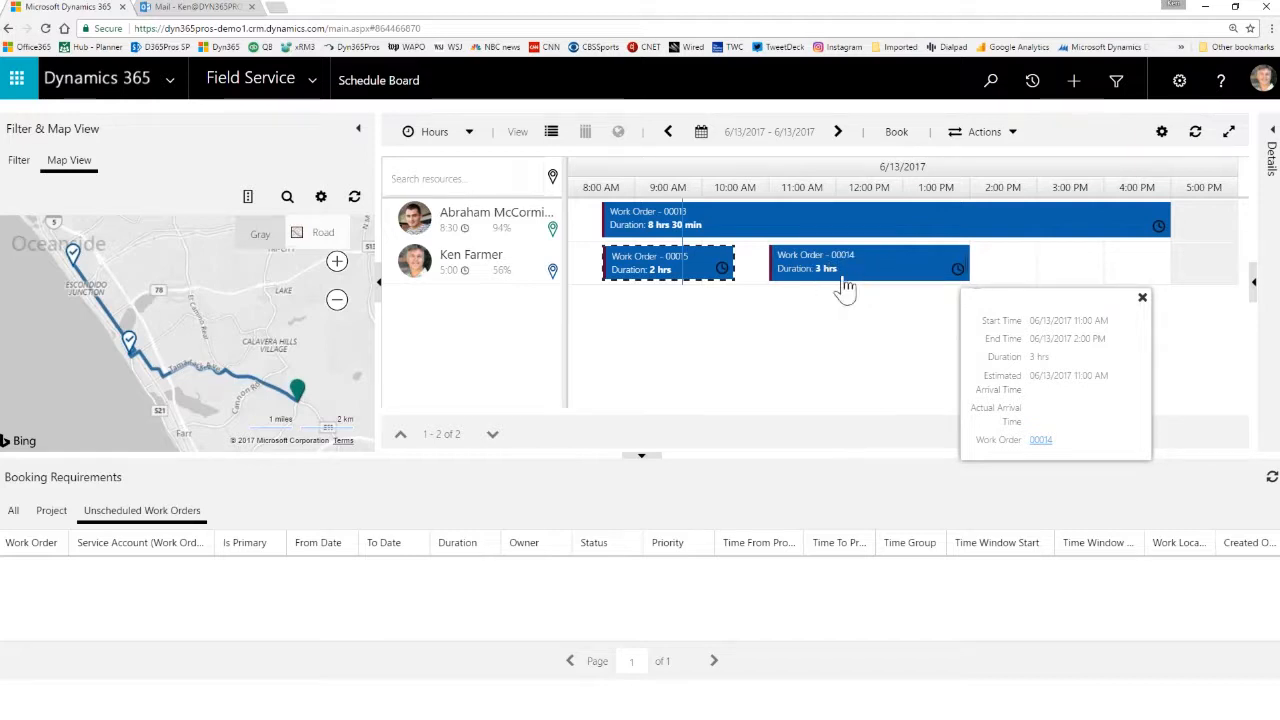
pyautogui.click(814, 272)
pyautogui.click(705, 268)
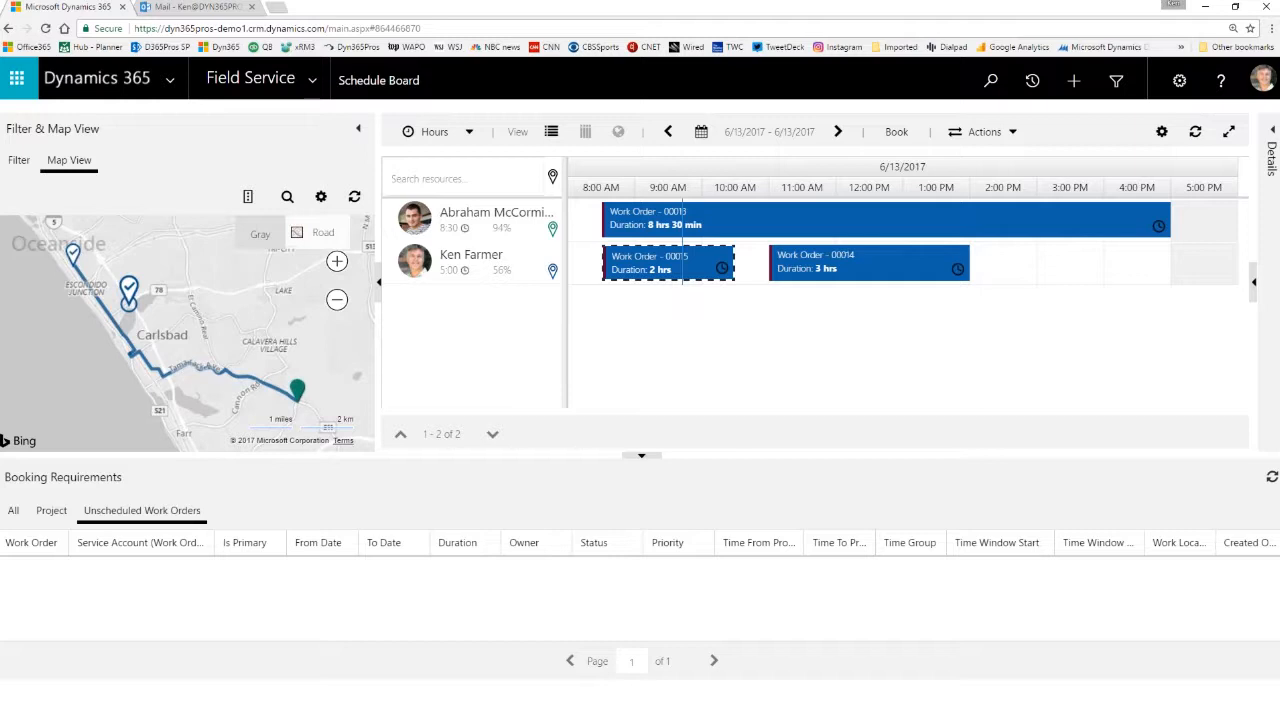
# - Open the second technician's bookable resource record from the profile card and reposition its window over the board
pyautogui.click(468, 266)
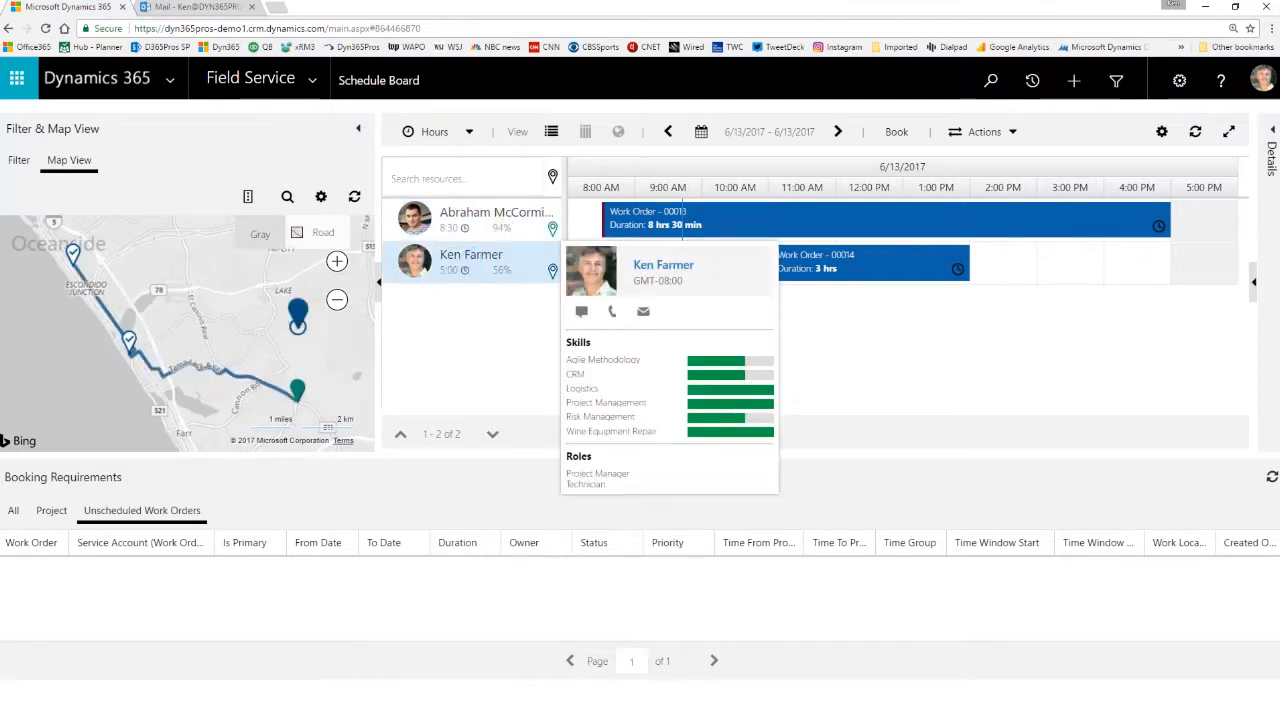
pyautogui.click(663, 265)
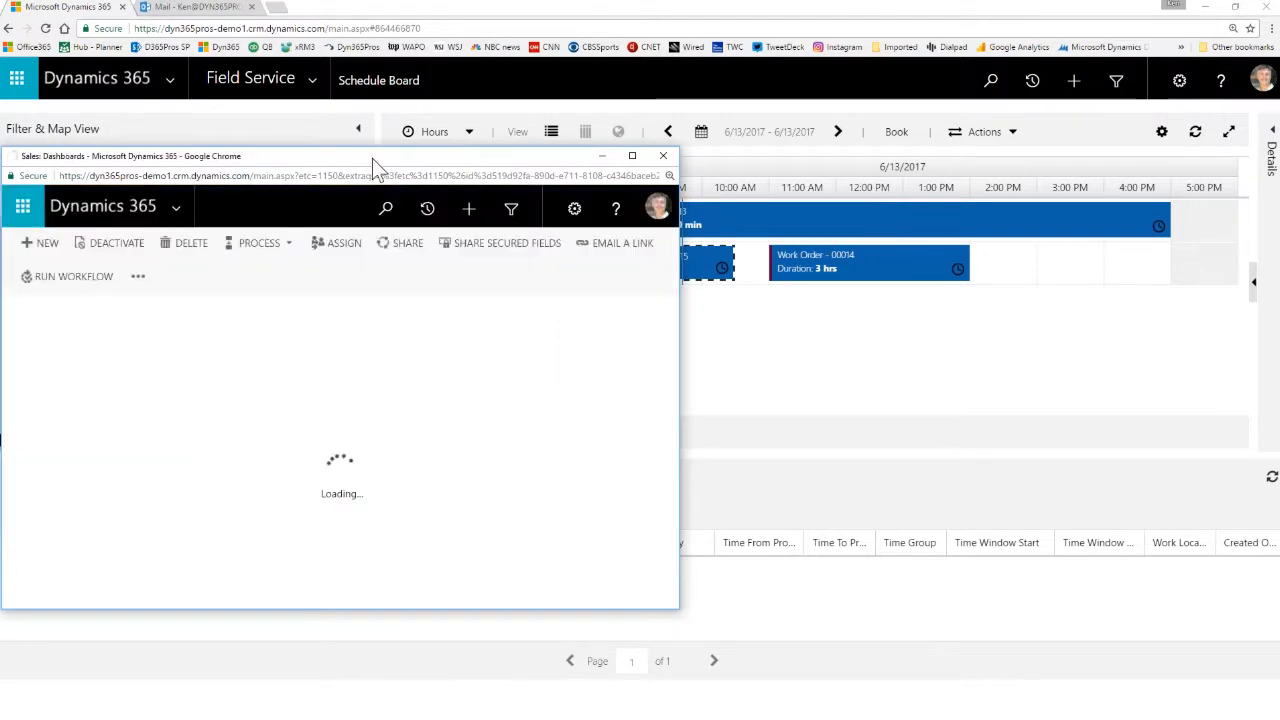
pyautogui.moveTo(372, 158); pyautogui.dragTo(507, 109)
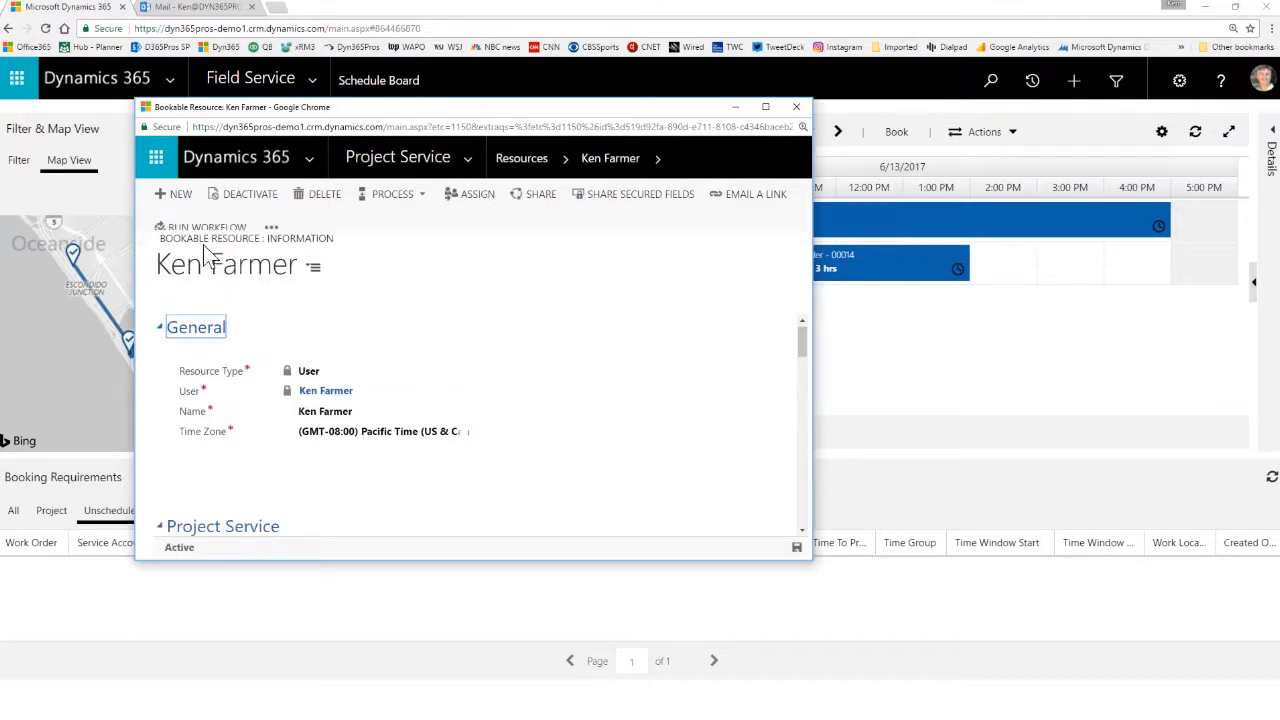
# - Enlarge the bookable resource record and review its skills, roles, target utilization, and start and end locations
pyautogui.moveTo(815, 566); pyautogui.dragTo(985, 668)
pyautogui.scroll(-1, 672, 430)
pyautogui.scroll(-2, 640, 420)
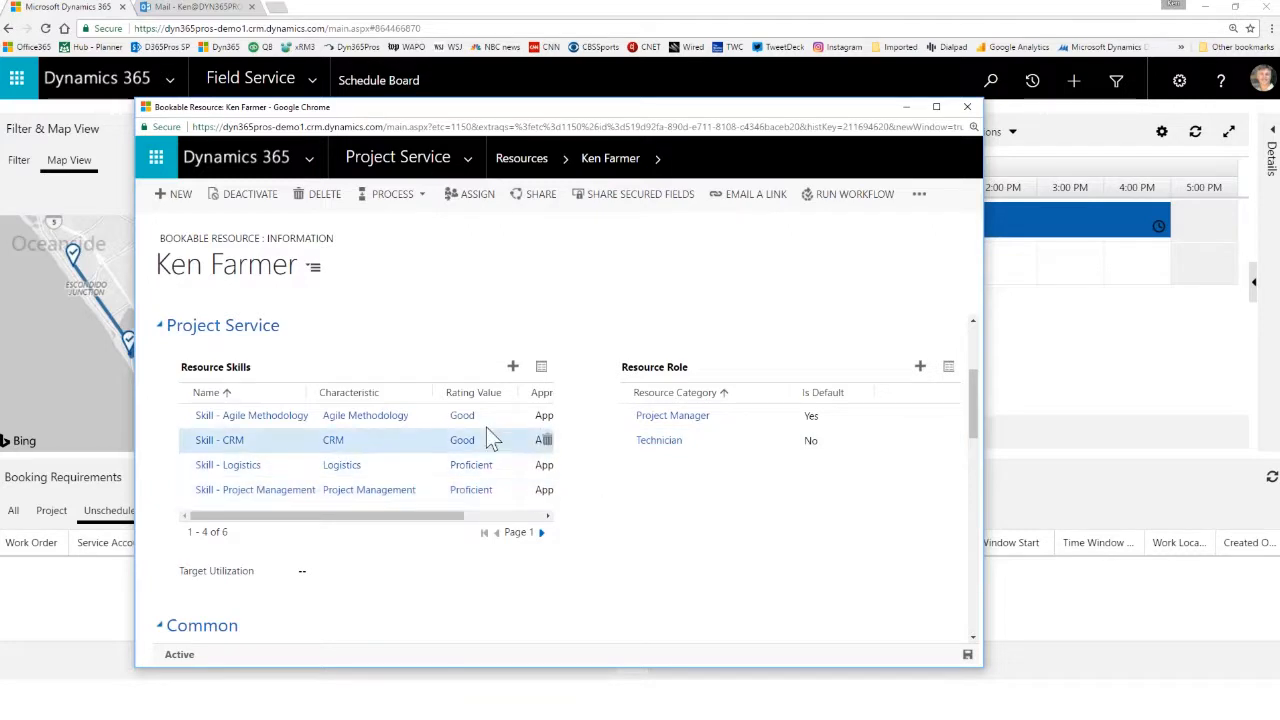
pyautogui.moveTo(462, 515)
pyautogui.mouseDown()
pyautogui.moveTo(497, 532)
pyautogui.moveTo(533, 525)
pyautogui.moveTo(463, 521)
pyautogui.mouseUp()
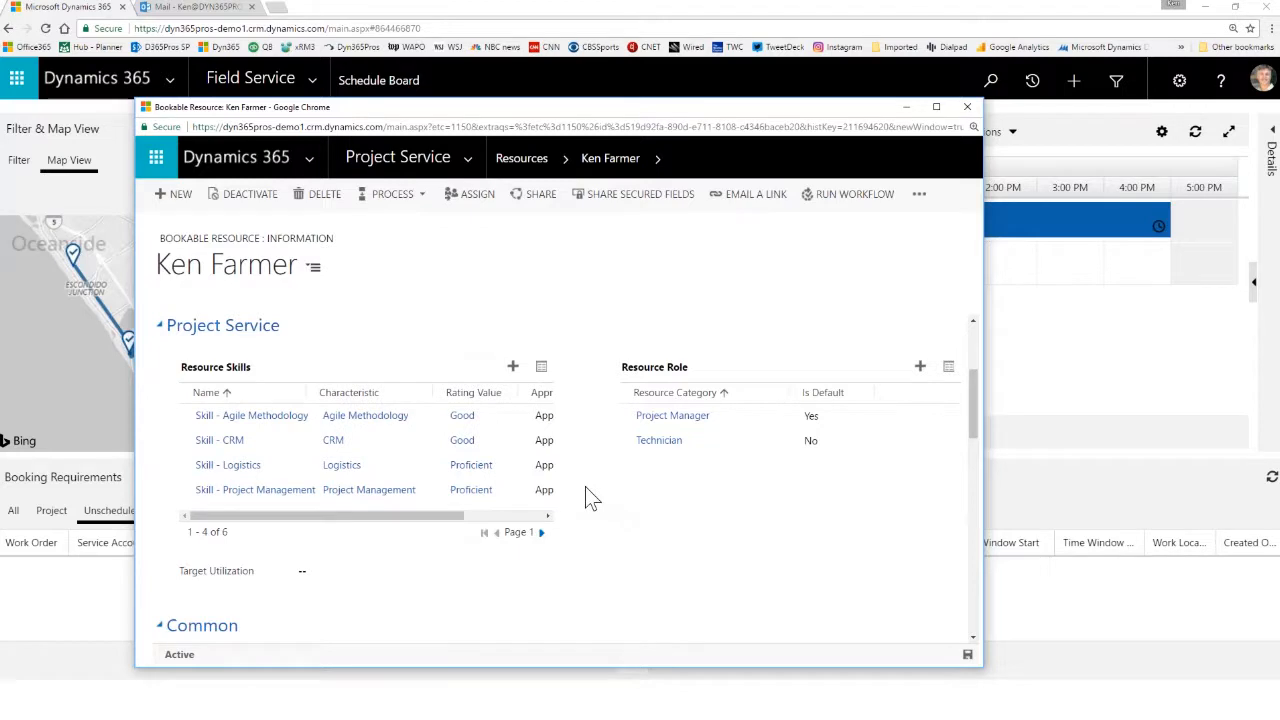
pyautogui.scroll(-1, 592, 500)
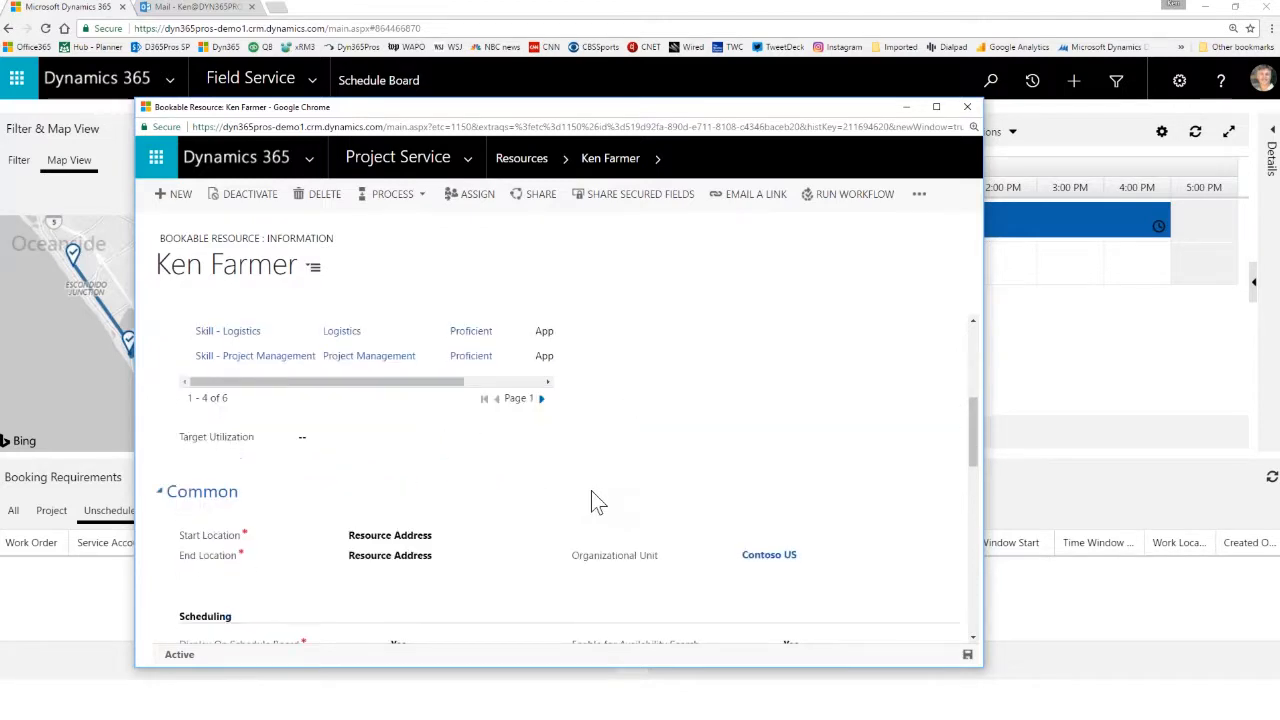
pyautogui.click(396, 538)
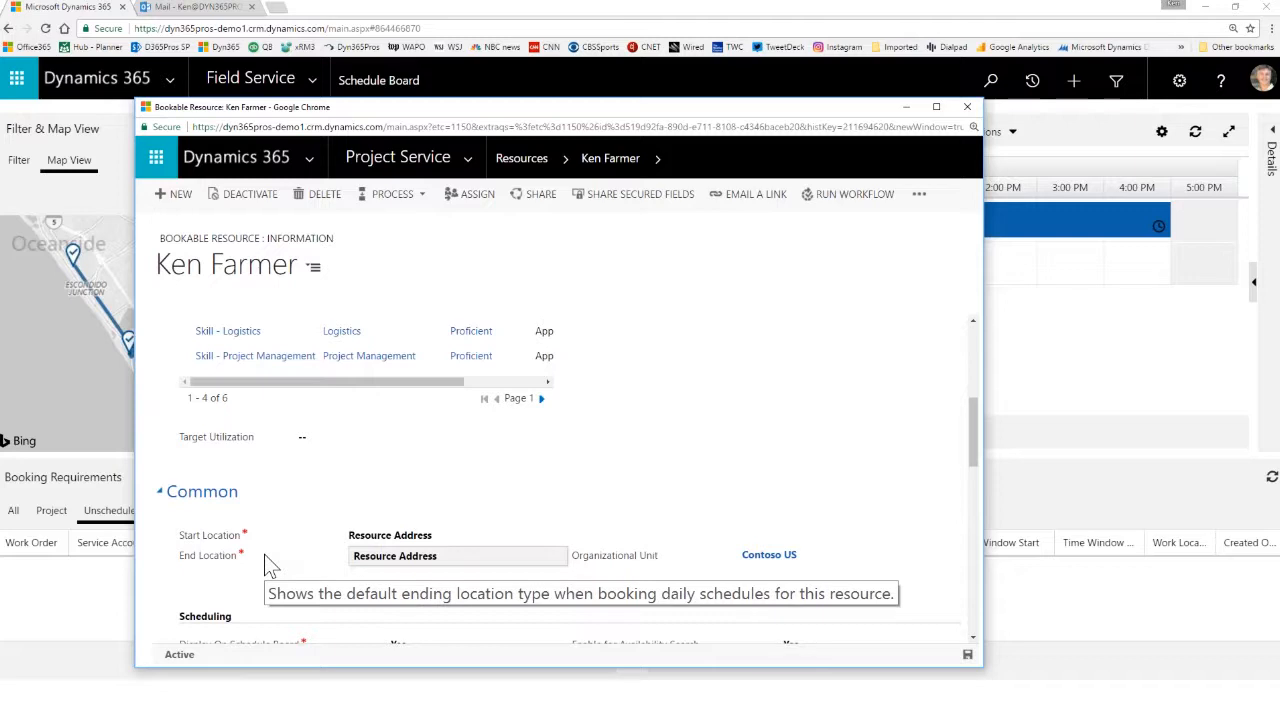
pyautogui.click(313, 437)
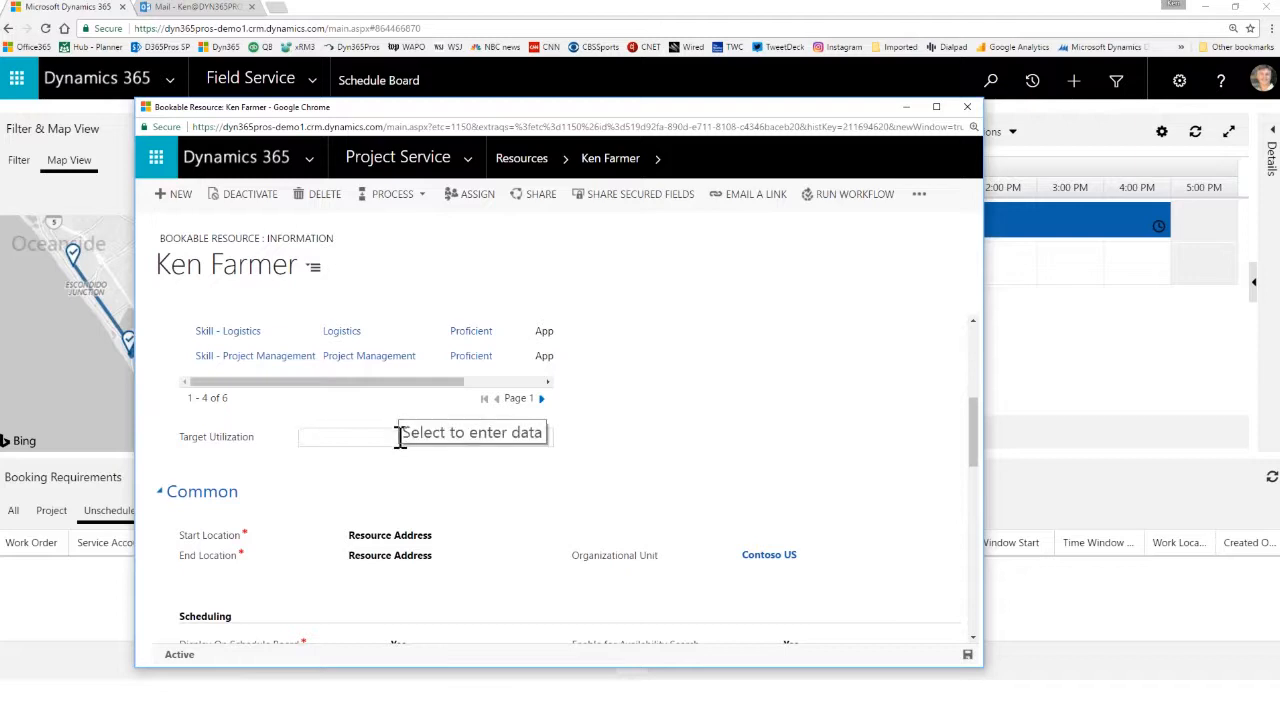
# - Review the resource's scheduling options, Field Service settings, characteristics and category associations
pyautogui.scroll(-3, 554, 500)
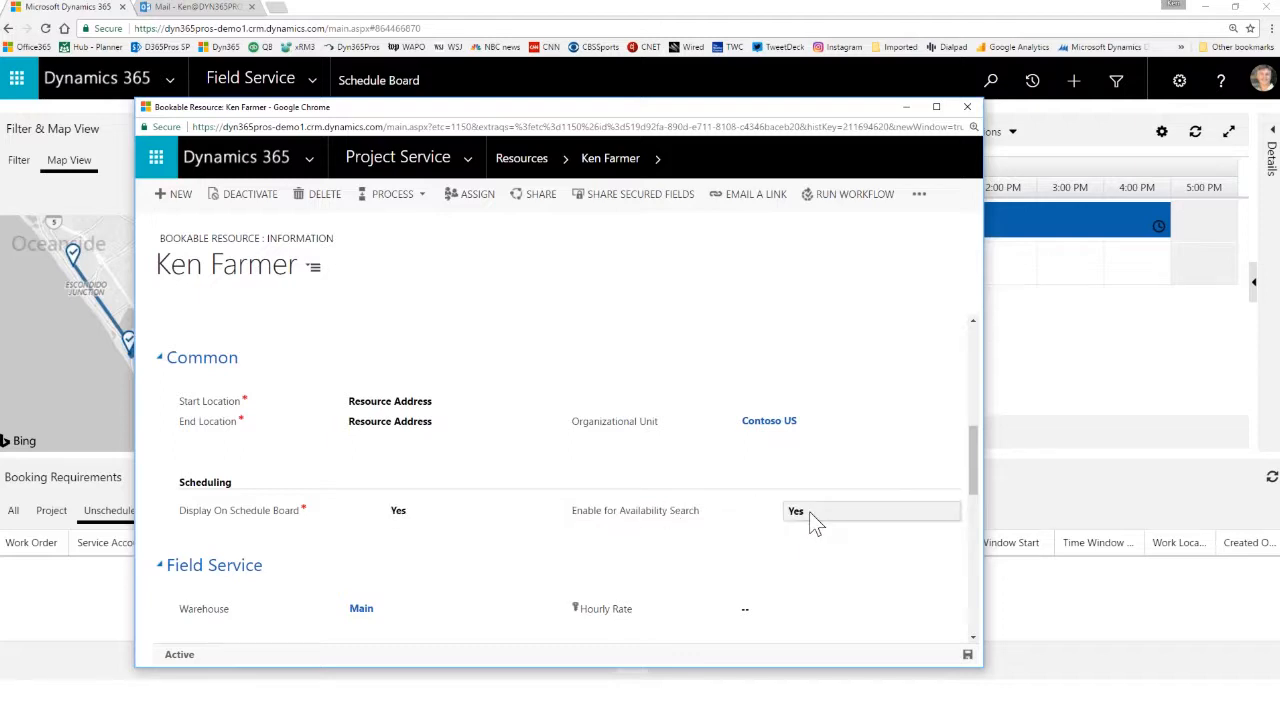
pyautogui.scroll(-4, 549, 571)
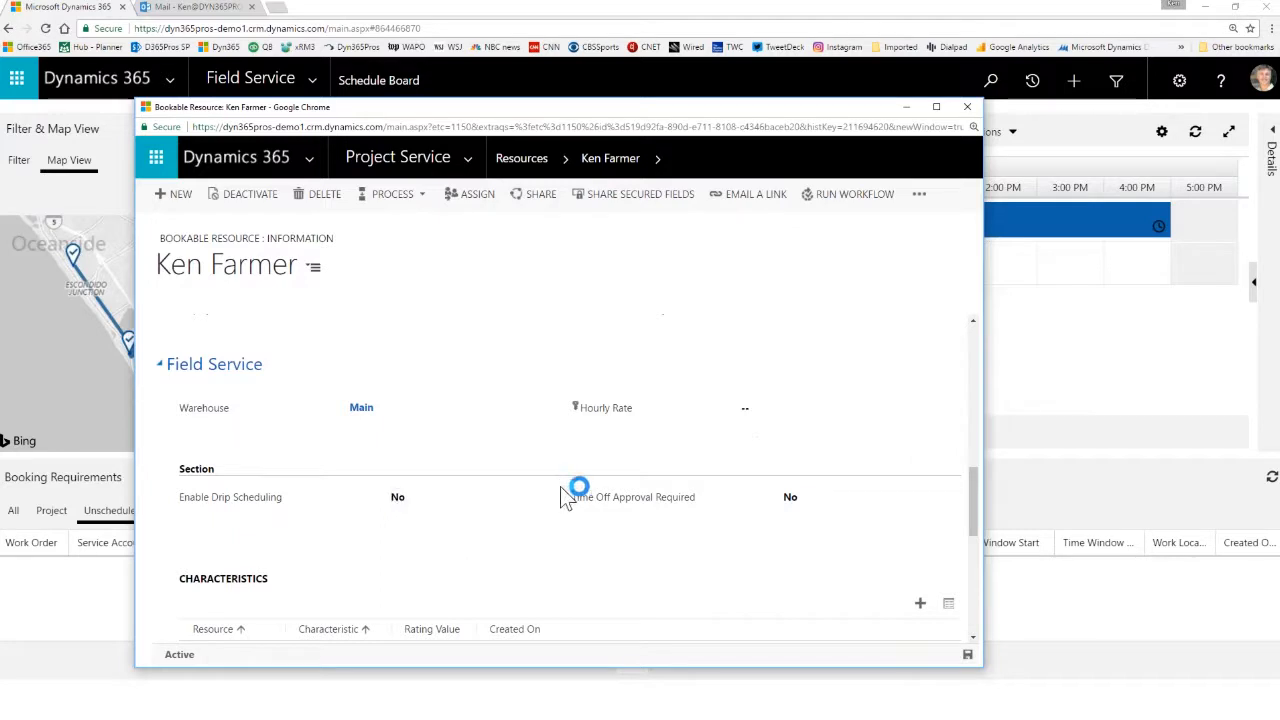
pyautogui.scroll(-3, 568, 508)
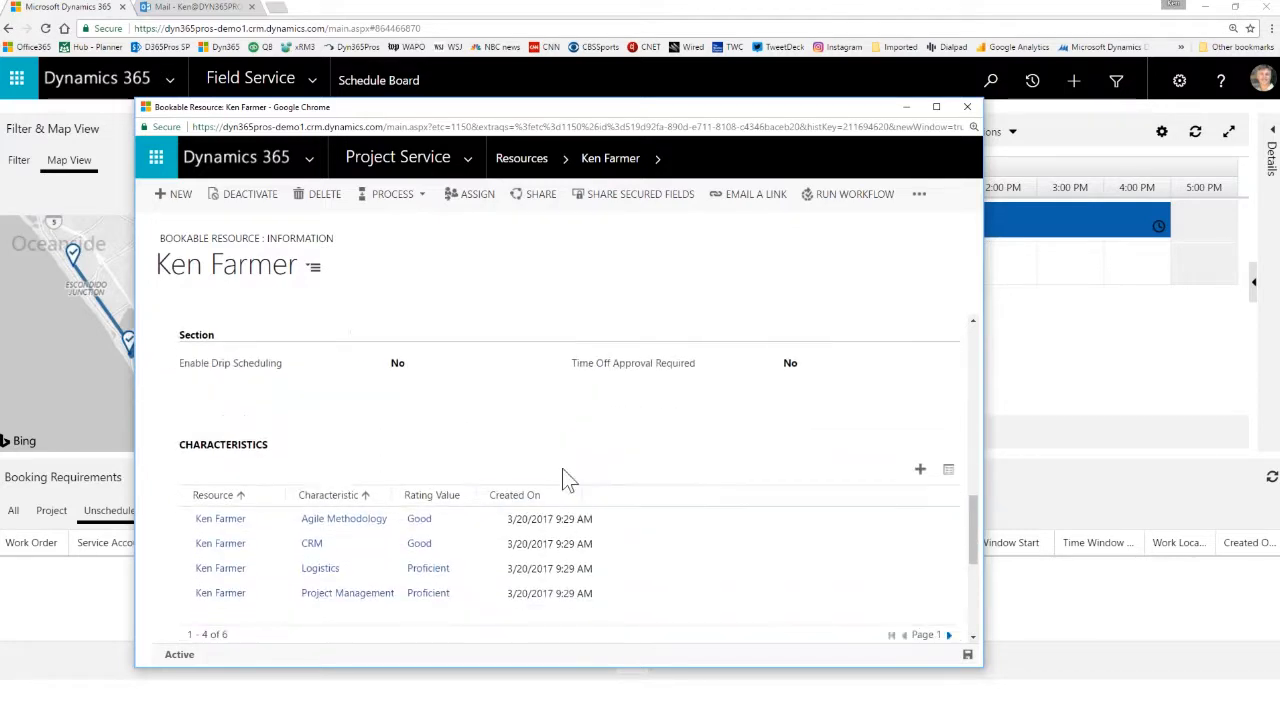
pyautogui.scroll(-5, 155, 483)
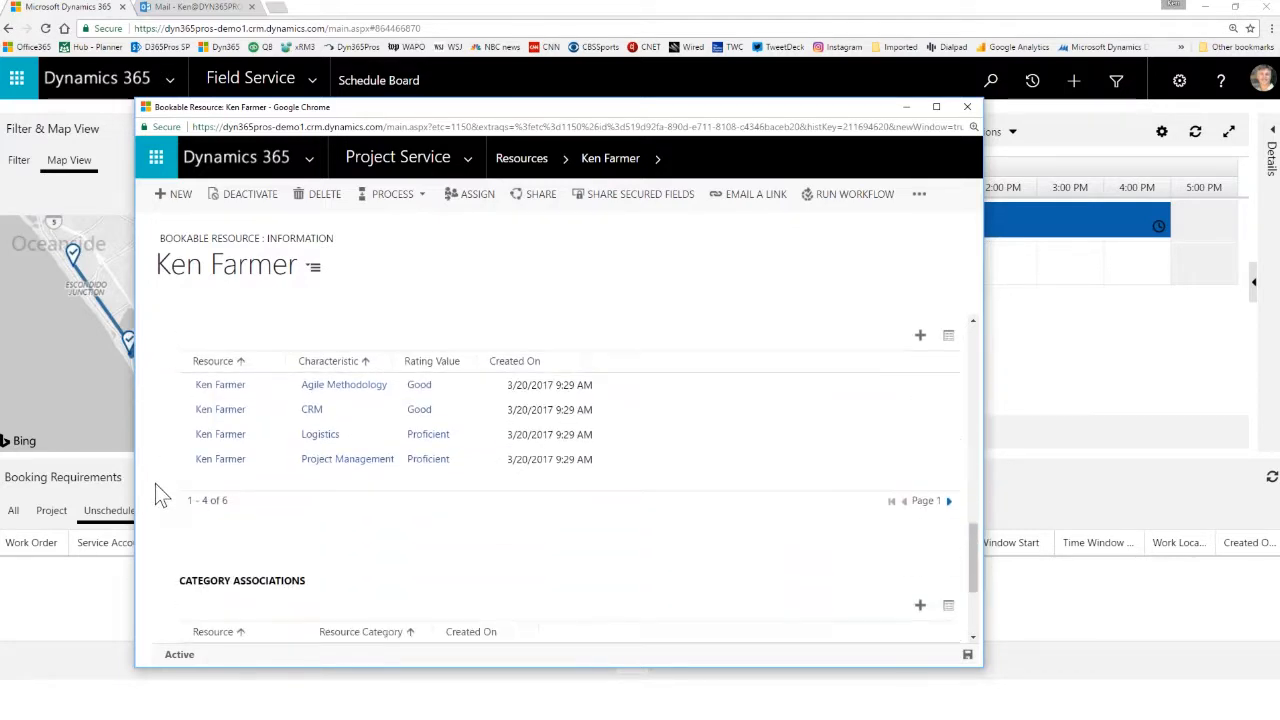
pyautogui.scroll(-2, 155, 483)
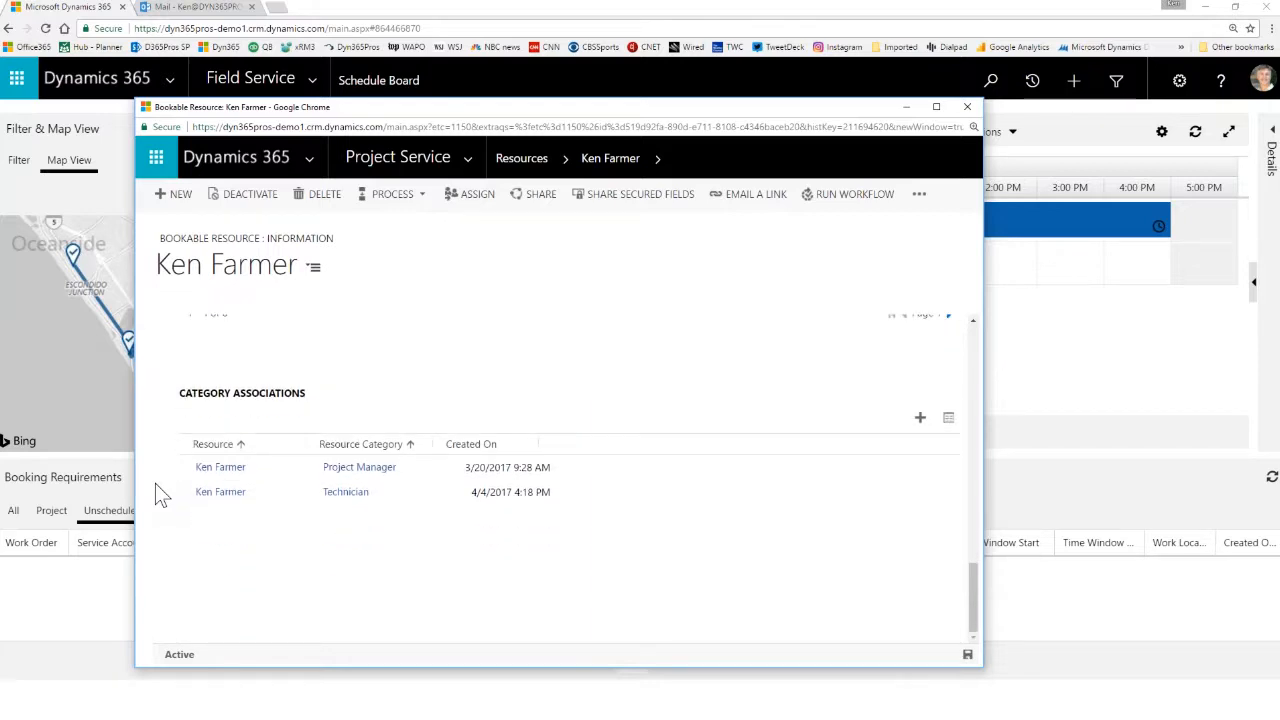
# - Go over the resource record again from General through Project Service, Common and Field Service, ending back at General
pyautogui.scroll(10, 155, 483)
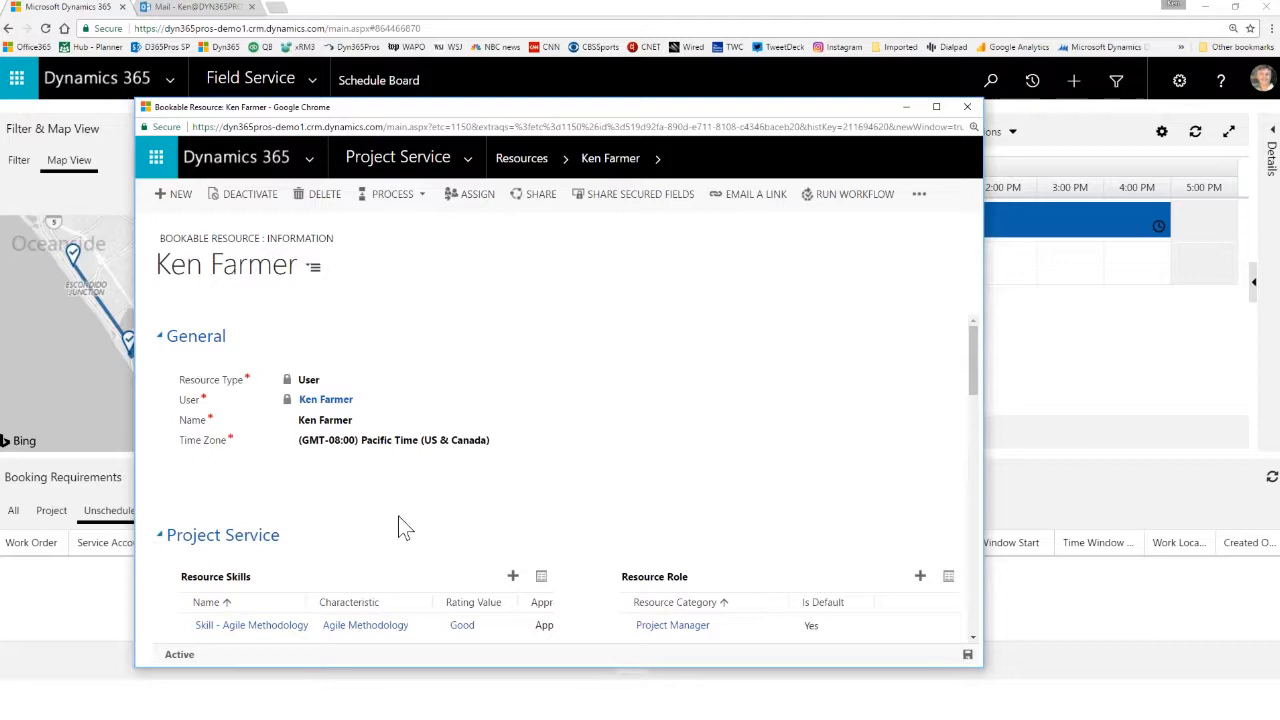
pyautogui.scroll(-3, 400, 526)
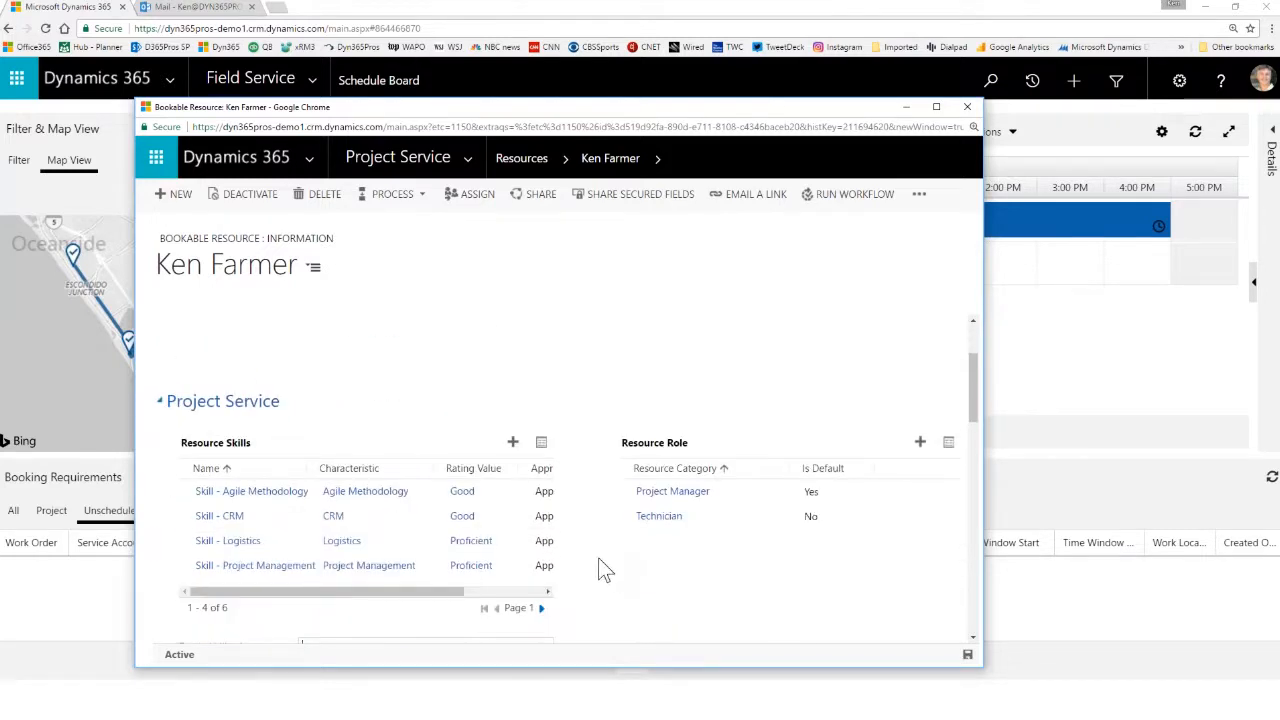
pyautogui.scroll(-6, 600, 570)
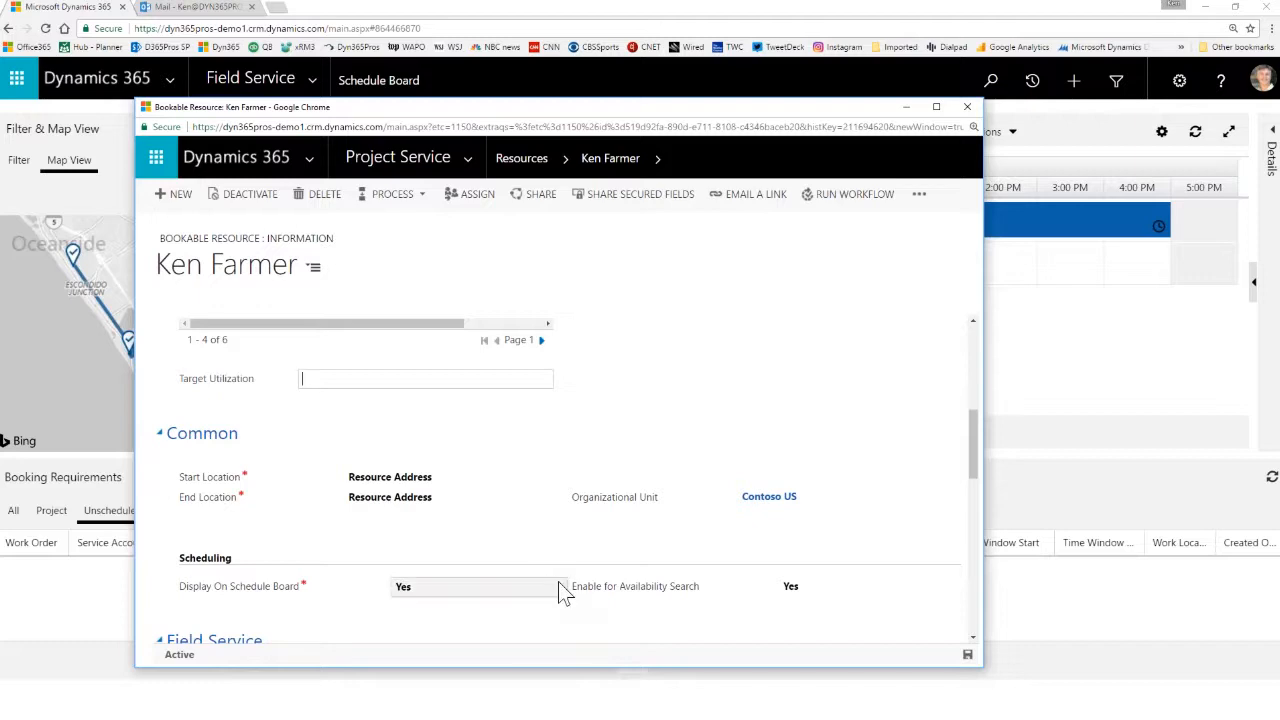
pyautogui.scroll(-3, 563, 590)
pyautogui.scroll(-1, 565, 598)
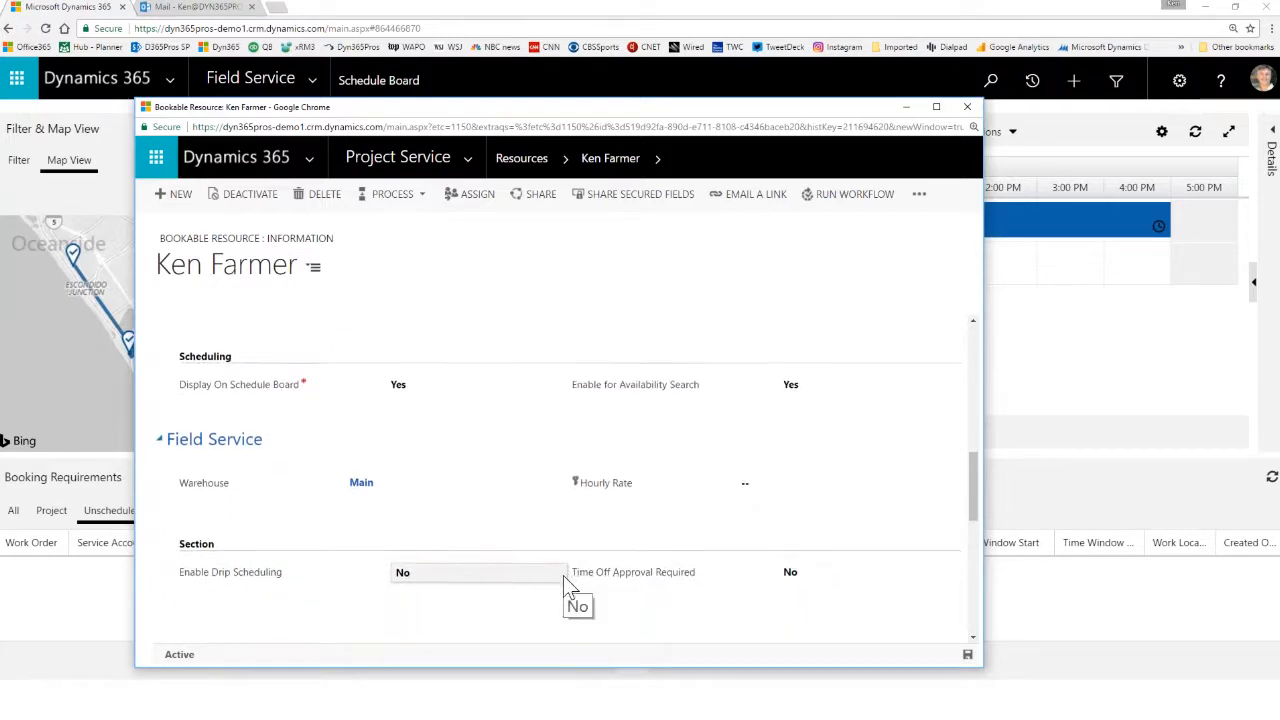
pyautogui.scroll(-2, 563, 576)
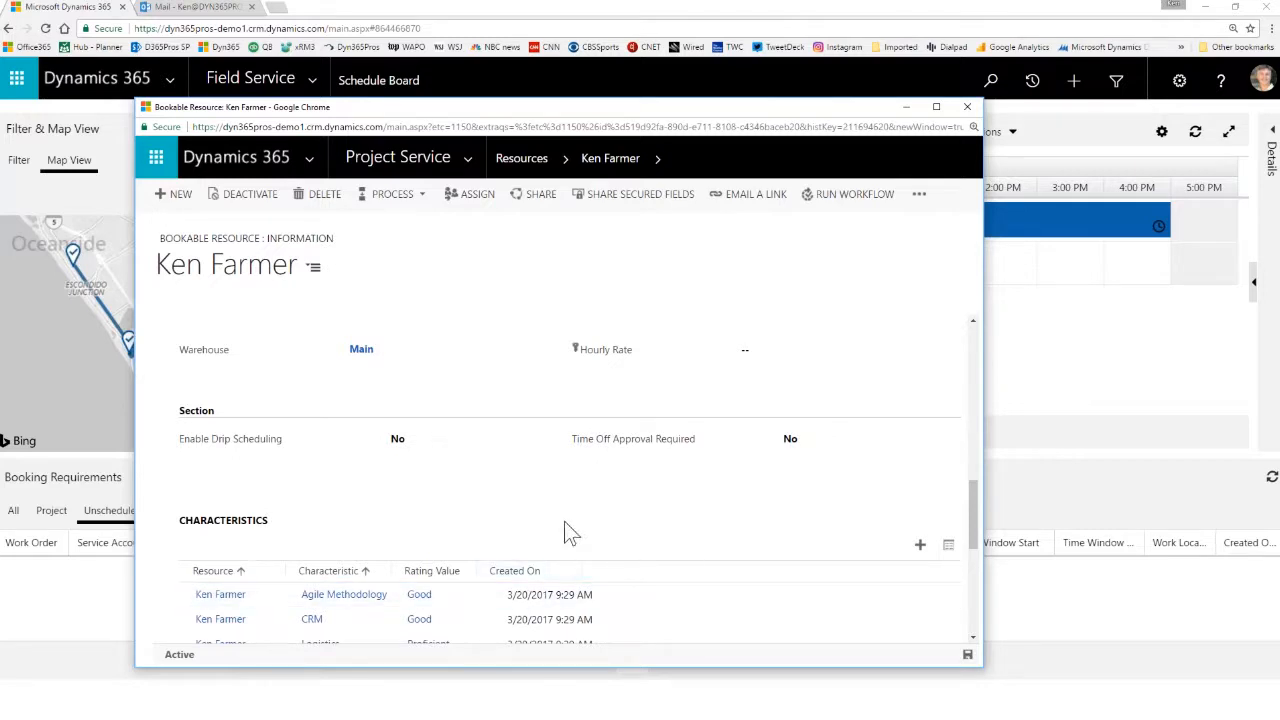
pyautogui.scroll(8, 572, 538)
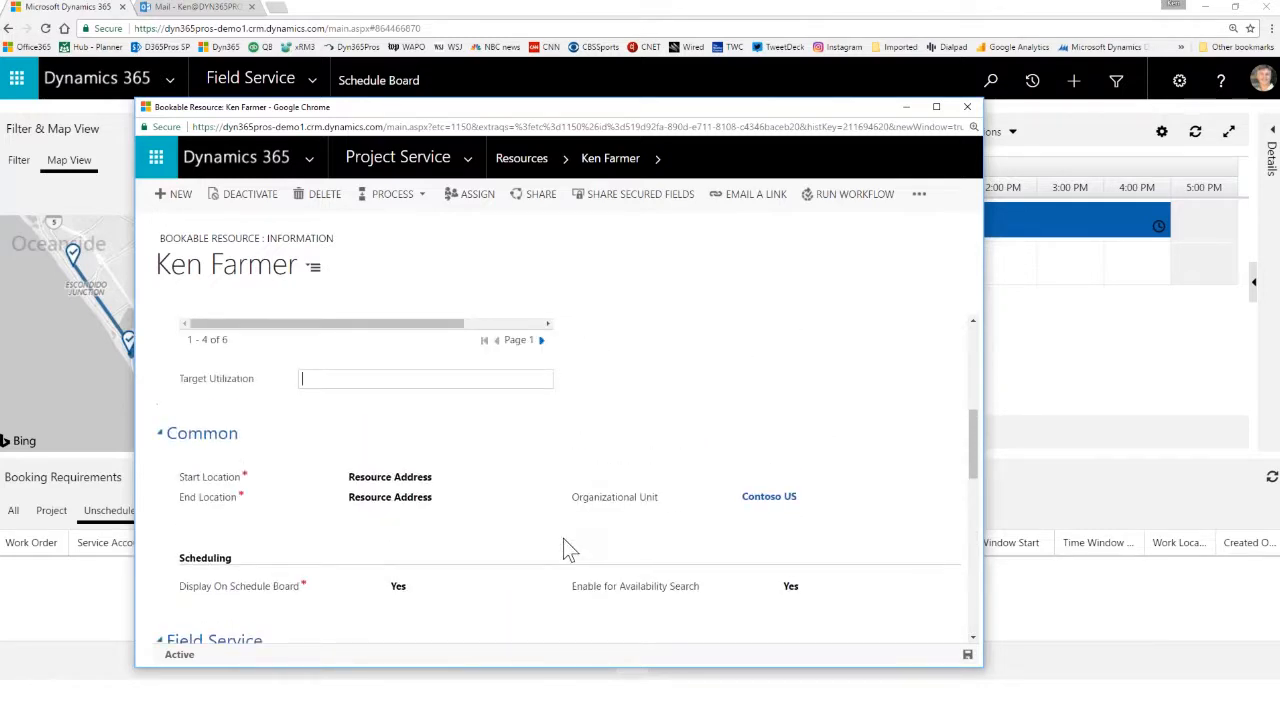
pyautogui.scroll(5, 584, 557)
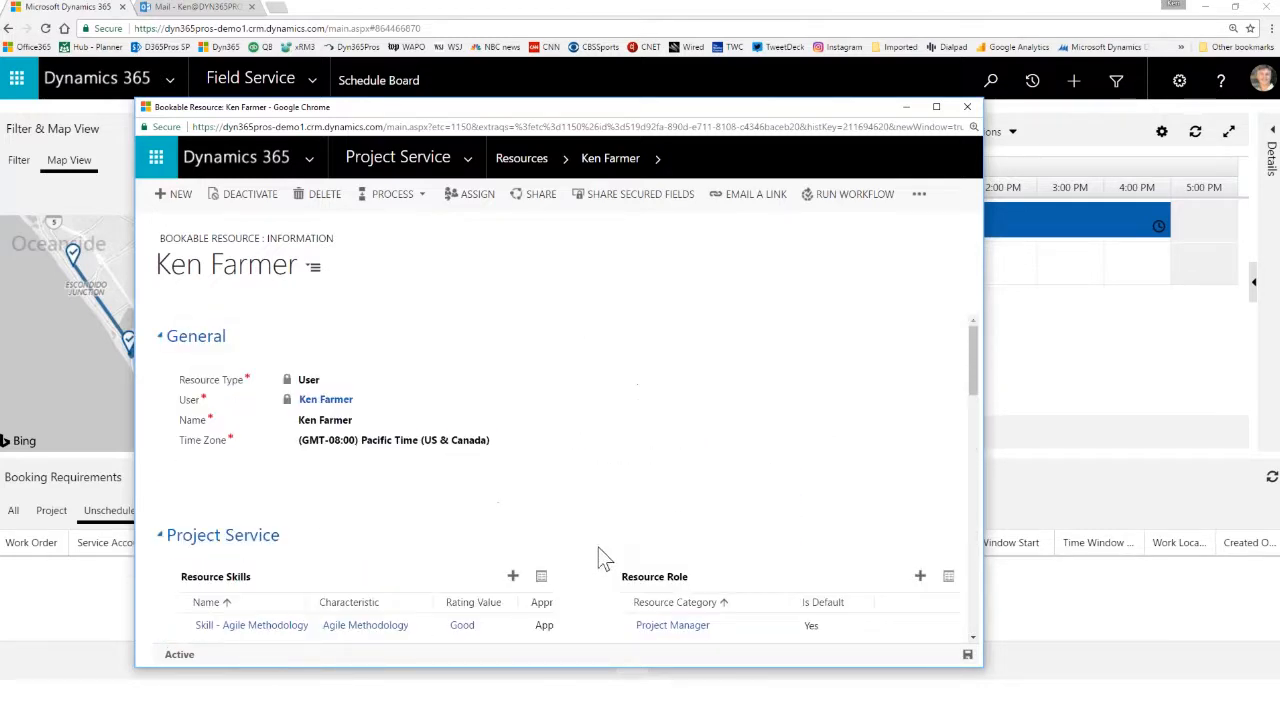
# - Close the resource record and check the booking details of work order 00015 on the Schedule Board
pyautogui.click(962, 107)
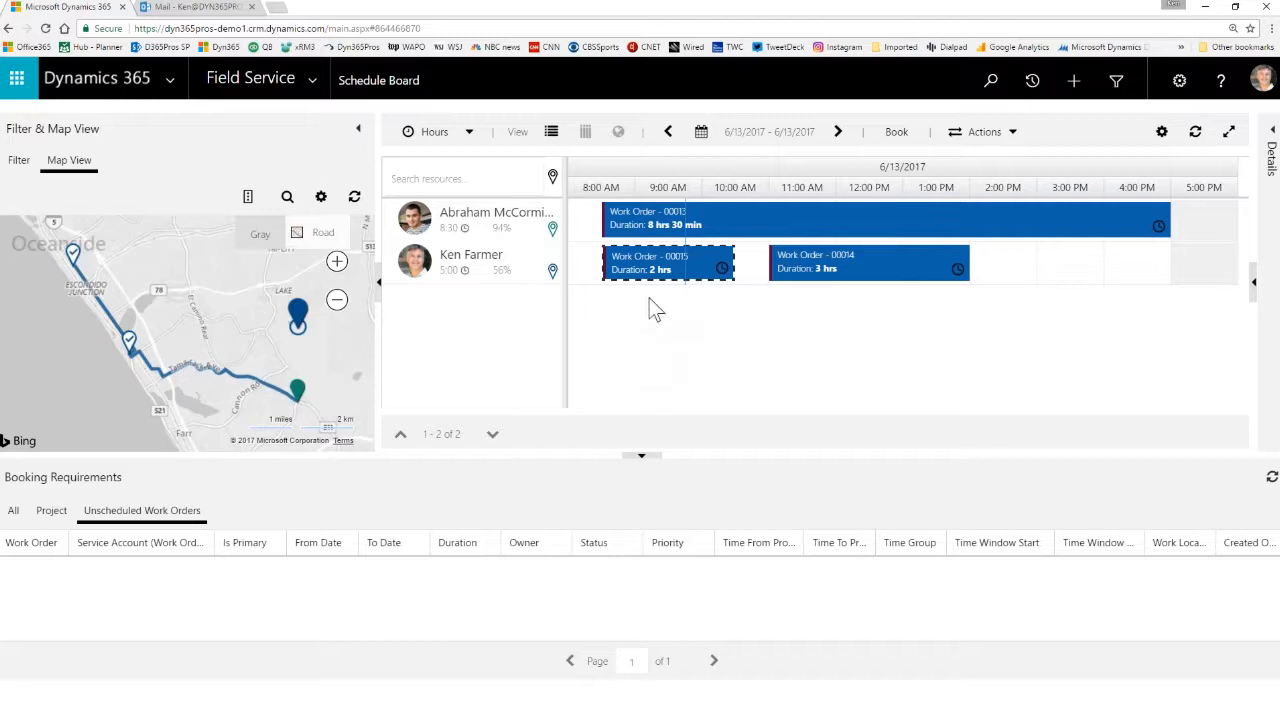
pyautogui.moveTo(658, 272)
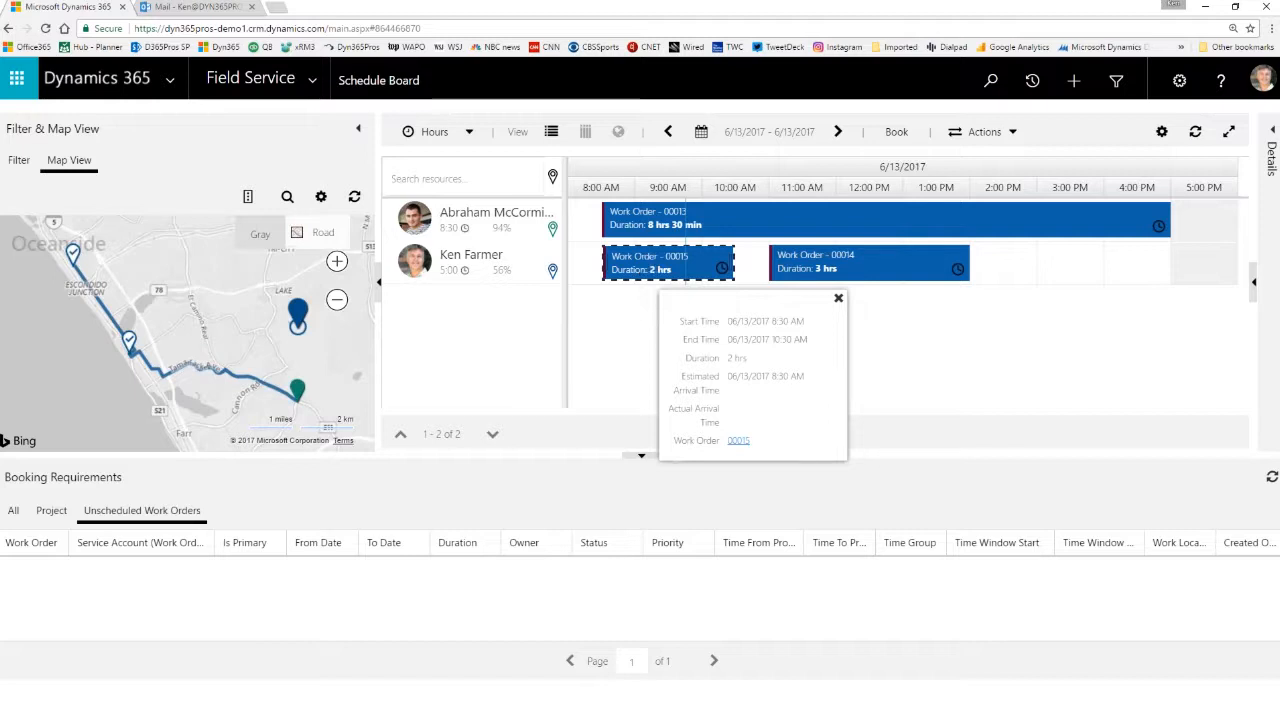
pyautogui.click(632, 330)
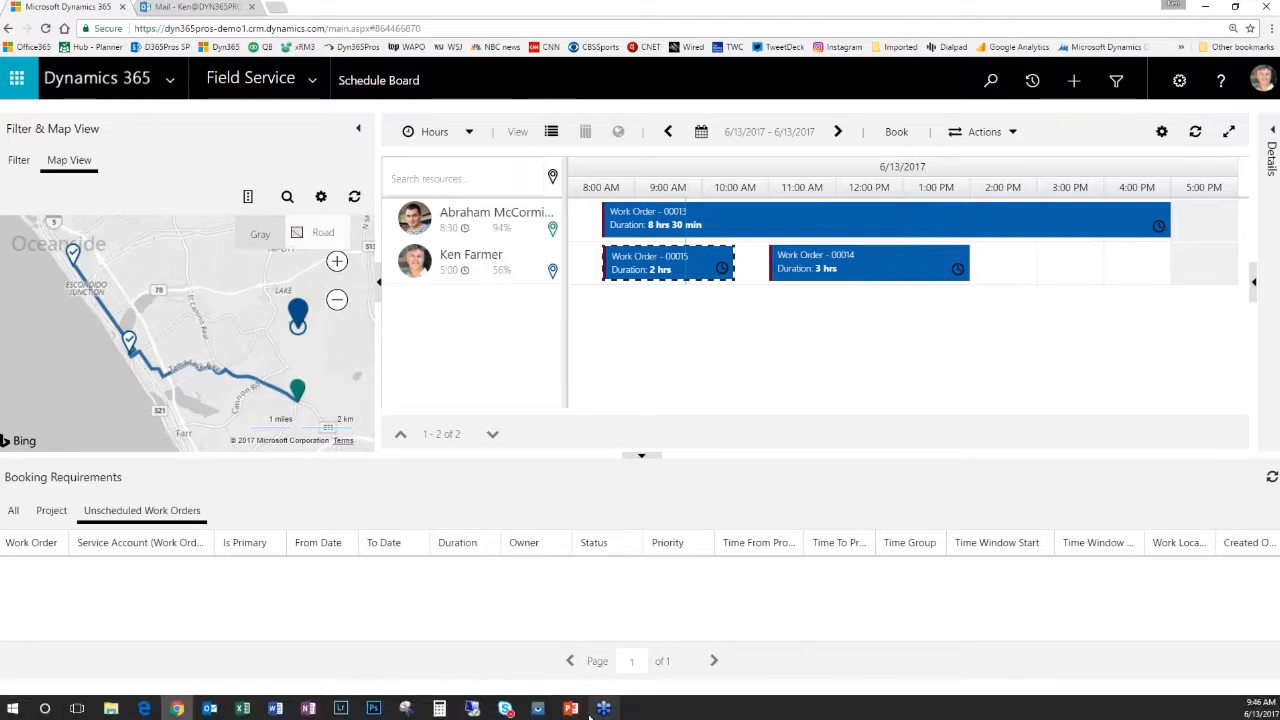
# - Switch to the Field Service mobile app on the mirrored phone and view the bookings by day, week, month and agenda
pyautogui.click(537, 708)
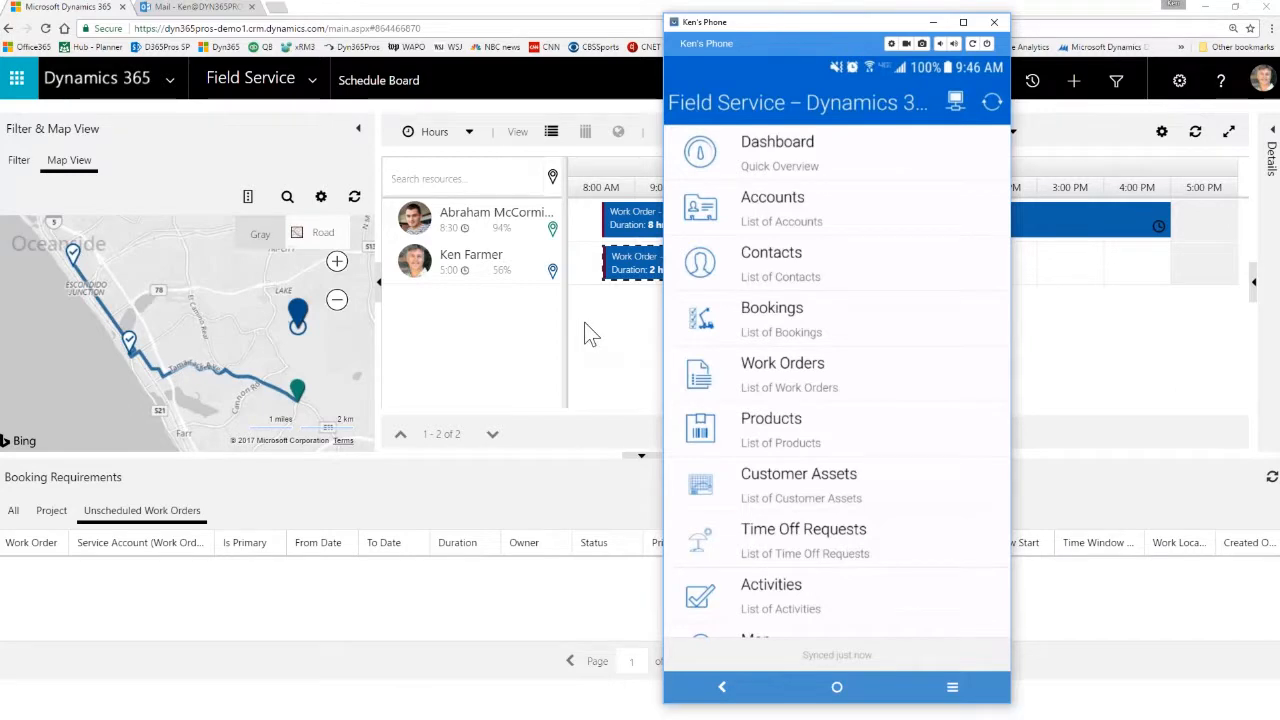
pyautogui.moveTo(802, 22); pyautogui.dragTo(553, 16)
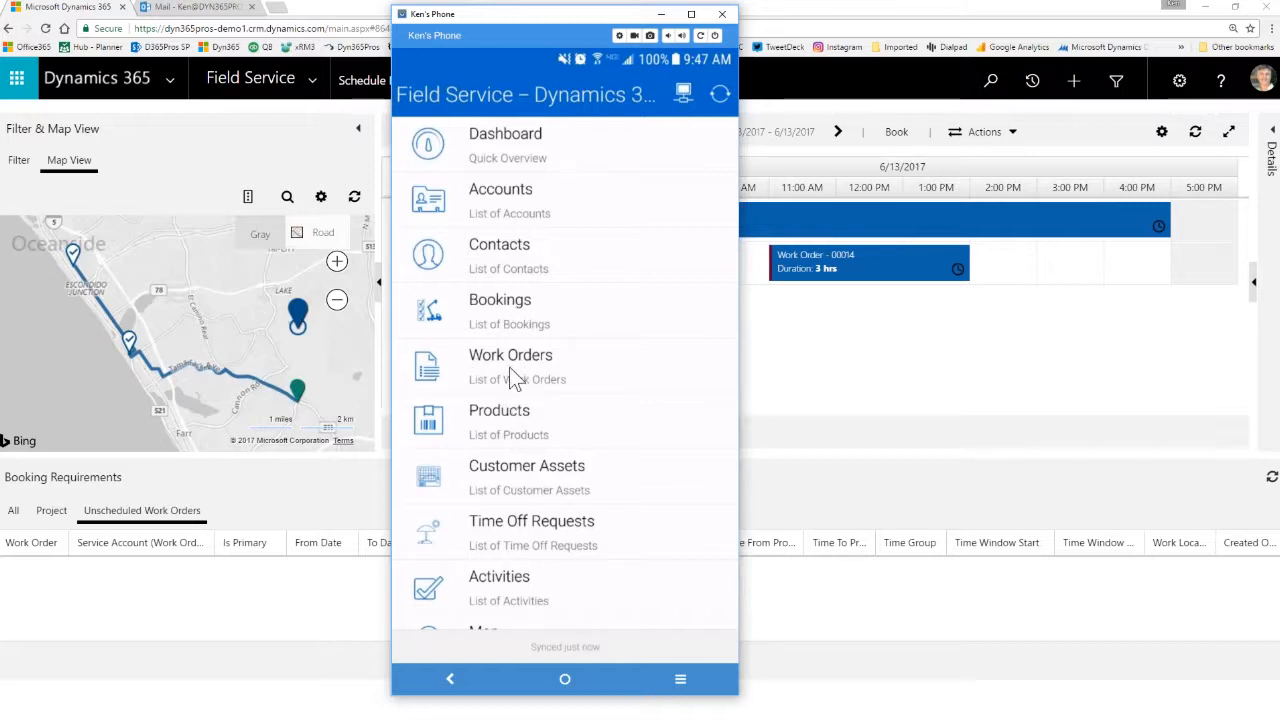
pyautogui.click(495, 310)
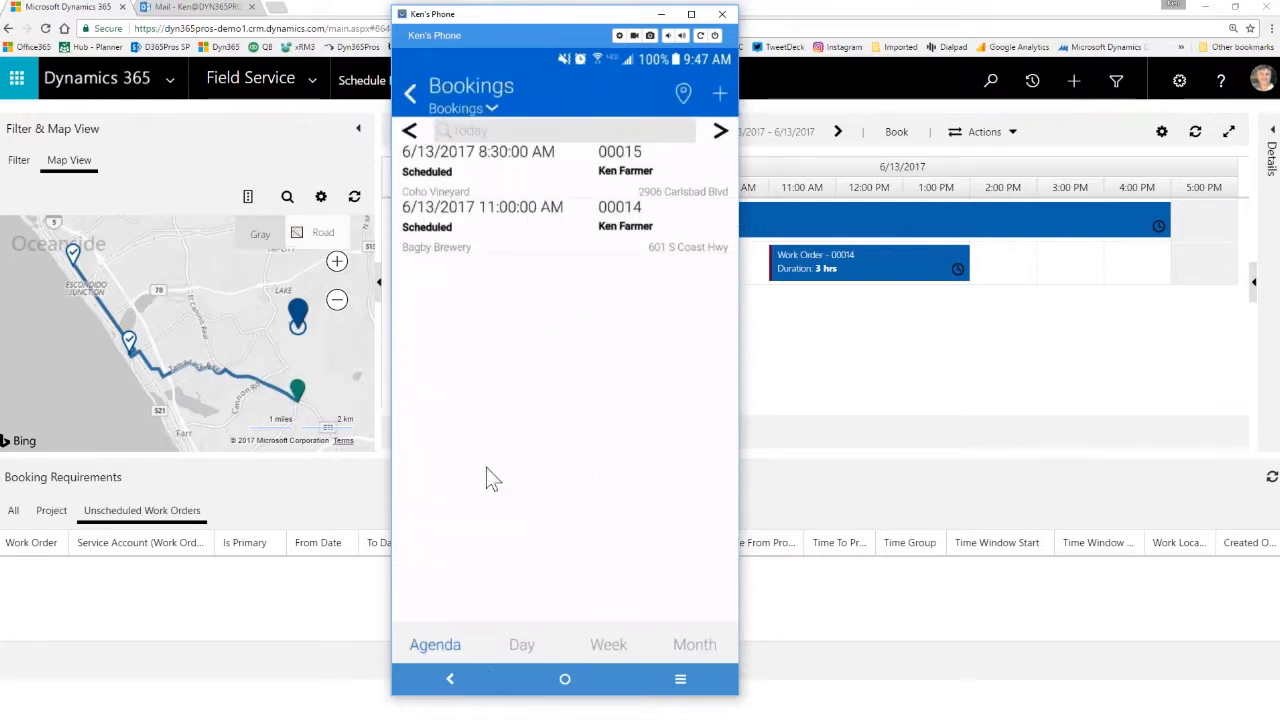
pyautogui.click(521, 645)
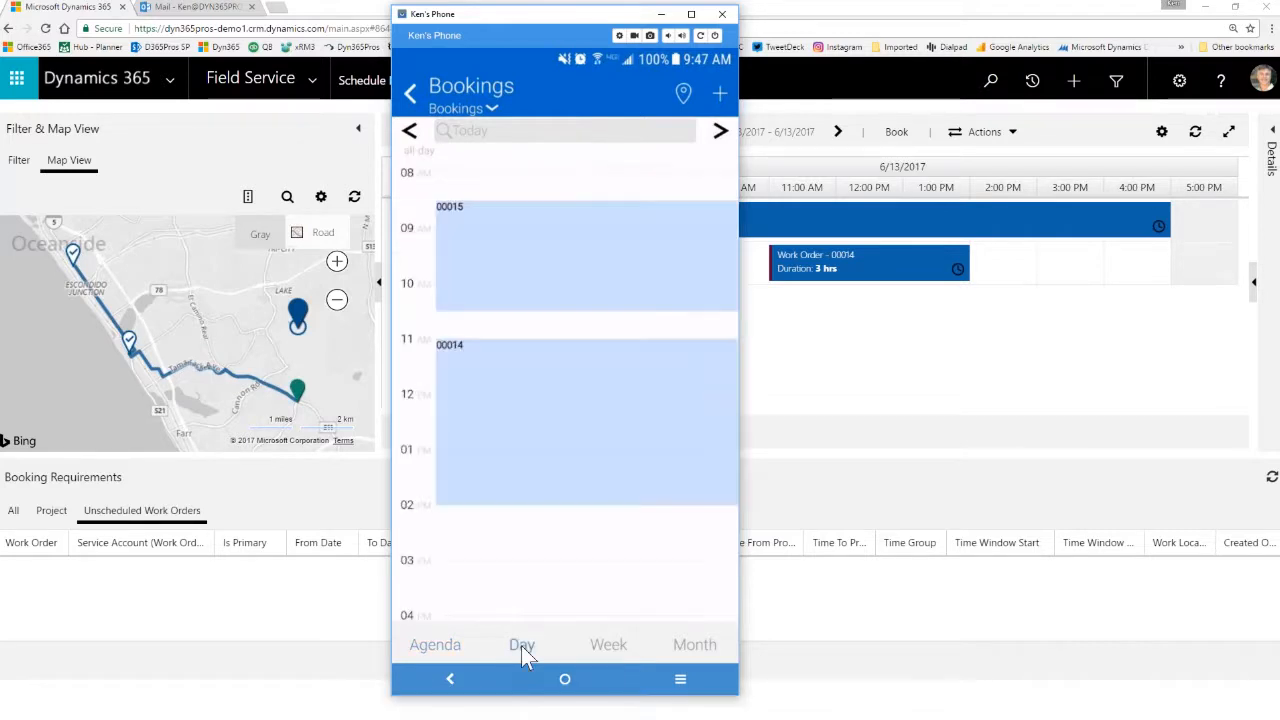
pyautogui.click(608, 645)
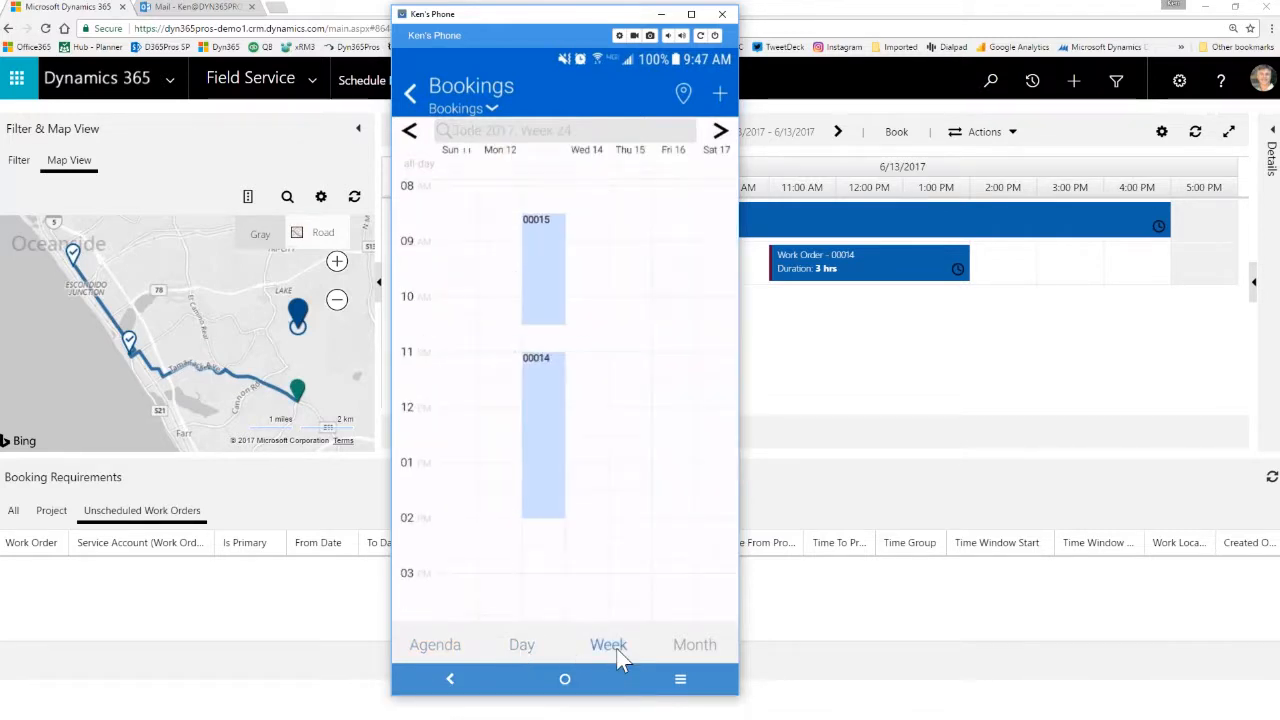
pyautogui.click(694, 645)
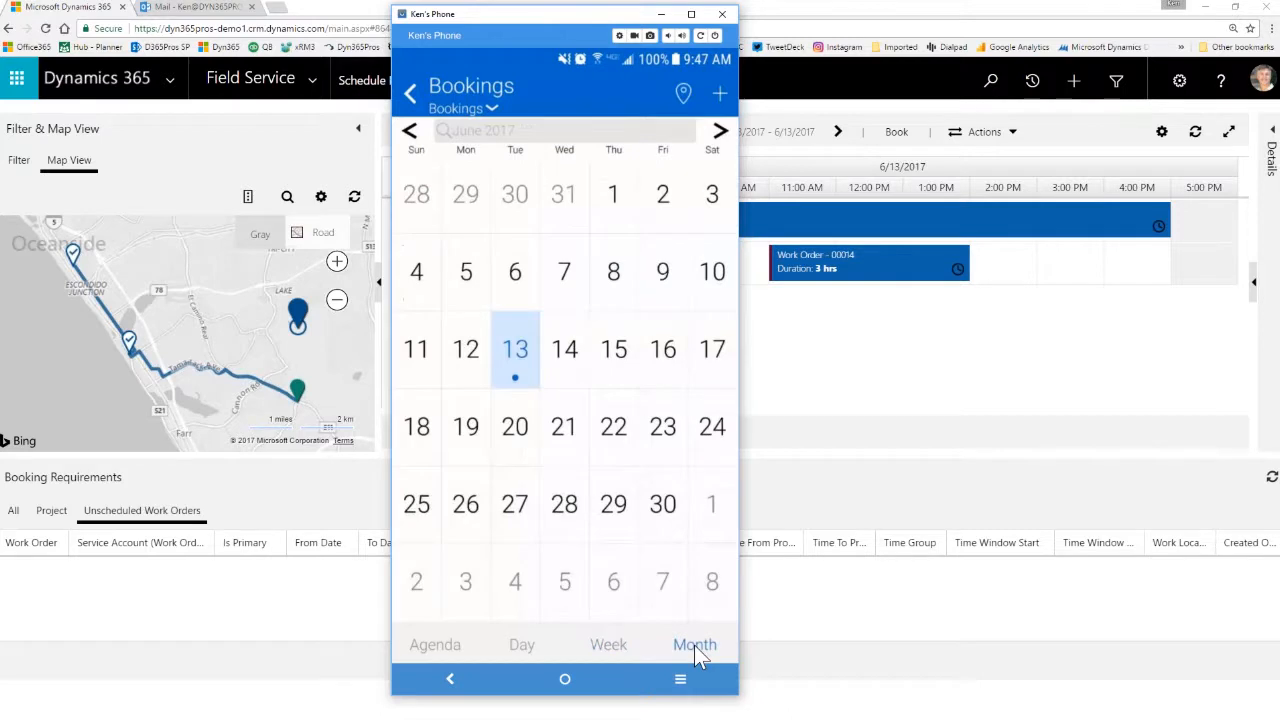
pyautogui.click(442, 645)
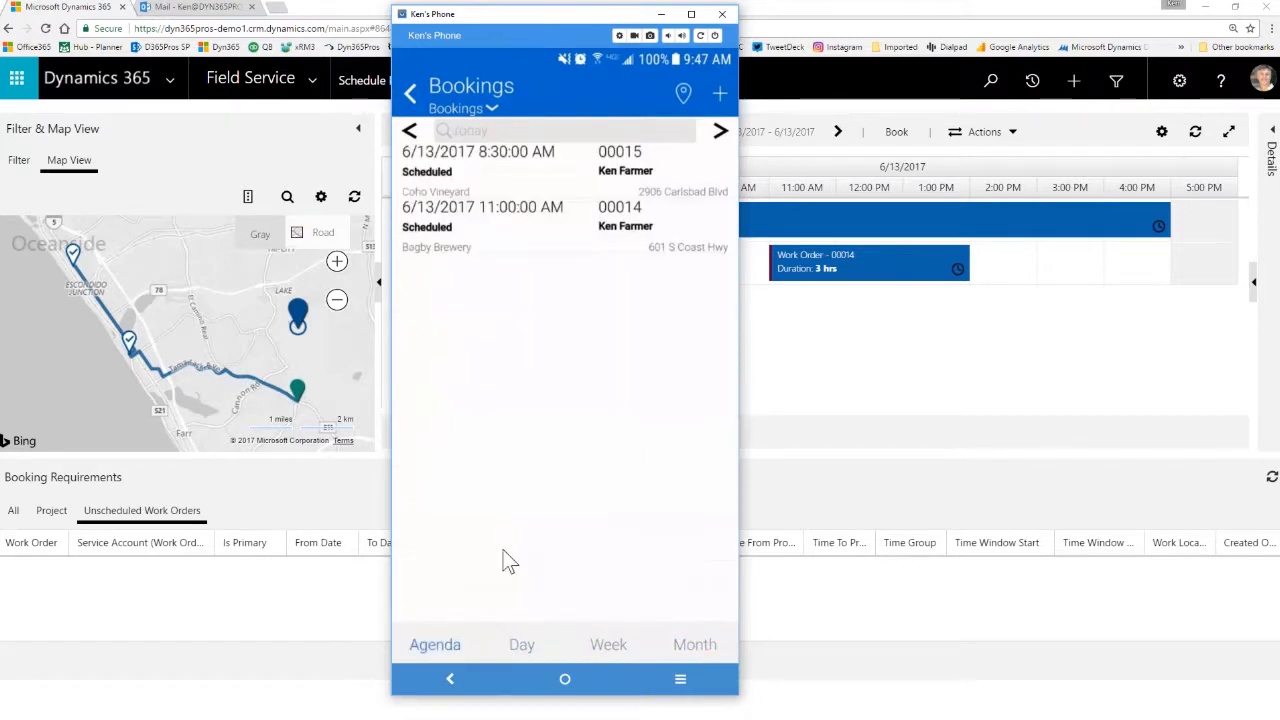
# - Return to the mobile app's main menu, reposition the phone window, and open the 8:30 AM Coho Vineyard booking
pyautogui.click(410, 93)
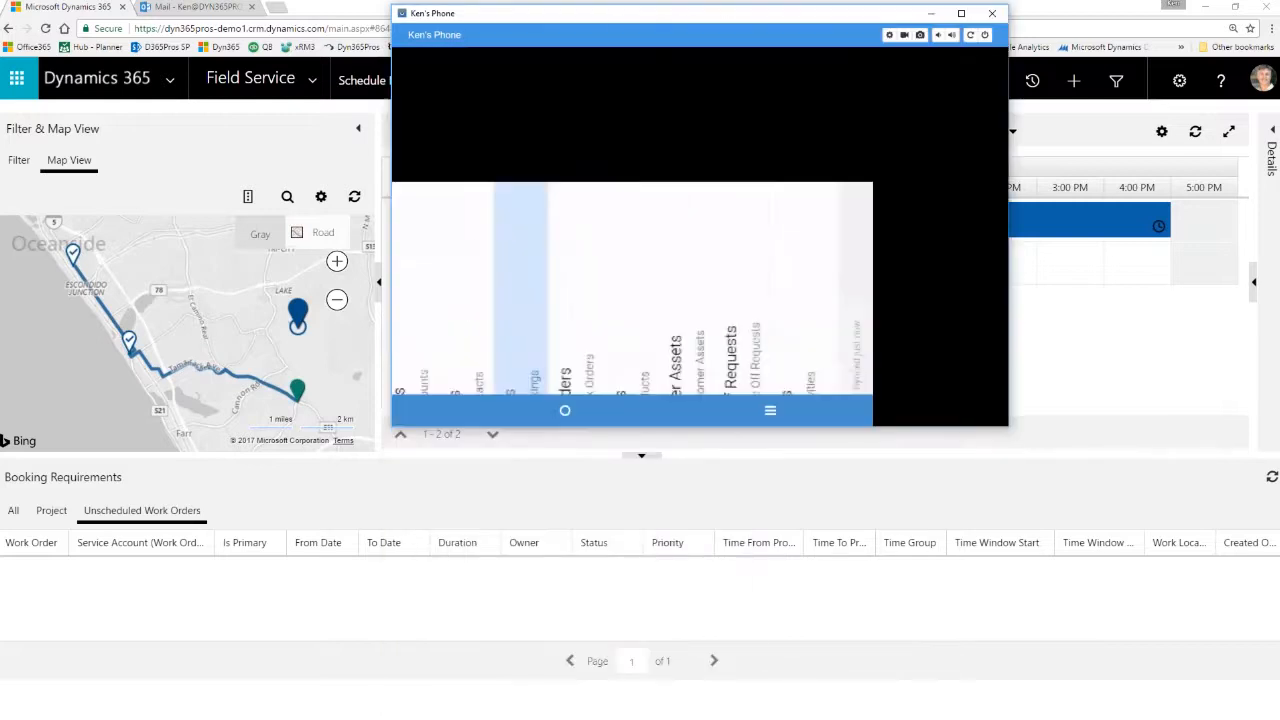
pyautogui.moveTo(694, 14); pyautogui.dragTo(580, 69)
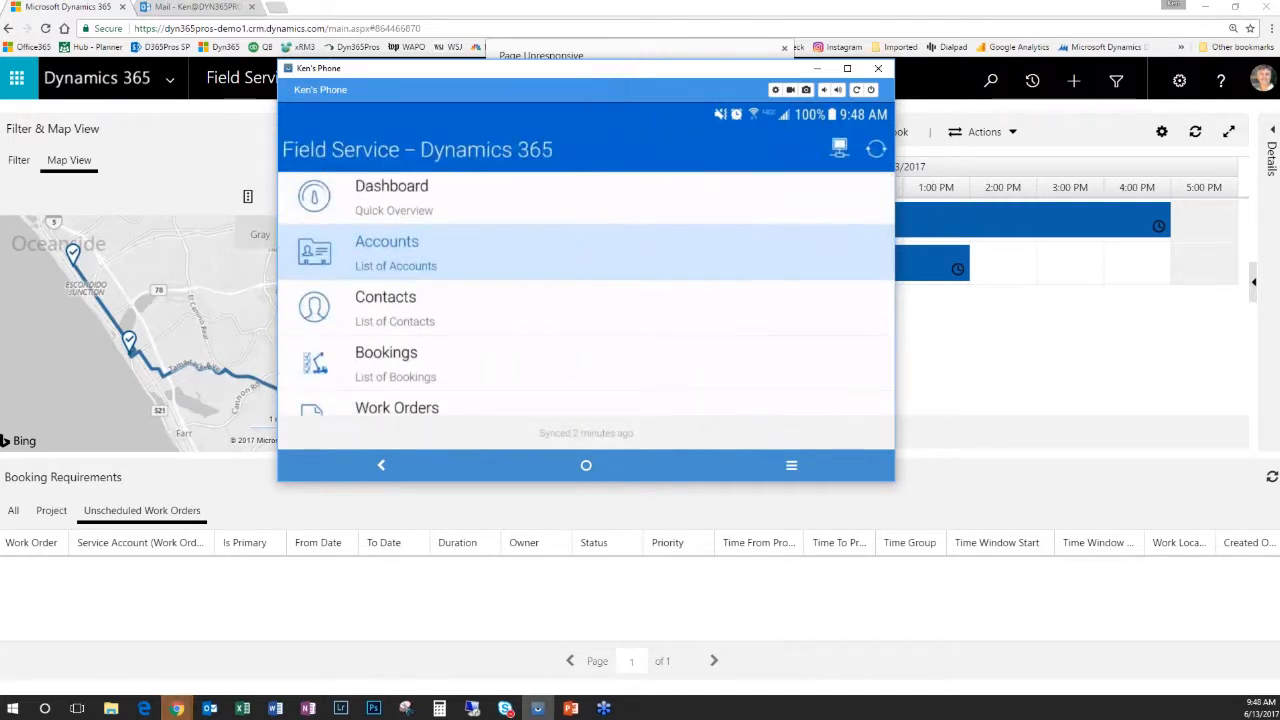
pyautogui.click(400, 363)
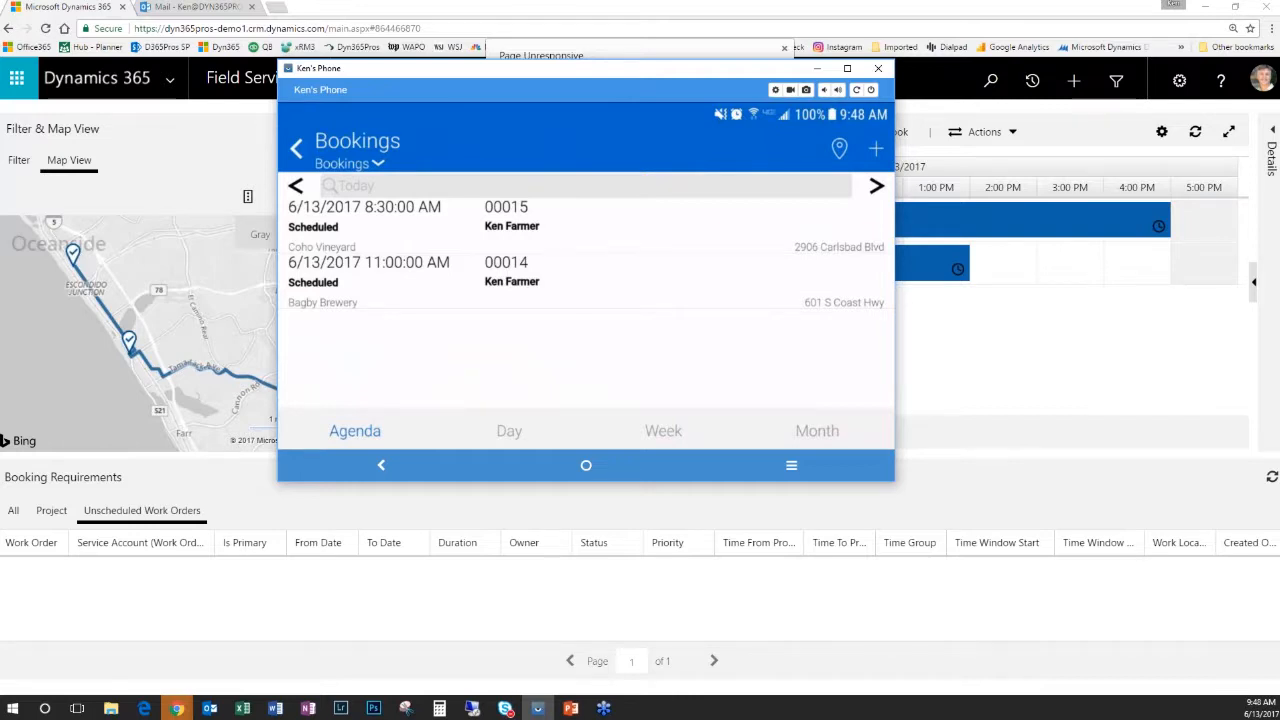
pyautogui.click(400, 226)
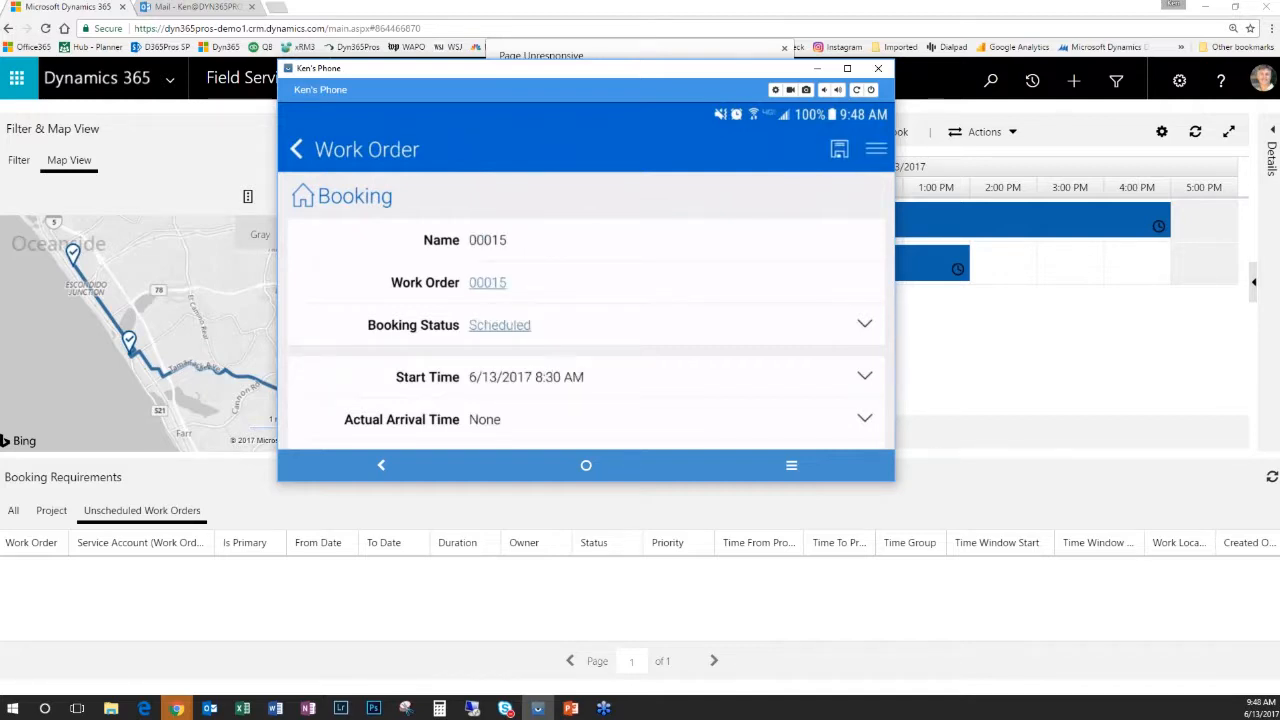
# - Review the booking's times, travel and resource fields, and the work order's status, instructions and primary incident
pyautogui.scroll(-3, 587, 304)
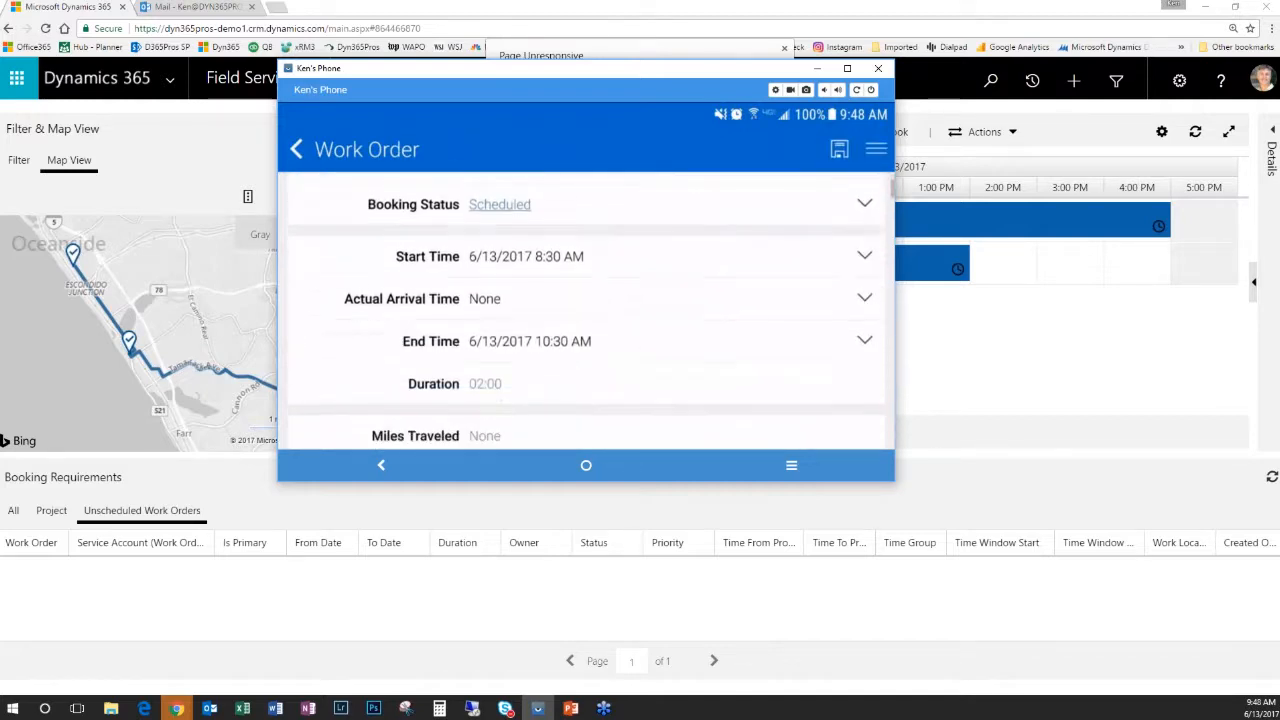
pyautogui.scroll(-3, 586, 310)
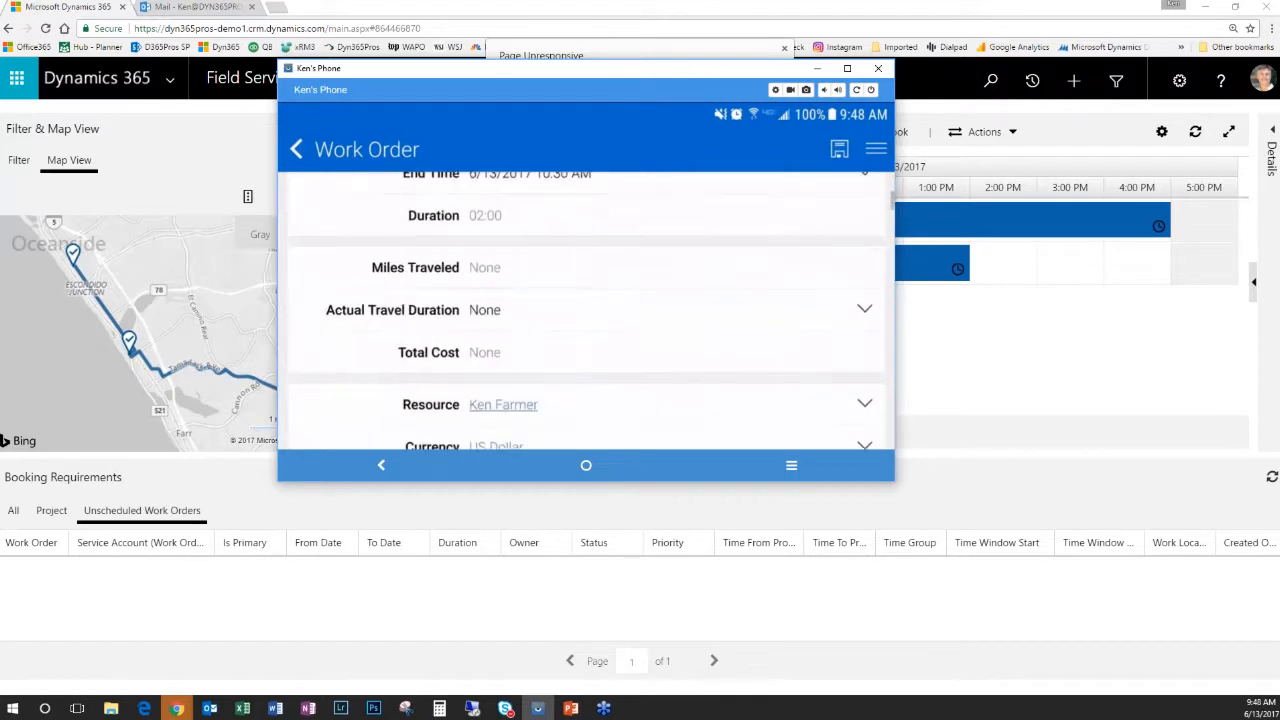
pyautogui.scroll(-5, 586, 310)
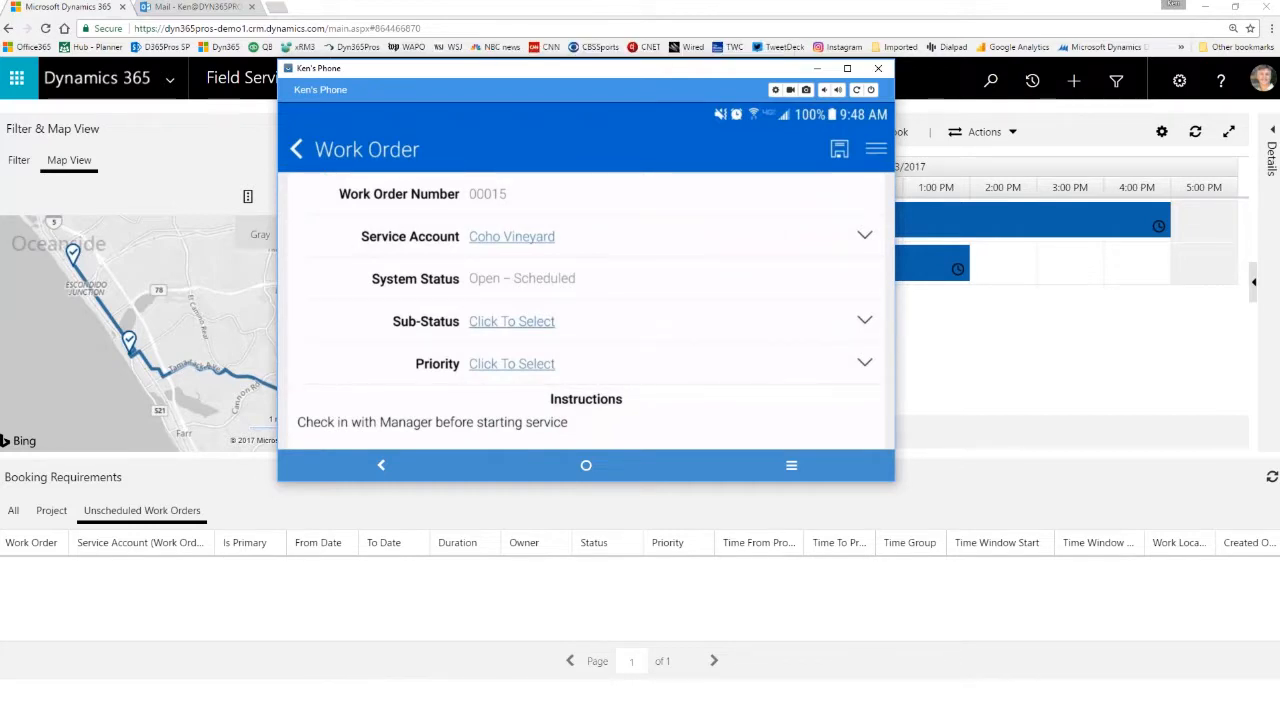
pyautogui.scroll(-5, 586, 310)
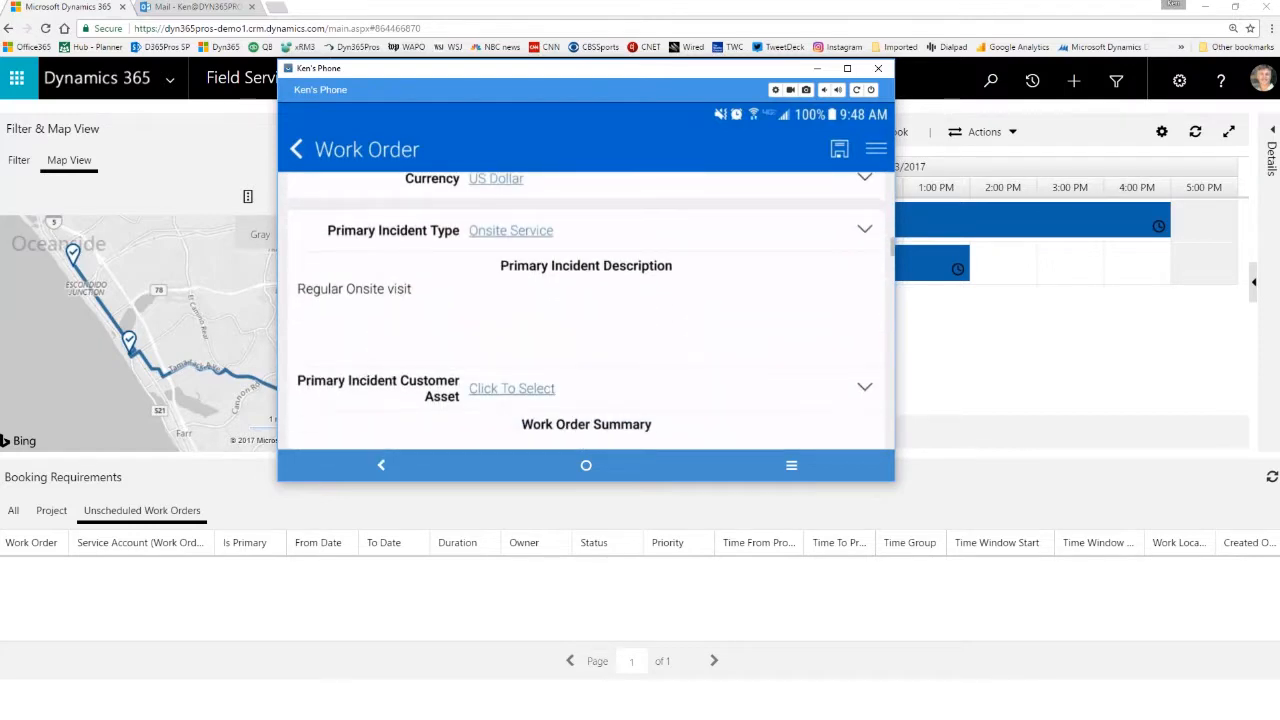
# - Enter "Customer equip filthy, need more maint" as the Work Order Summary of the Coho Vineyard work order
pyautogui.scroll(-1, 586, 310)
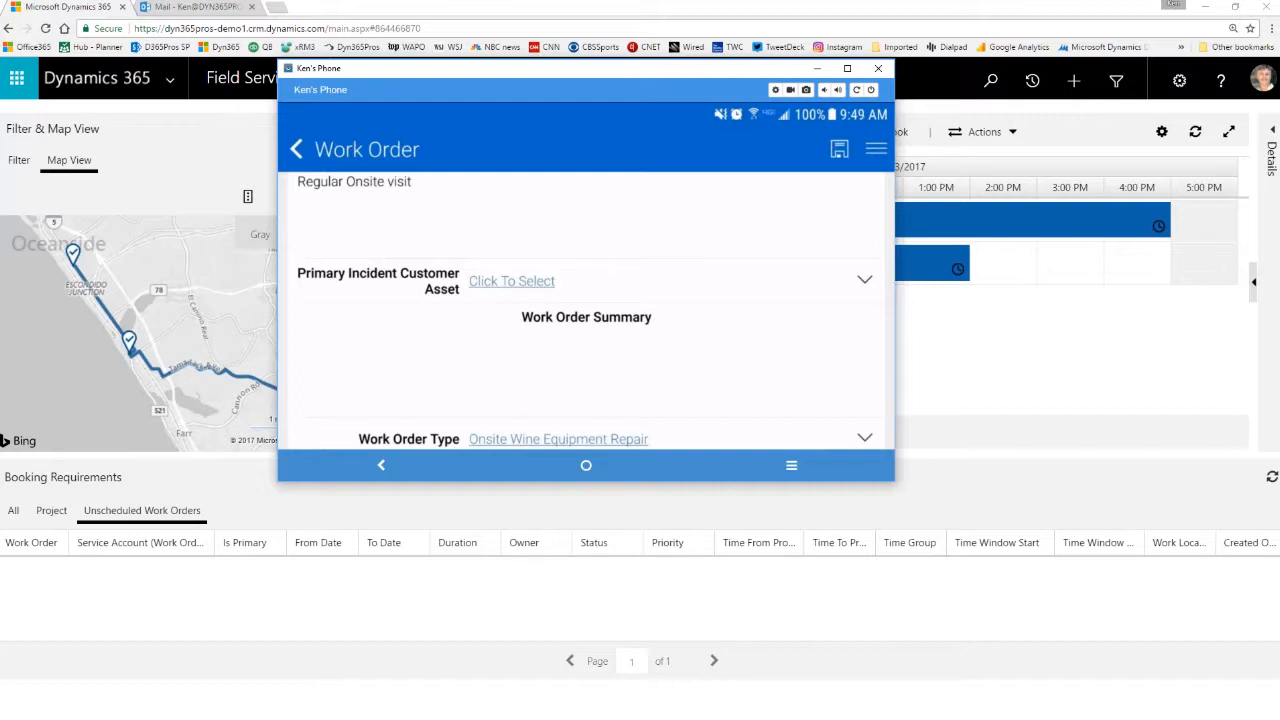
pyautogui.scroll(-1, 586, 310)
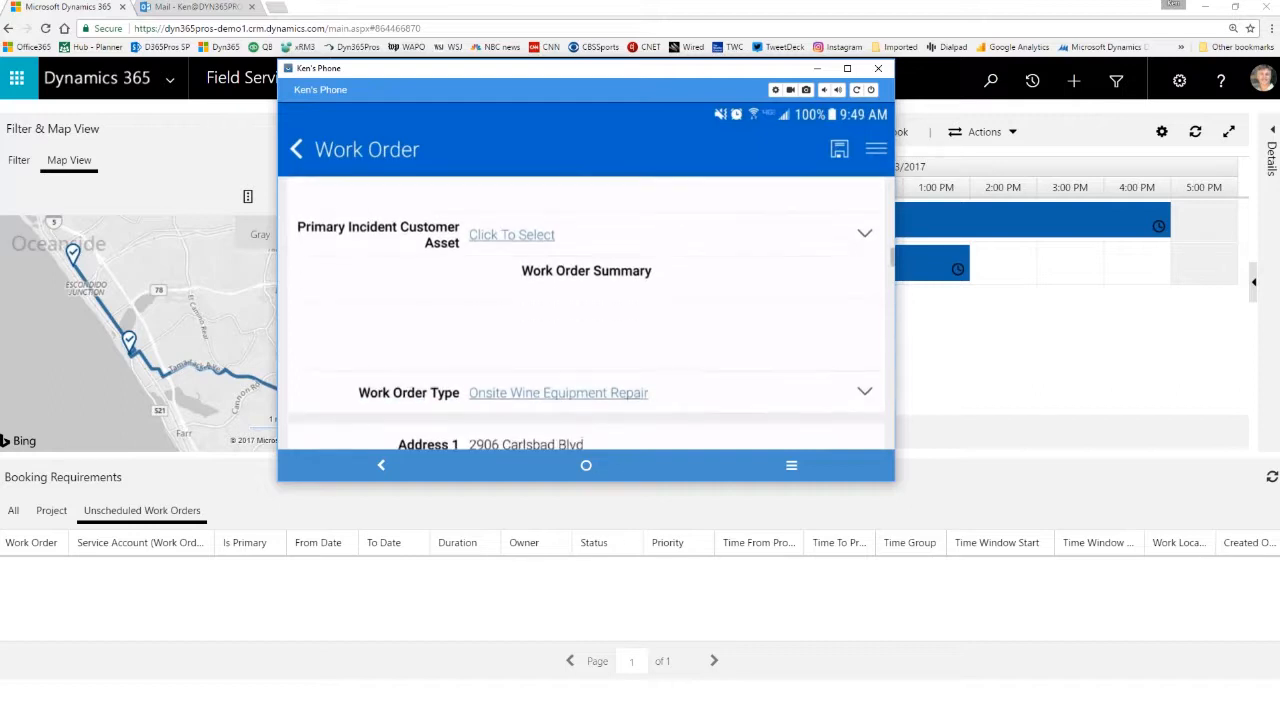
pyautogui.click(298, 293)
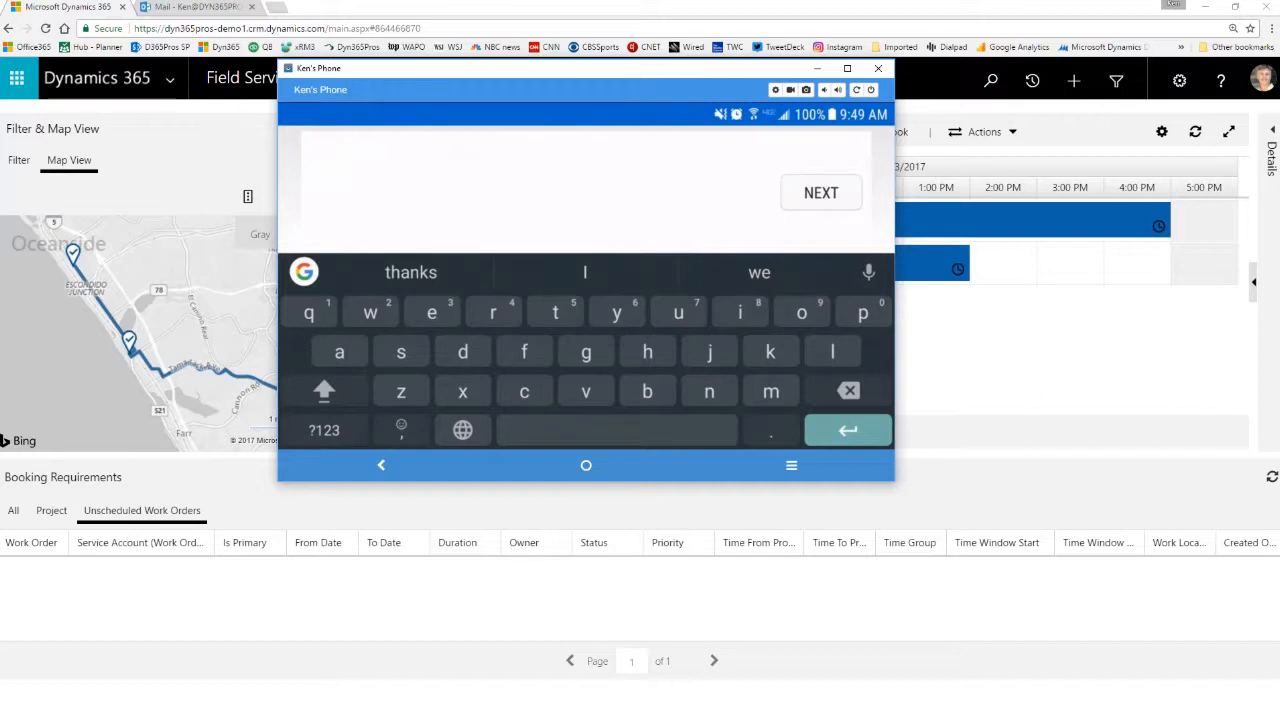
pyautogui.click(324, 391)
pyautogui.click(524, 391)
pyautogui.write('usti')
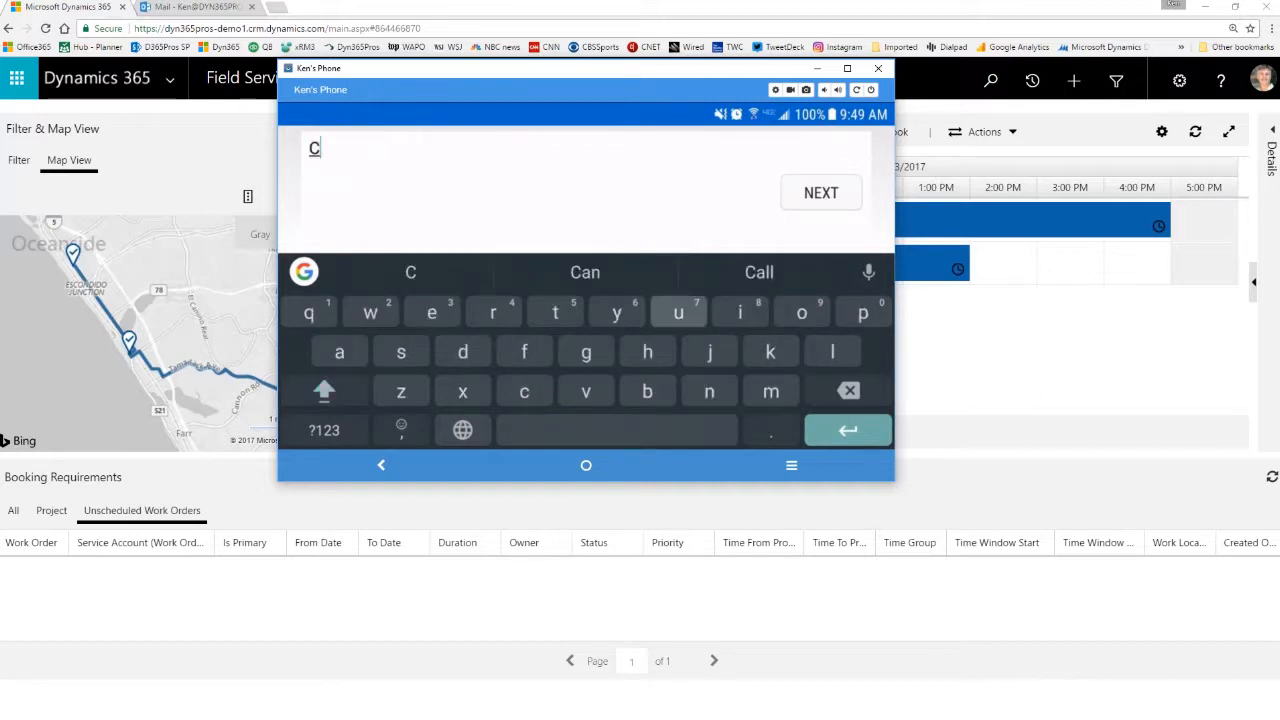
pyautogui.write('mer')
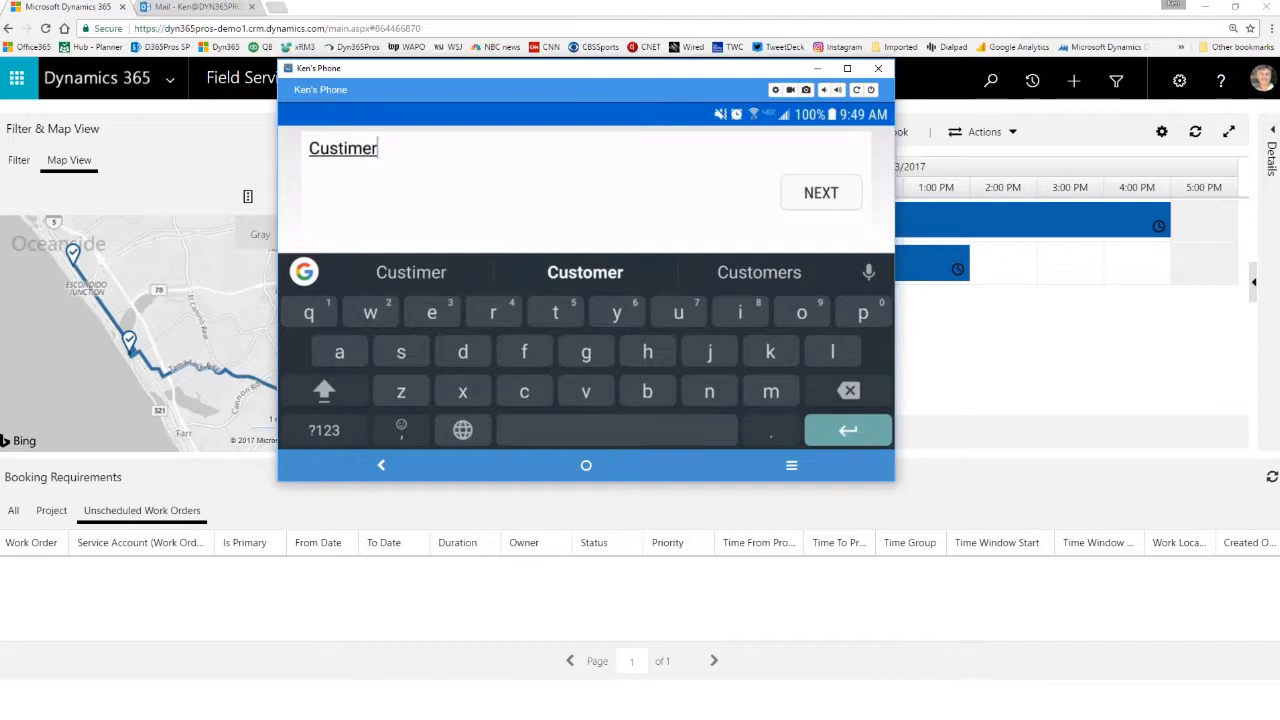
pyautogui.click(585, 272)
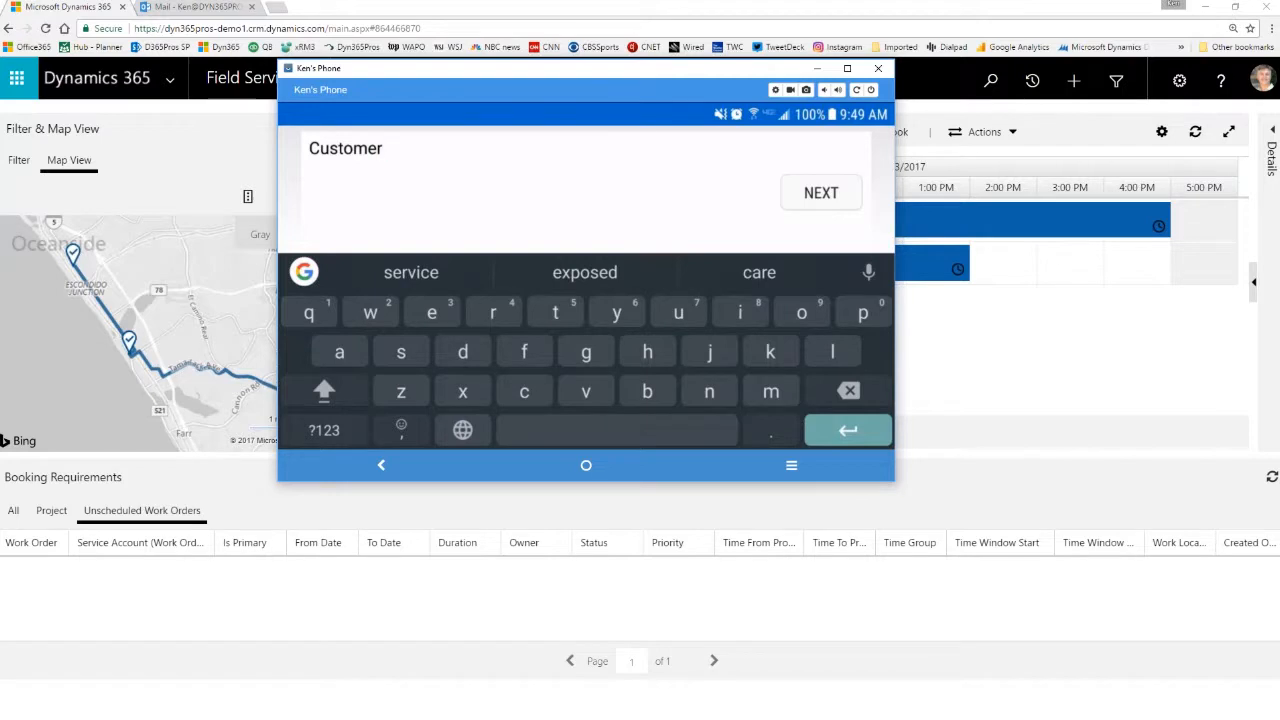
pyautogui.write('e')
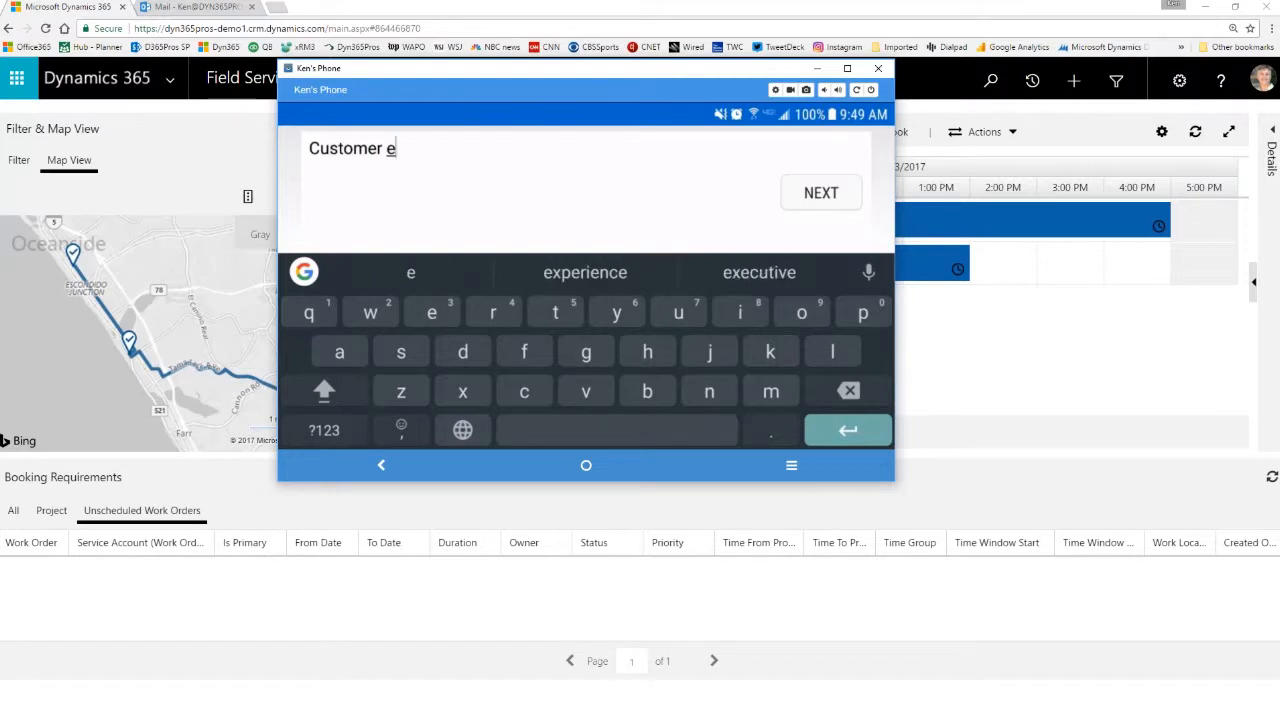
pyautogui.write('qu')
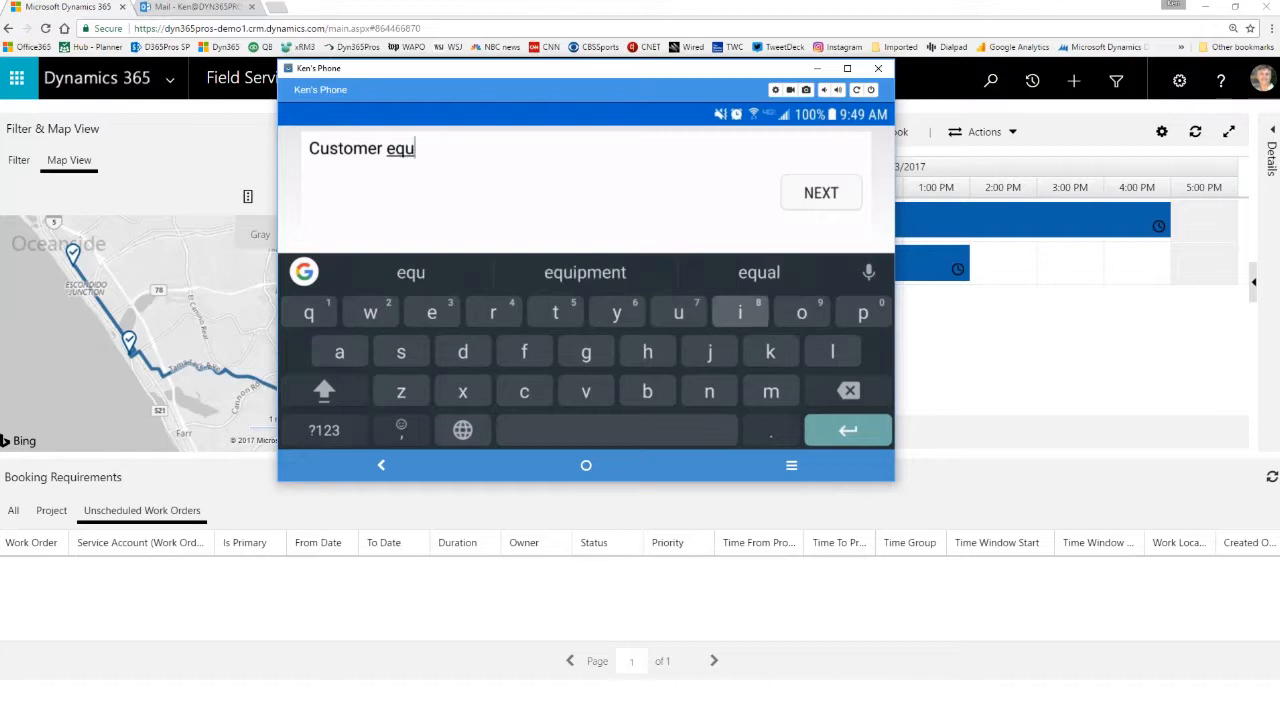
pyautogui.write('ip')
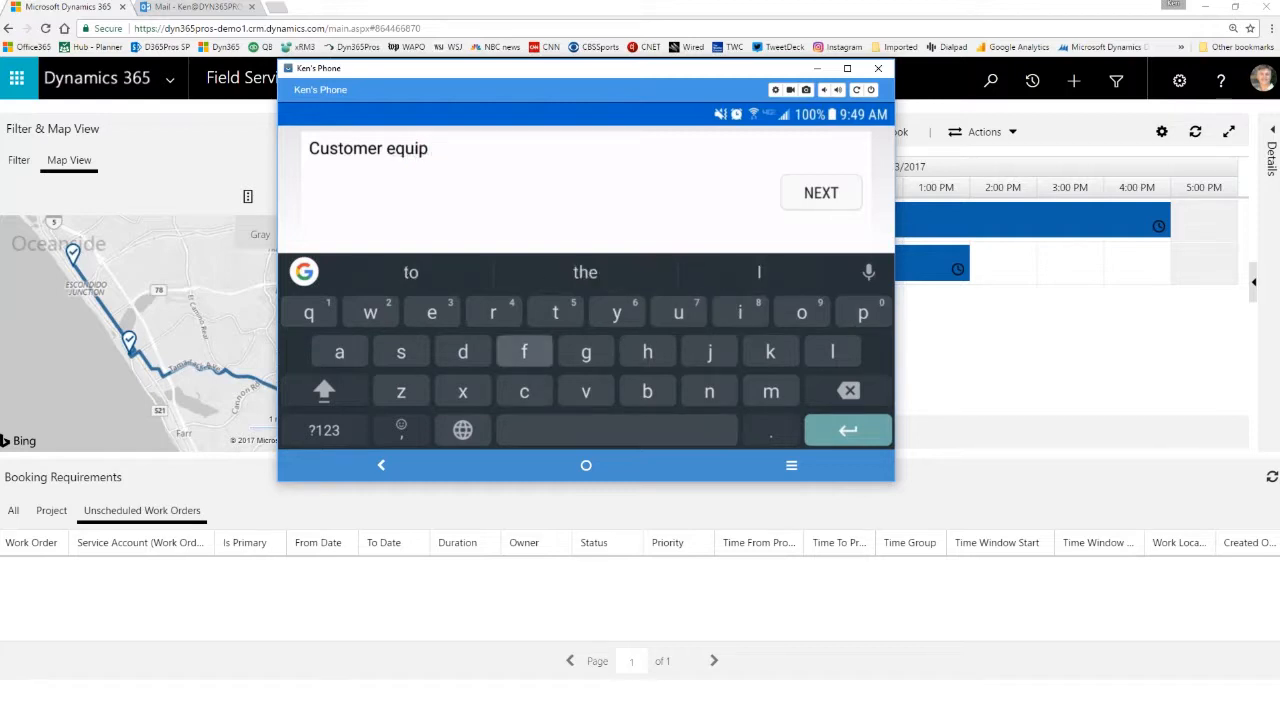
pyautogui.write(' filthy')
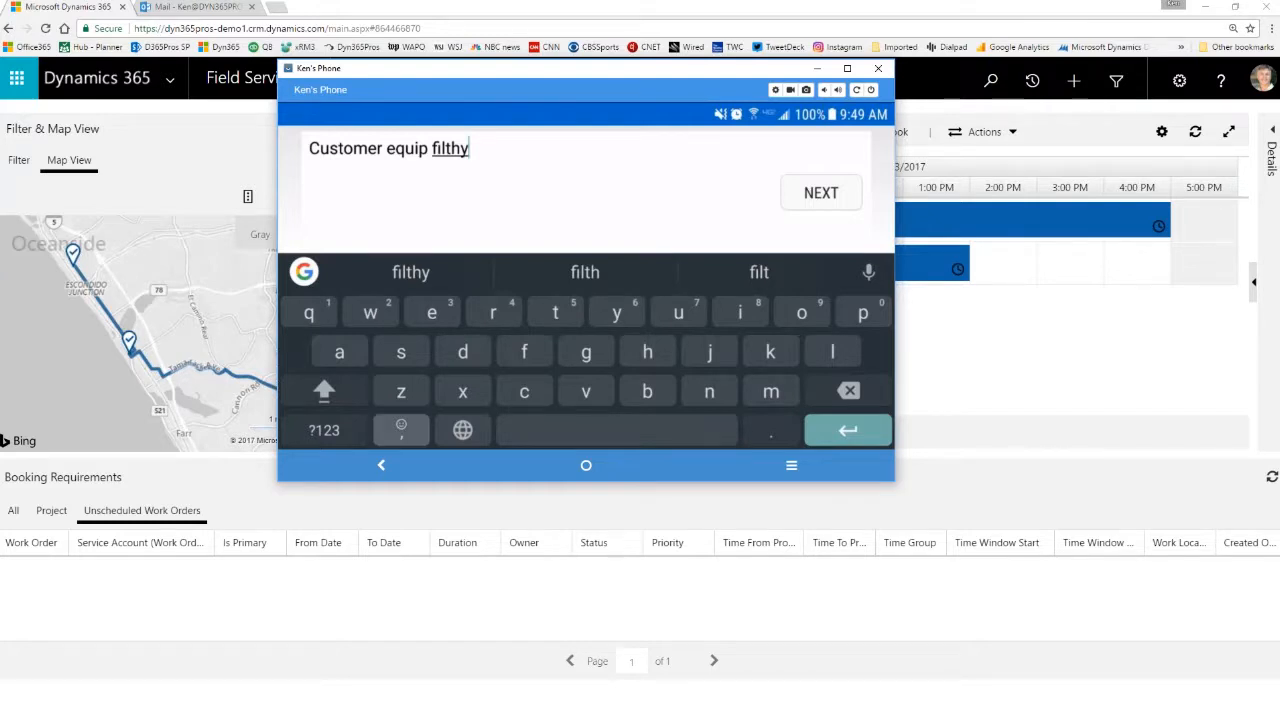
pyautogui.write(', need more maint')
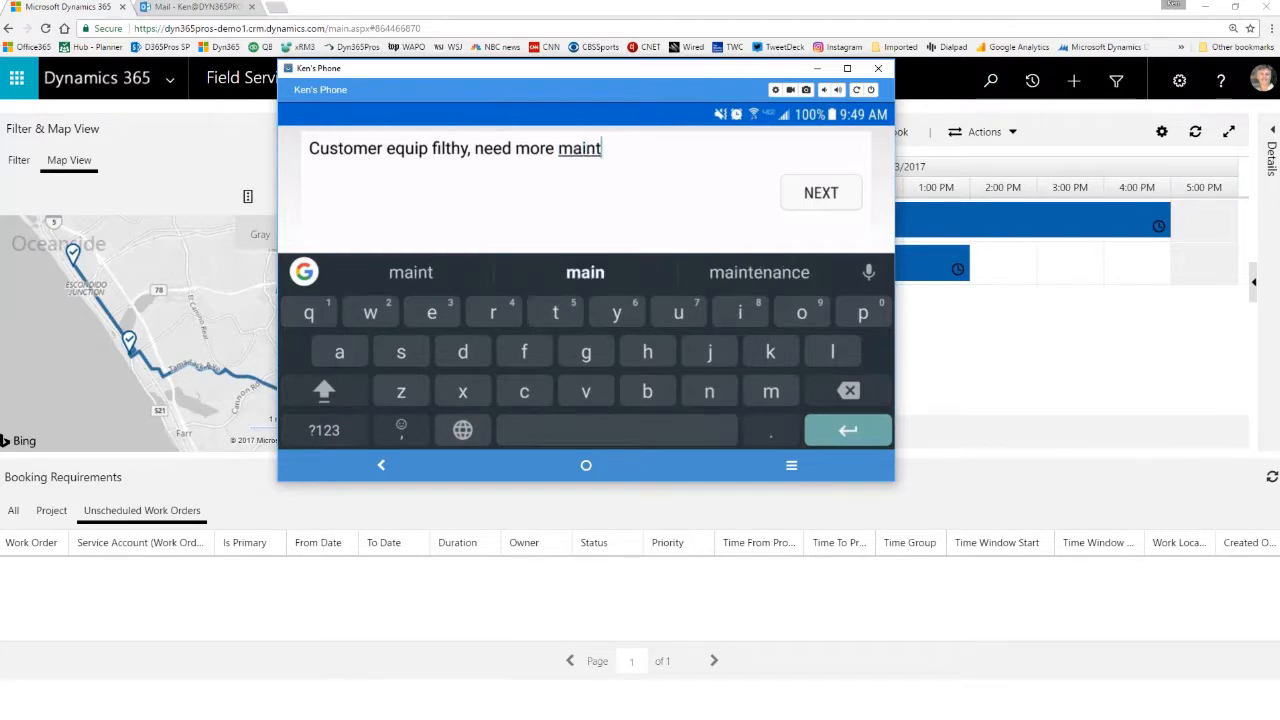
pyautogui.click(821, 193)
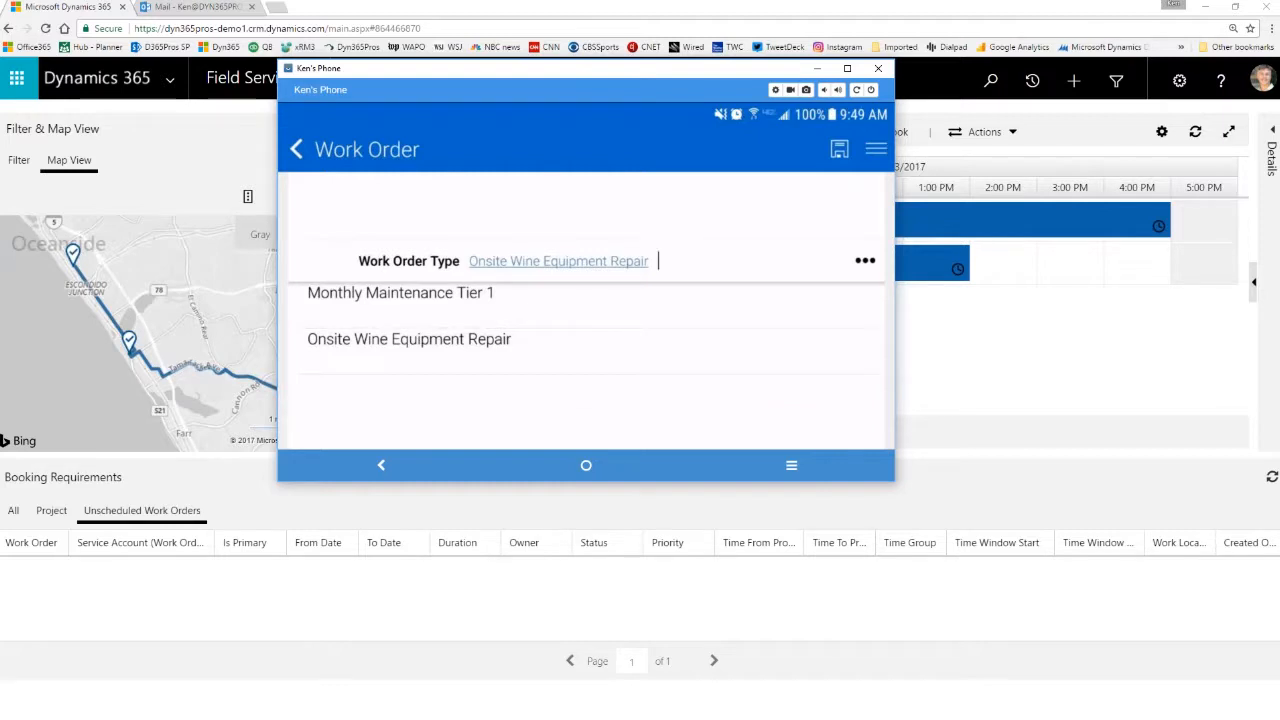
pyautogui.scroll(2, 586, 310)
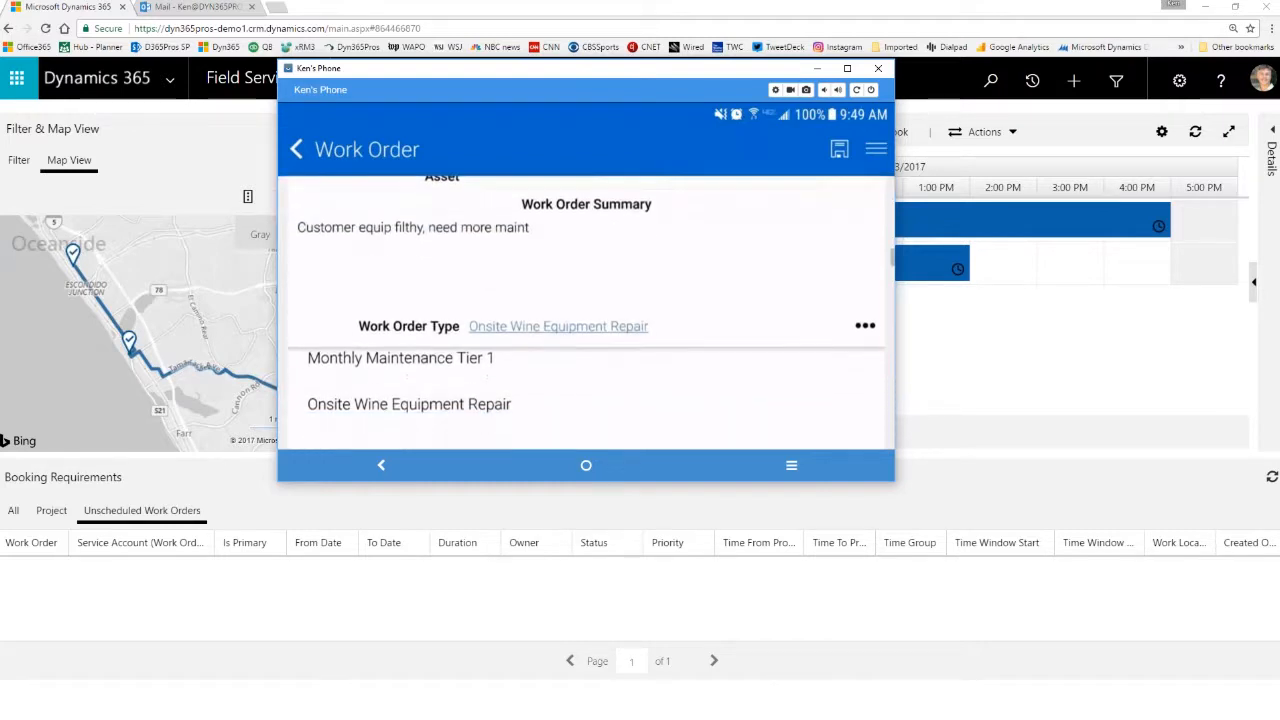
pyautogui.scroll(1, 586, 310)
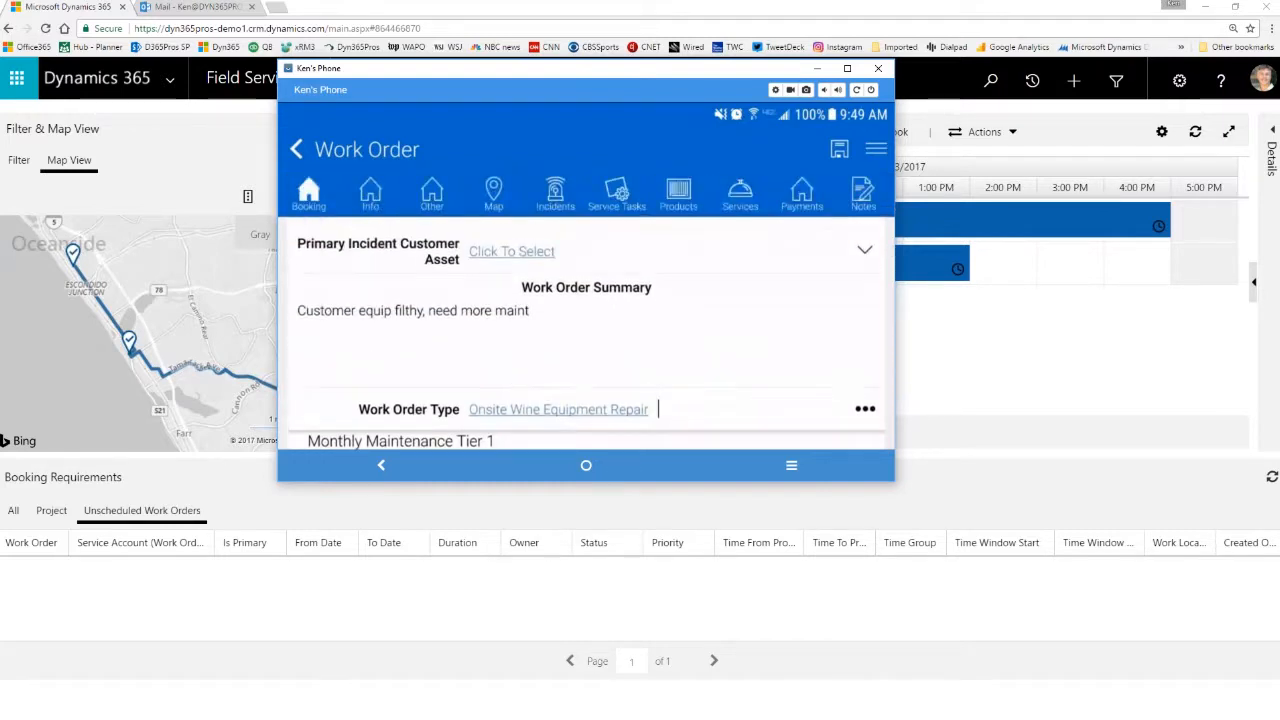
# - Review the work order's address, tax, billing and price list fields and its available actions, and return to the bookings agenda
pyautogui.scroll(-3, 586, 310)
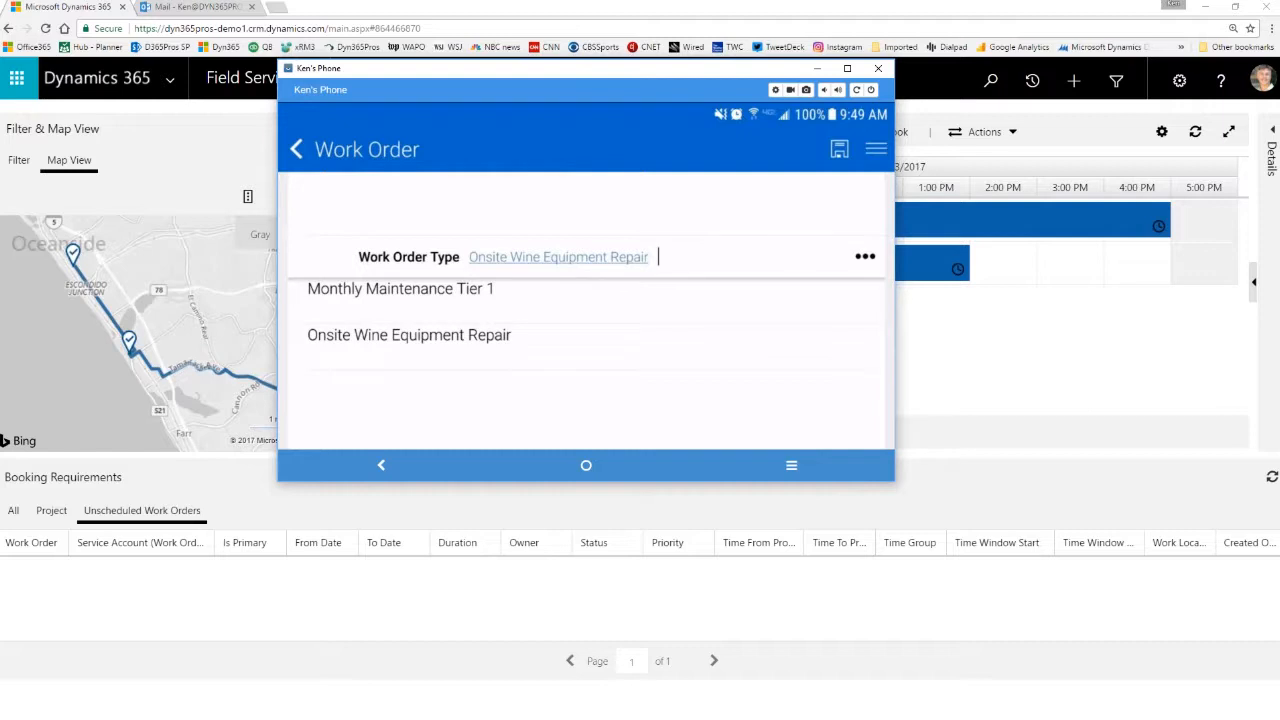
pyautogui.scroll(-3, 586, 310)
pyautogui.scroll(-3, 586, 310)
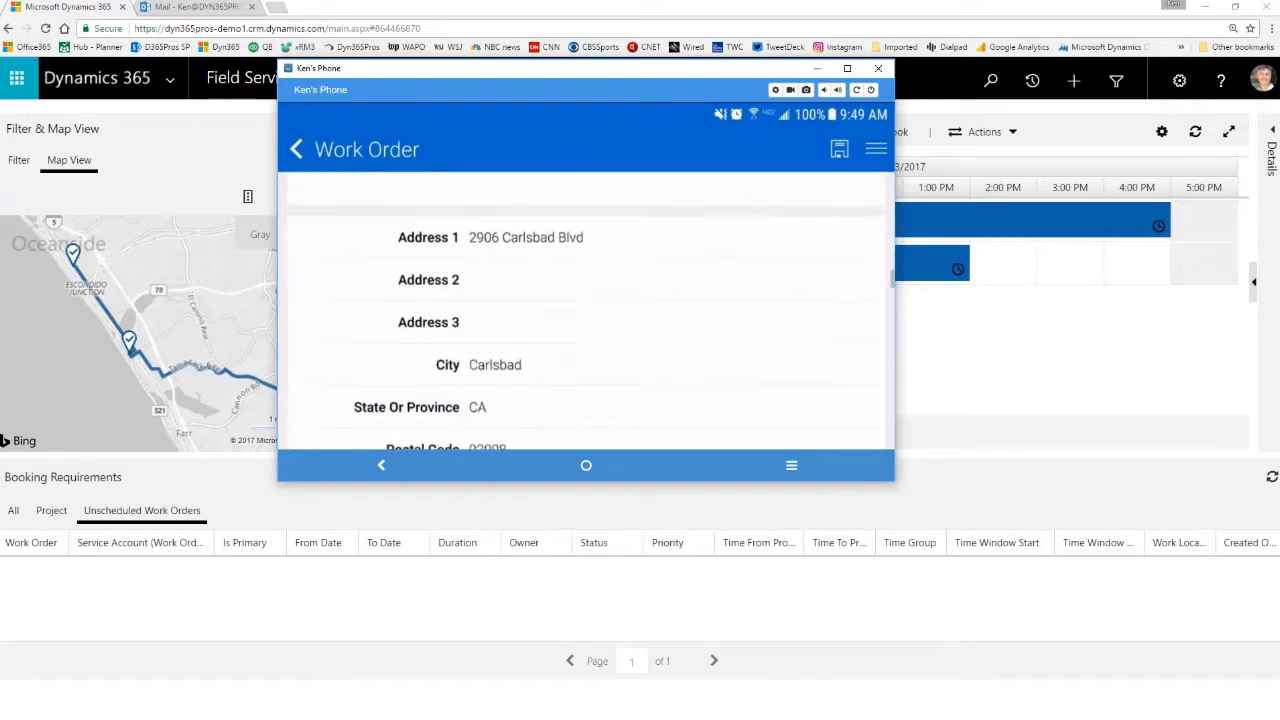
pyautogui.scroll(-3, 586, 310)
pyautogui.scroll(-2, 586, 310)
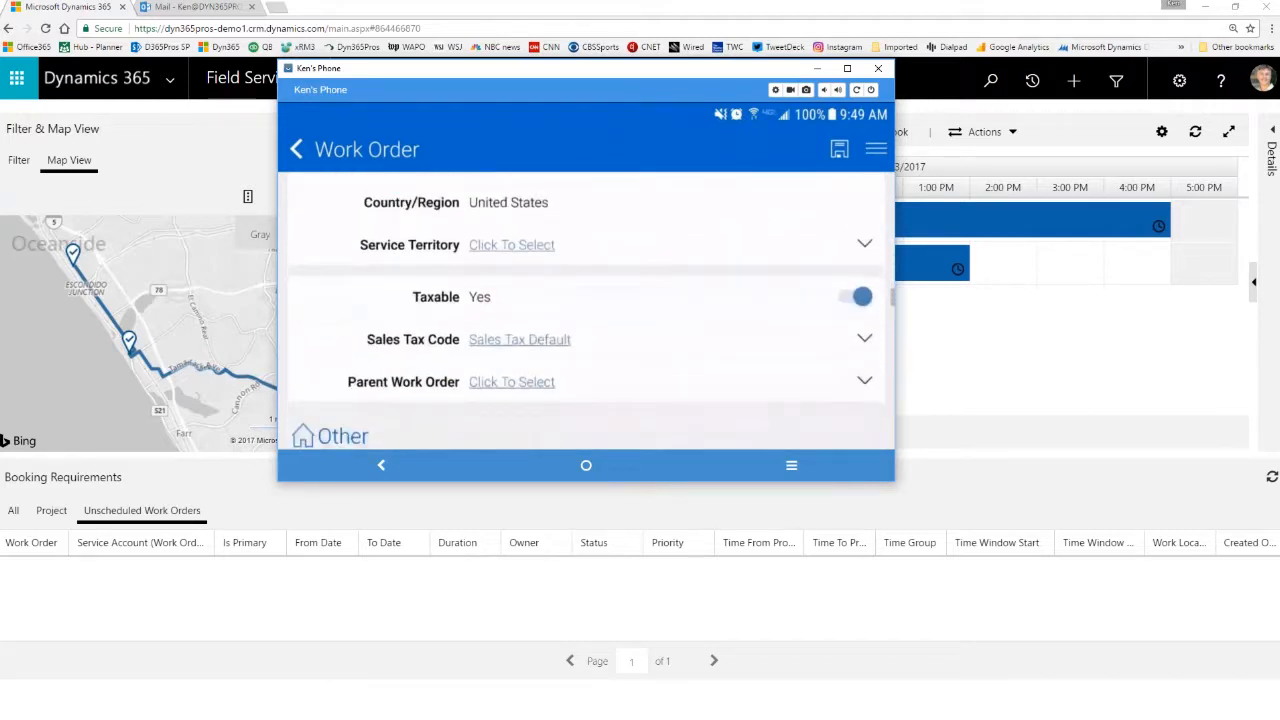
pyautogui.scroll(-3, 586, 310)
pyautogui.scroll(-3, 586, 310)
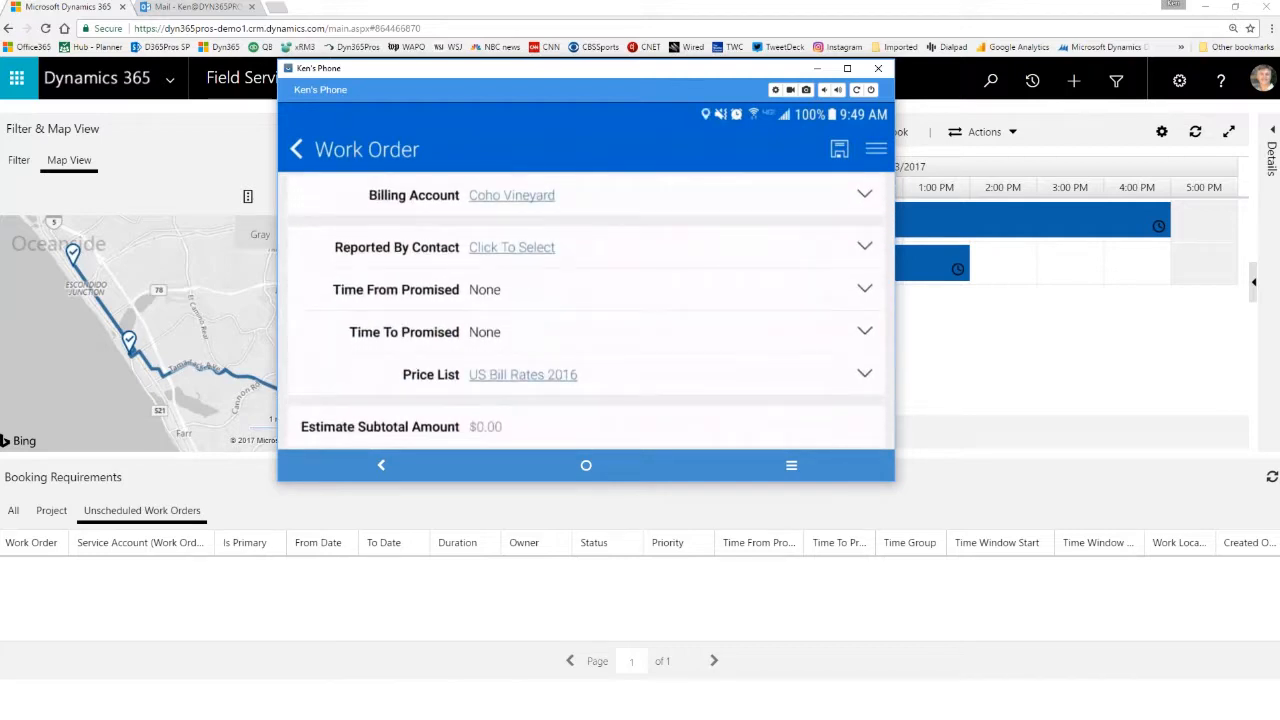
pyautogui.scroll(-3, 586, 310)
pyautogui.click(876, 149)
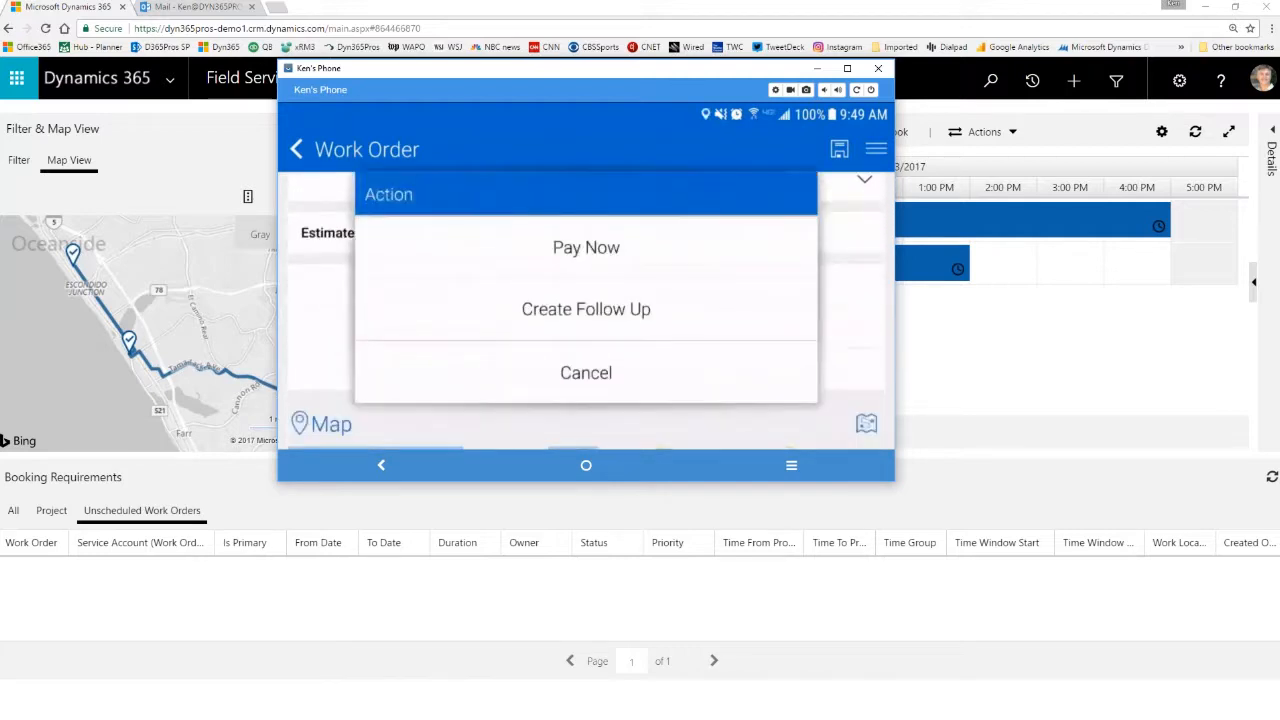
pyautogui.click(586, 373)
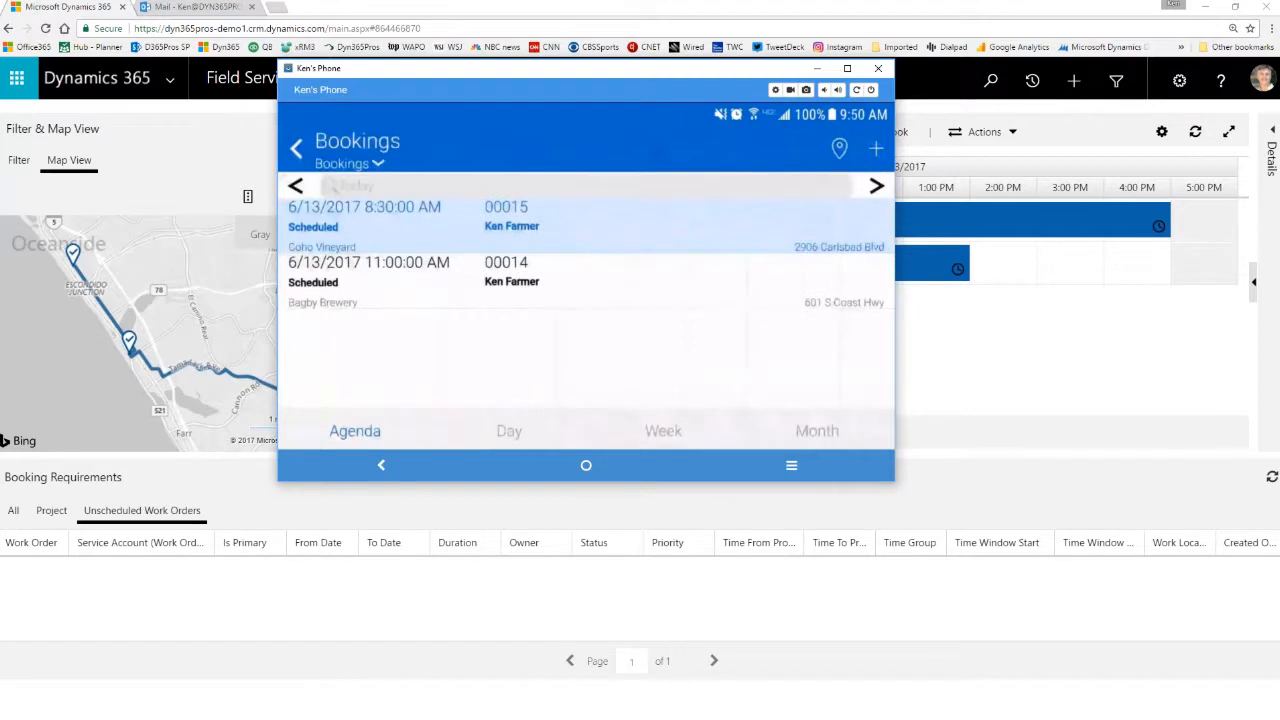
# - Reopen the 8:30 AM Coho Vineyard booking and set its Booking Status to Completed
pyautogui.click(586, 226)
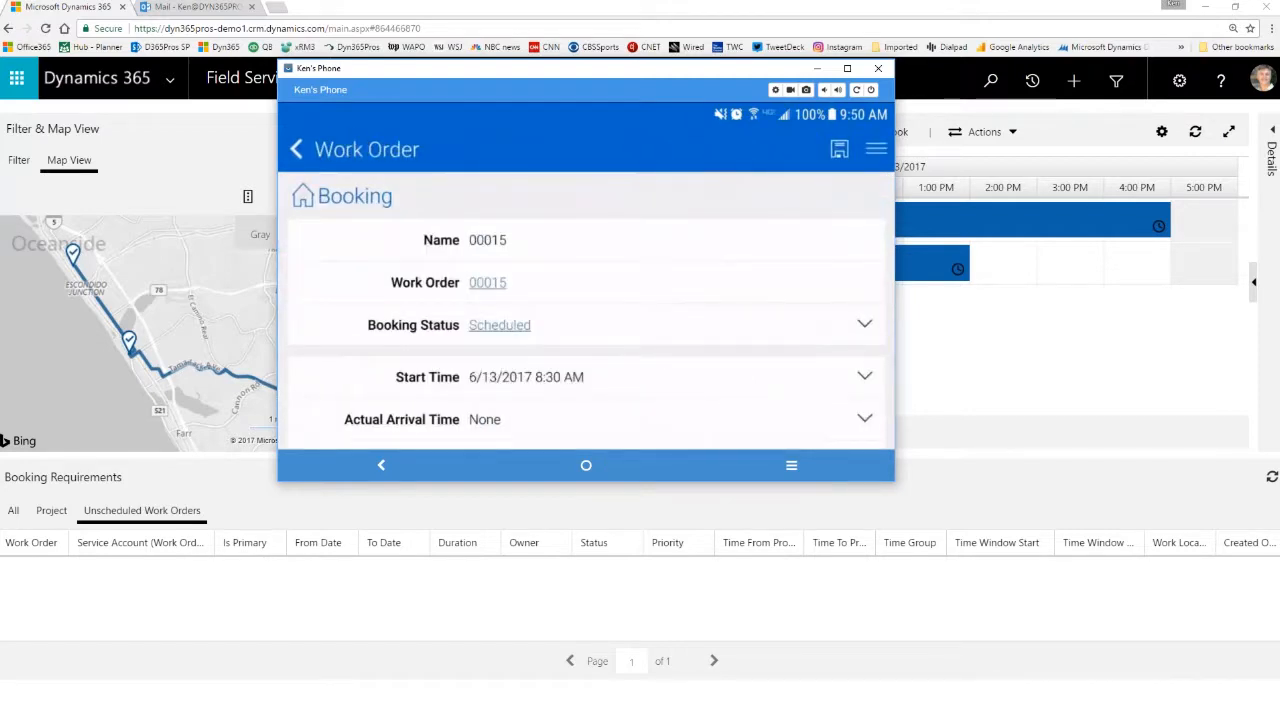
pyautogui.click(865, 324)
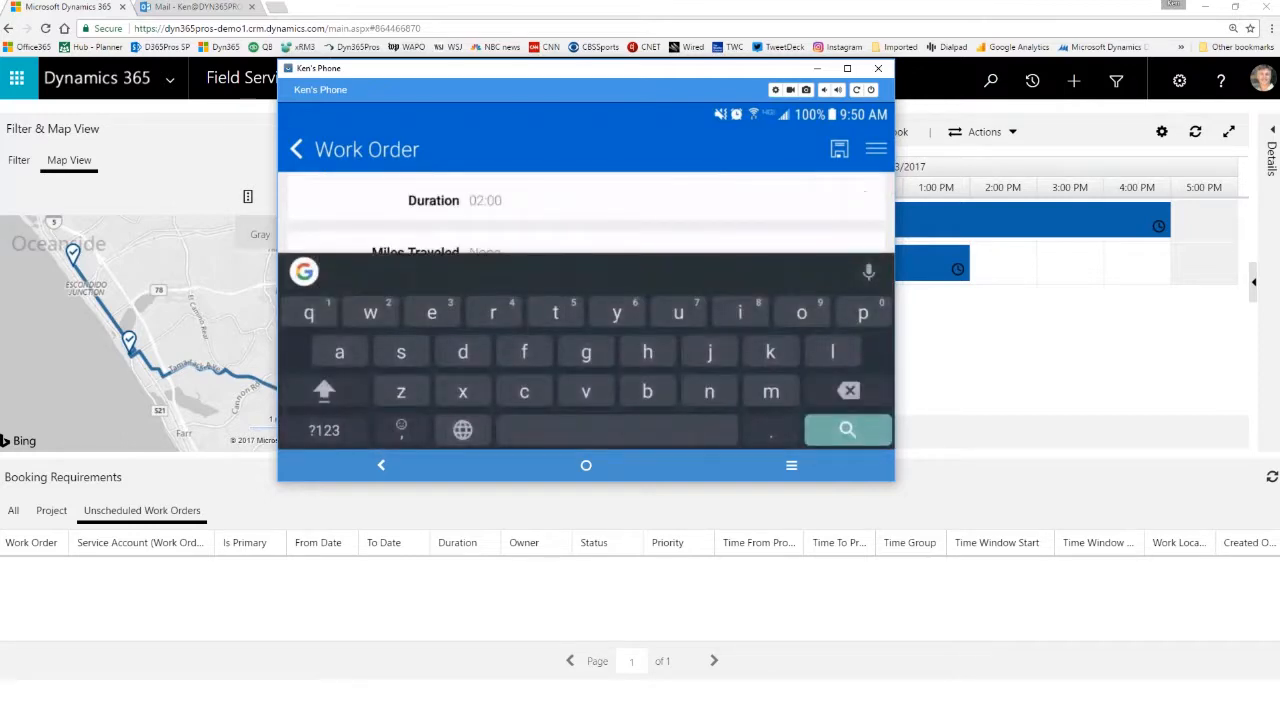
pyautogui.scroll(4, 745, 180)
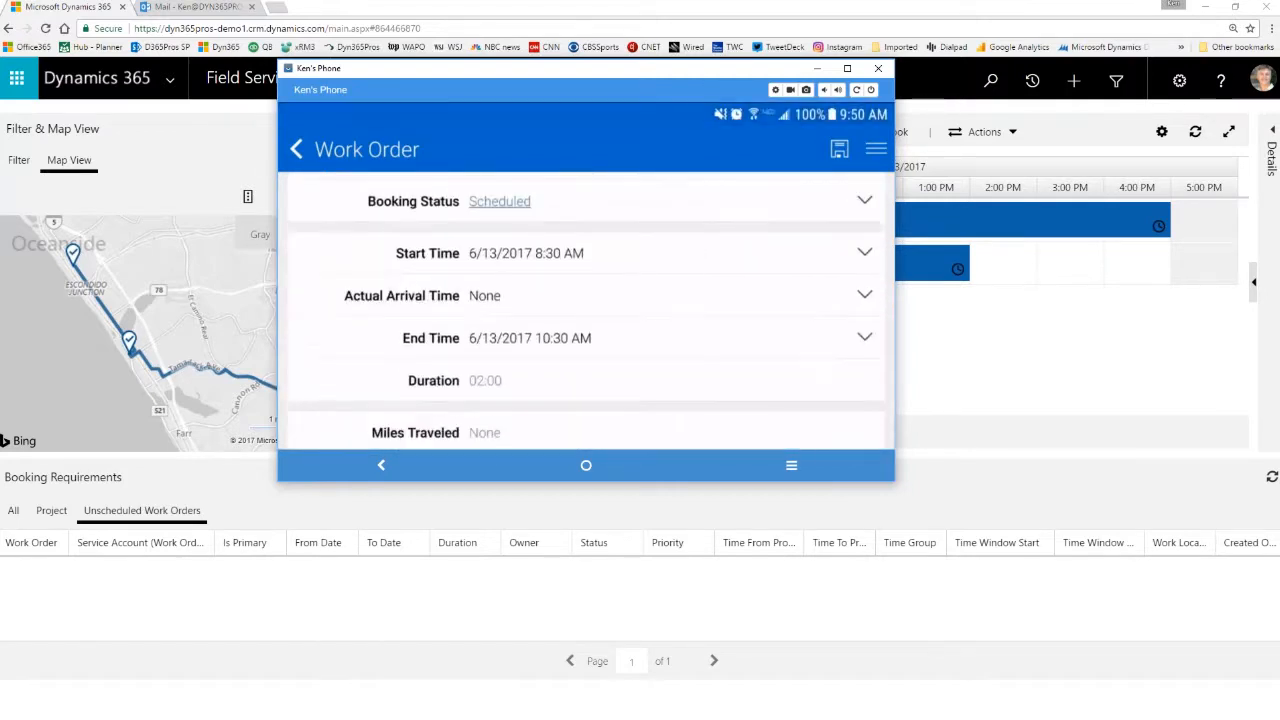
pyautogui.click(866, 201)
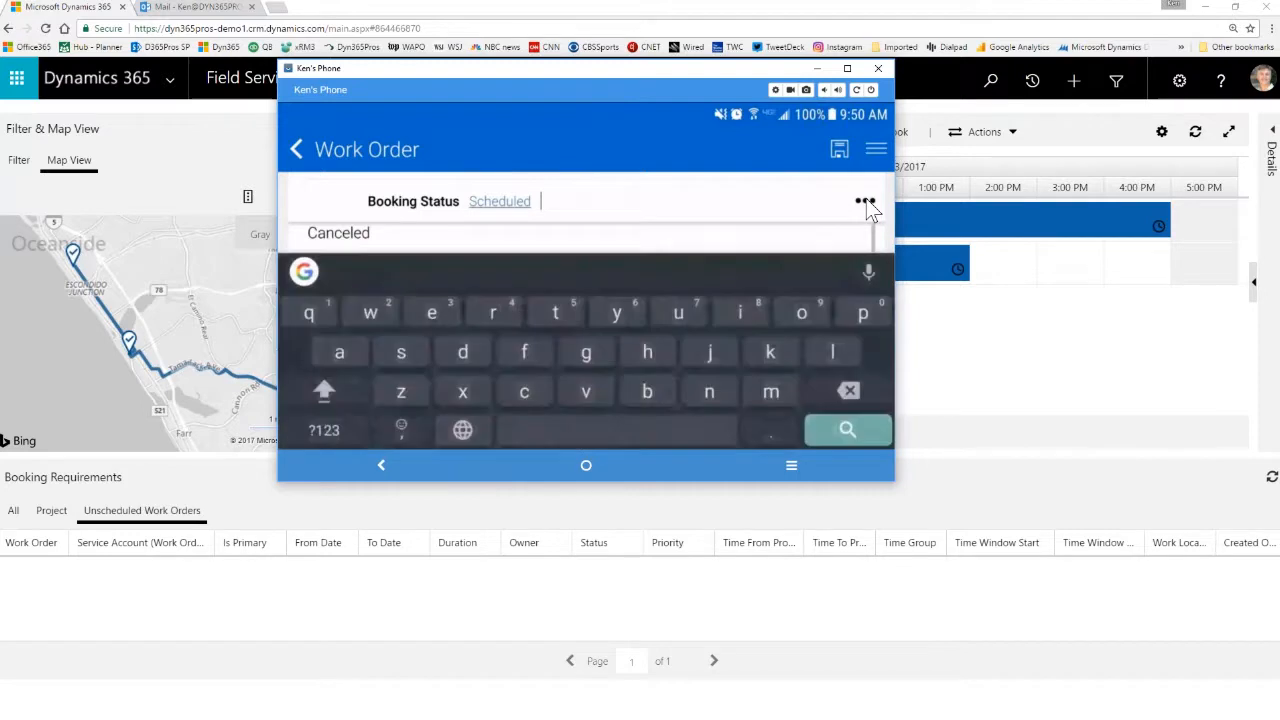
pyautogui.scroll(-4, 867, 202)
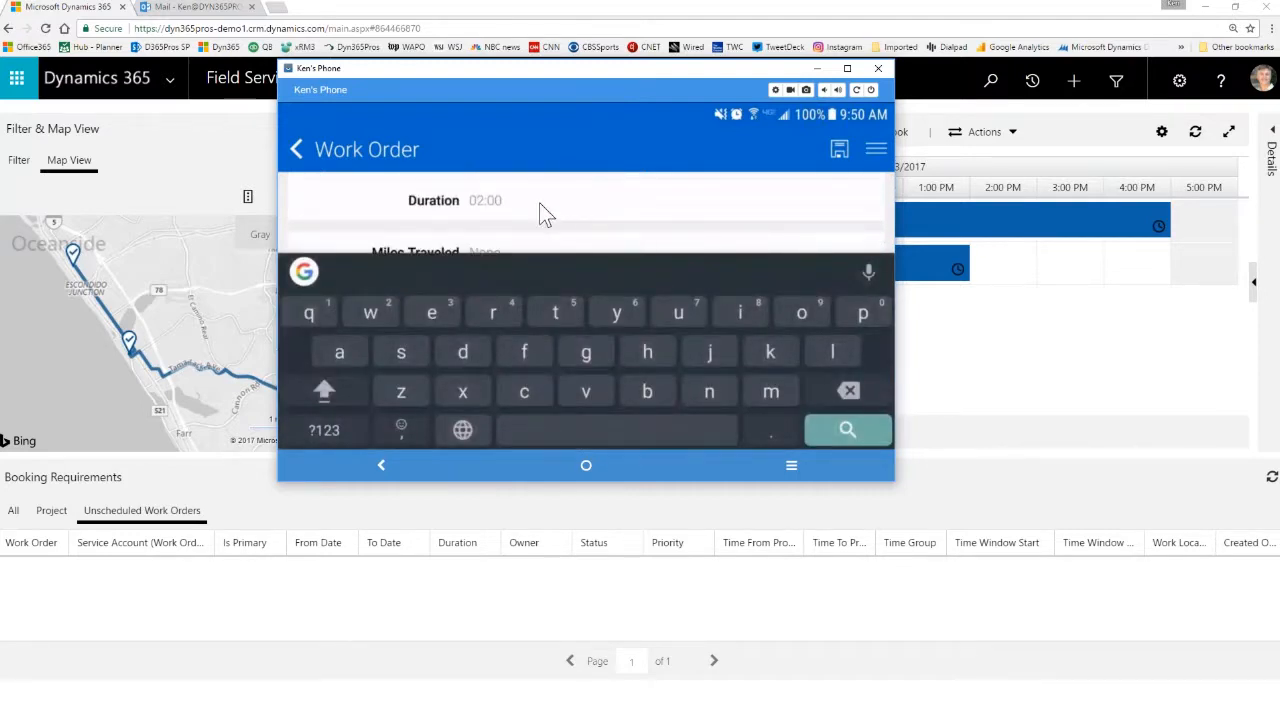
pyautogui.moveTo(653, 199); pyautogui.dragTo(630, 233)
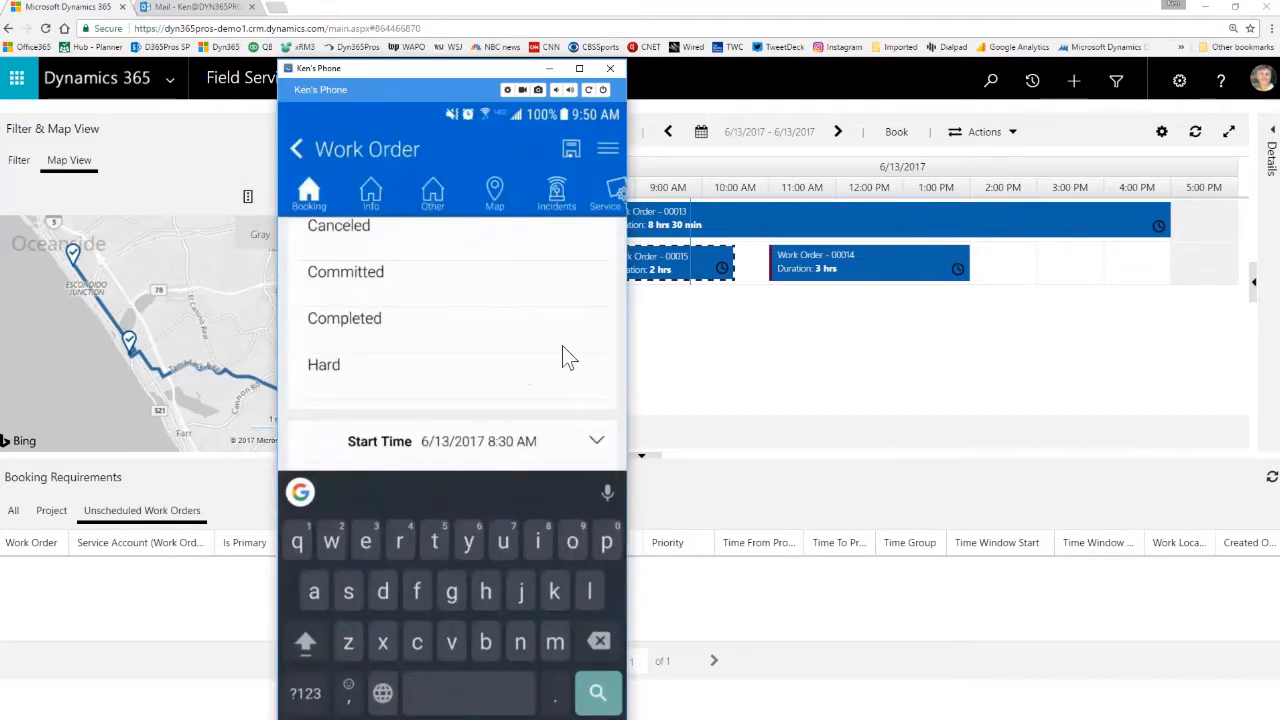
pyautogui.moveTo(470, 345); pyautogui.dragTo(422, 351)
pyautogui.click(400, 318)
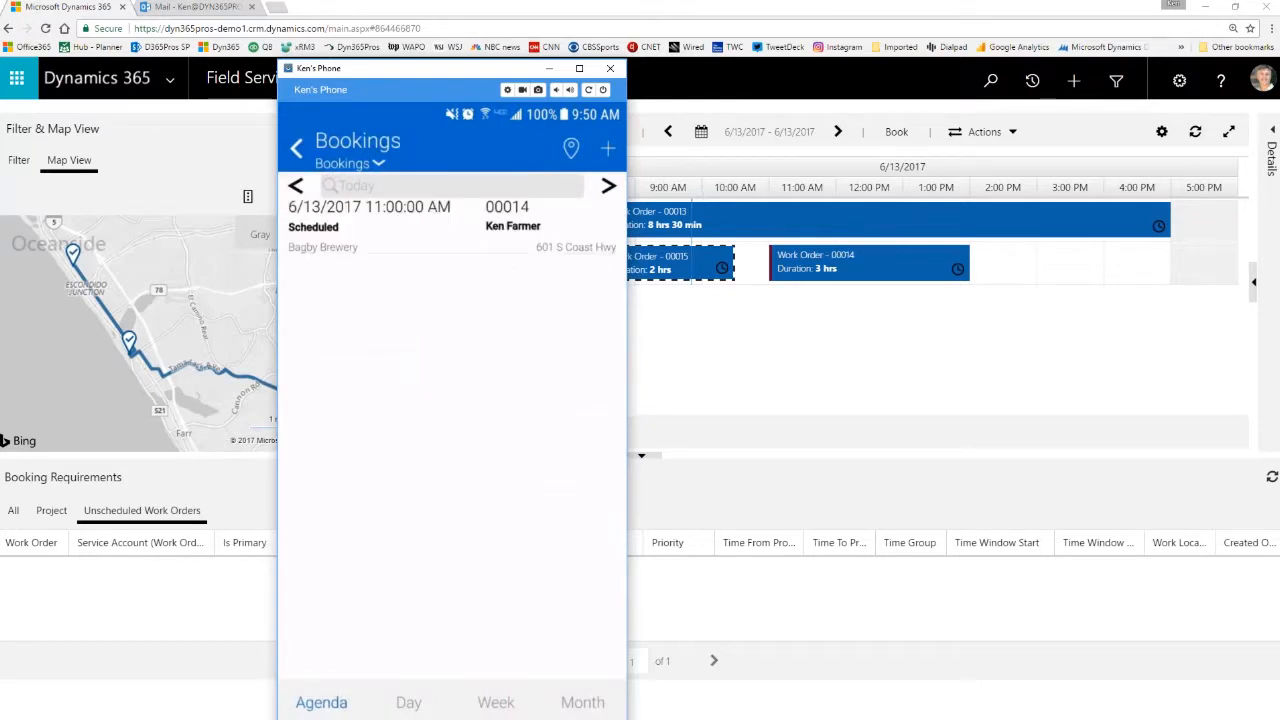
# - Open the 11:00 AM Bagby Brewery booking and view its location map and booking fields
pyautogui.click(452, 227)
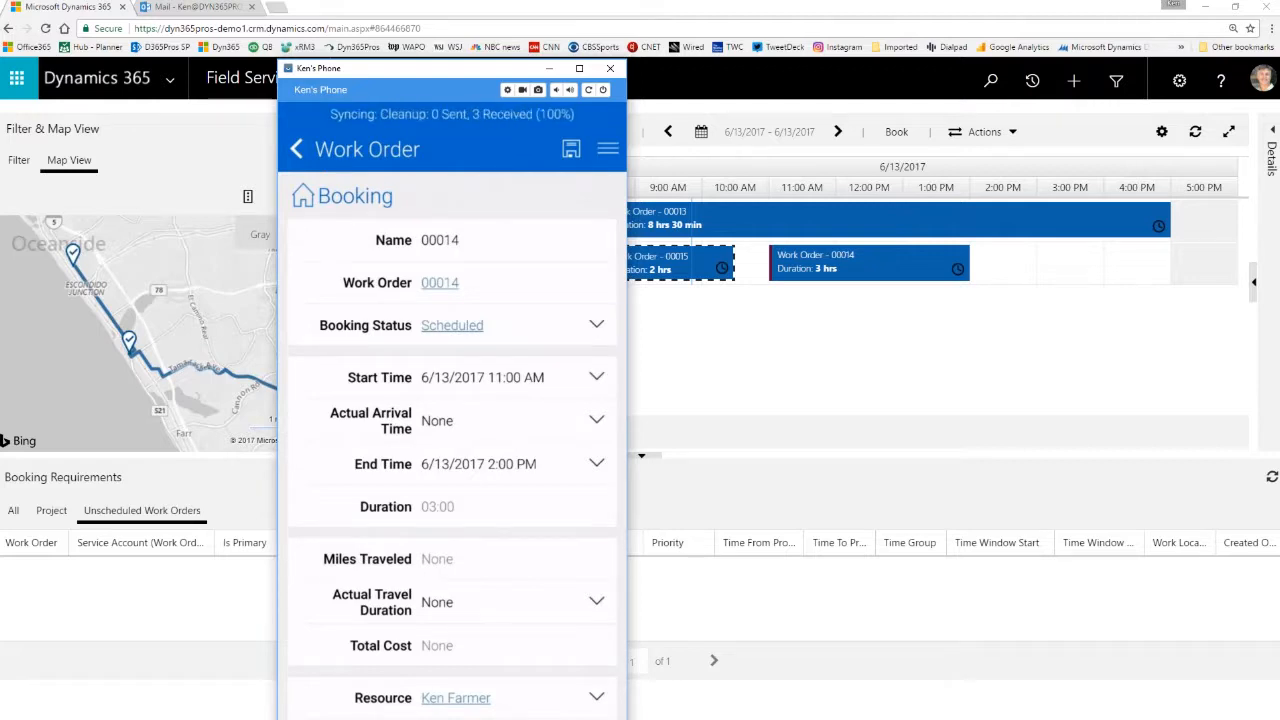
pyautogui.click(495, 193)
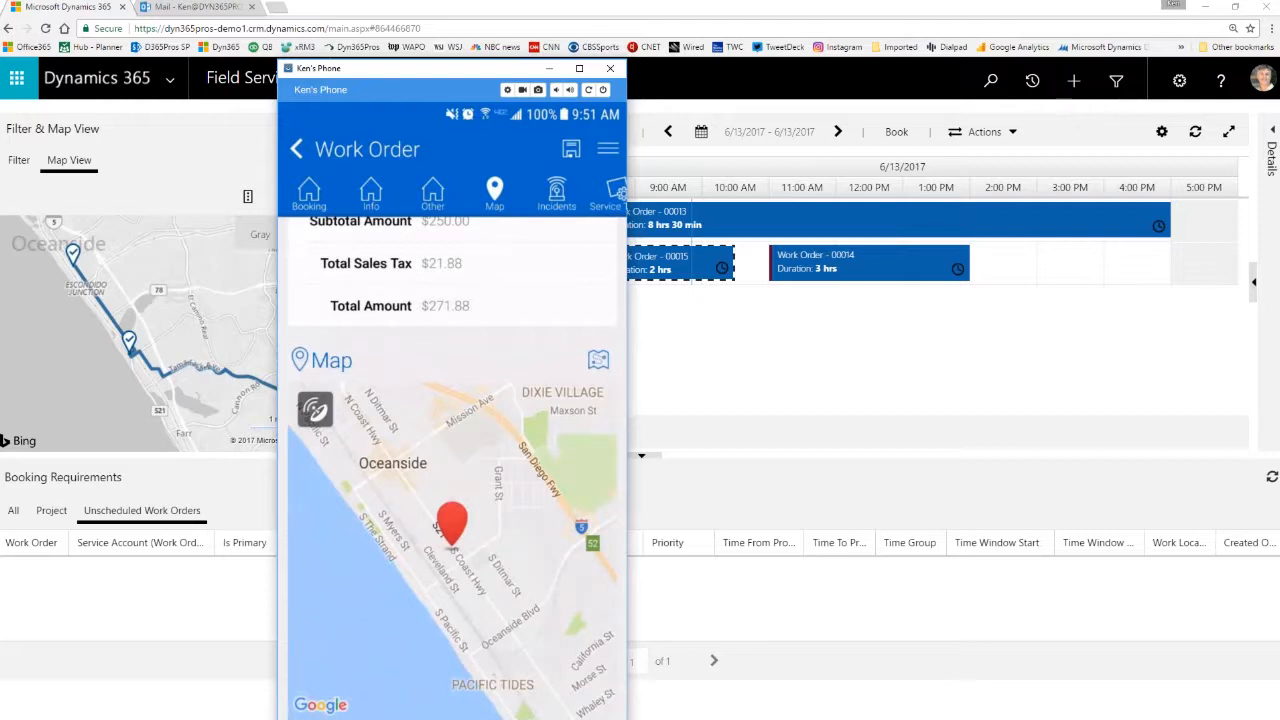
pyautogui.click(309, 193)
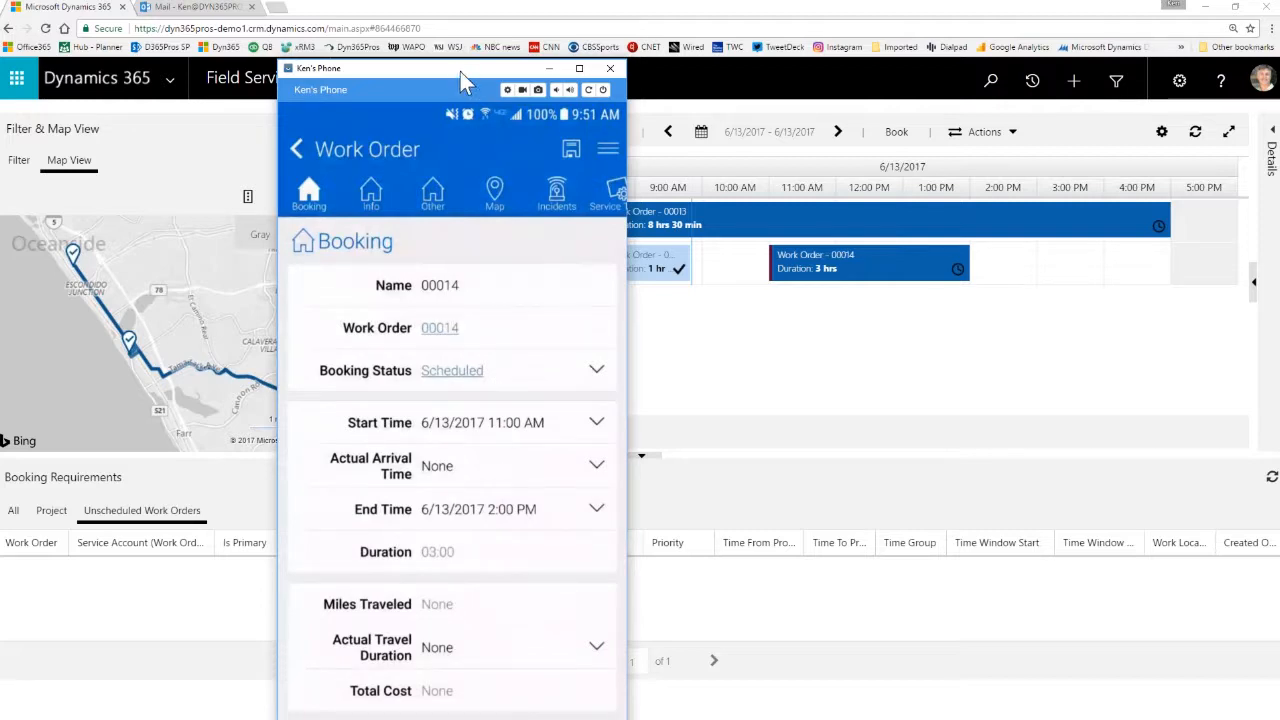
# - Move the phone window aside and check the booking details of work order 00015 on the Schedule Board
pyautogui.moveTo(468, 75); pyautogui.dragTo(1096, 31)
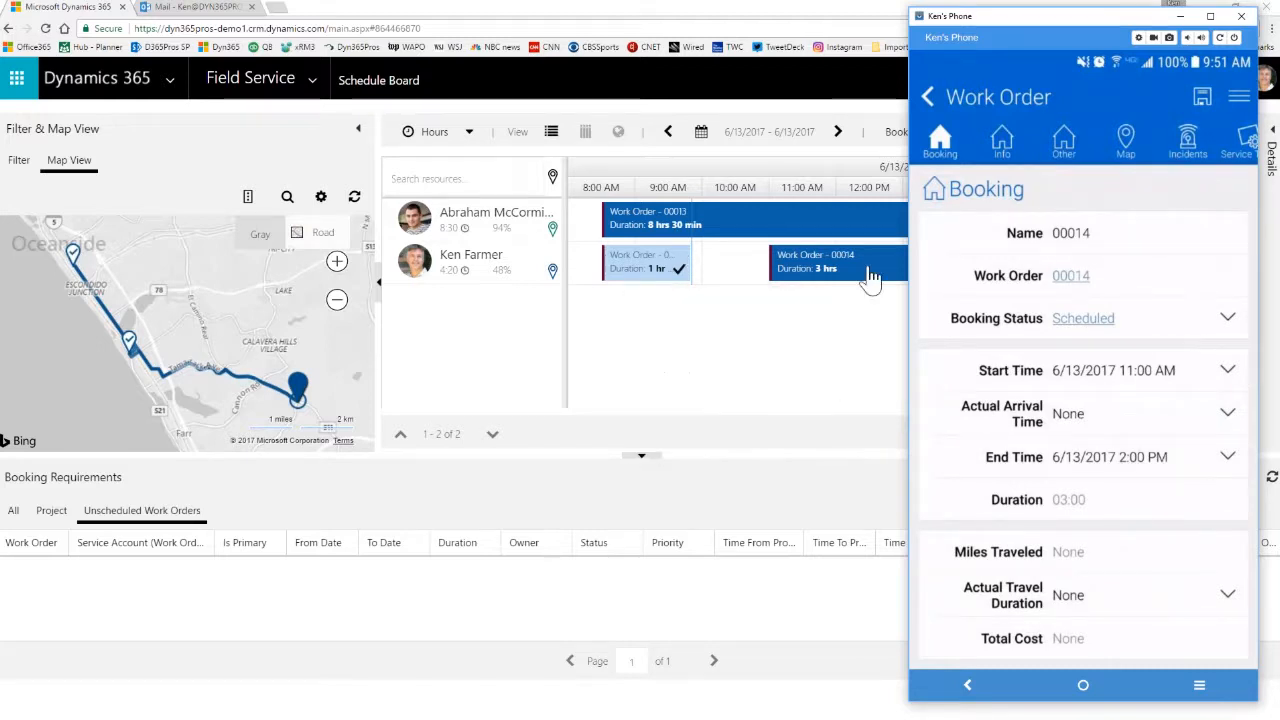
pyautogui.moveTo(680, 286)
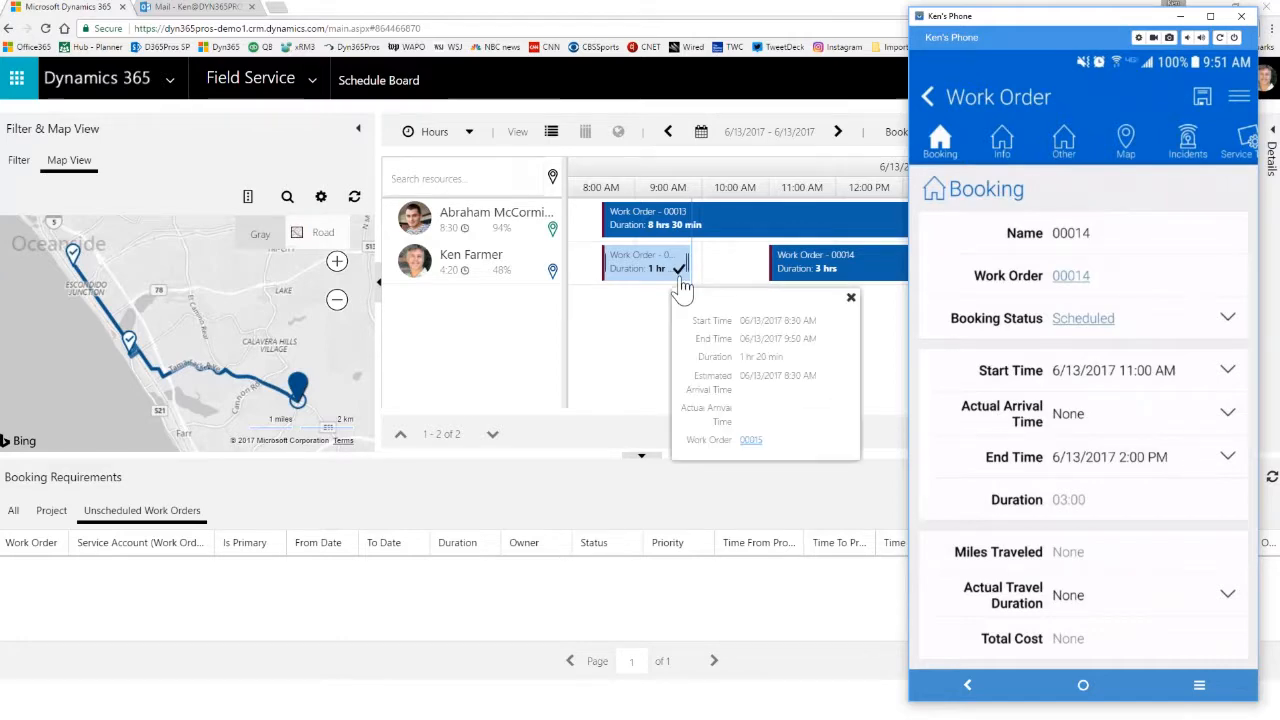
pyautogui.moveTo(1095, 29); pyautogui.dragTo(291, 45)
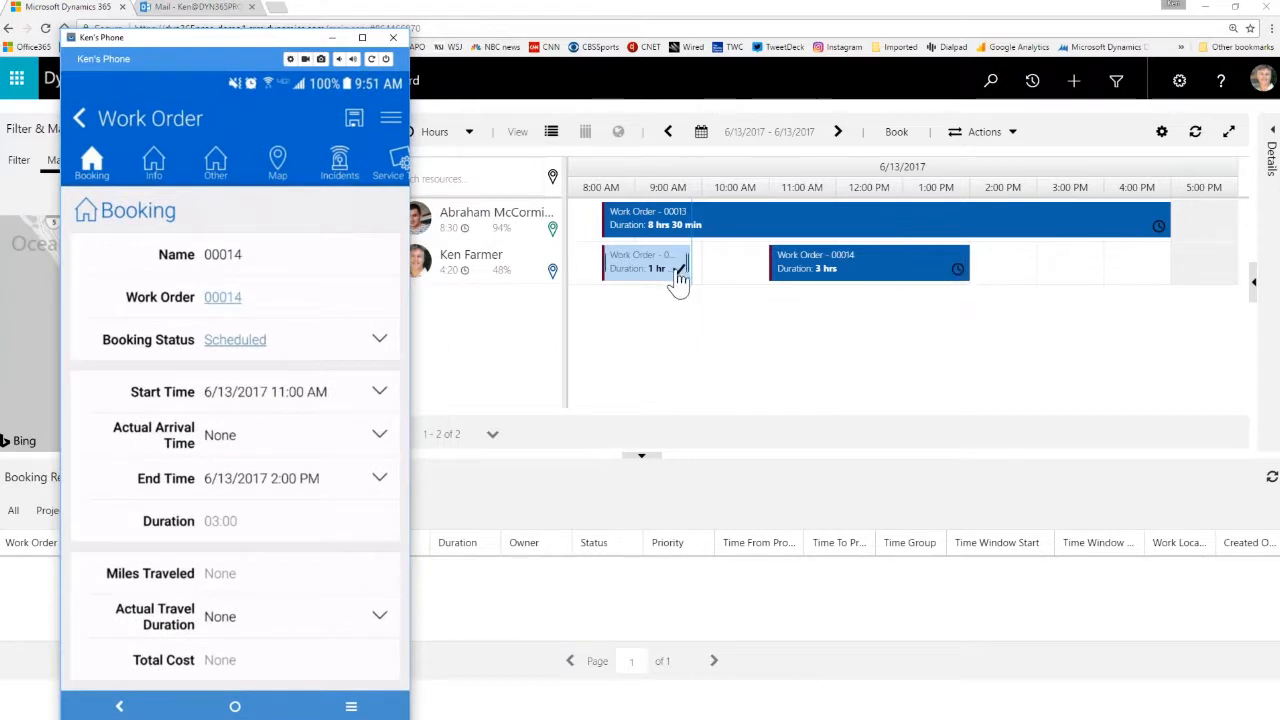
pyautogui.moveTo(678, 278)
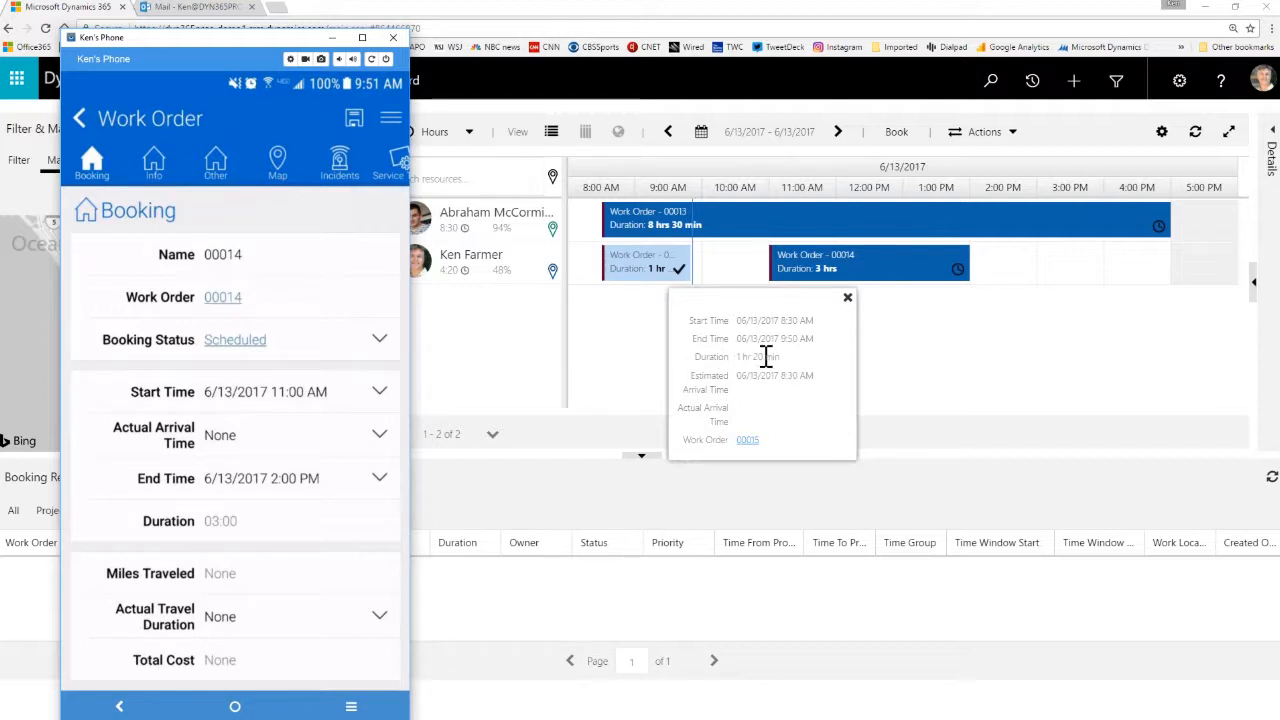
pyautogui.click(847, 300)
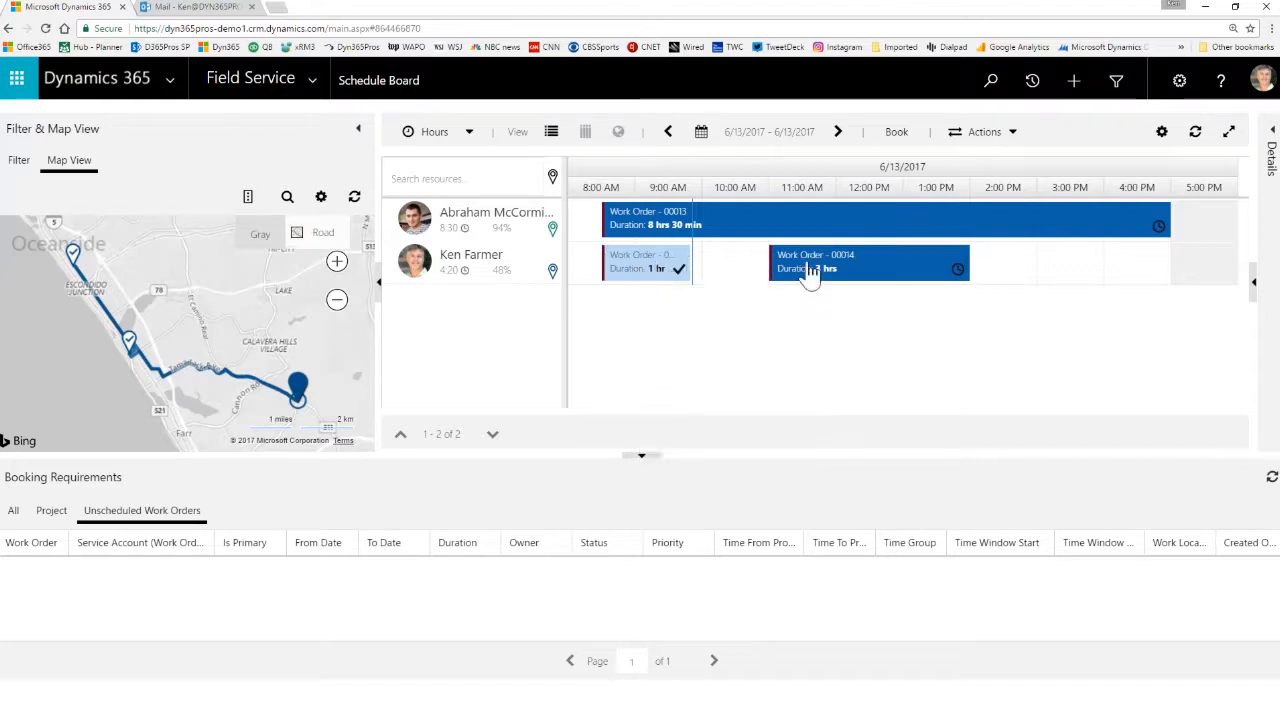
# - Return to the phone window, set the Bagby Brewery booking's Start Time to 6/13/2017 10:00 AM and save the booking
pyautogui.moveTo(810, 272)
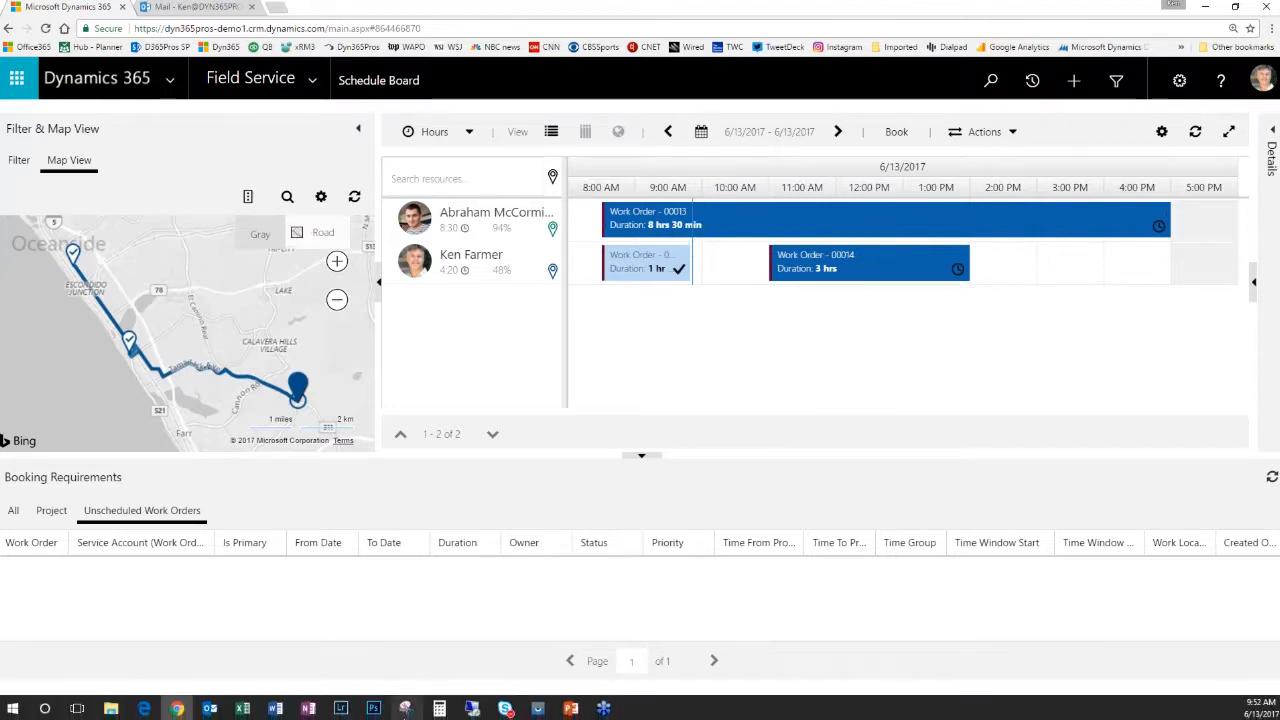
pyautogui.click(545, 706)
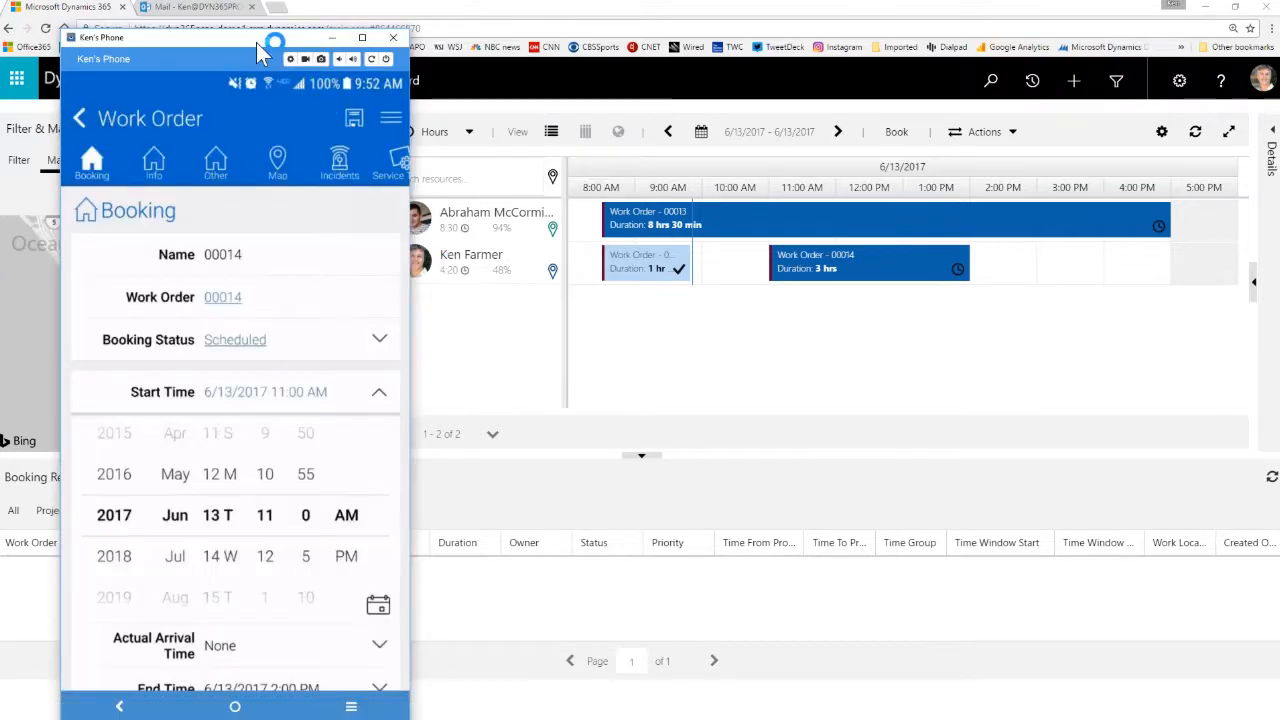
pyautogui.moveTo(294, 42); pyautogui.dragTo(639, 47)
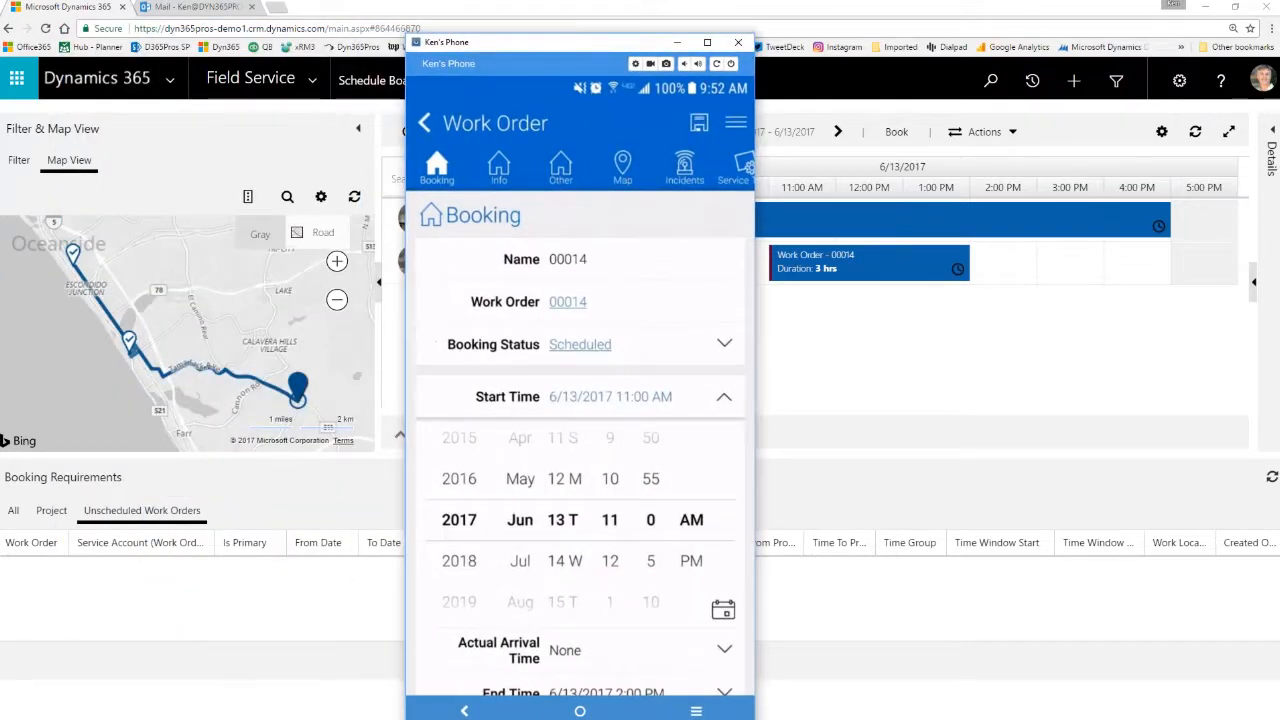
pyautogui.click(724, 397)
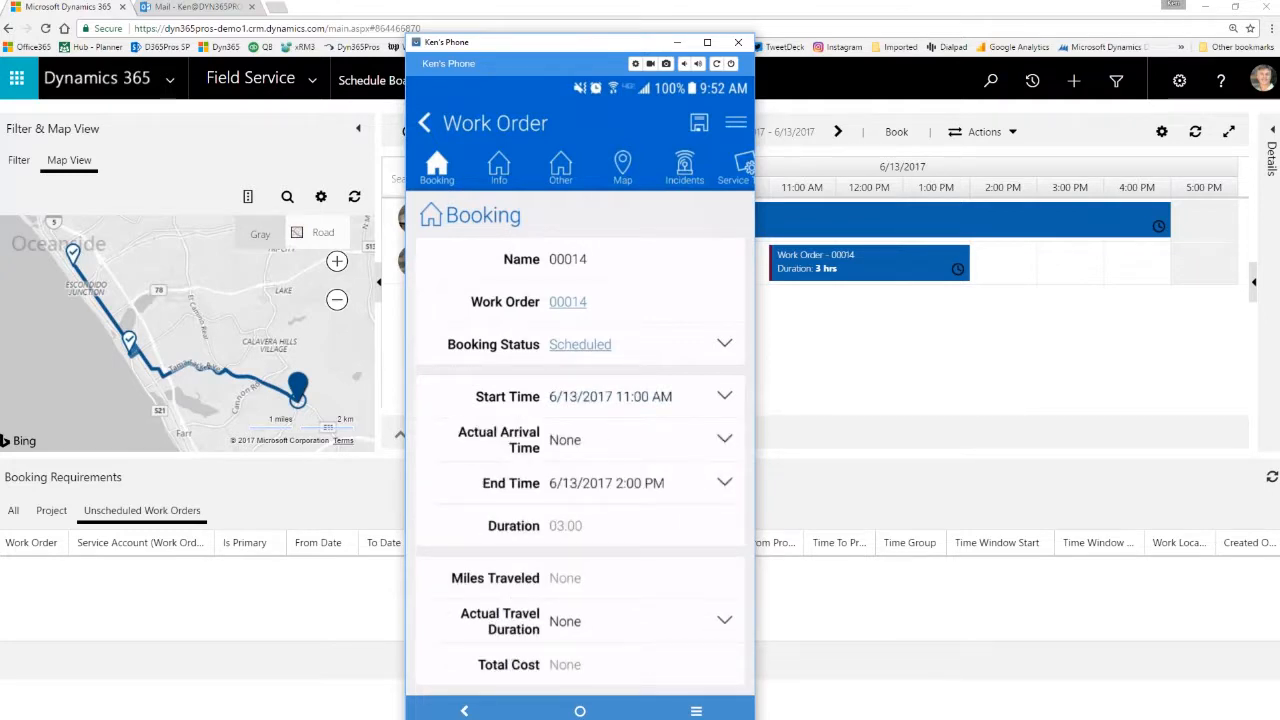
pyautogui.click(724, 397)
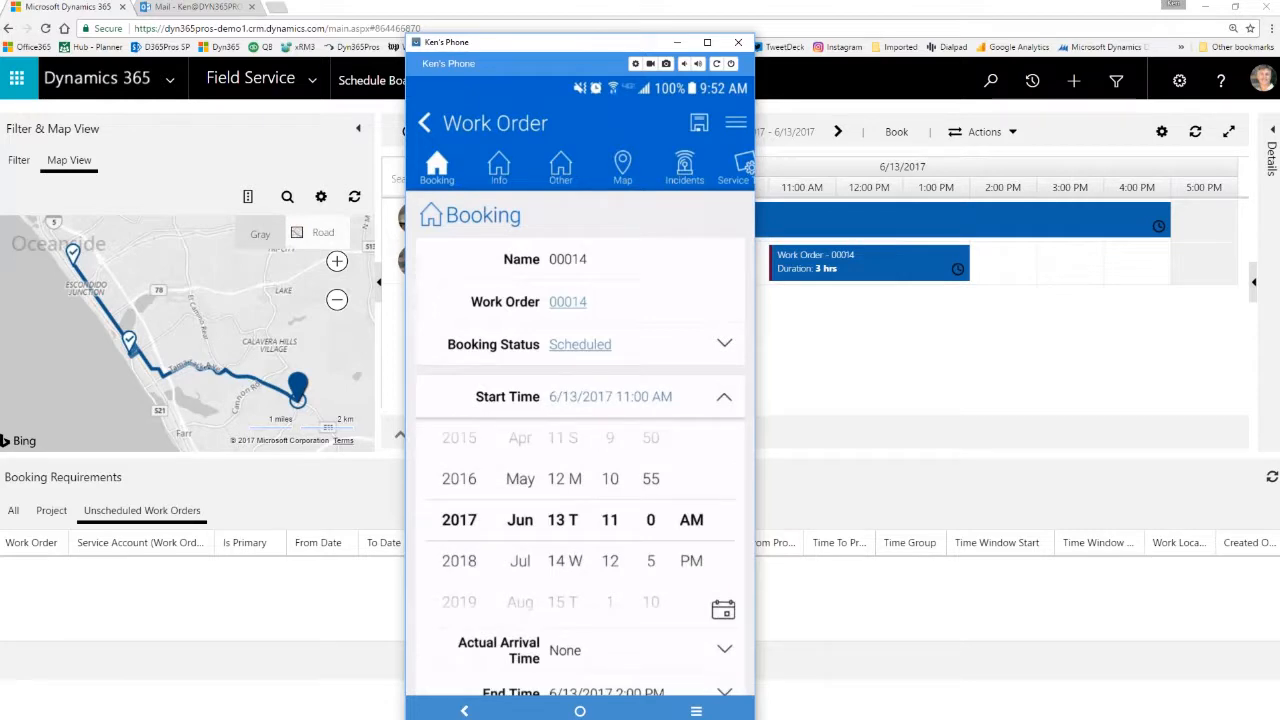
pyautogui.moveTo(610, 520); pyautogui.dragTo(610, 557)
pyautogui.click(724, 397)
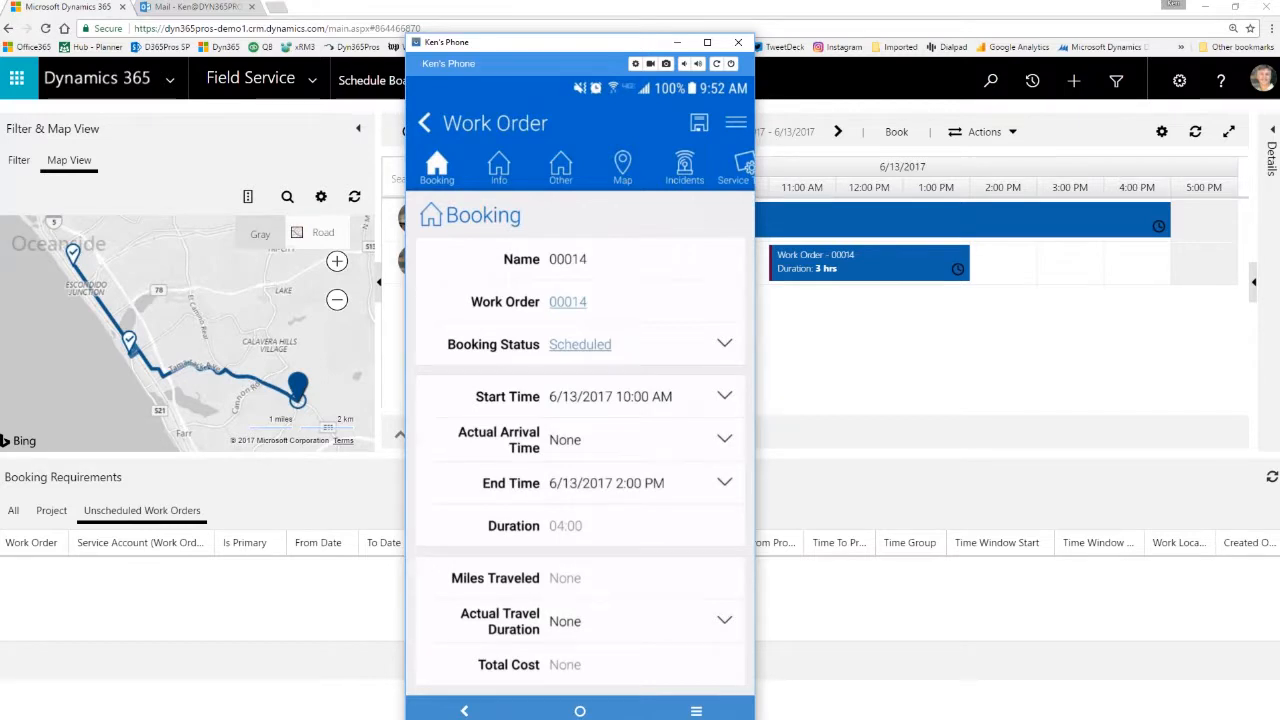
pyautogui.click(699, 123)
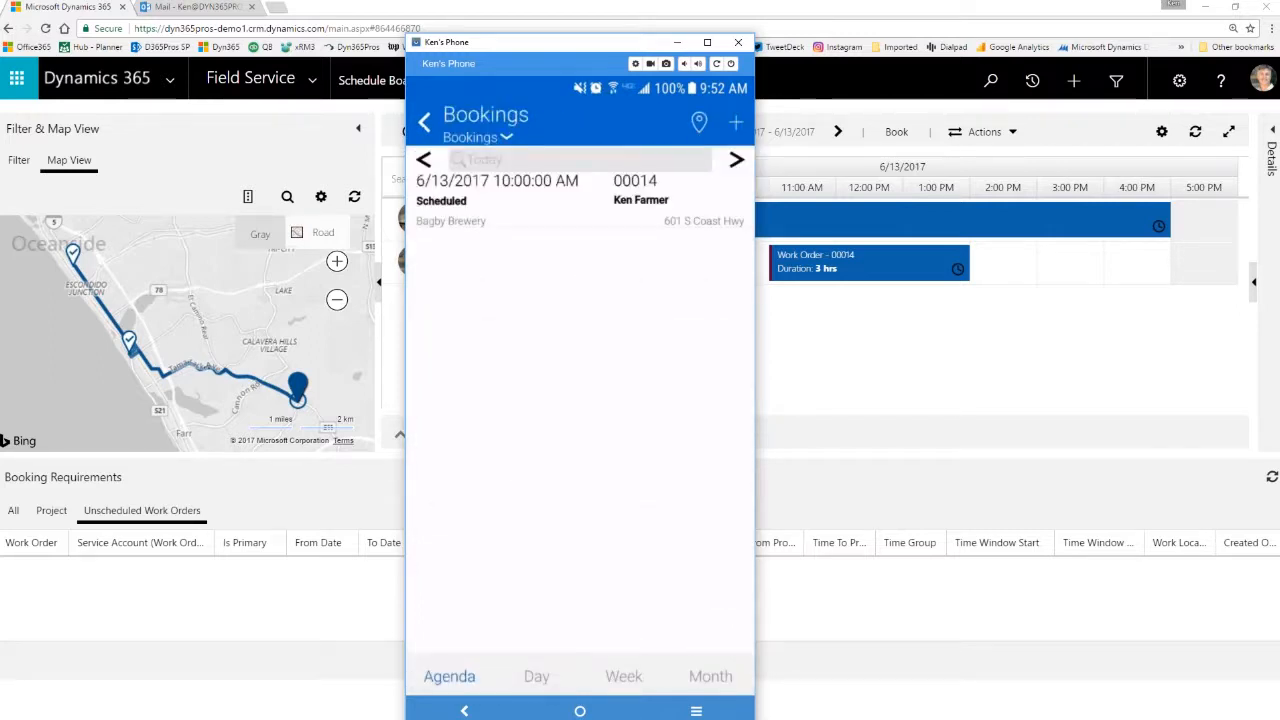
# - Reopen the Bagby Brewery booking and review its times, resource, status and work order instructions
pyautogui.click(580, 200)
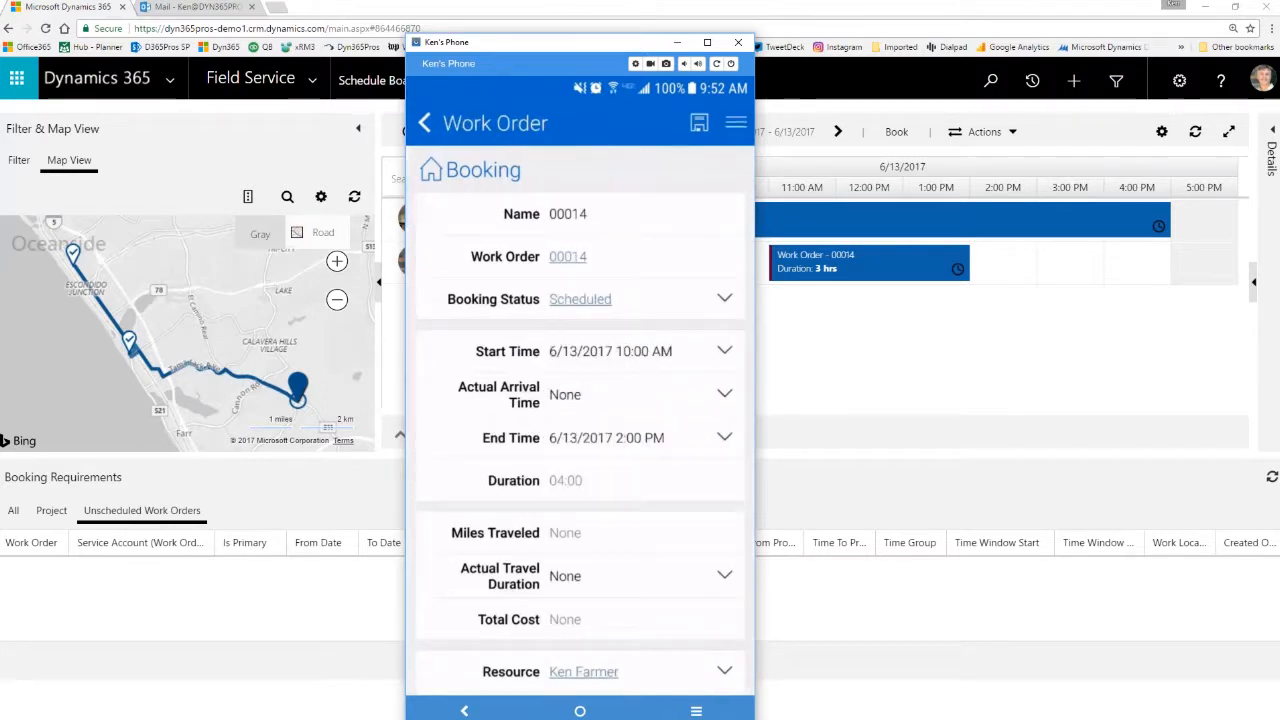
pyautogui.scroll(-1, 580, 420)
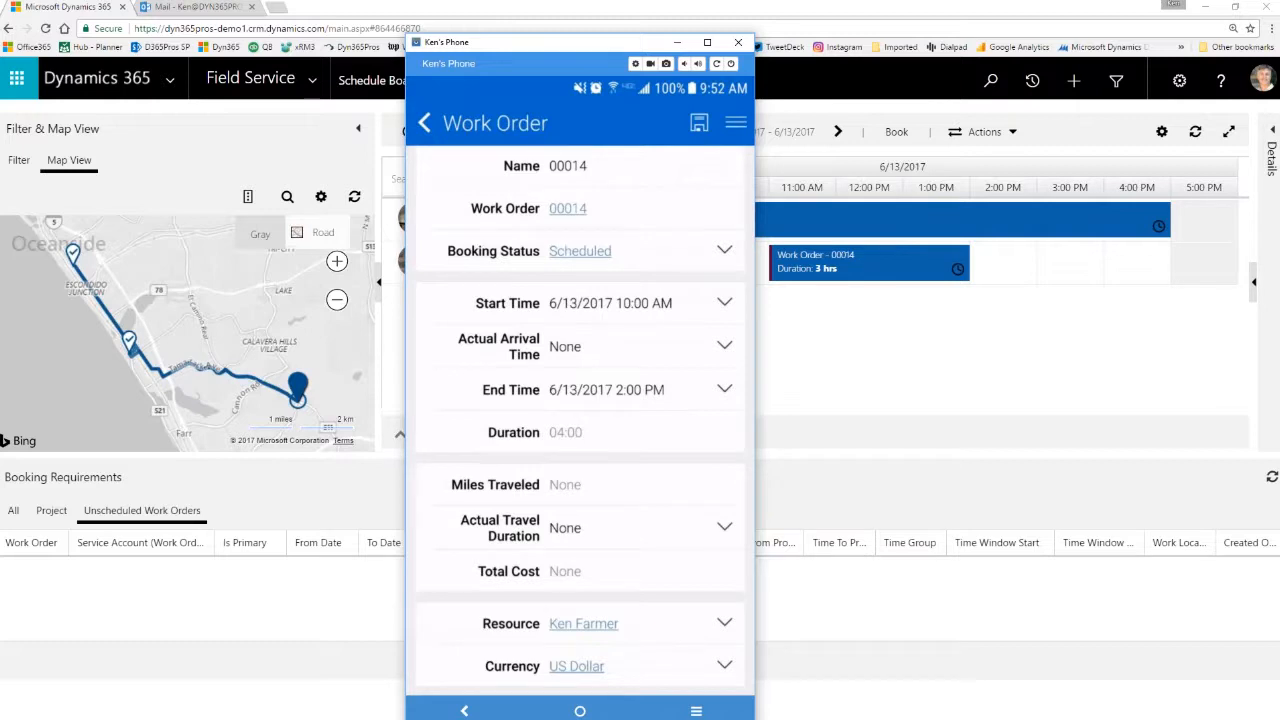
pyautogui.scroll(-5, 580, 420)
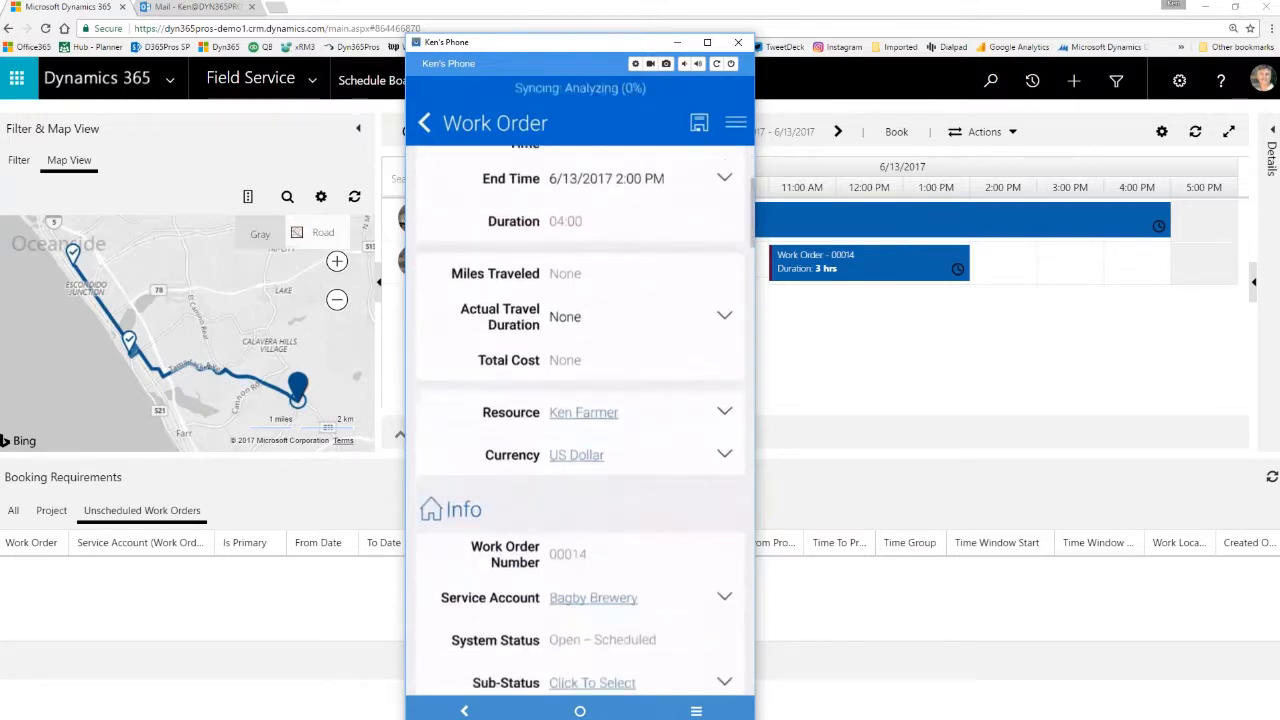
pyautogui.scroll(-3, 580, 420)
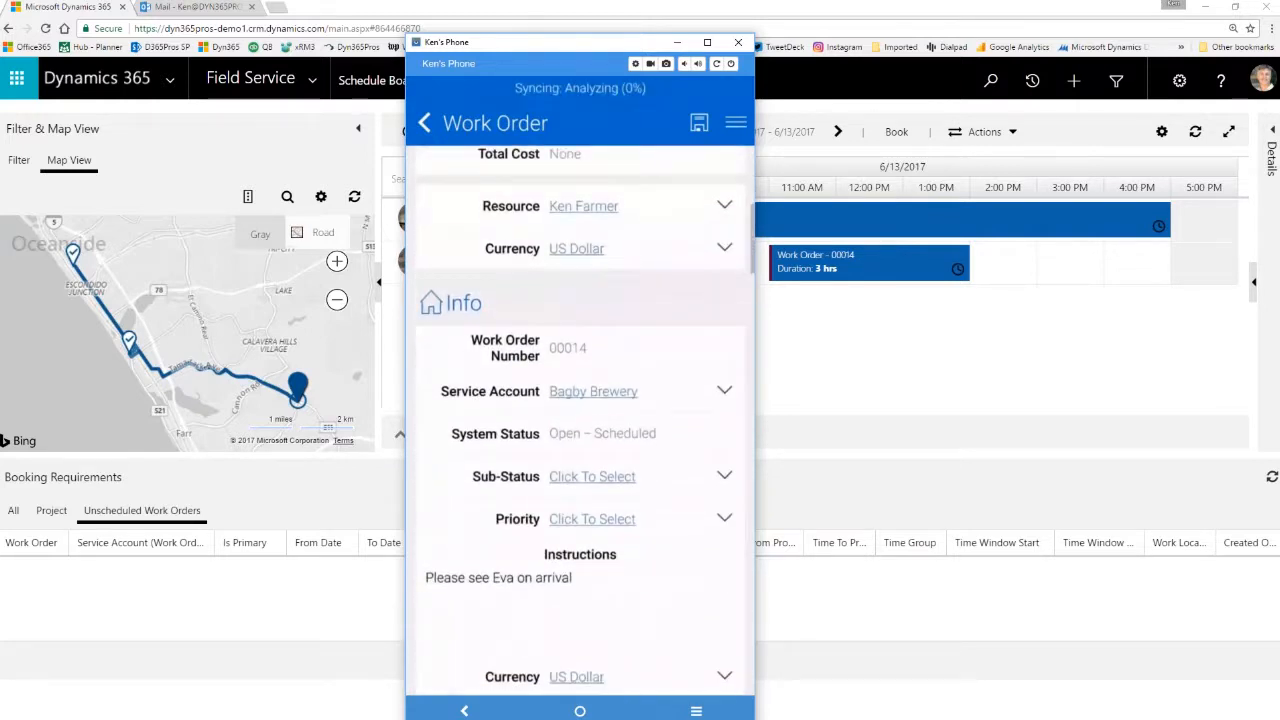
pyautogui.scroll(-2, 580, 420)
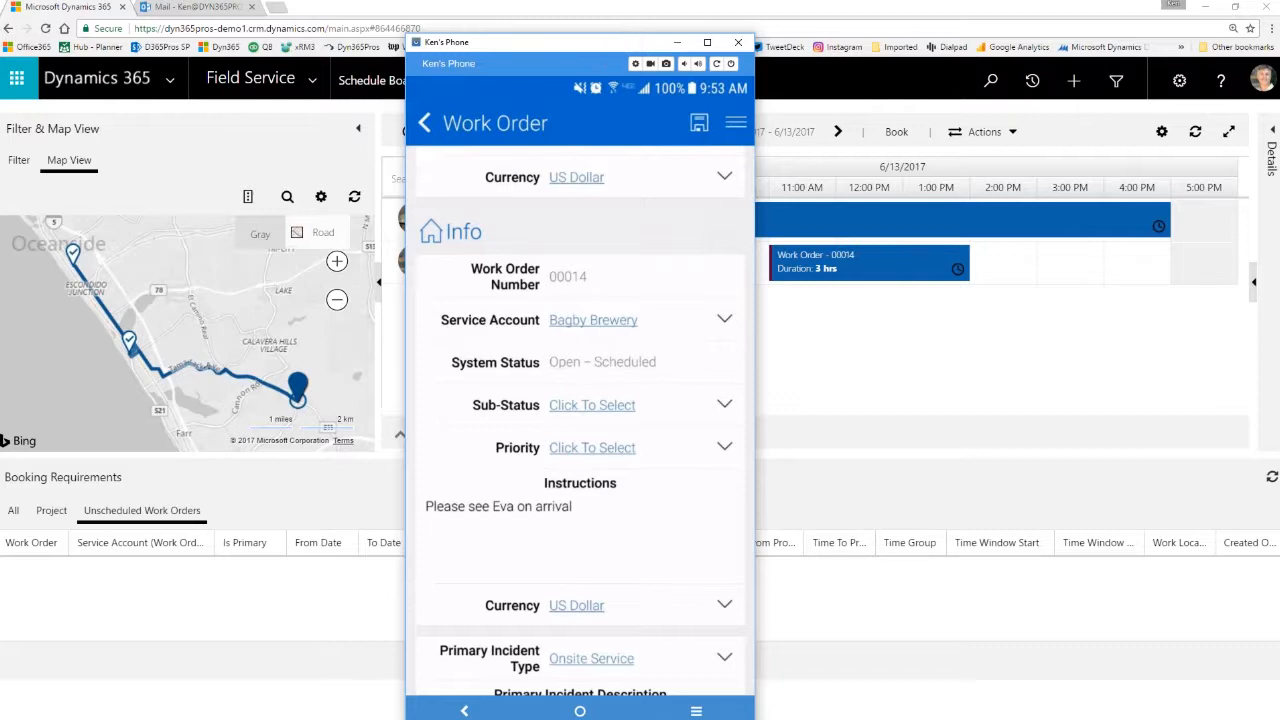
pyautogui.scroll(-2, 580, 420)
pyautogui.scroll(-1, 580, 420)
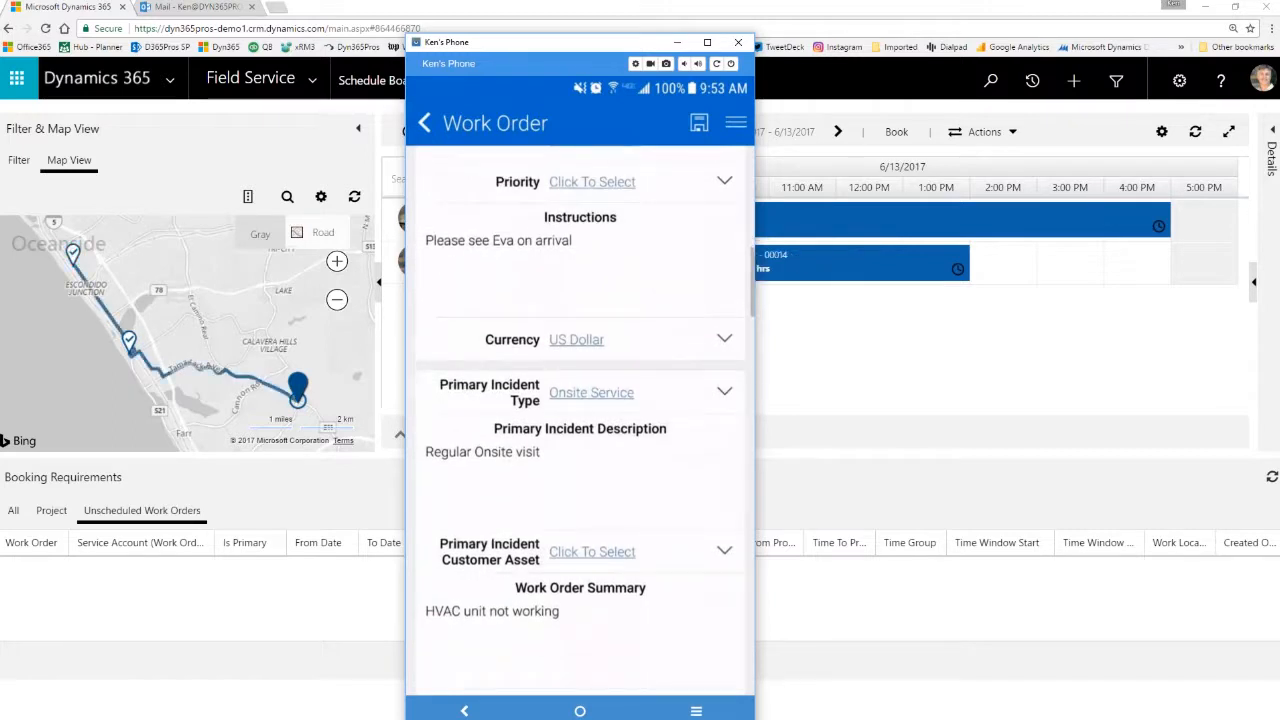
# - Review the work order's primary incident description, work order summary, address and tax fields
pyautogui.click(537, 455)
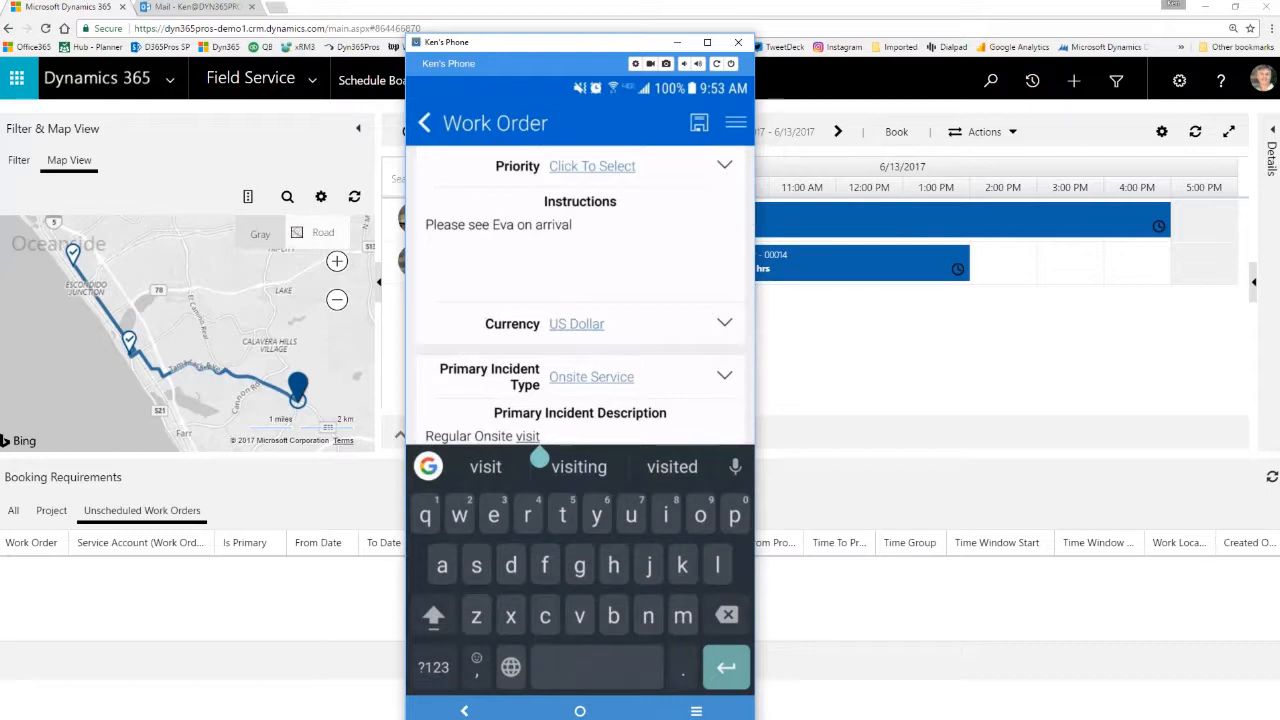
pyautogui.press('Escape')
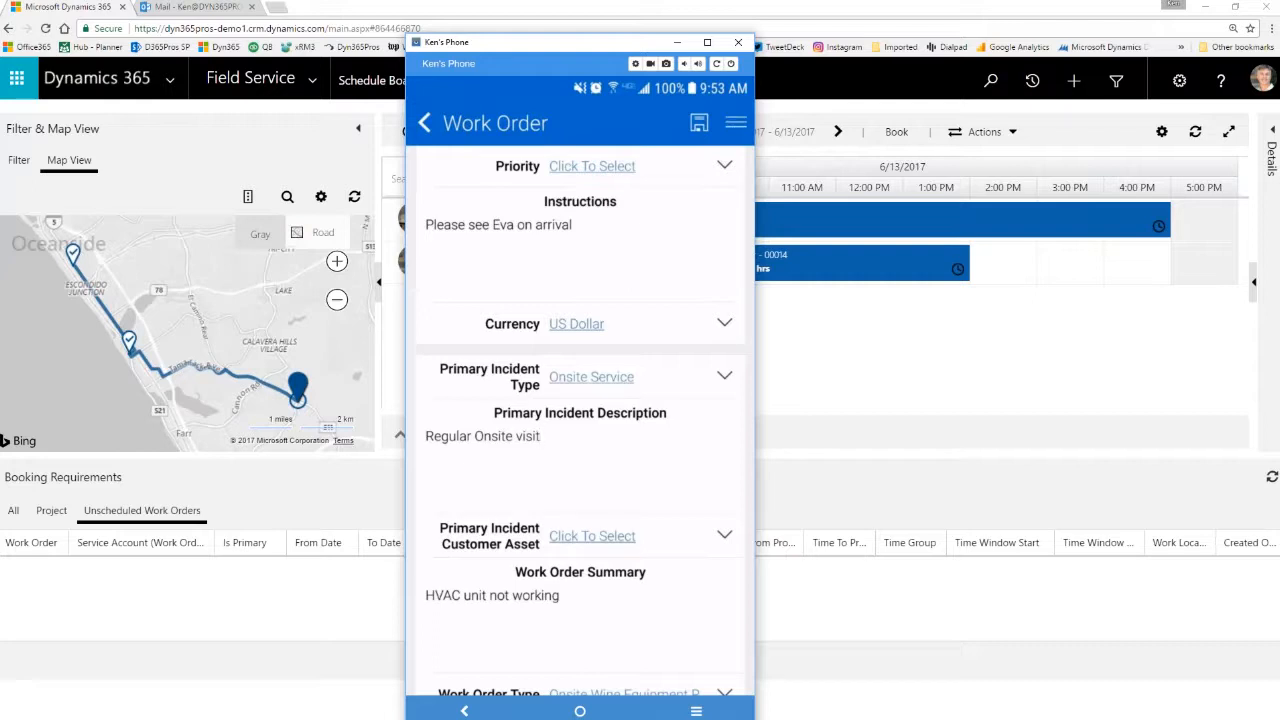
pyautogui.scroll(-2, 580, 420)
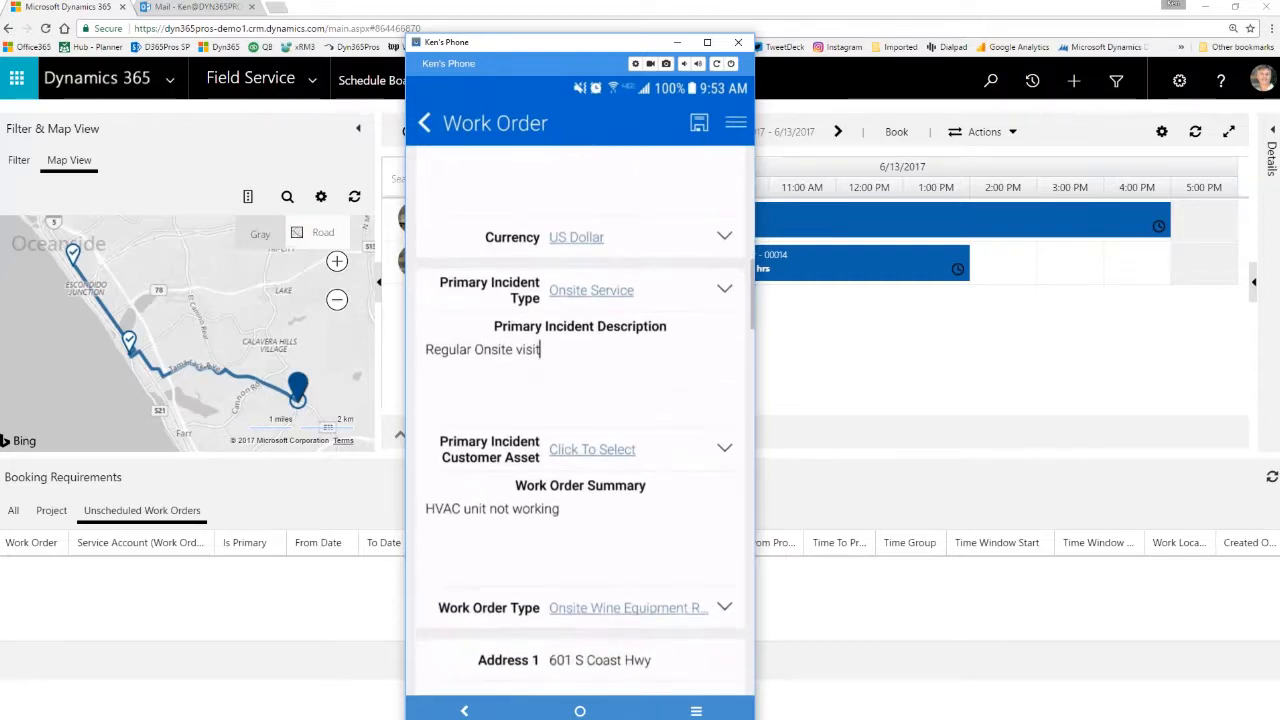
pyautogui.scroll(-3, 537, 371)
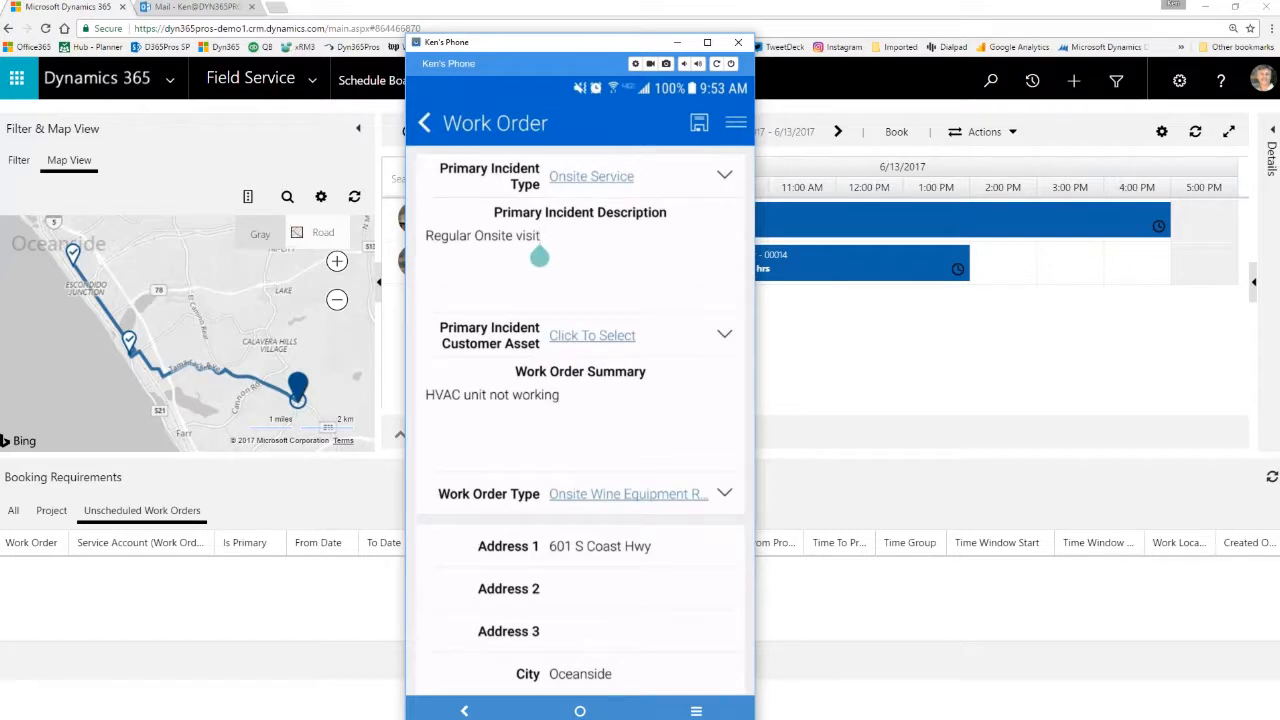
pyautogui.scroll(-4, 539, 257)
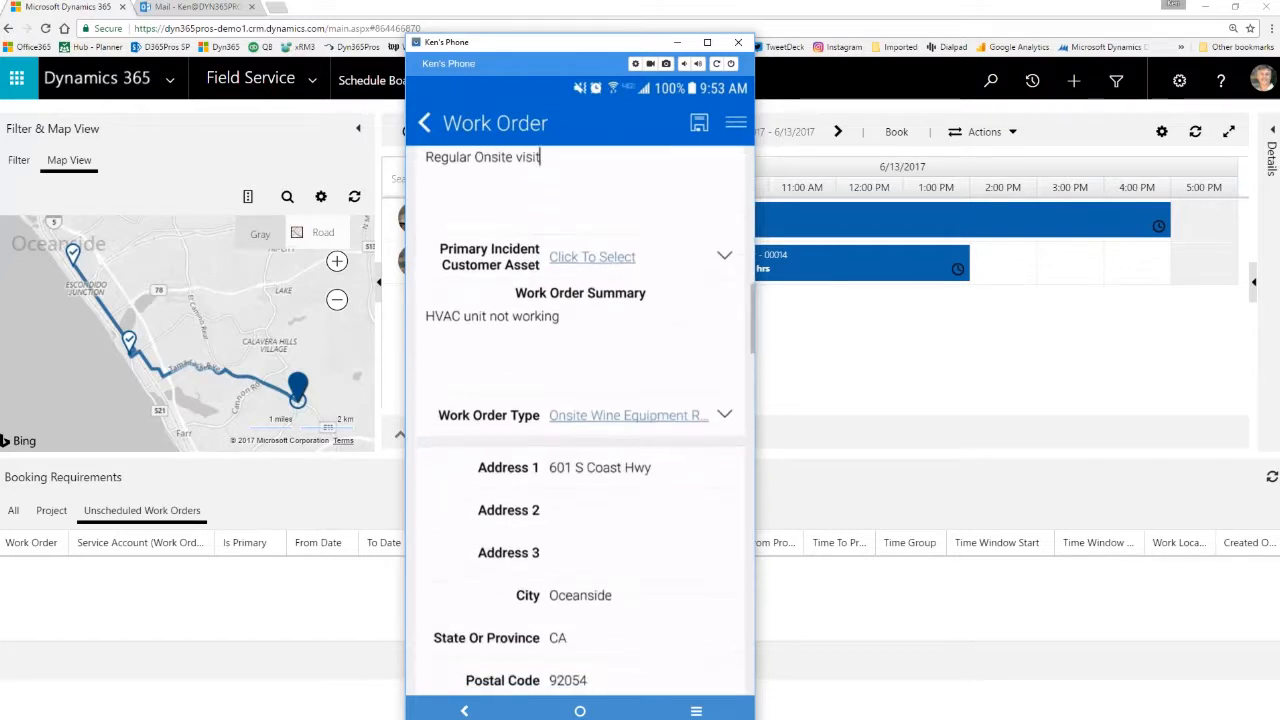
pyautogui.scroll(-5, 580, 420)
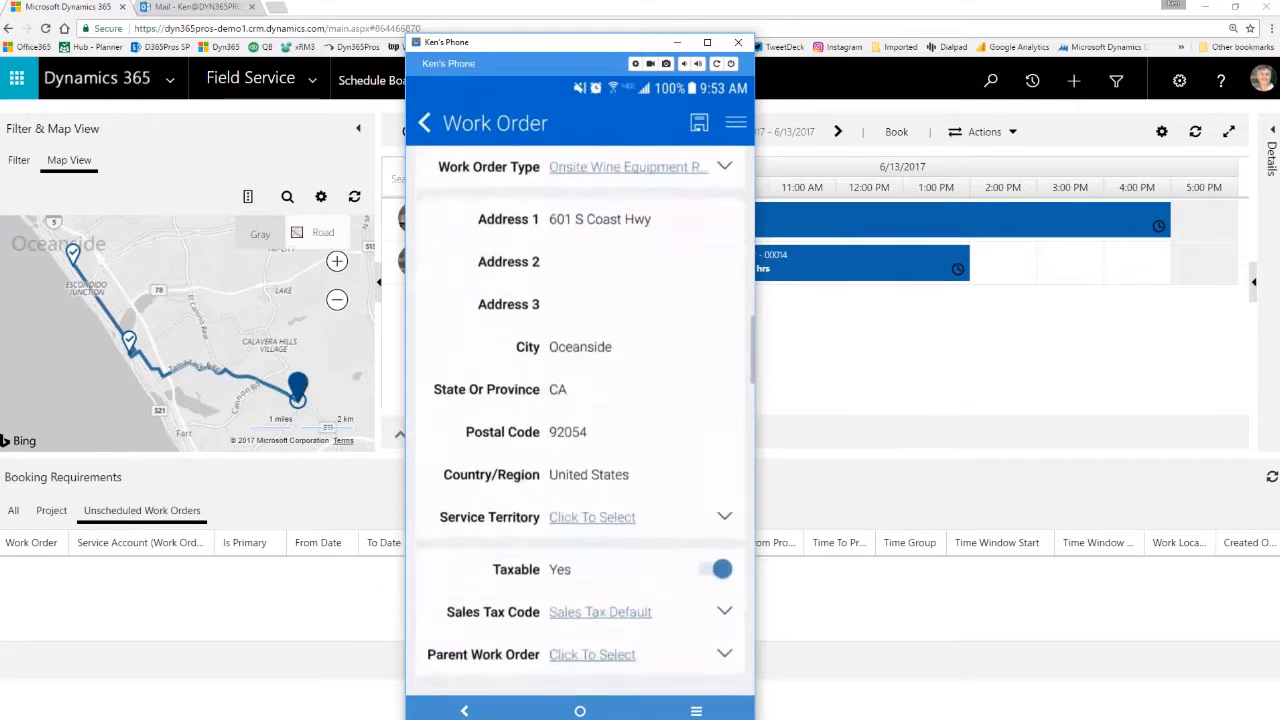
# - Examine the work order's incidents, service tasks, products and Onsite Service charge details, and go on to its payments and notes
pyautogui.scroll(3, 580, 420)
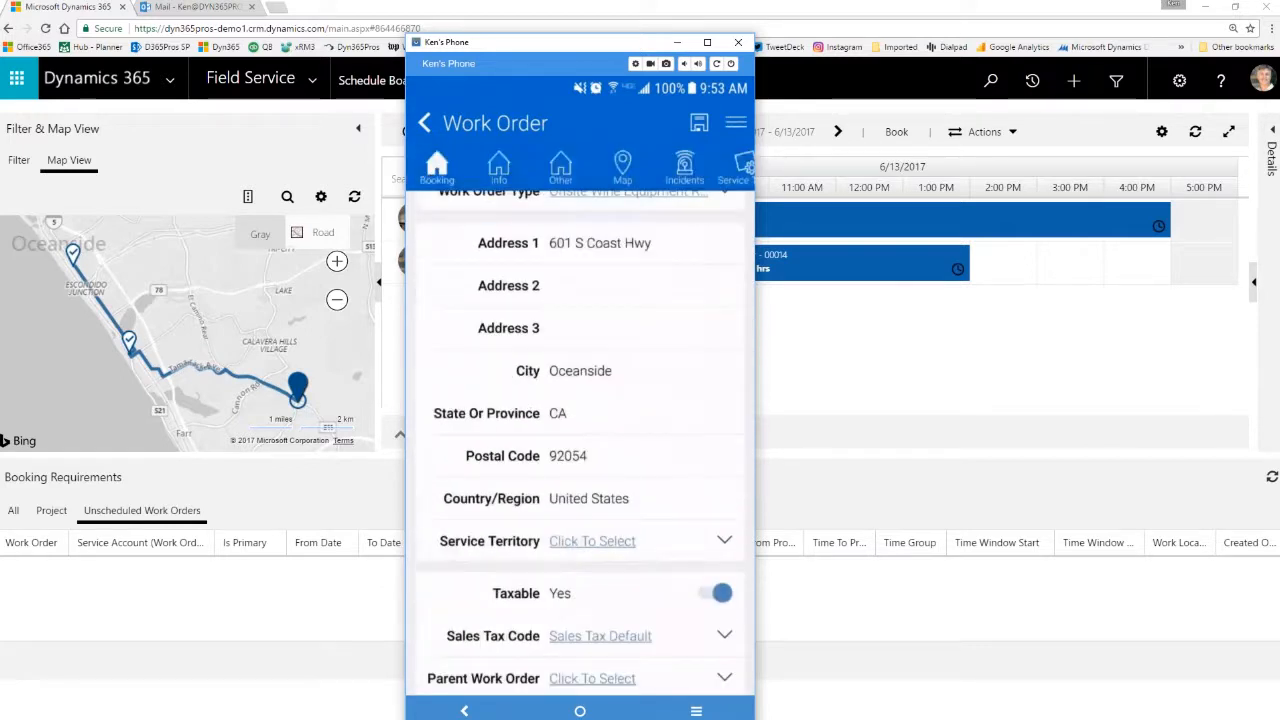
pyautogui.hscroll(3, 580, 168)
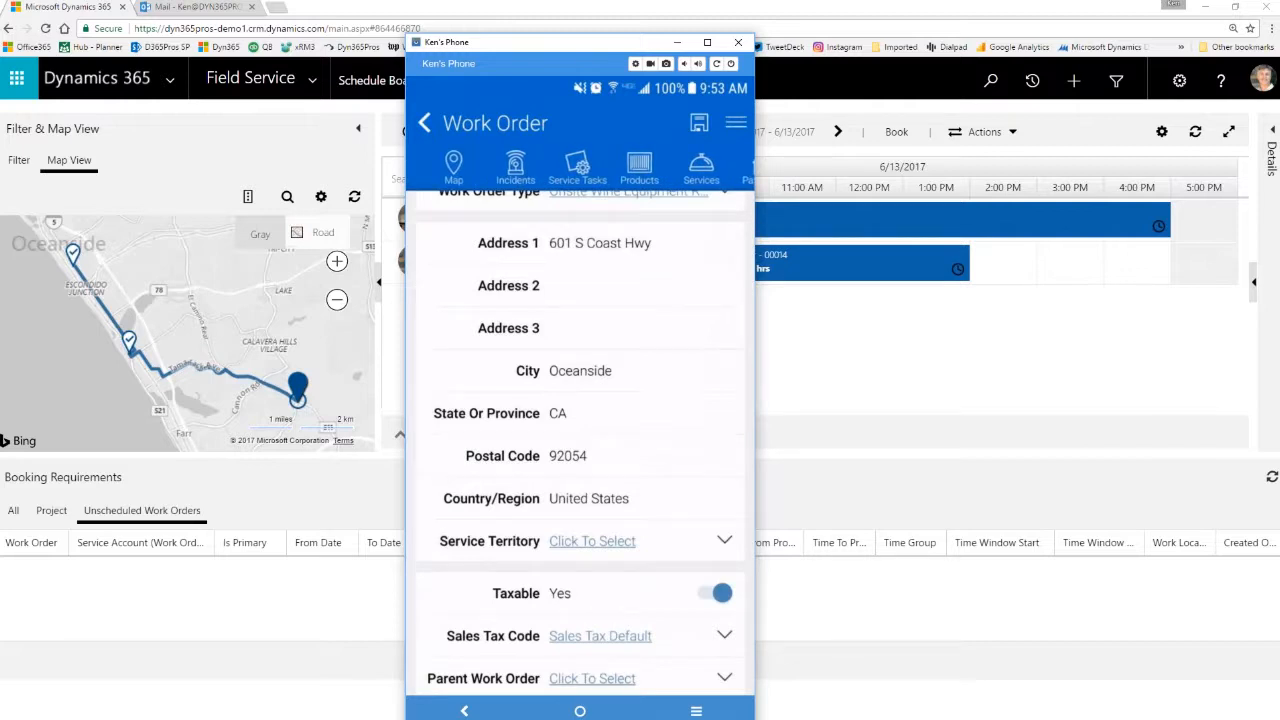
pyautogui.click(577, 168)
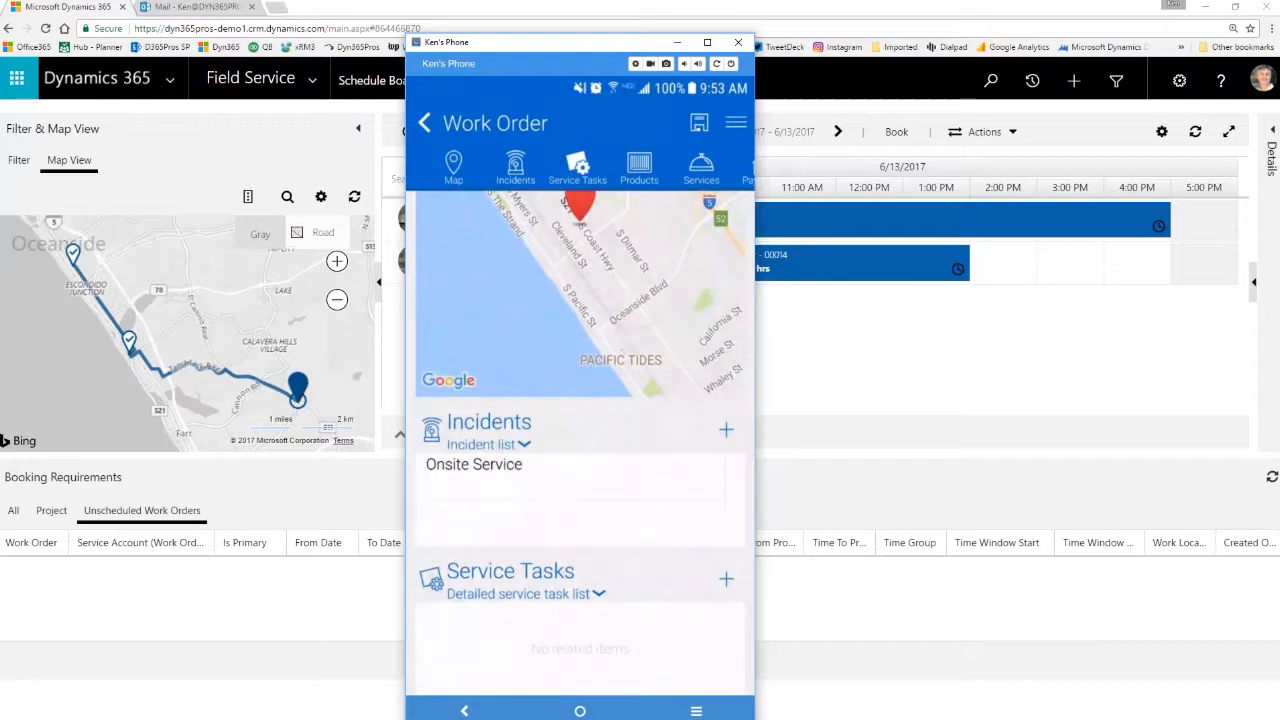
pyautogui.scroll(-2, 580, 440)
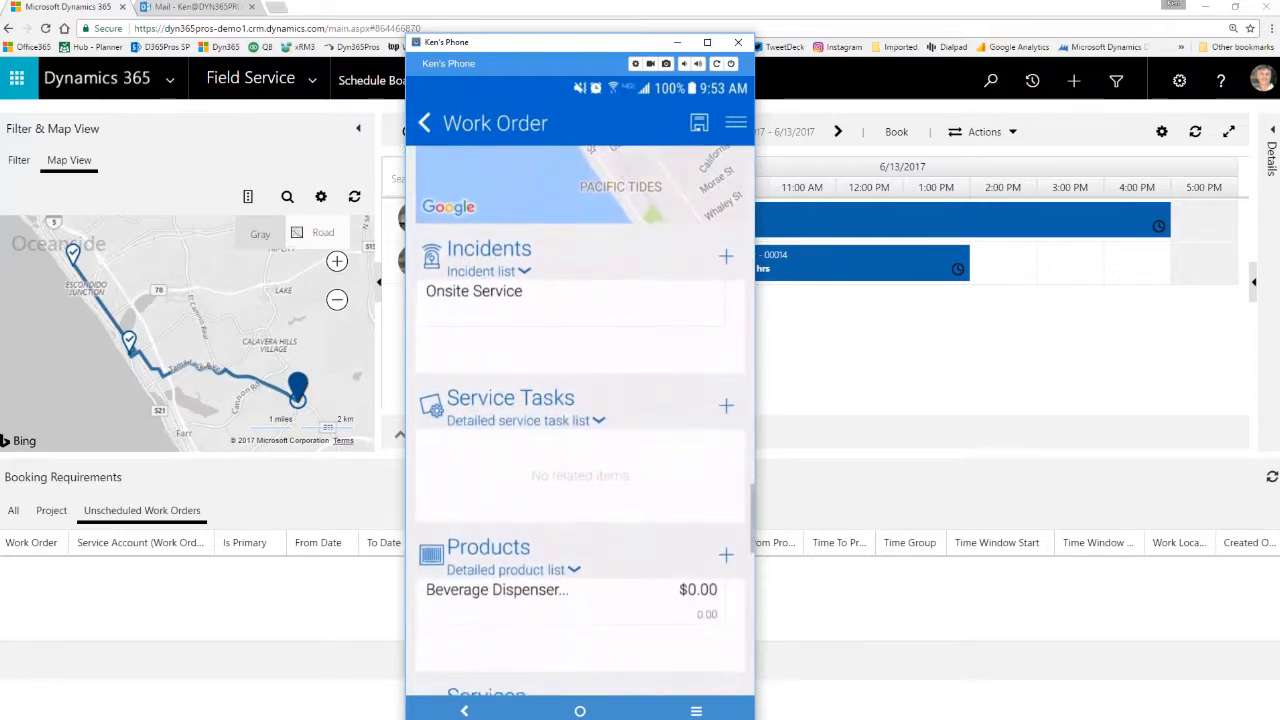
pyautogui.scroll(-1, 580, 420)
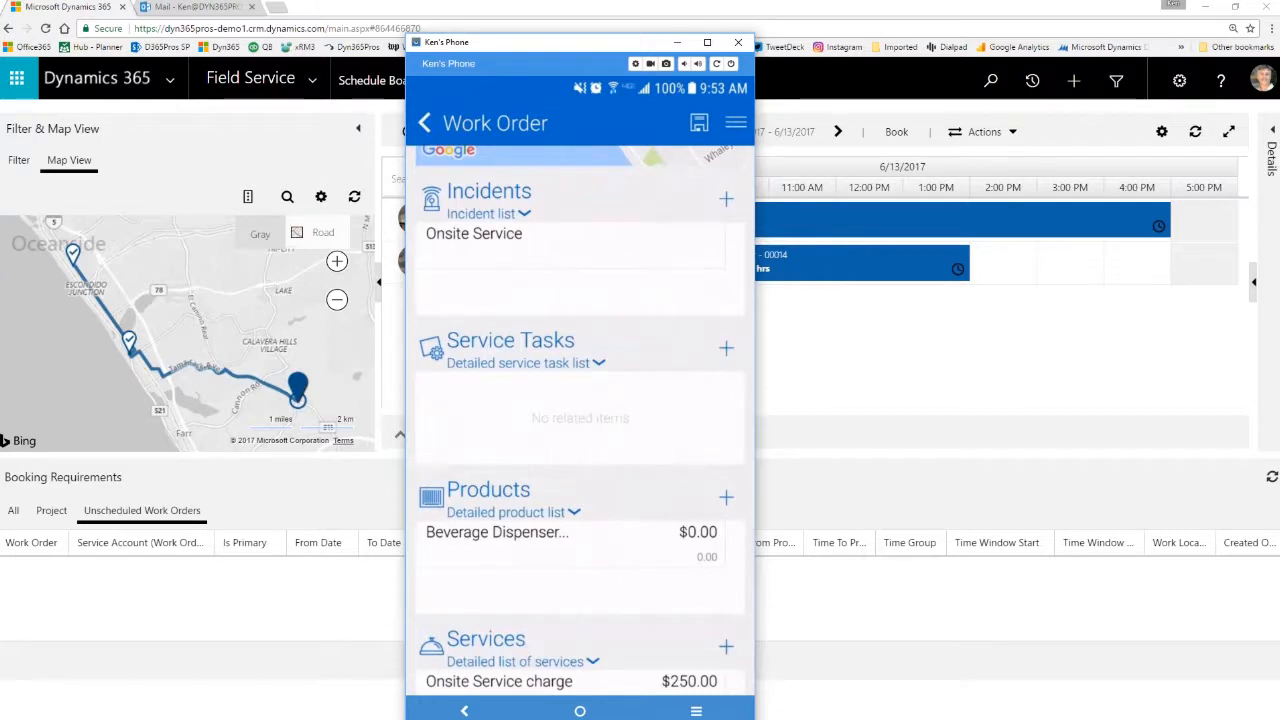
pyautogui.scroll(-2, 580, 420)
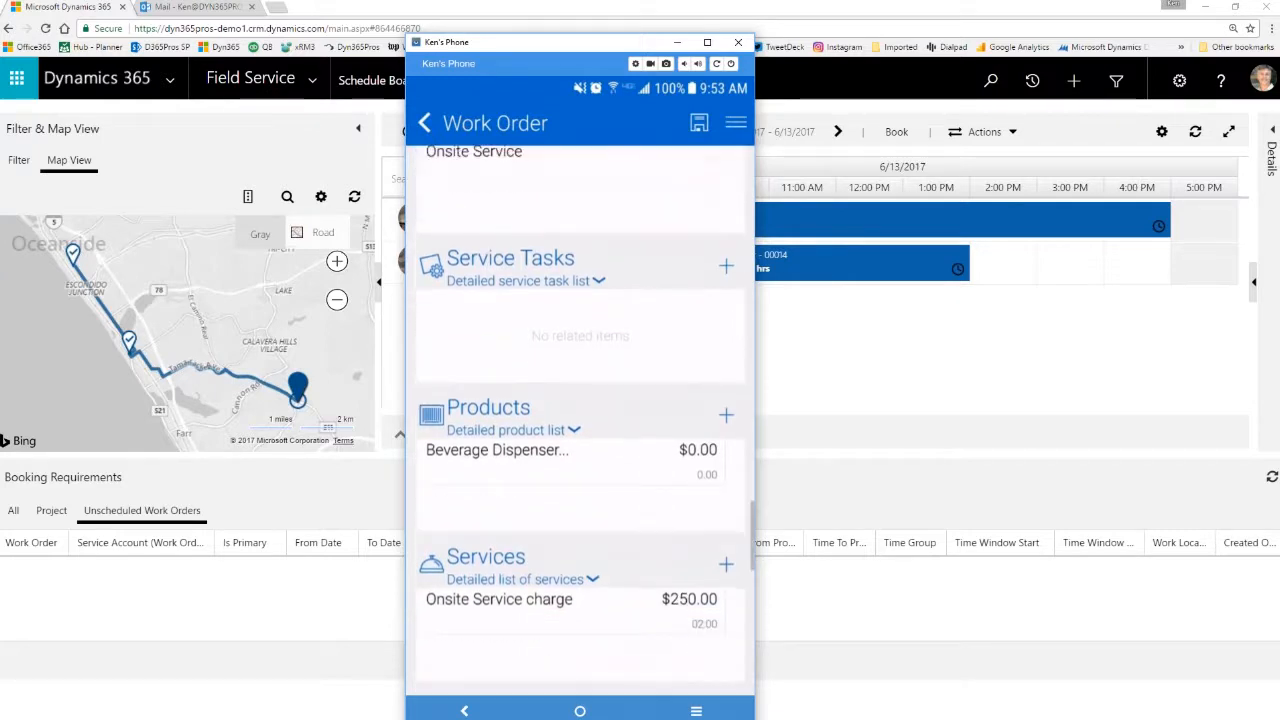
pyautogui.click(499, 548)
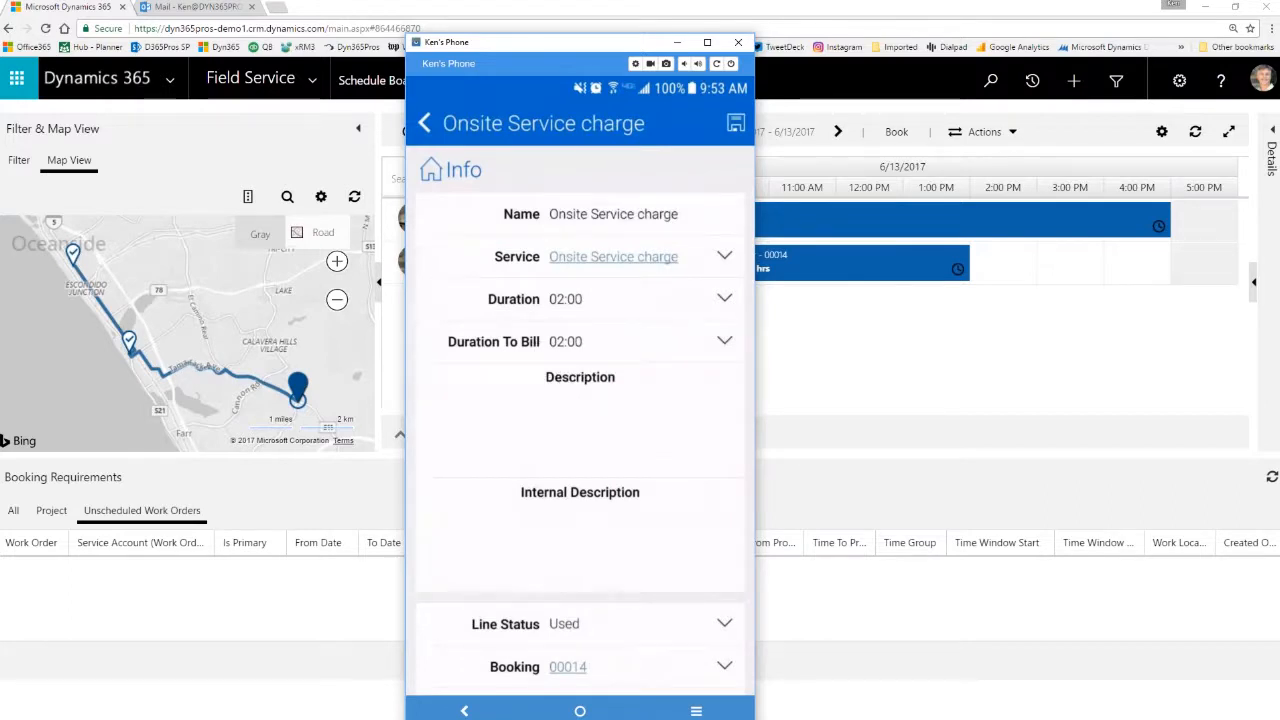
pyautogui.click(425, 123)
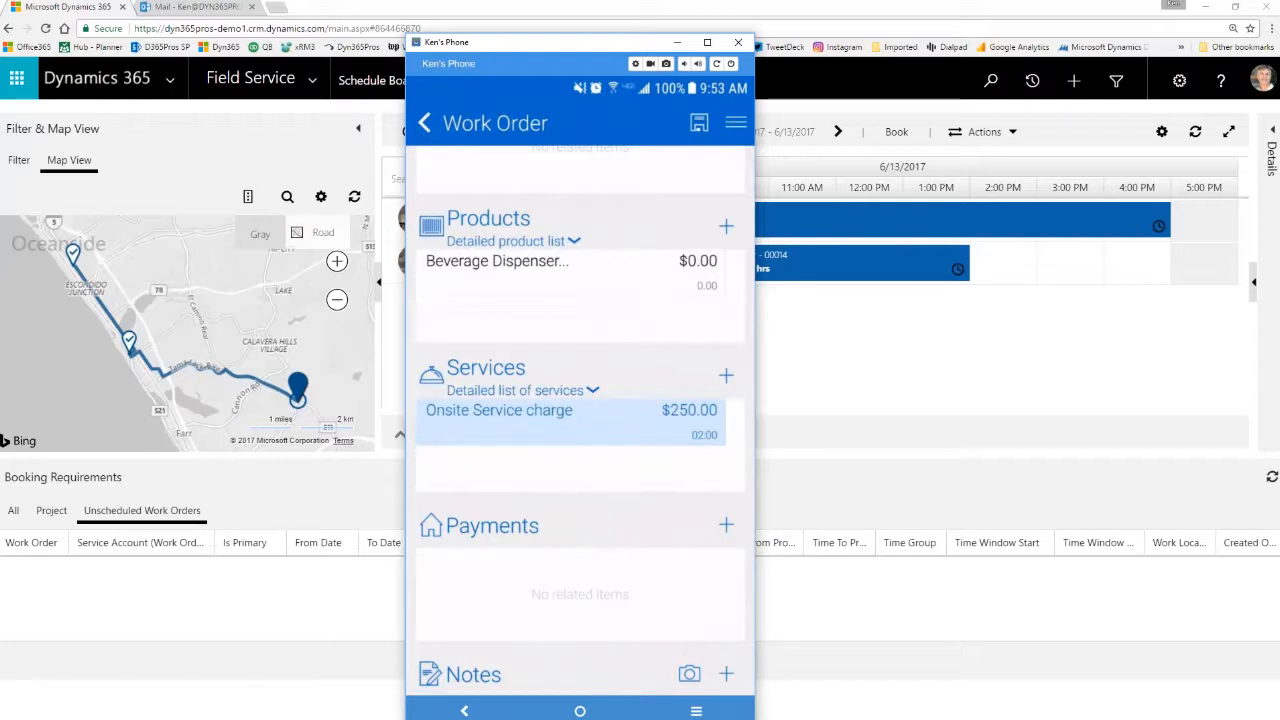
pyautogui.scroll(-2, 580, 420)
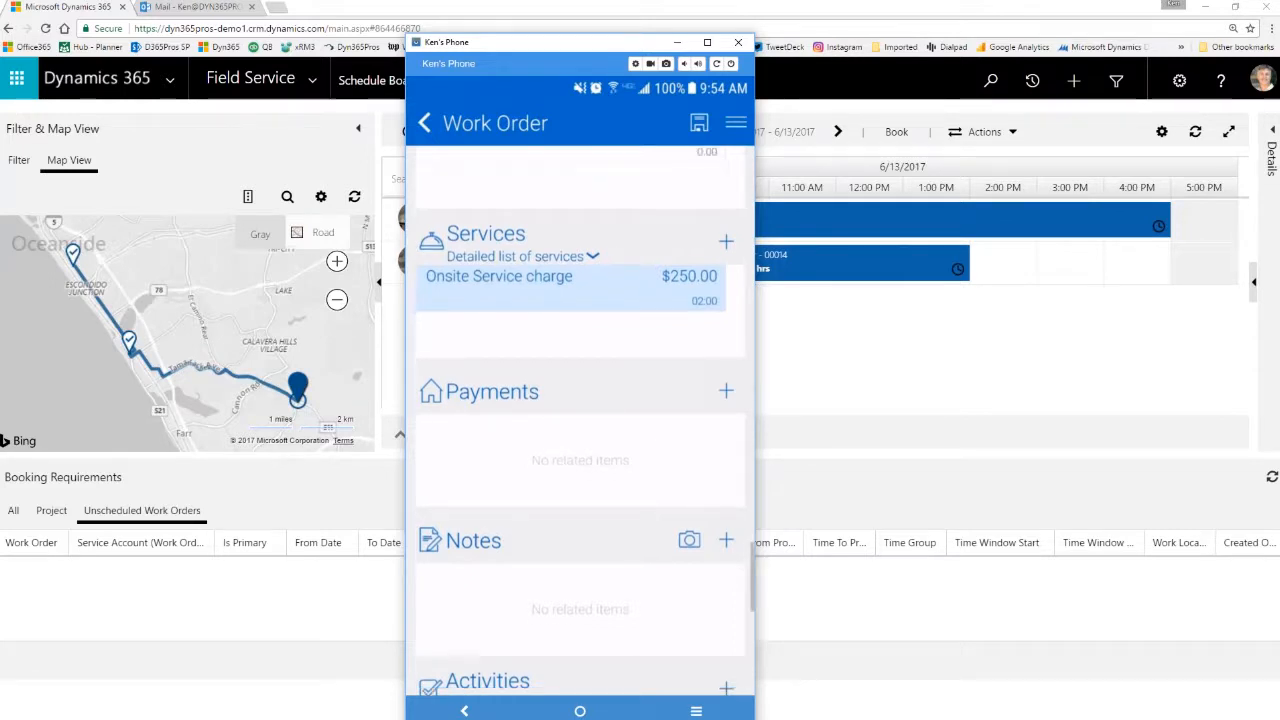
pyautogui.scroll(-2, 580, 420)
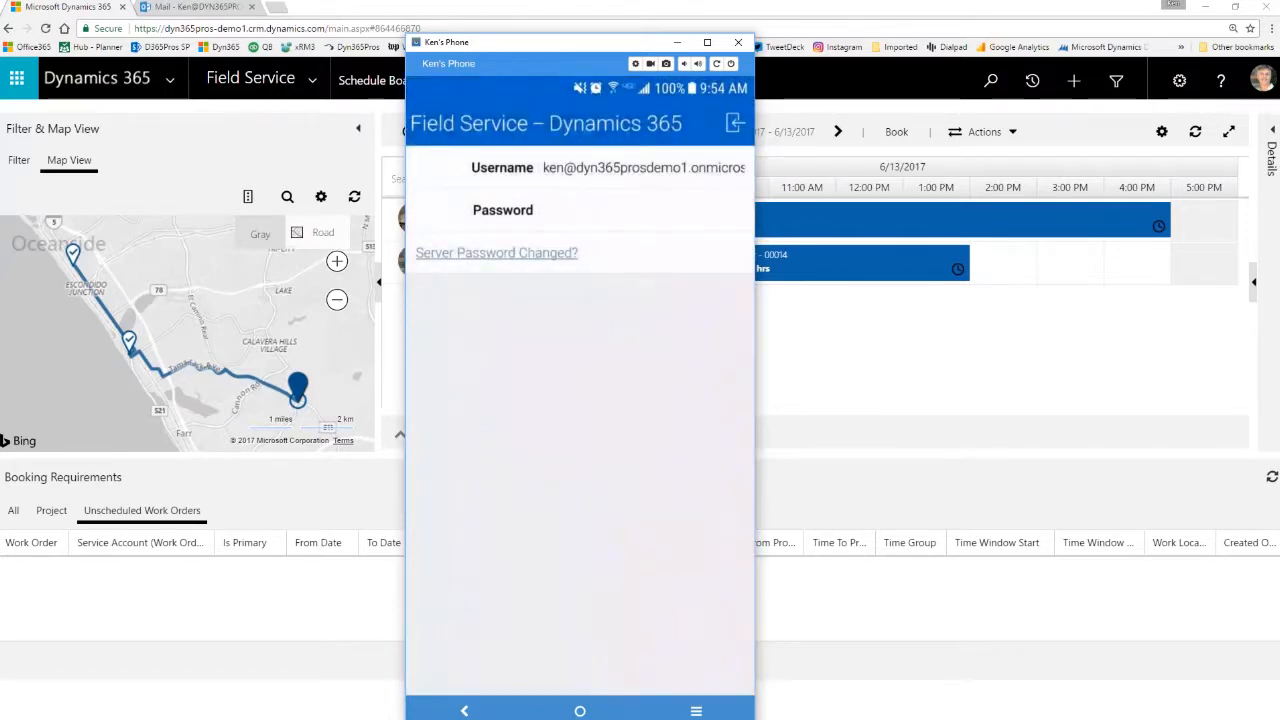
# - Check the Schedule Board, go back to the phone's photo note, describe it as "found this inside compressor. all fixed now." and return to the work order
pyautogui.click(640, 18)
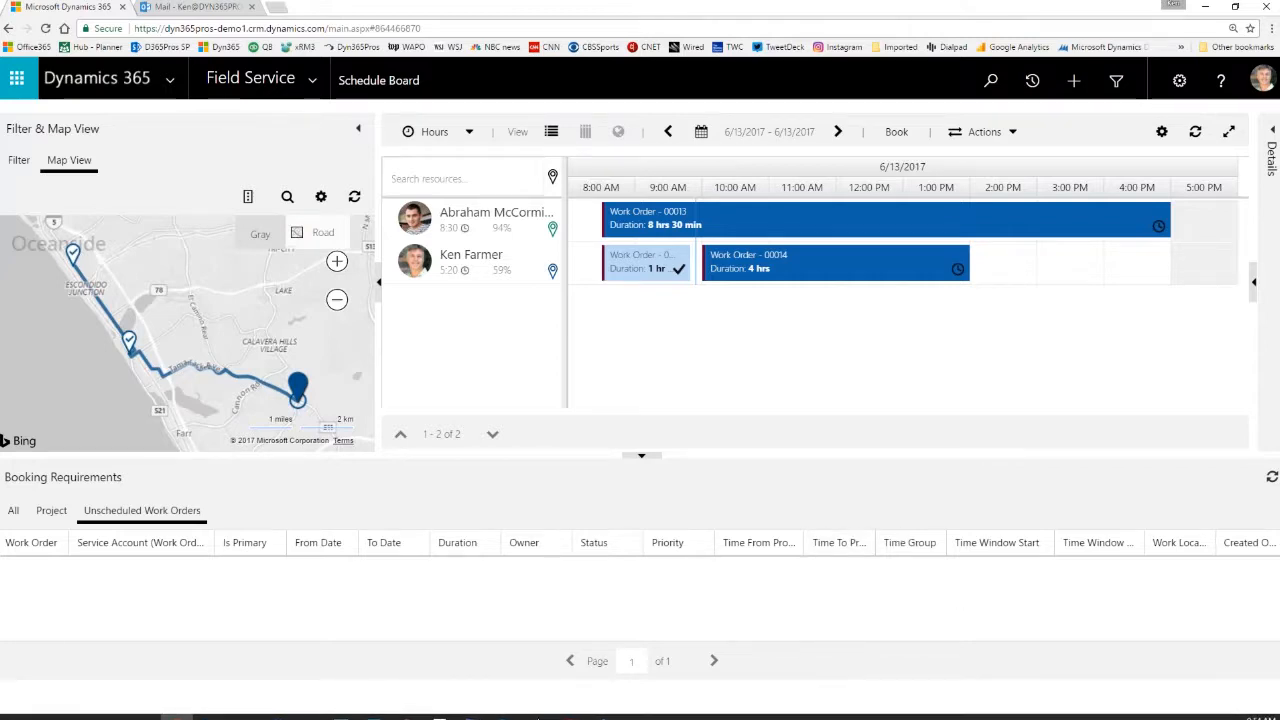
pyautogui.click(538, 708)
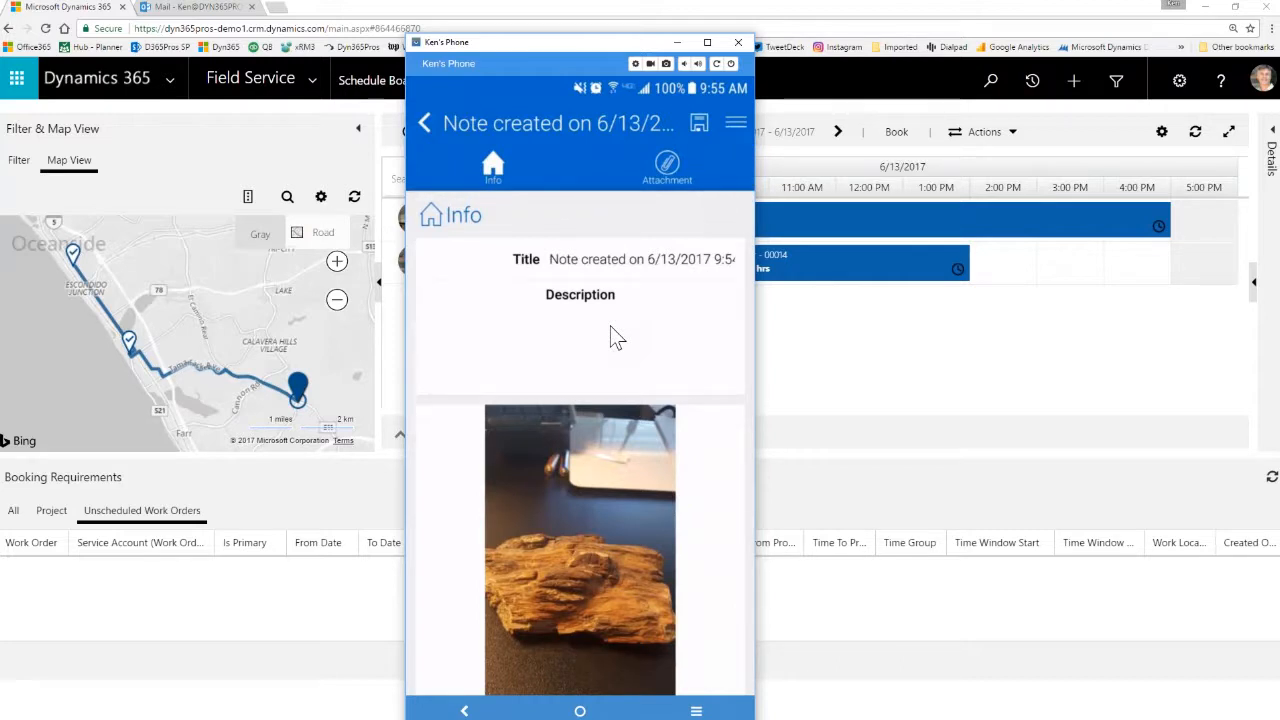
pyautogui.click(426, 317)
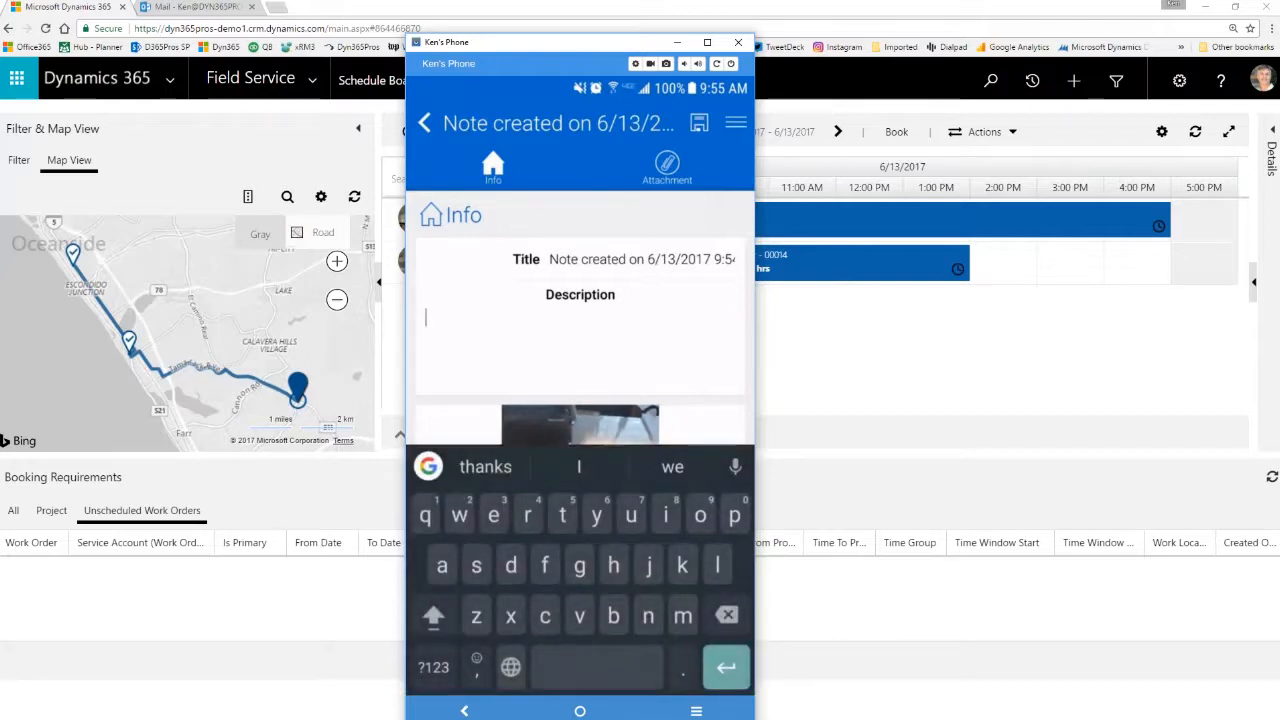
pyautogui.write('found this inside g')
pyautogui.write('ompressor. ')
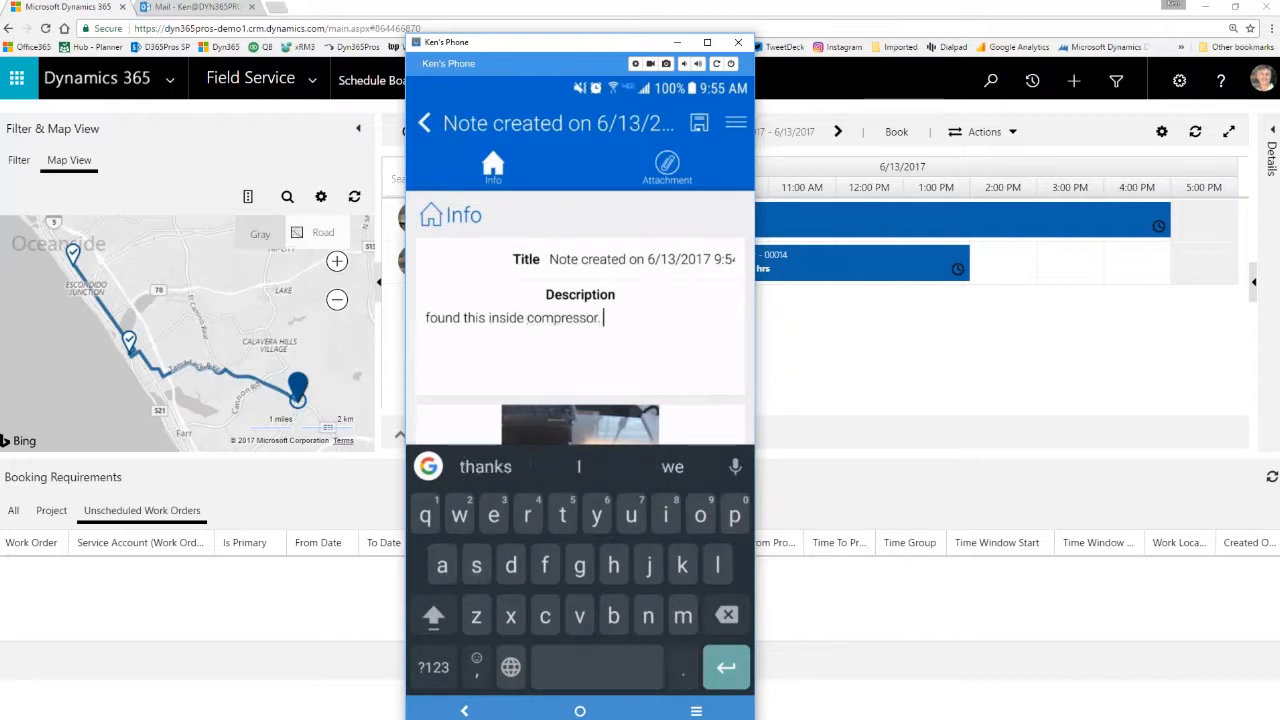
pyautogui.write('all fixed now.')
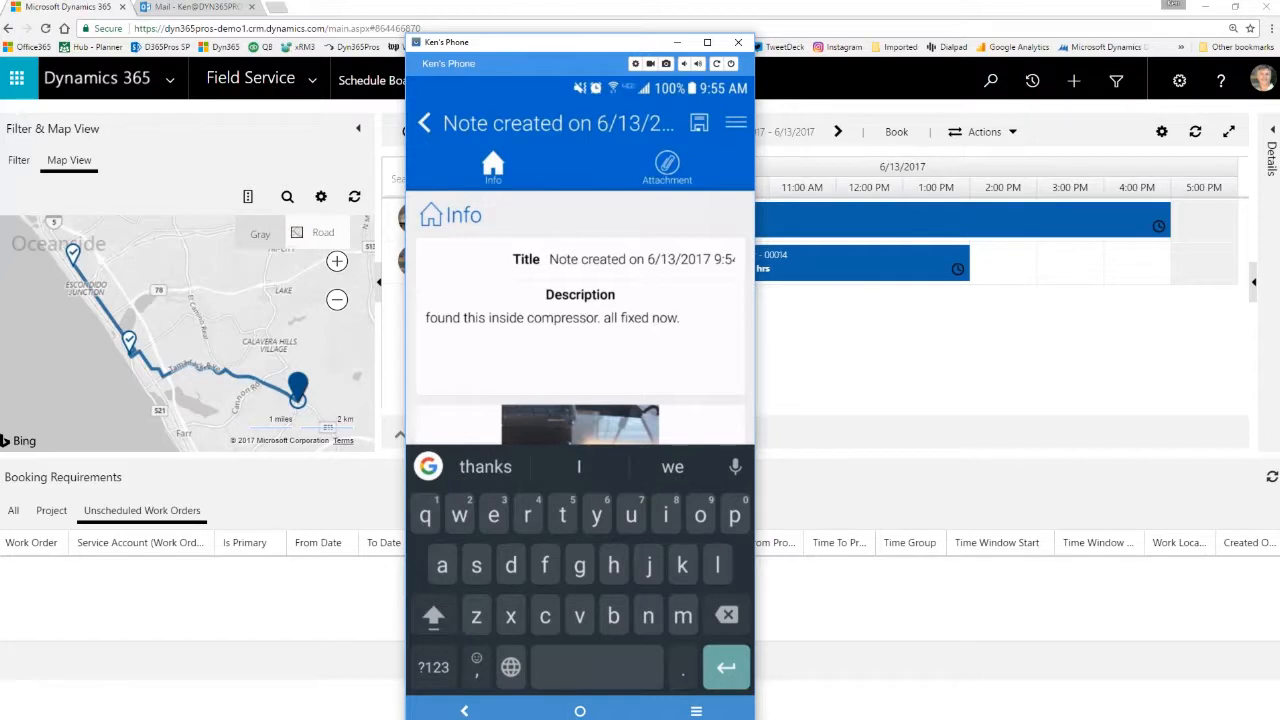
pyautogui.press('Escape')
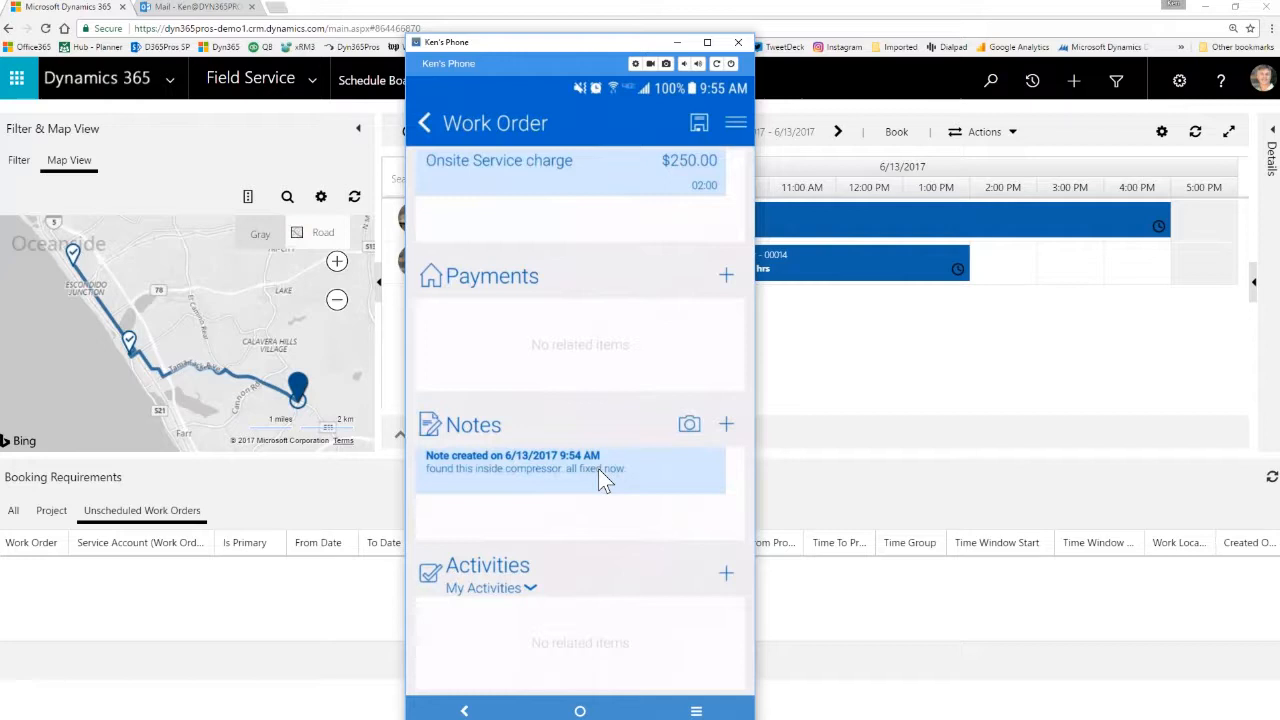
# - Add a handwritten signature to the work order's Signature section, clearing the stray stroke first, and save the work order
pyautogui.scroll(-3, 580, 420)
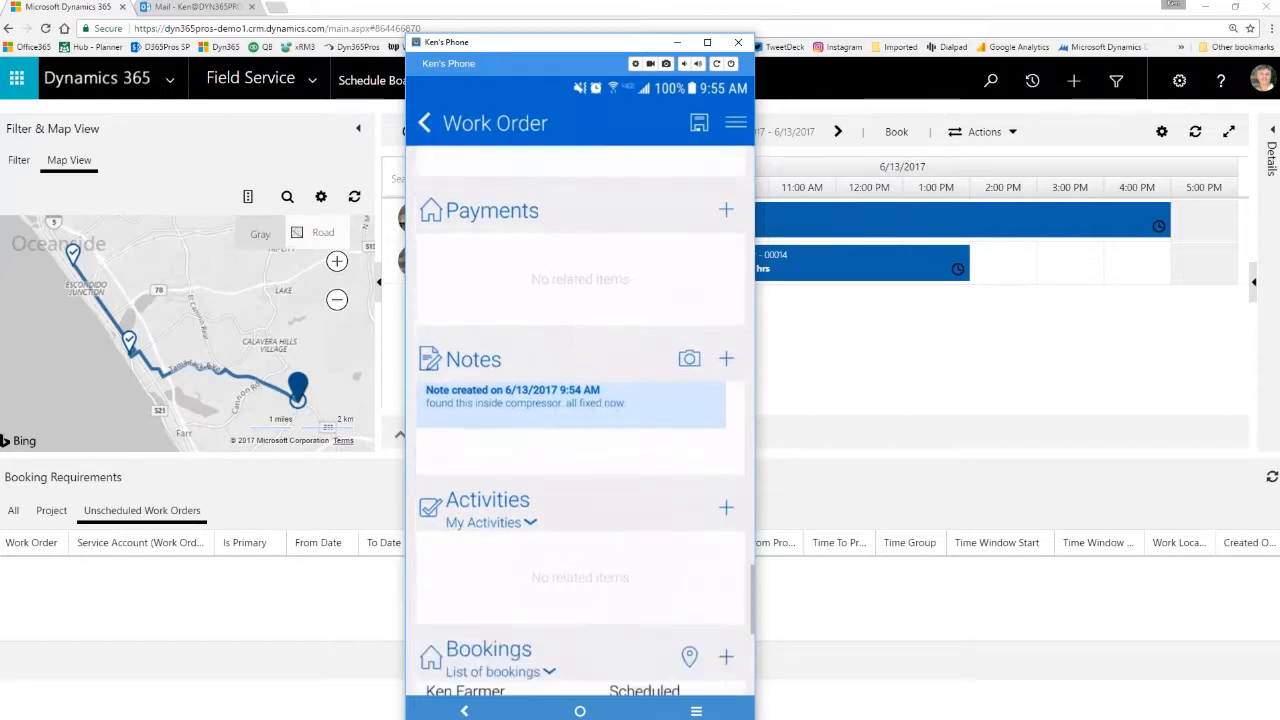
pyautogui.scroll(-5, 580, 420)
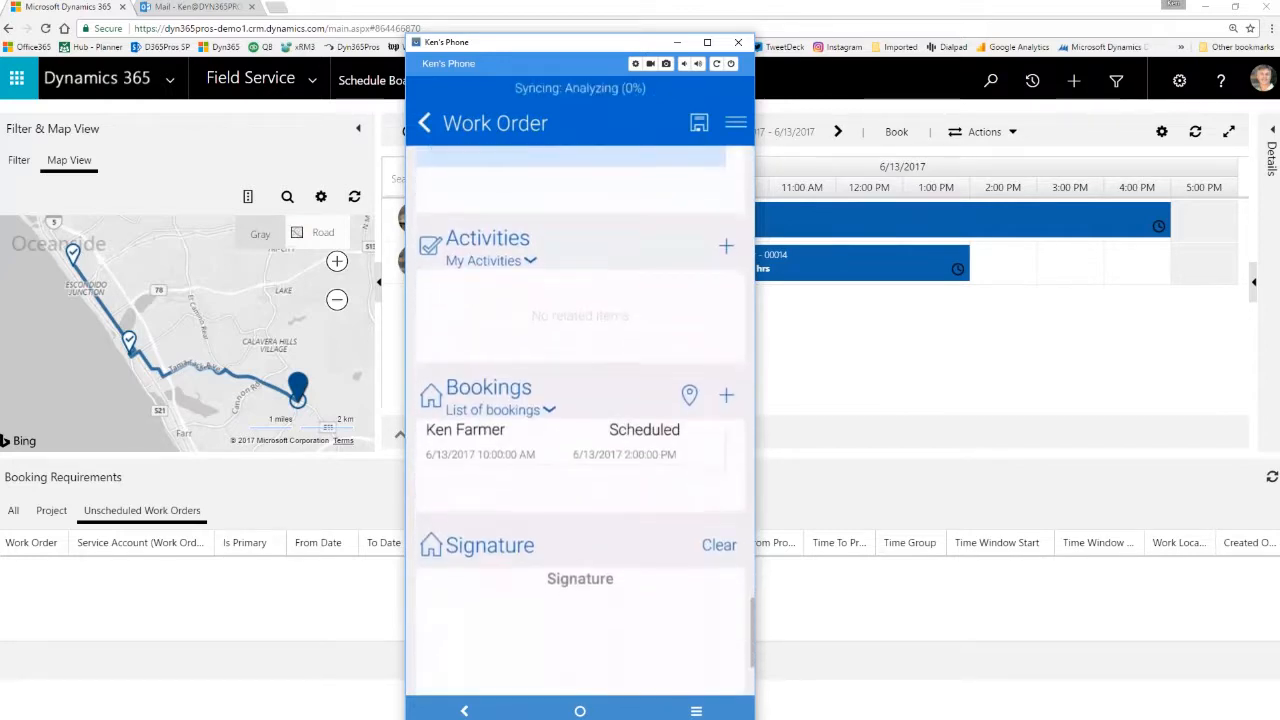
pyautogui.scroll(-1, 580, 420)
pyautogui.moveTo(658, 540); pyautogui.dragTo(658, 442)
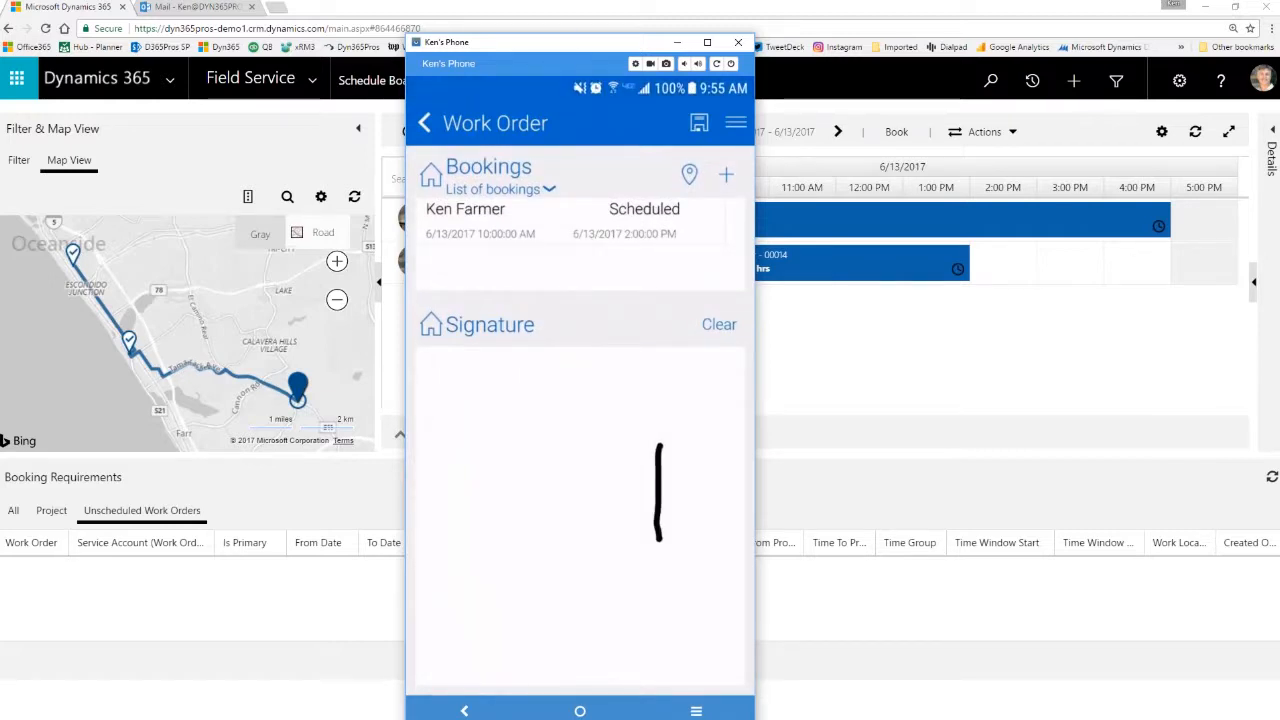
pyautogui.click(719, 324)
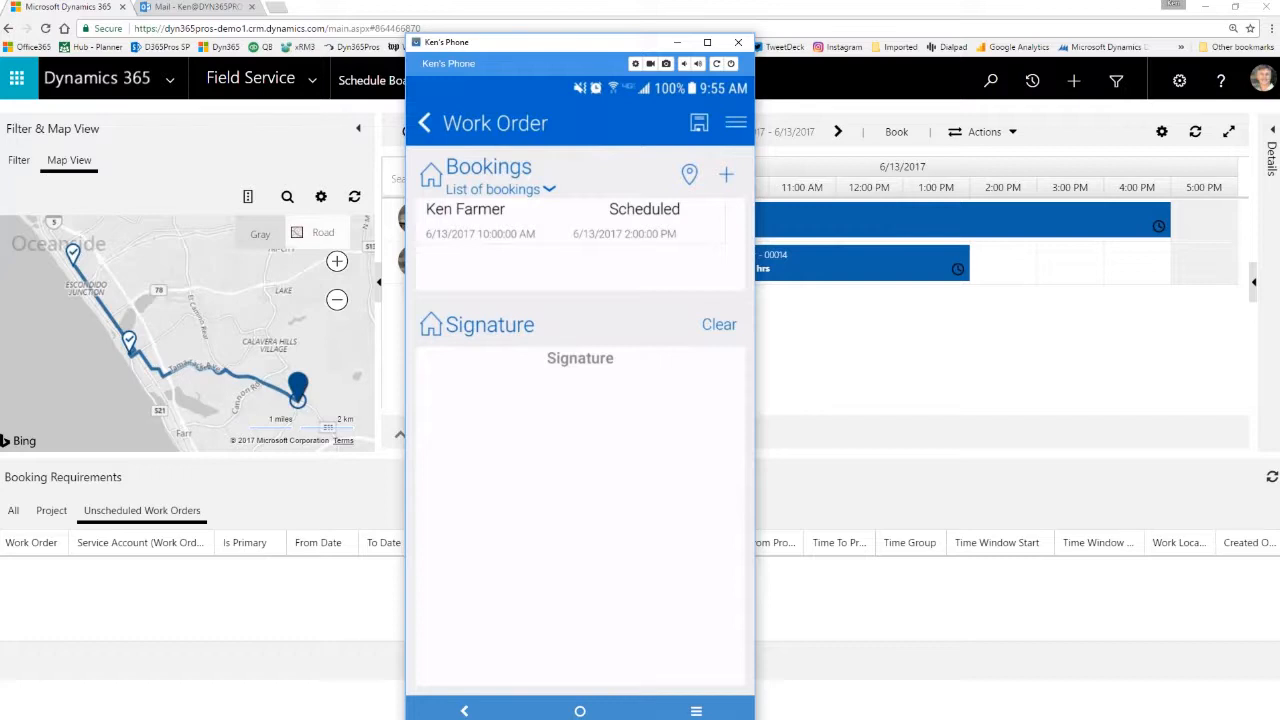
pyautogui.moveTo(456, 462); pyautogui.dragTo(505, 570)
pyautogui.moveTo(520, 418)
pyautogui.mouseDown()
pyautogui.moveTo(563, 500)
pyautogui.moveTo(692, 375)
pyautogui.mouseUp()
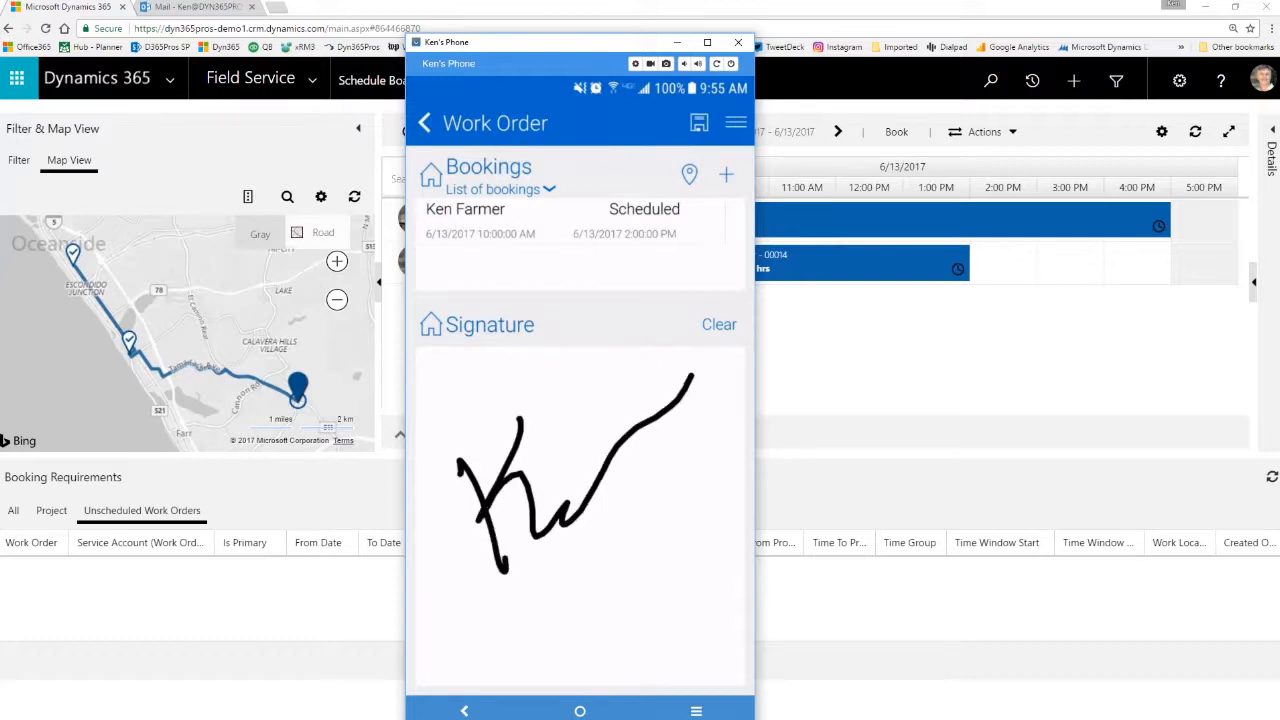
pyautogui.click(699, 122)
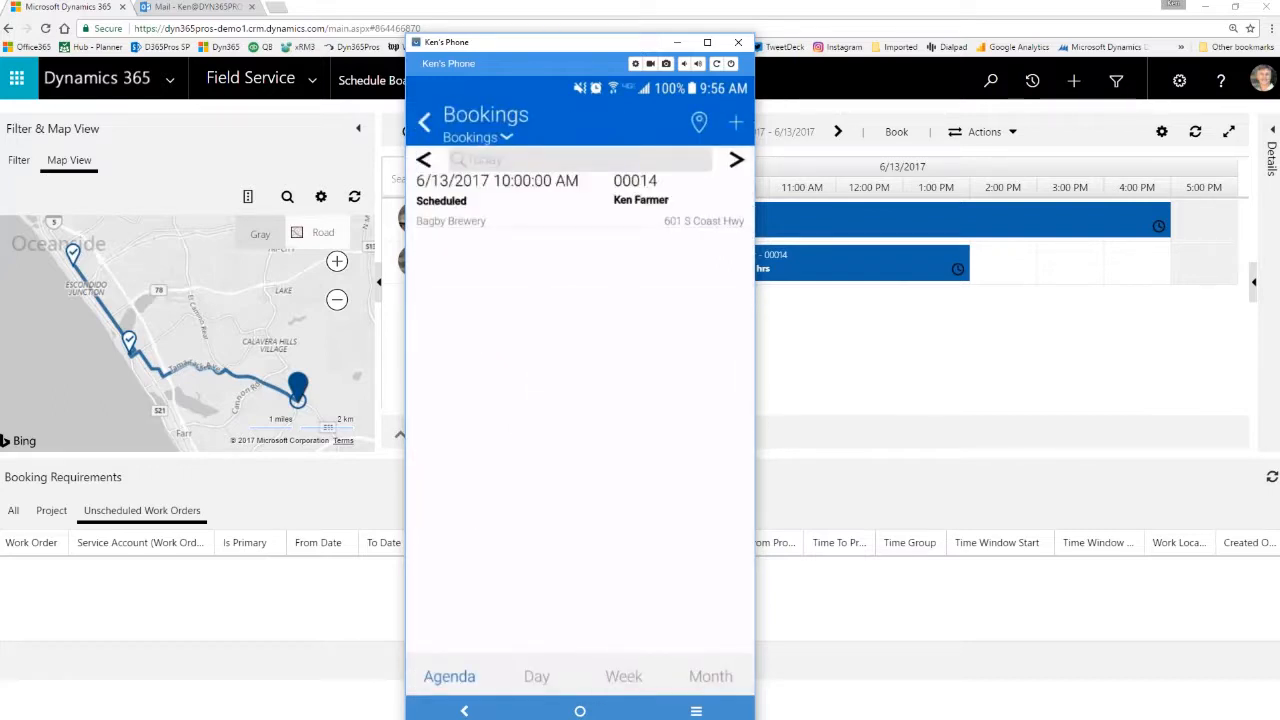
# - Reopen the Bagby Brewery booking and shift the phone window slightly to uncover more of the Schedule Board's booking
pyautogui.click(580, 200)
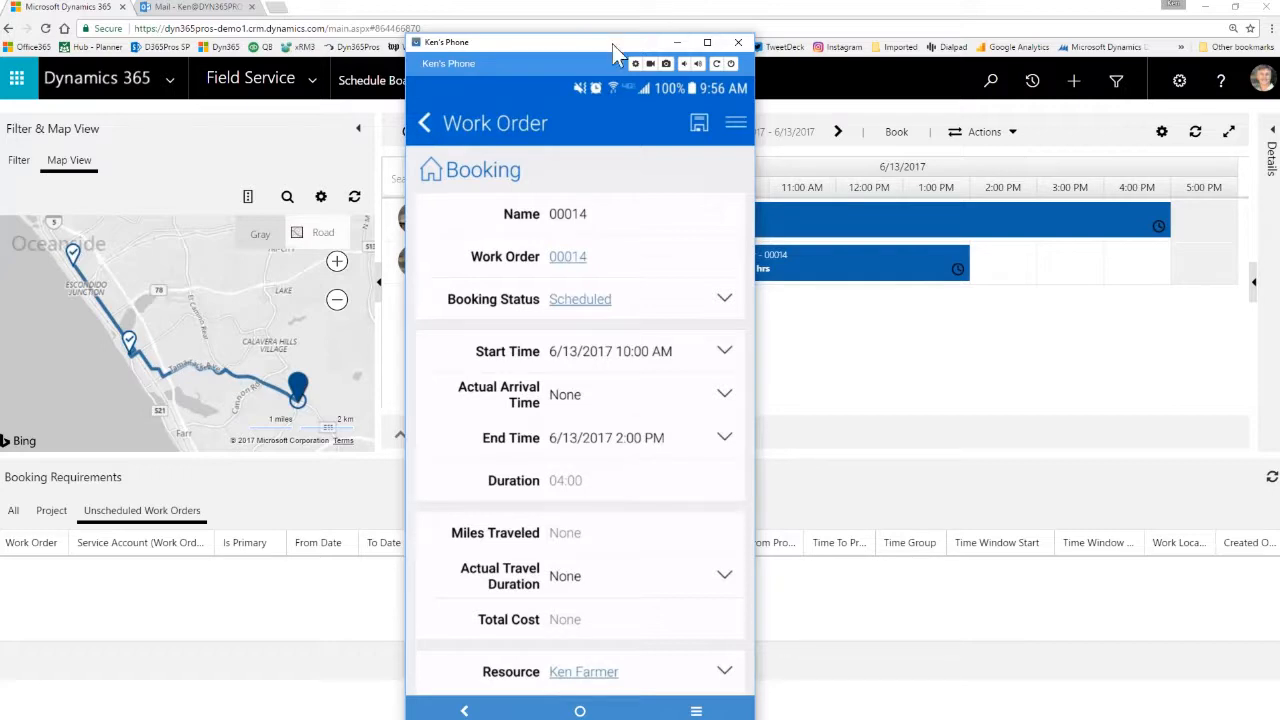
pyautogui.moveTo(611, 45); pyautogui.dragTo(583, 21)
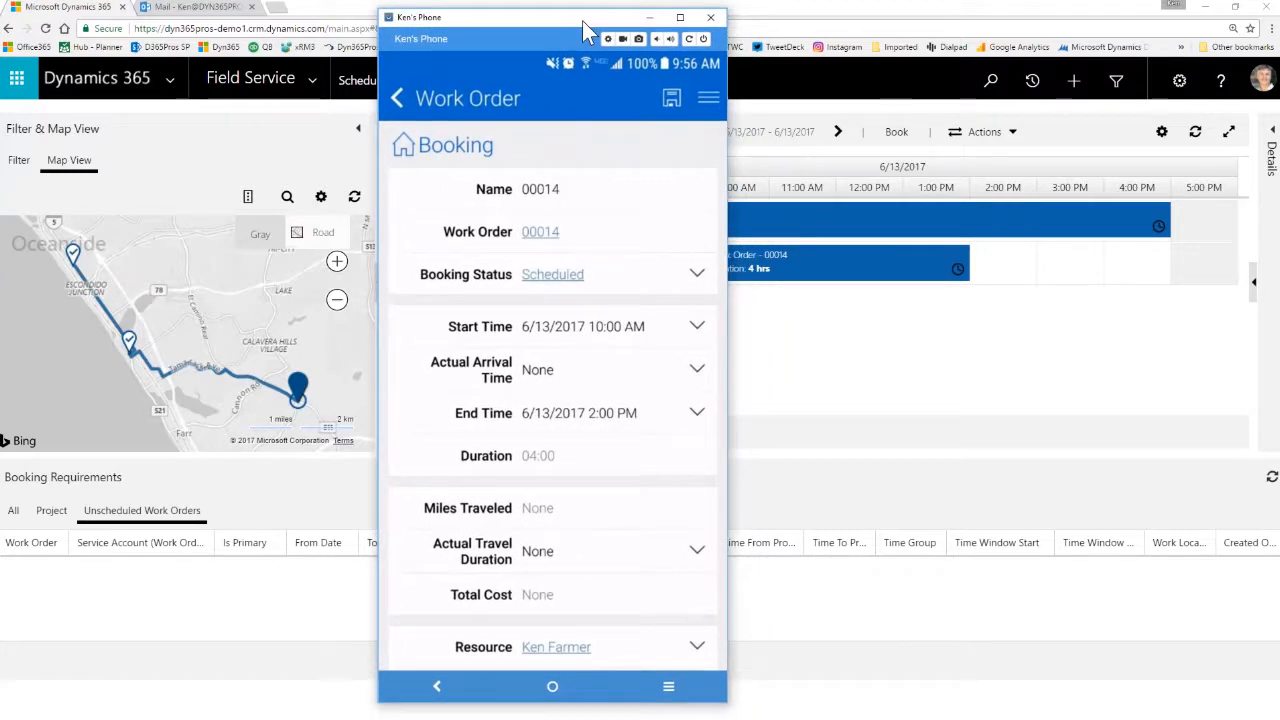